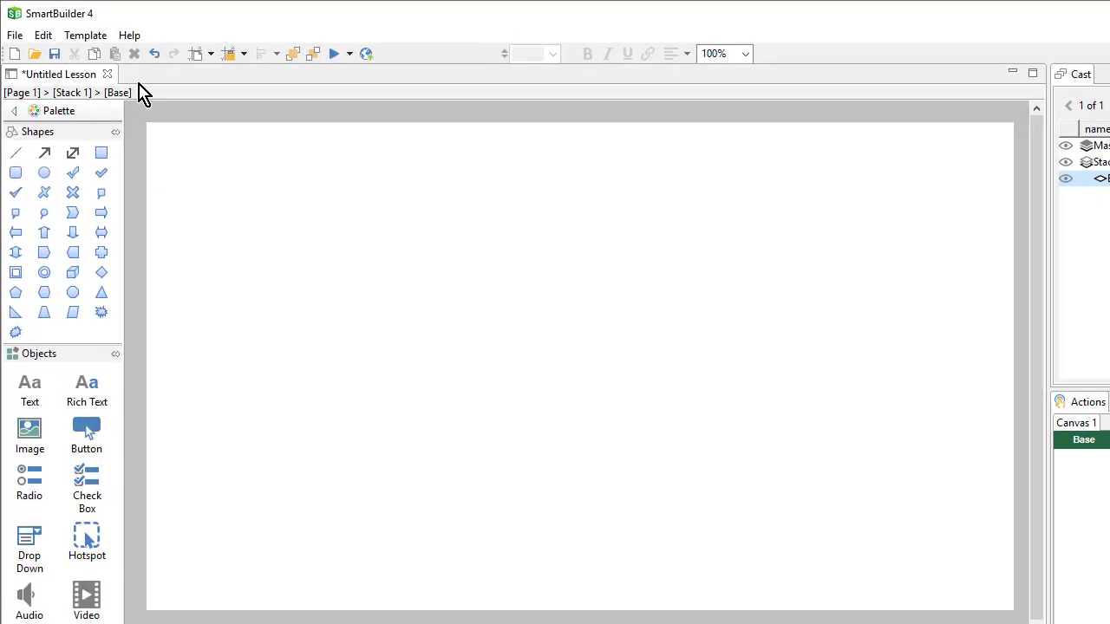
Step: Look through the Drag and Drop page templates, including Sorting: 3 Categories, without applying one
{"action": "left_click", "coordinate": [65, 25]}
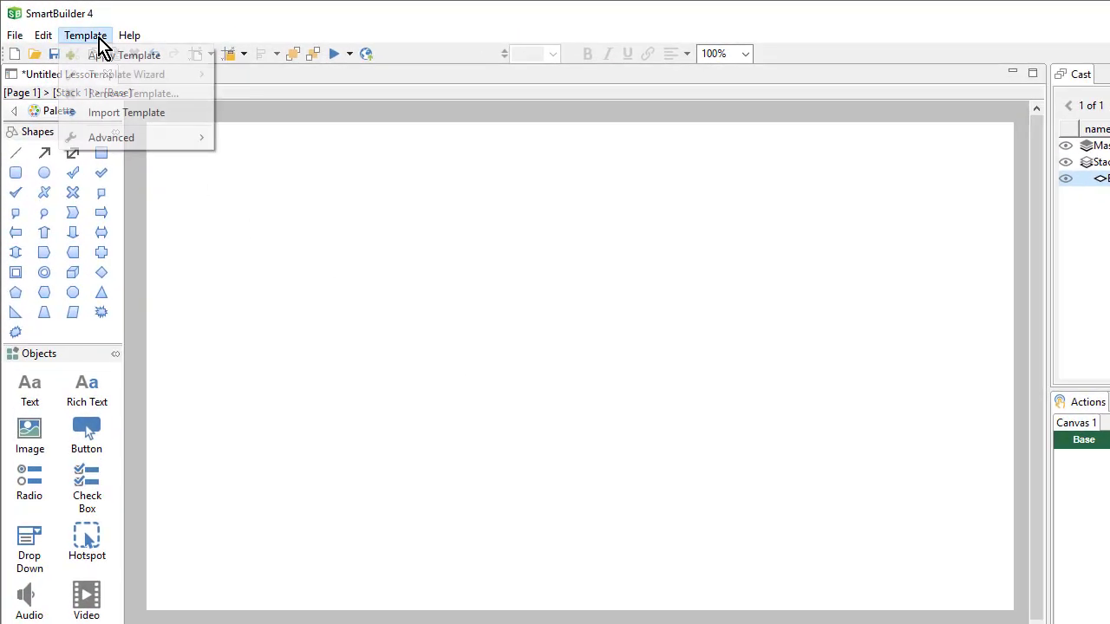
{"action": "left_click", "coordinate": [201, 59]}
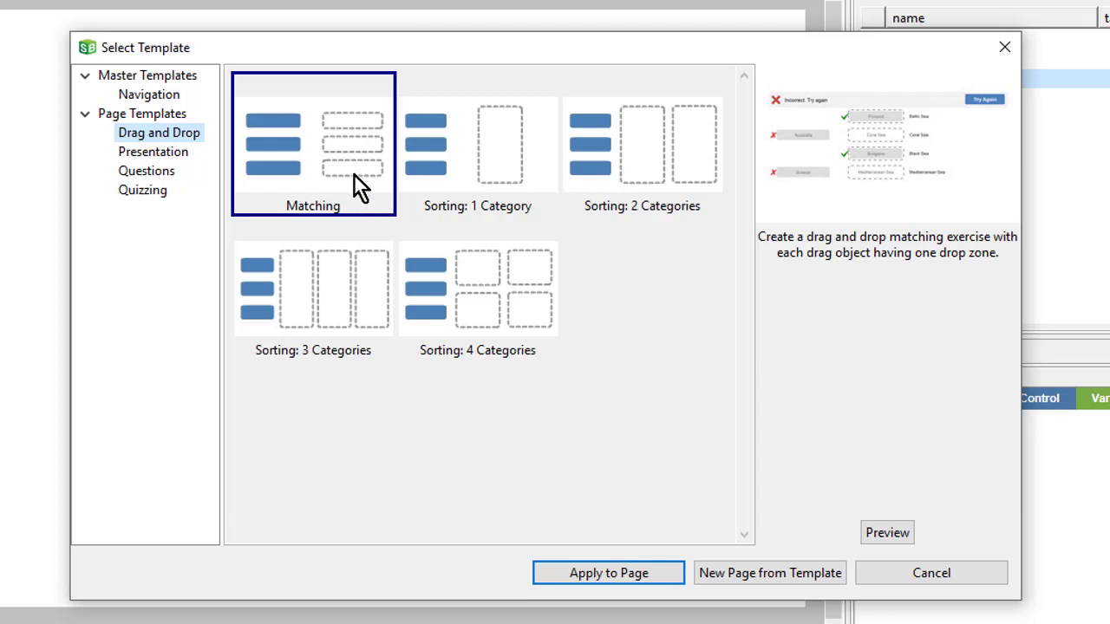
{"action": "left_click", "coordinate": [347, 306]}
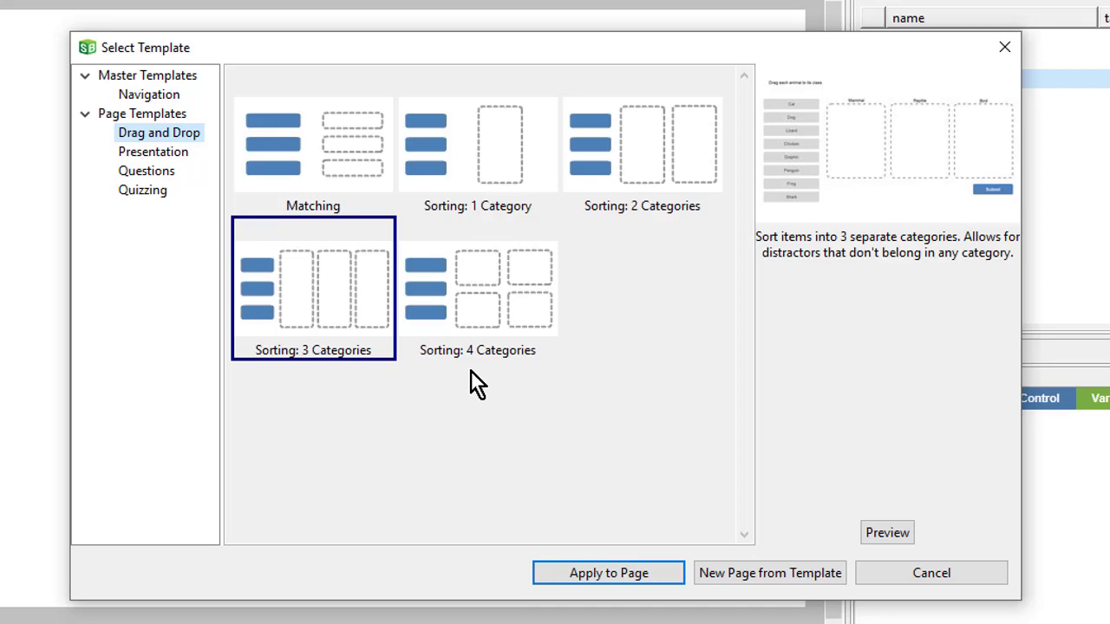
{"action": "left_click", "coordinate": [860, 569]}
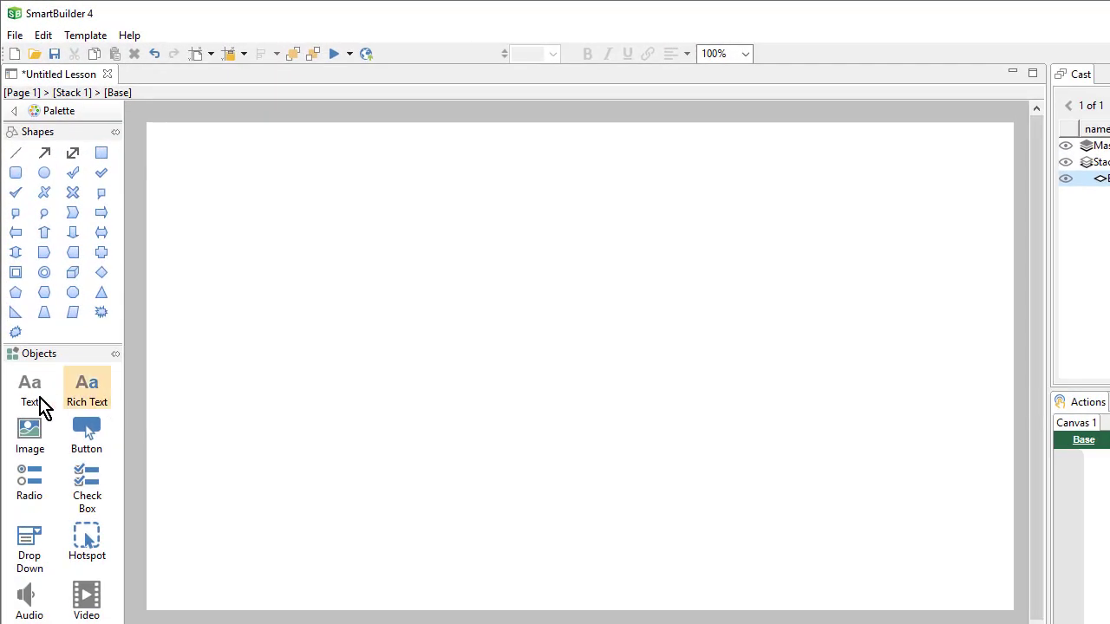
Step: Add a wide text box near the top of the page reading "Put the key in the car to get started"
{"action": "left_click", "coordinate": [33, 400]}
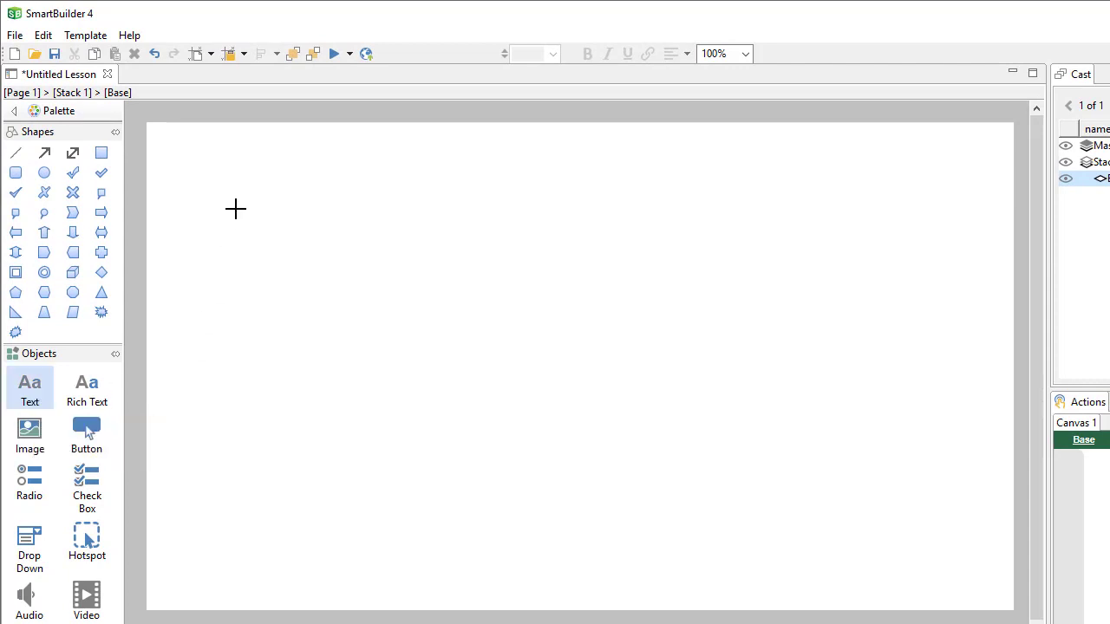
{"action": "left_click_drag", "start_coordinate": [235, 209], "coordinate": [835, 262]}
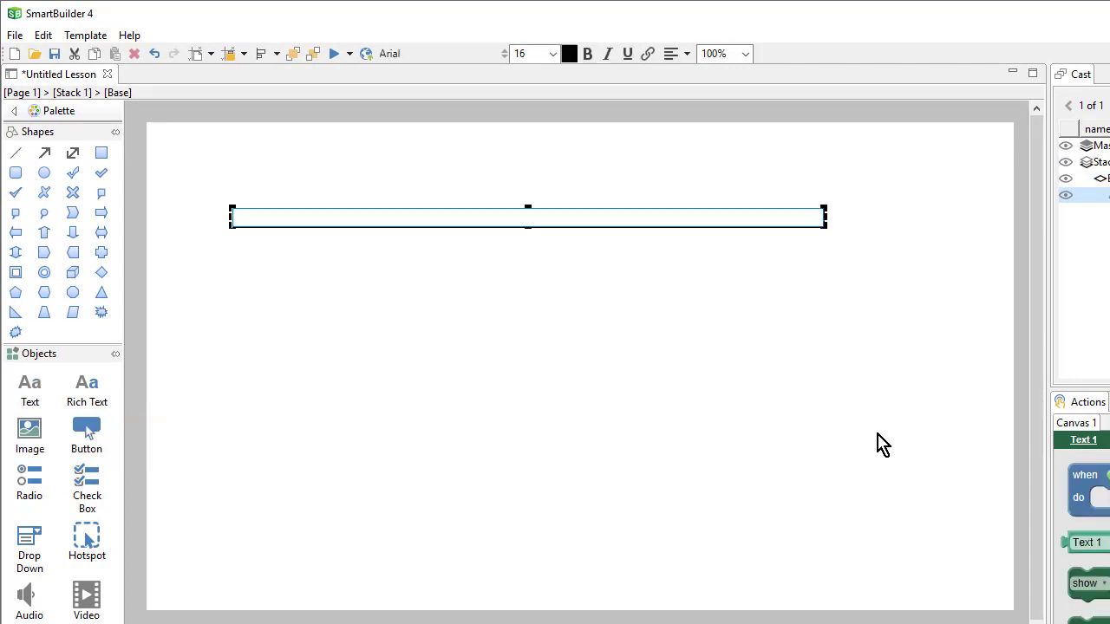
{"action": "type", "text": "Put the key in the car to get started"}
{"action": "left_click", "coordinate": [737, 443]}
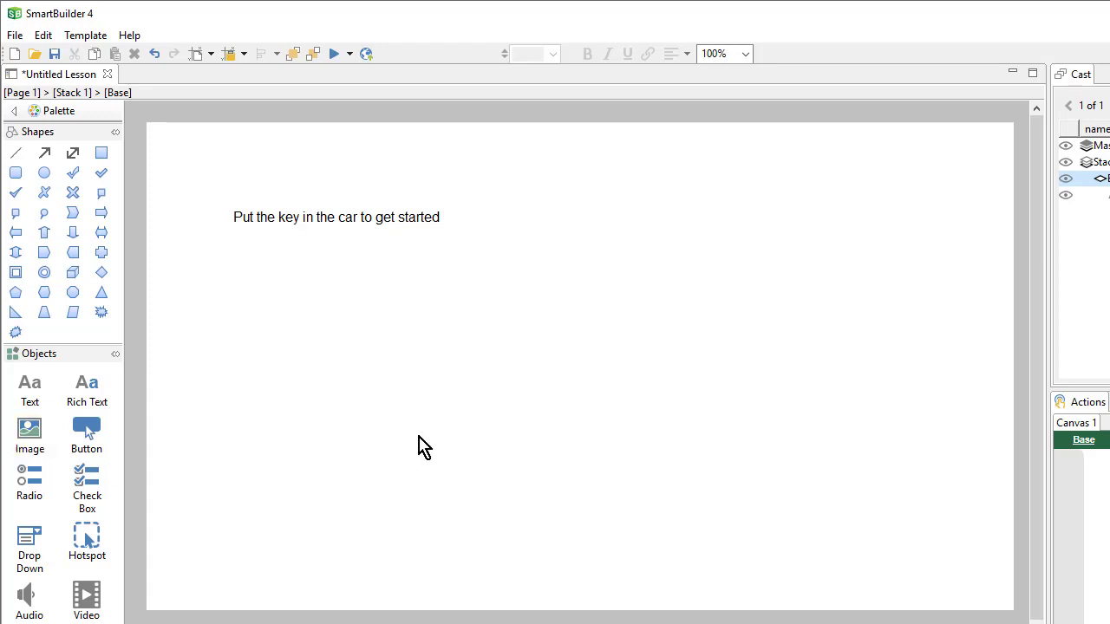
Step: Insert the image key.png on the page below the start of the instruction text
{"action": "left_click", "coordinate": [29, 432]}
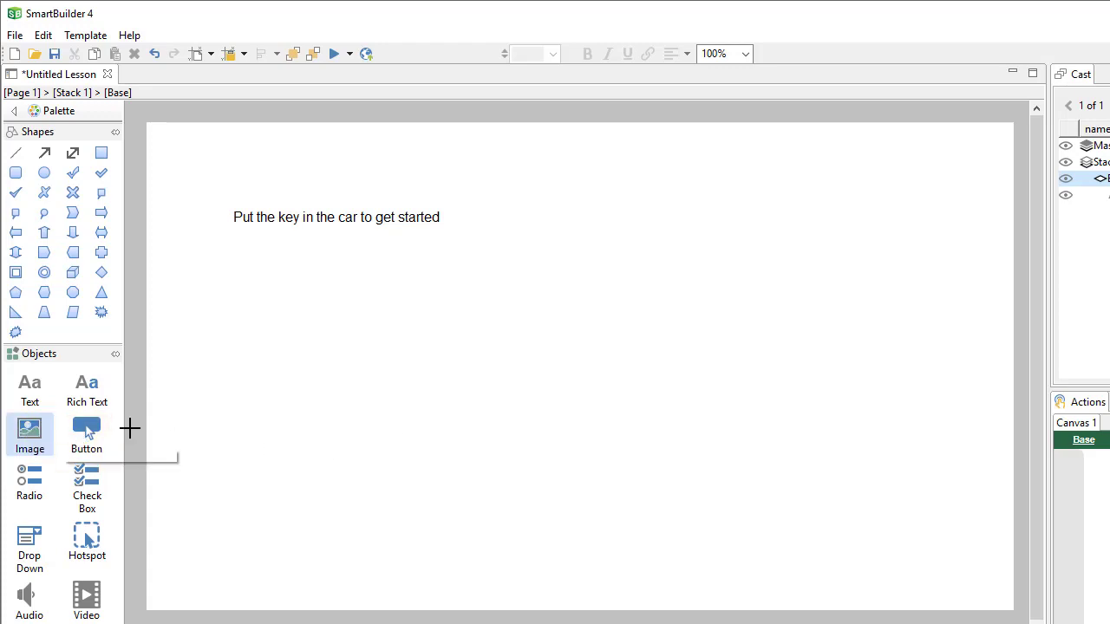
{"action": "left_click", "coordinate": [223, 278]}
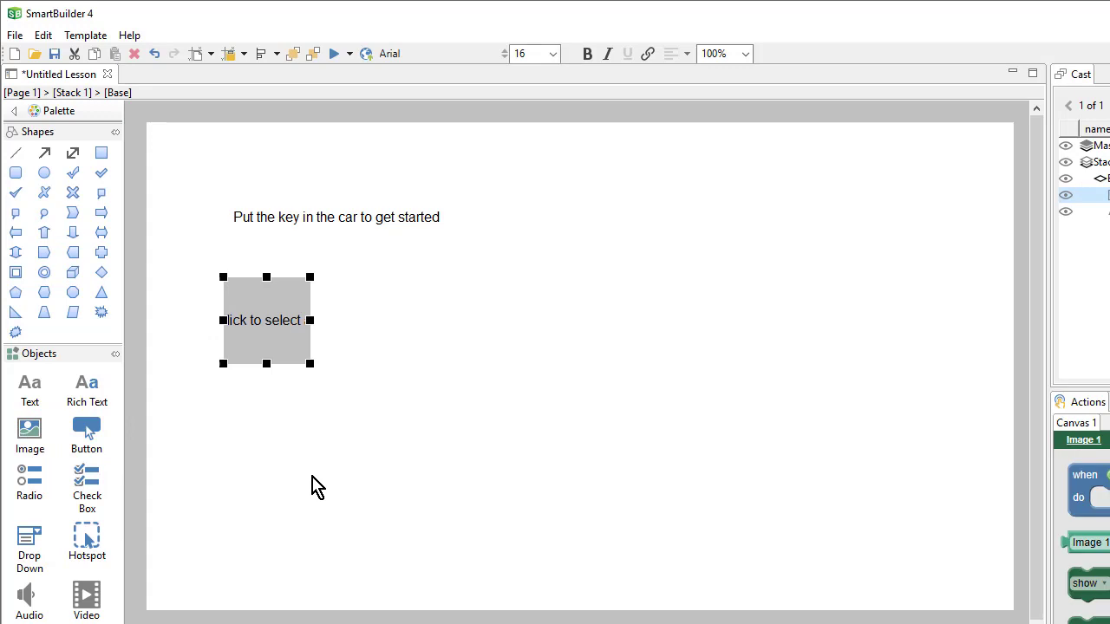
{"action": "double_click", "coordinate": [276, 342]}
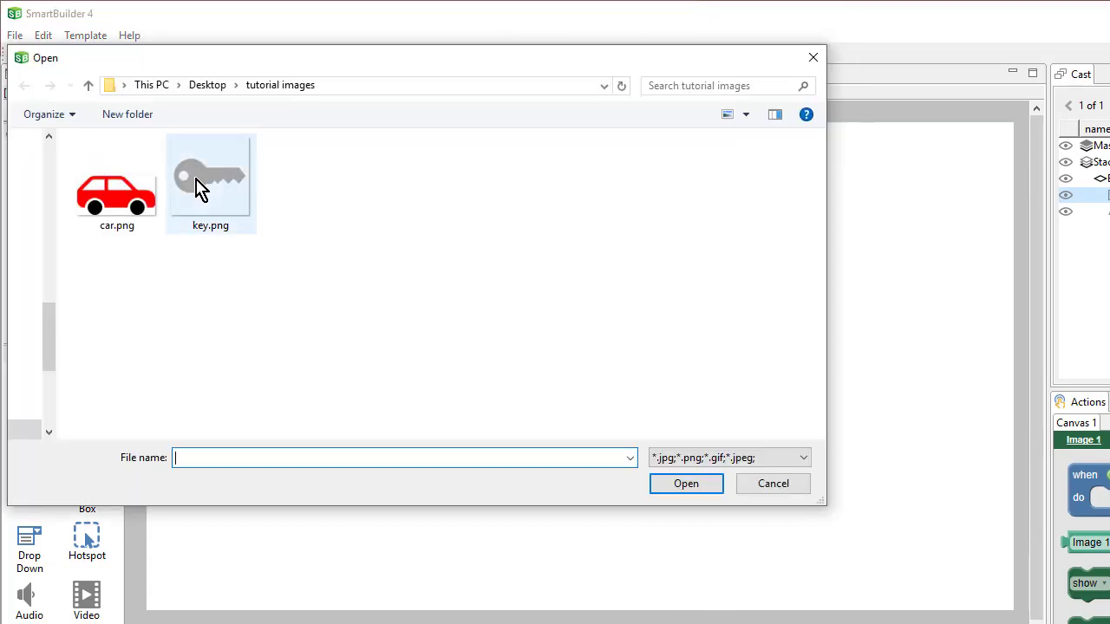
{"action": "left_click", "coordinate": [200, 189]}
{"action": "double_click", "coordinate": [220, 195]}
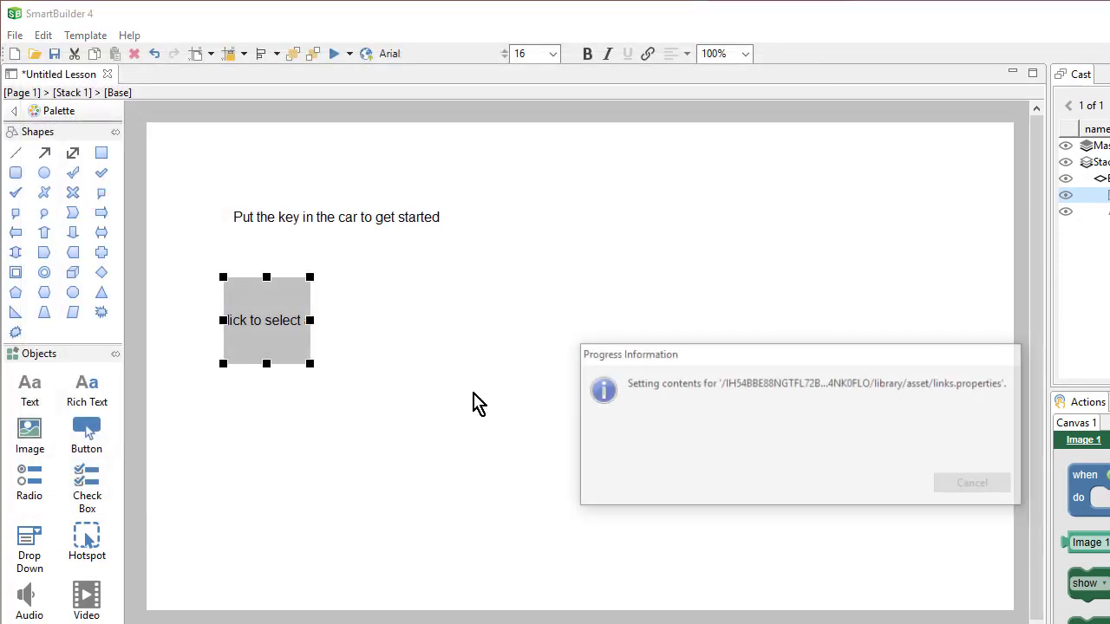
Step: Insert the image car.png on the page to the right of the key
{"action": "left_click", "coordinate": [49, 447]}
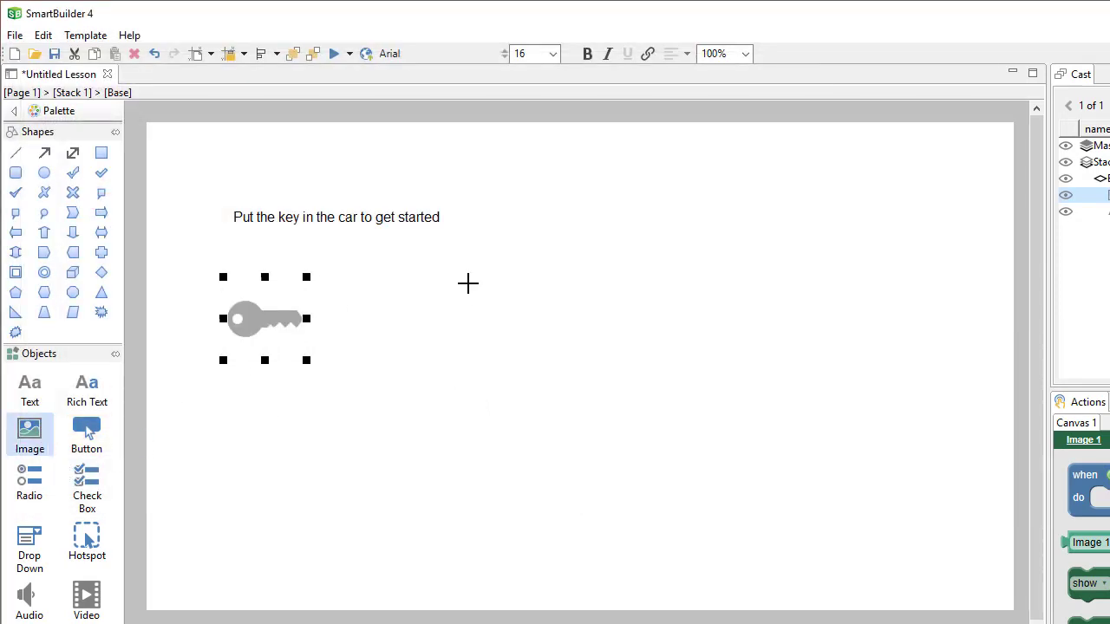
{"action": "left_click", "coordinate": [468, 298]}
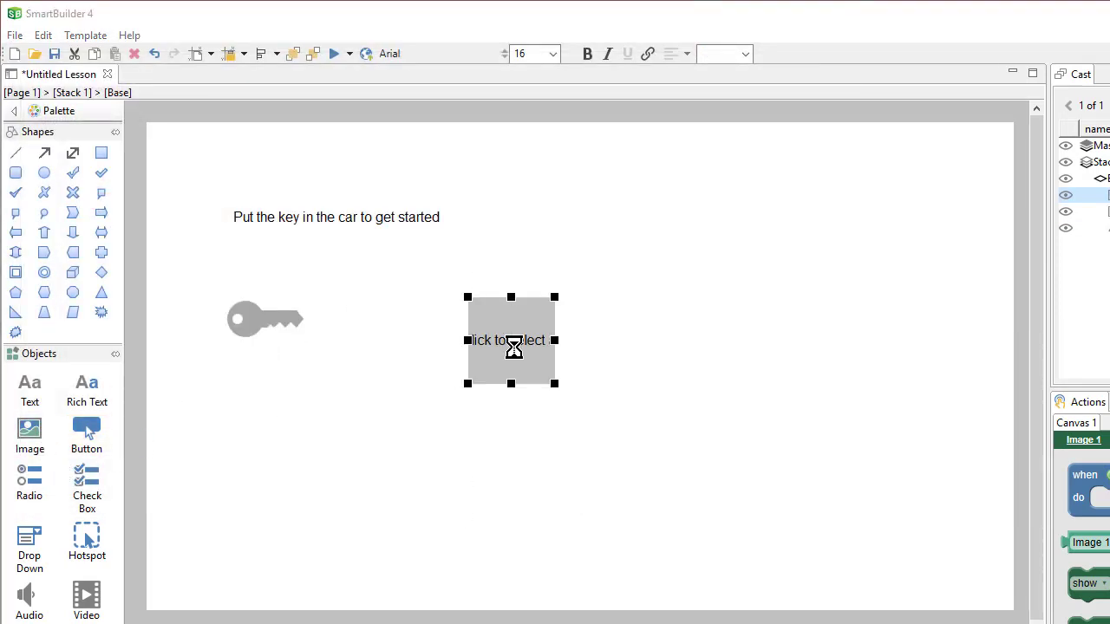
{"action": "left_click", "coordinate": [117, 217]}
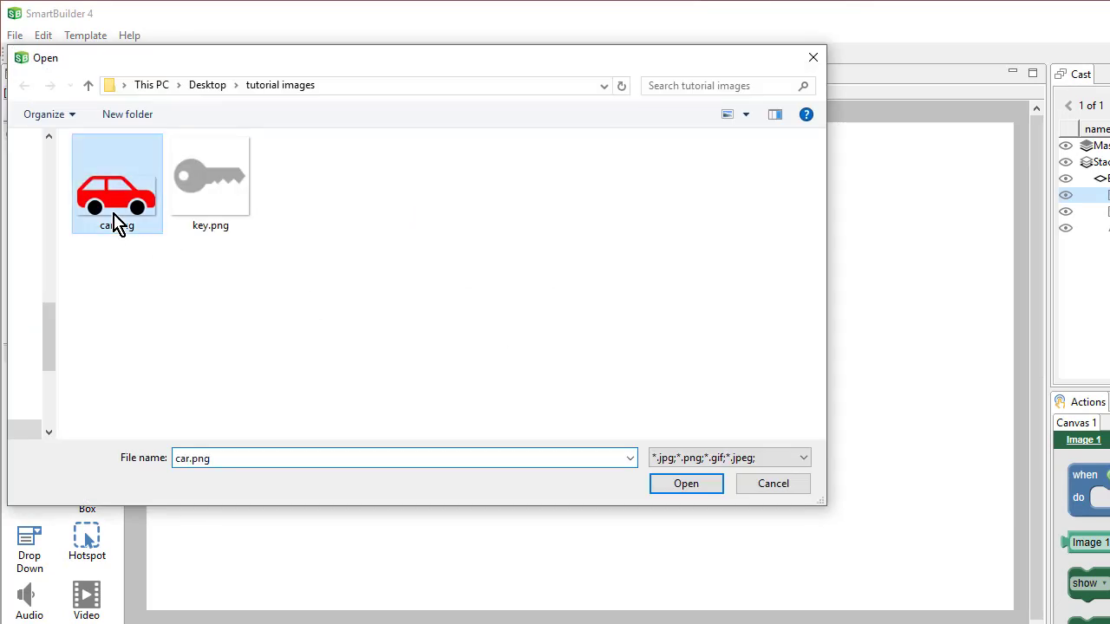
{"action": "left_click", "coordinate": [690, 484]}
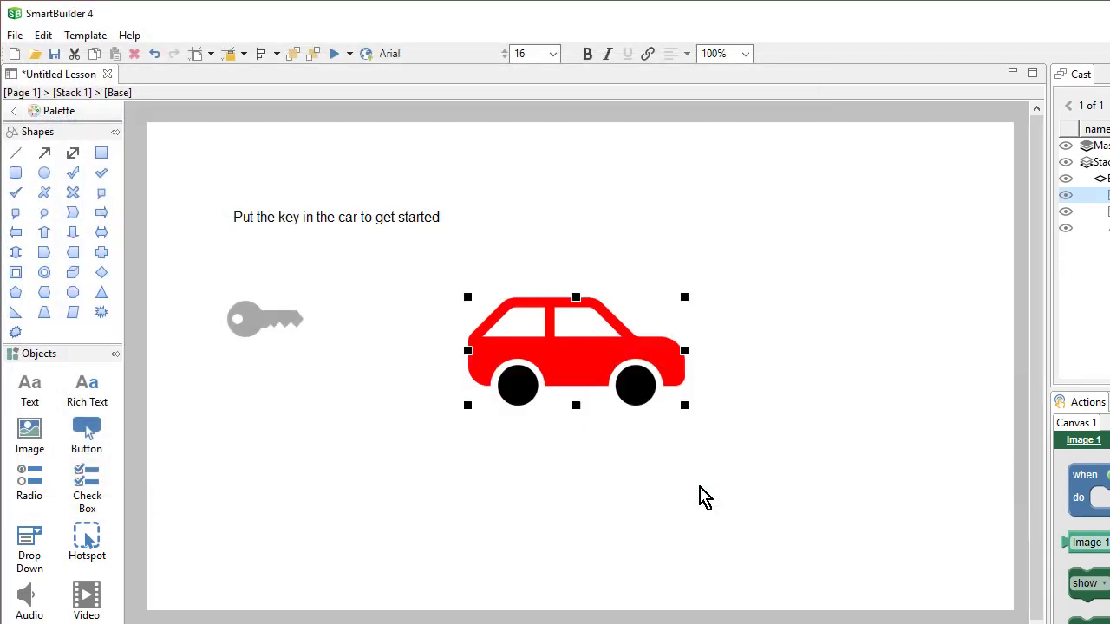
Step: Move the car farther right and slightly down, and shift the key right and down to line up with it
{"action": "left_click_drag", "start_coordinate": [579, 375], "coordinate": [717, 388]}
{"action": "left_click_drag", "start_coordinate": [271, 343], "coordinate": [356, 390]}
{"action": "left_click", "coordinate": [453, 429]}
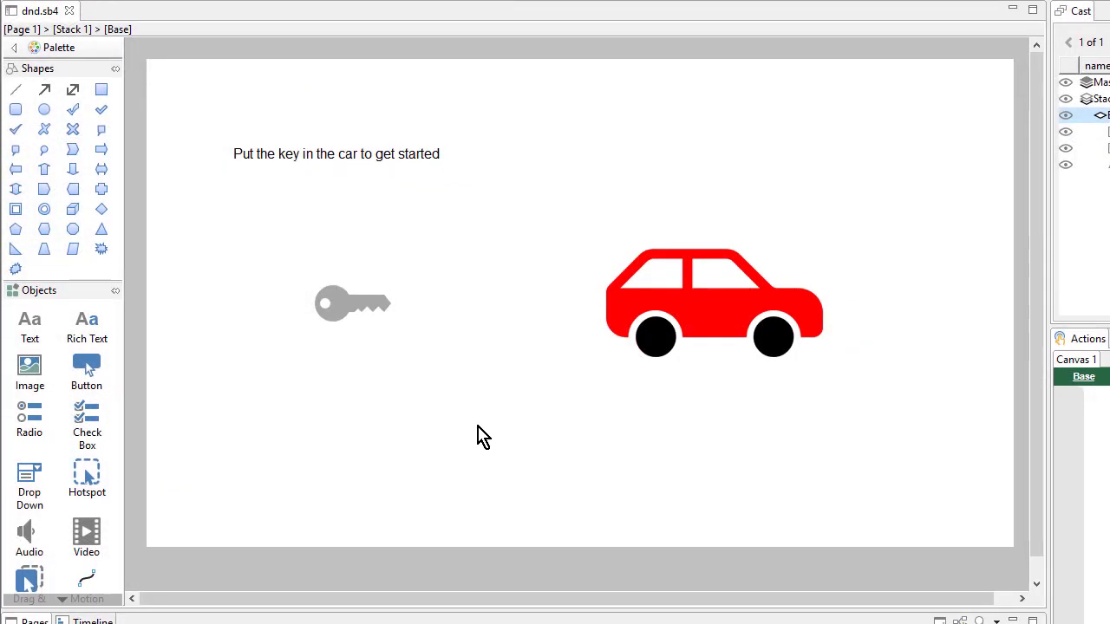
Step: Add a Drag & Drop object at the page's lower left and place its onLoad pairing block on the action canvas
{"action": "left_click", "coordinate": [39, 601]}
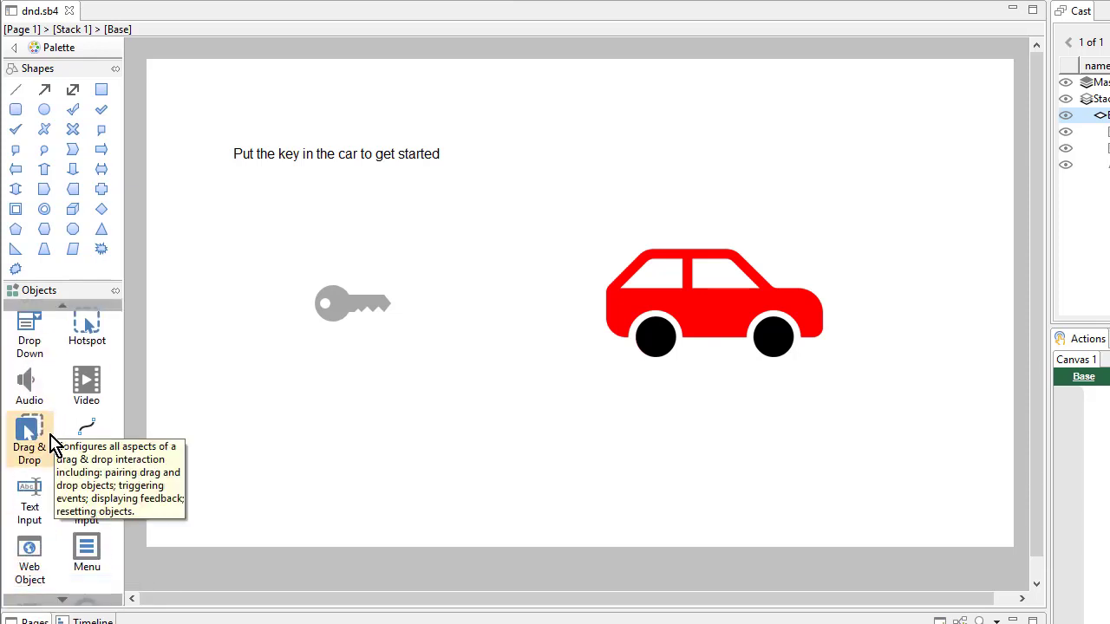
{"action": "left_click", "coordinate": [30, 438]}
{"action": "left_click", "coordinate": [206, 447]}
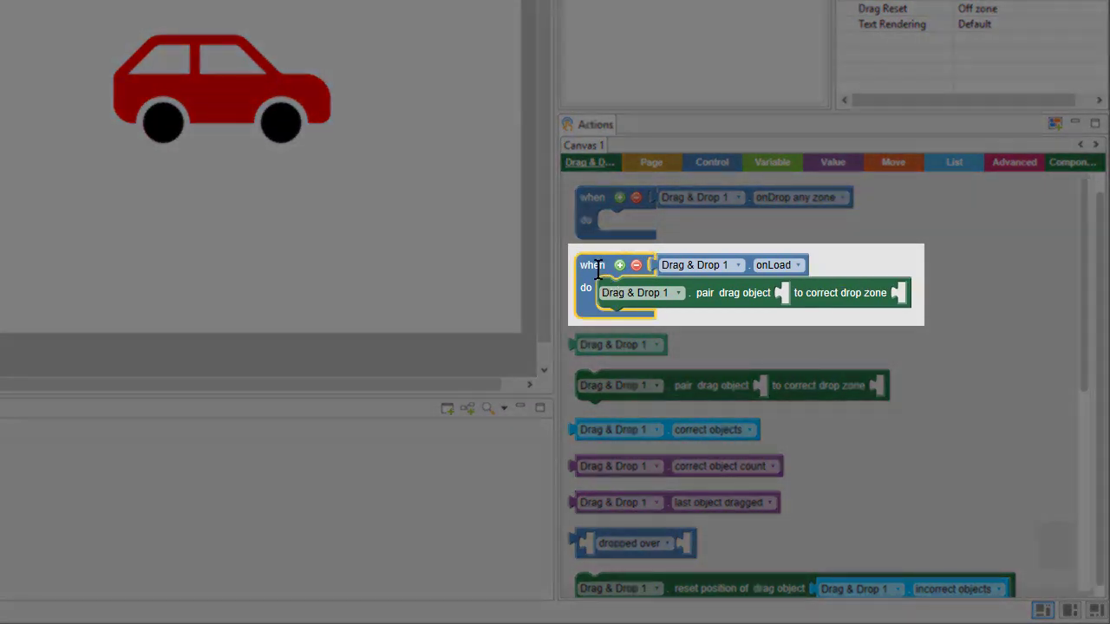
{"action": "left_click", "coordinate": [645, 276]}
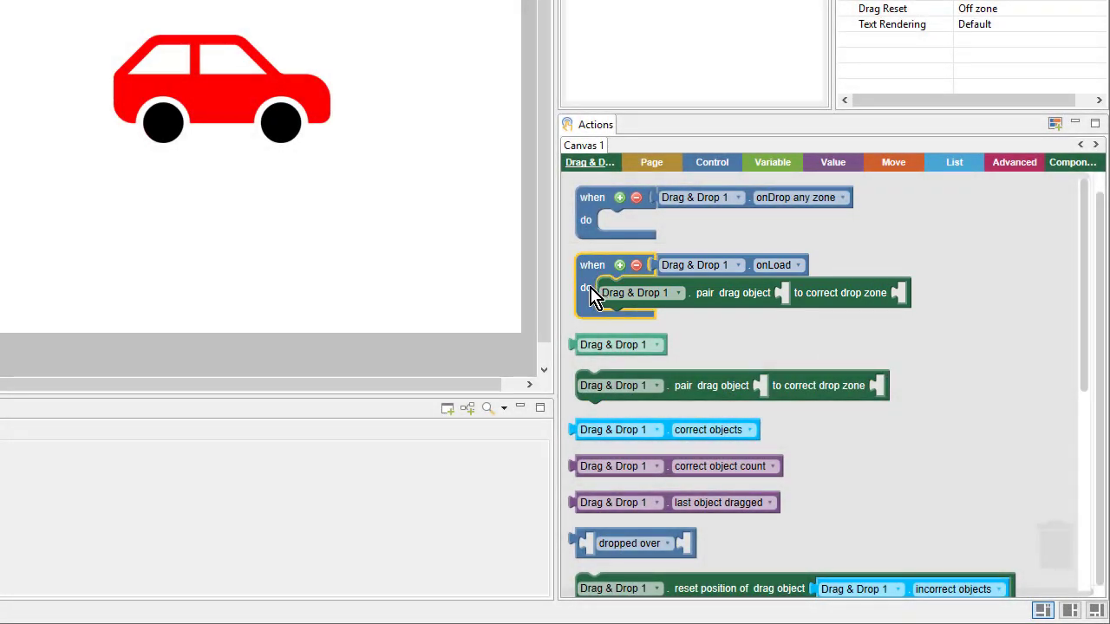
{"action": "left_click_drag", "start_coordinate": [590, 295], "coordinate": [595, 244]}
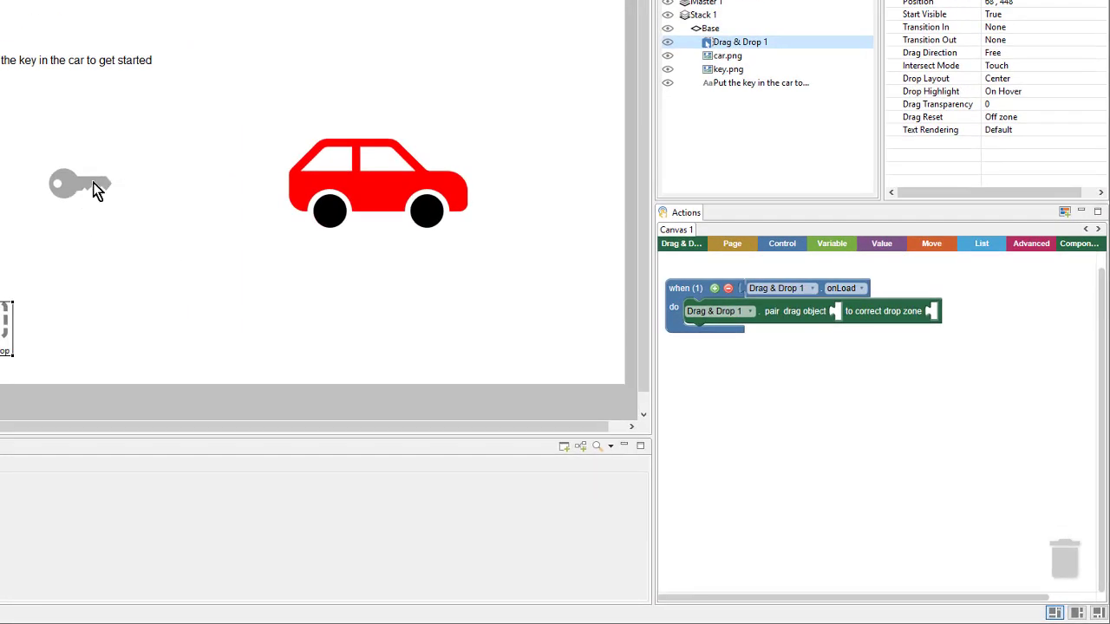
Step: Fill the onLoad pairing block with key.png as the drag object and car.png as the correct drop zone
{"action": "left_click", "coordinate": [93, 183]}
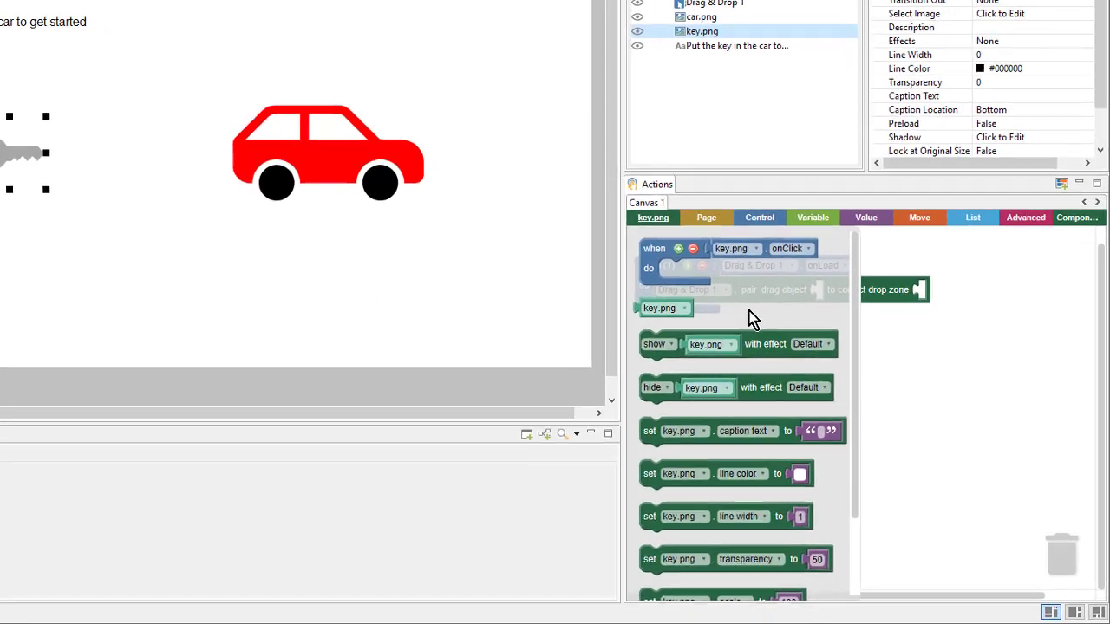
{"action": "left_click", "coordinate": [679, 314]}
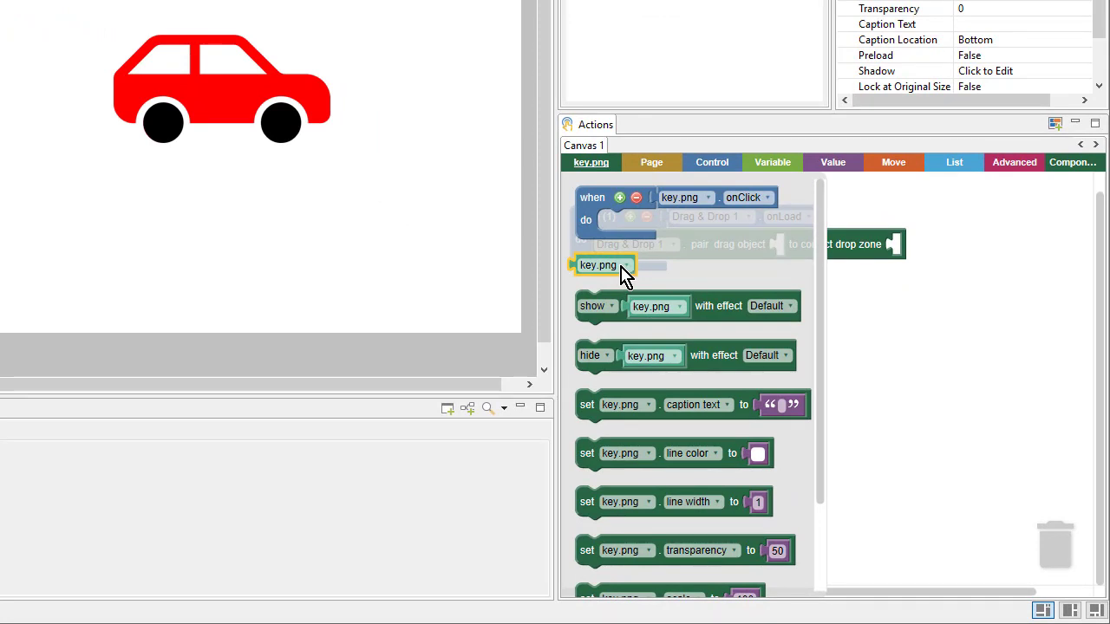
{"action": "left_click_drag", "start_coordinate": [595, 277], "coordinate": [805, 264]}
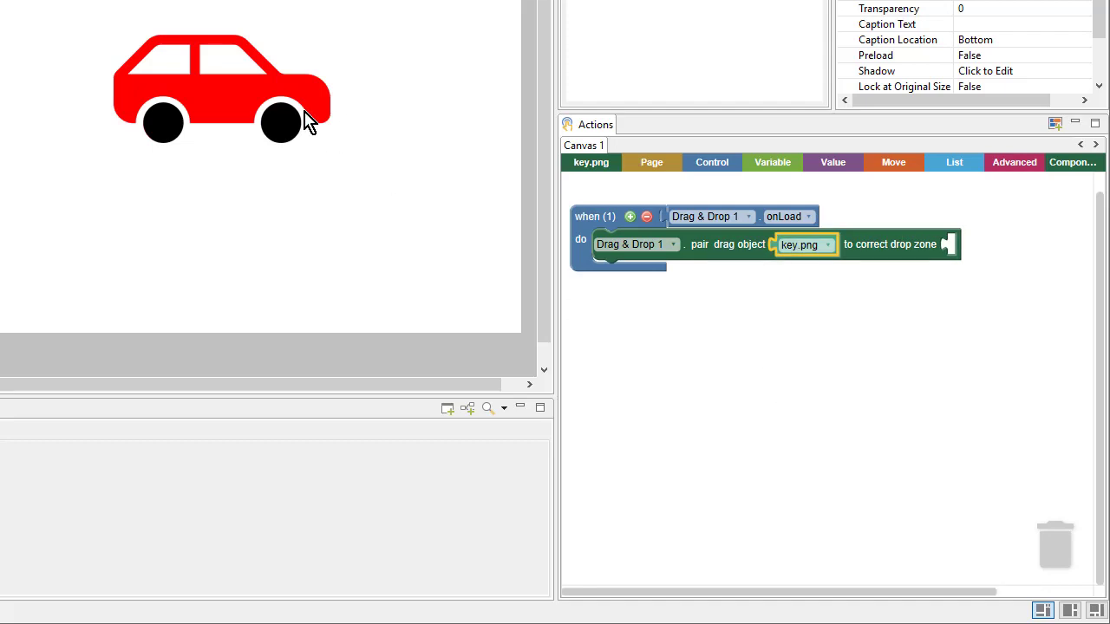
{"action": "left_click", "coordinate": [199, 121]}
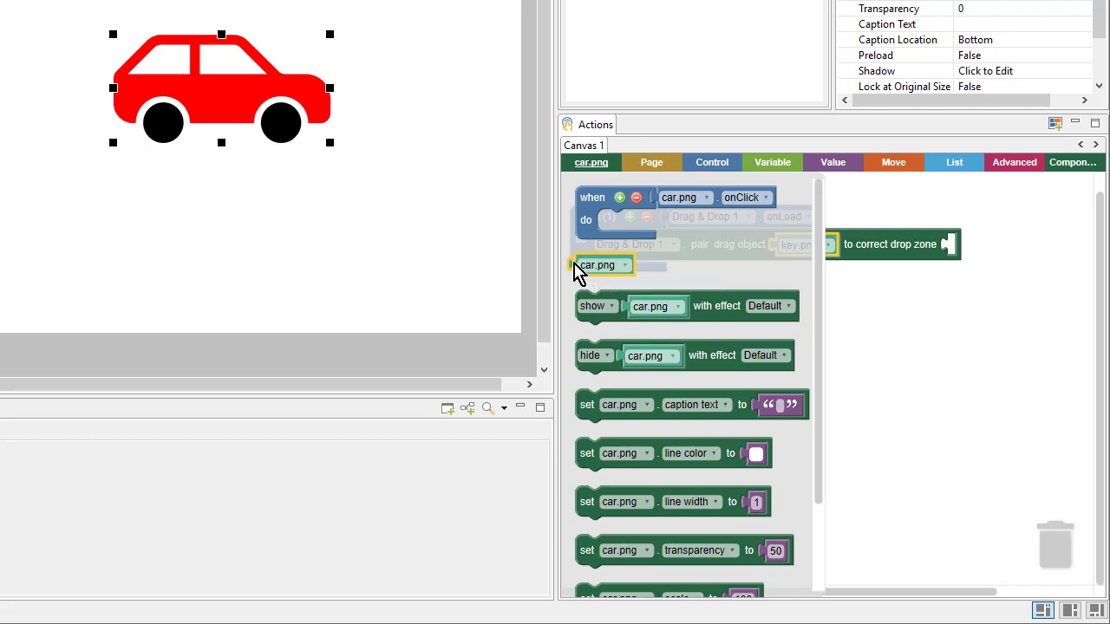
{"action": "left_click_drag", "start_coordinate": [578, 273], "coordinate": [961, 250]}
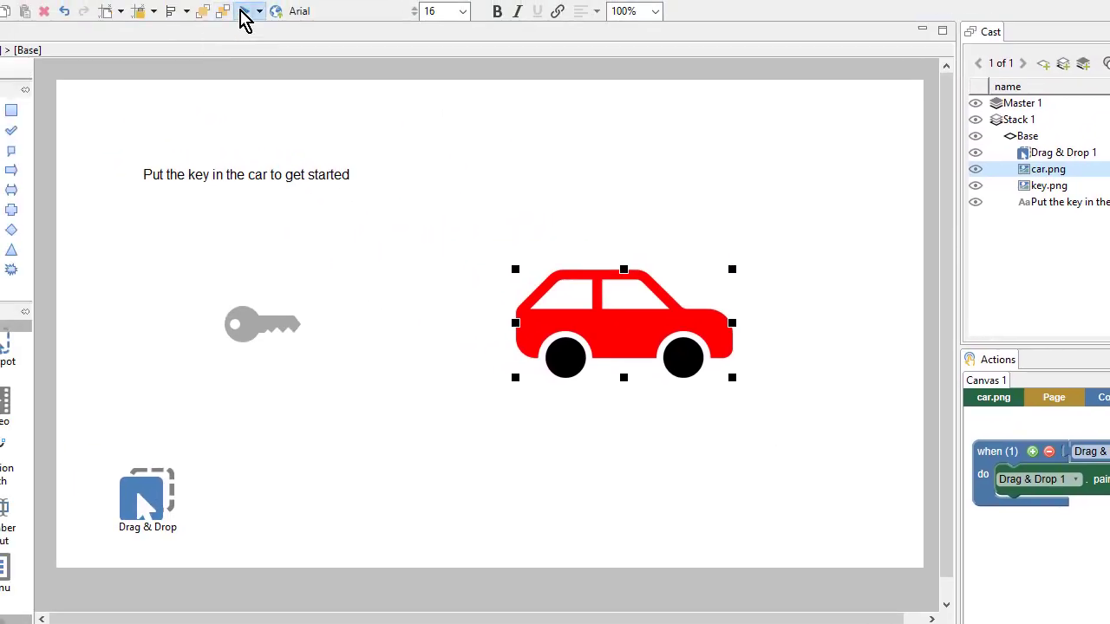
Step: Preview the page and test dropping the key below the car and onto the car, closing the preview when done
{"action": "left_click", "coordinate": [244, 13]}
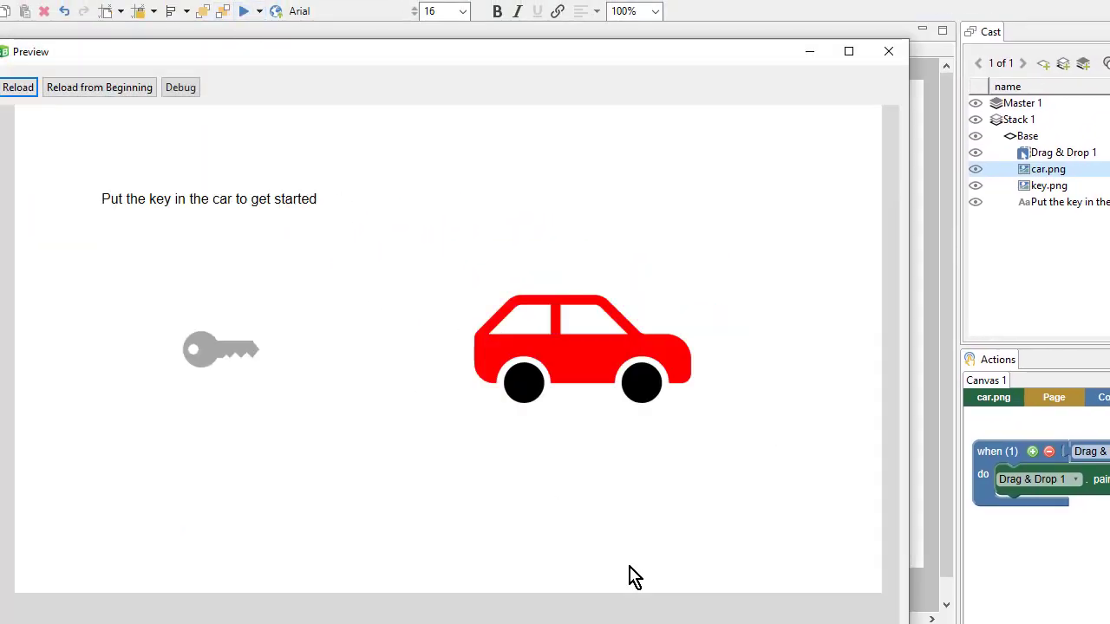
{"action": "left_click_drag", "start_coordinate": [231, 356], "coordinate": [634, 485]}
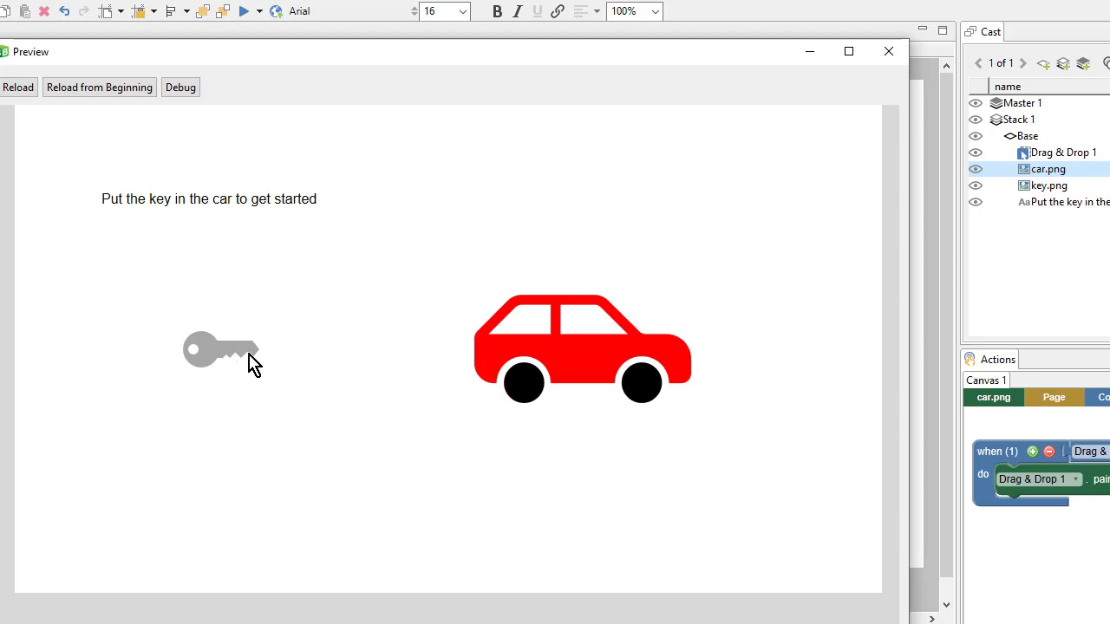
{"action": "left_click_drag", "start_coordinate": [239, 362], "coordinate": [614, 366]}
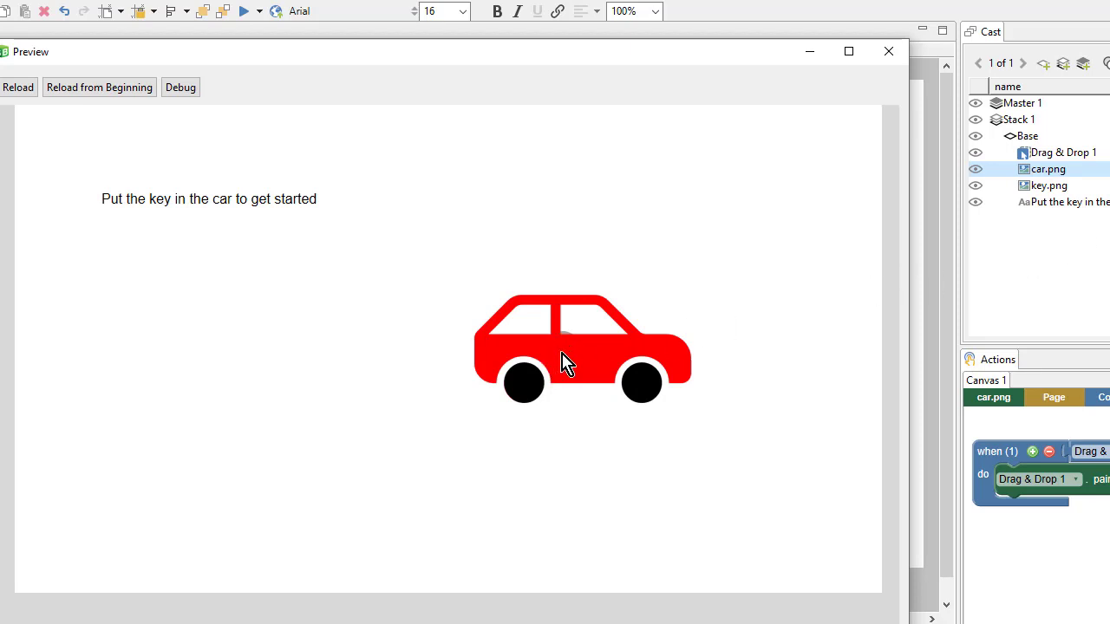
{"action": "left_click", "coordinate": [899, 61]}
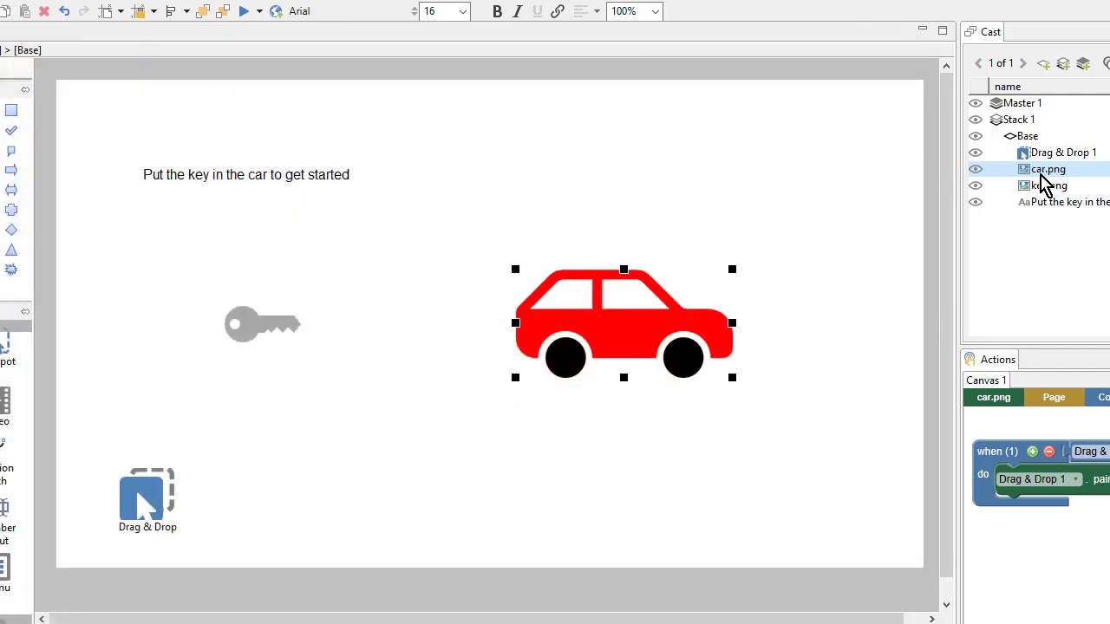
Step: Move car.png below key.png in the object order and check it by dropping the key on the car in a preview
{"action": "left_click_drag", "start_coordinate": [1043, 182], "coordinate": [1042, 197]}
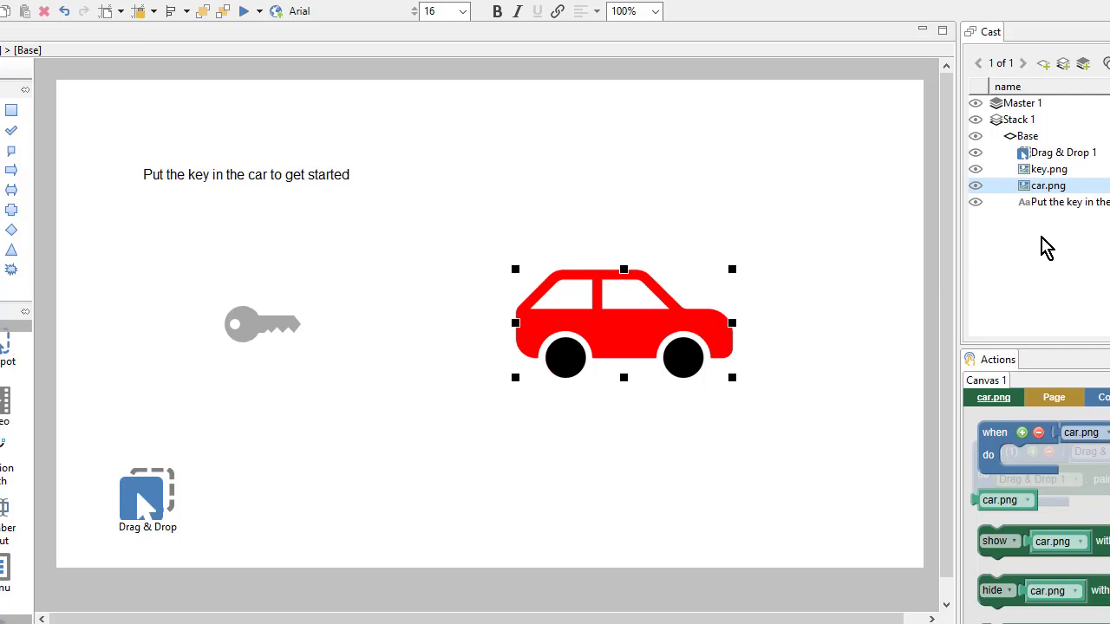
{"action": "left_click", "coordinate": [247, 12]}
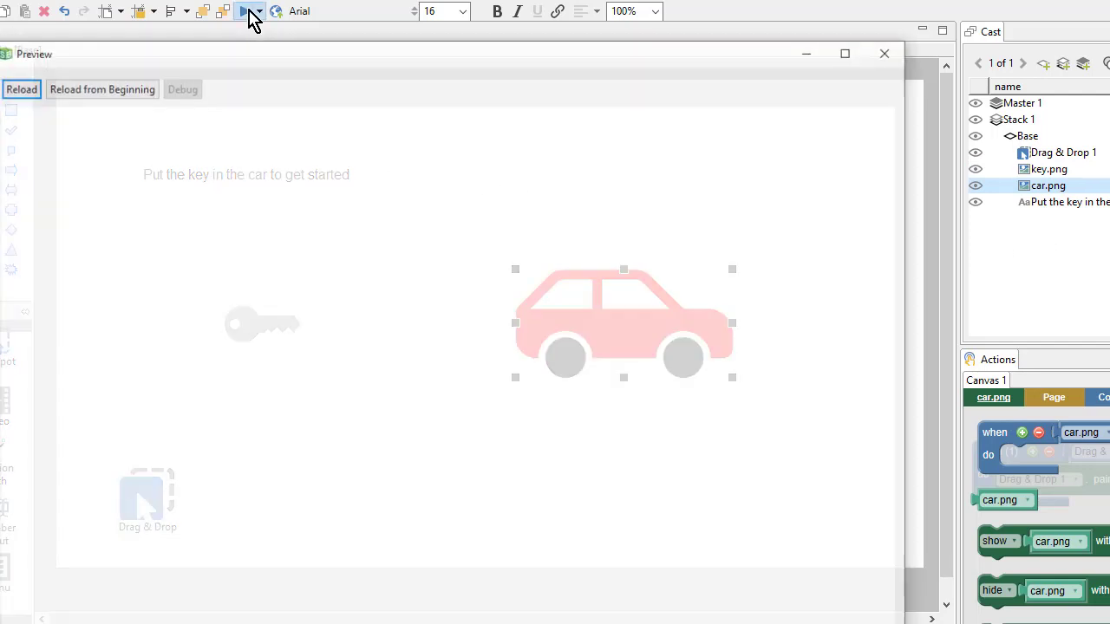
{"action": "left_click_drag", "start_coordinate": [234, 356], "coordinate": [564, 390]}
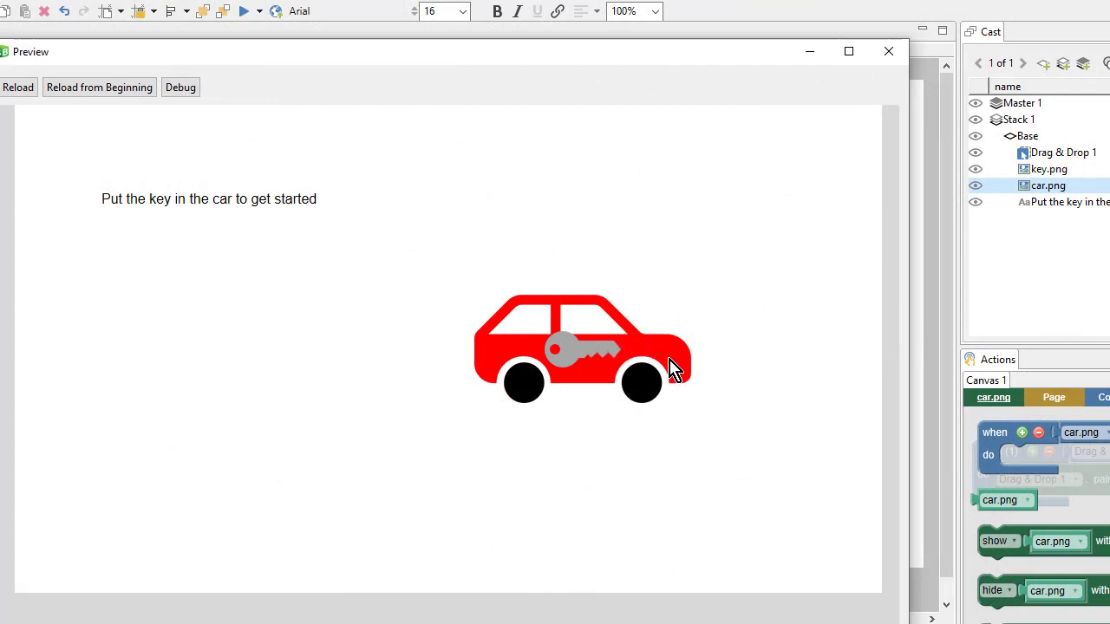
{"action": "left_click", "coordinate": [890, 52]}
{"action": "left_click", "coordinate": [993, 541]}
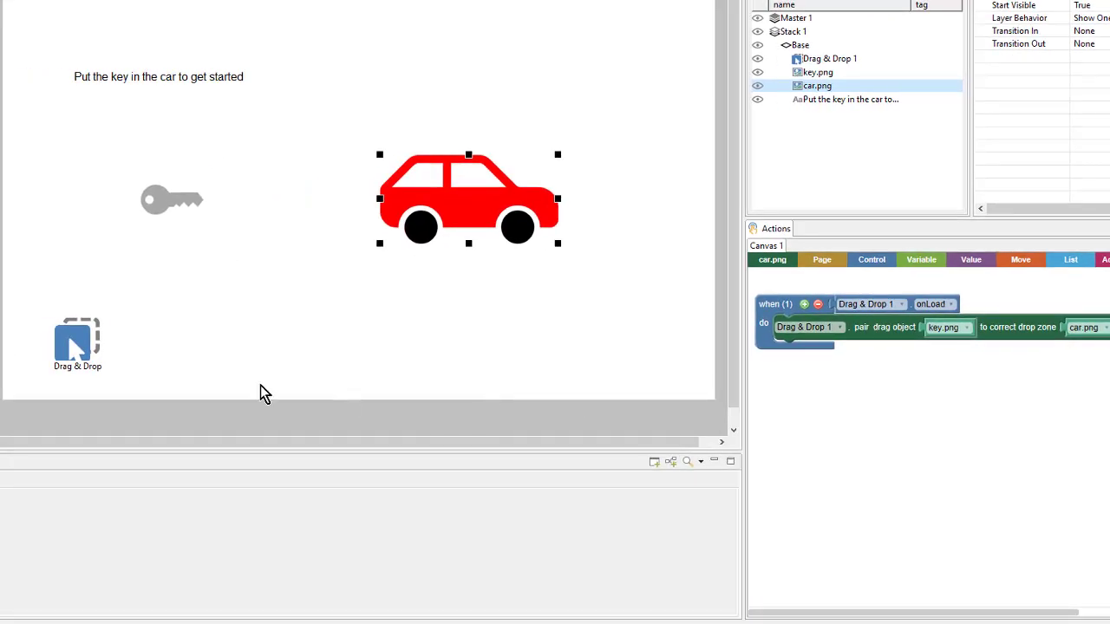
Step: Place an onDrop any zone event block for Drag & Drop 1 beneath the onLoad block and review its available events
{"action": "left_click", "coordinate": [85, 351]}
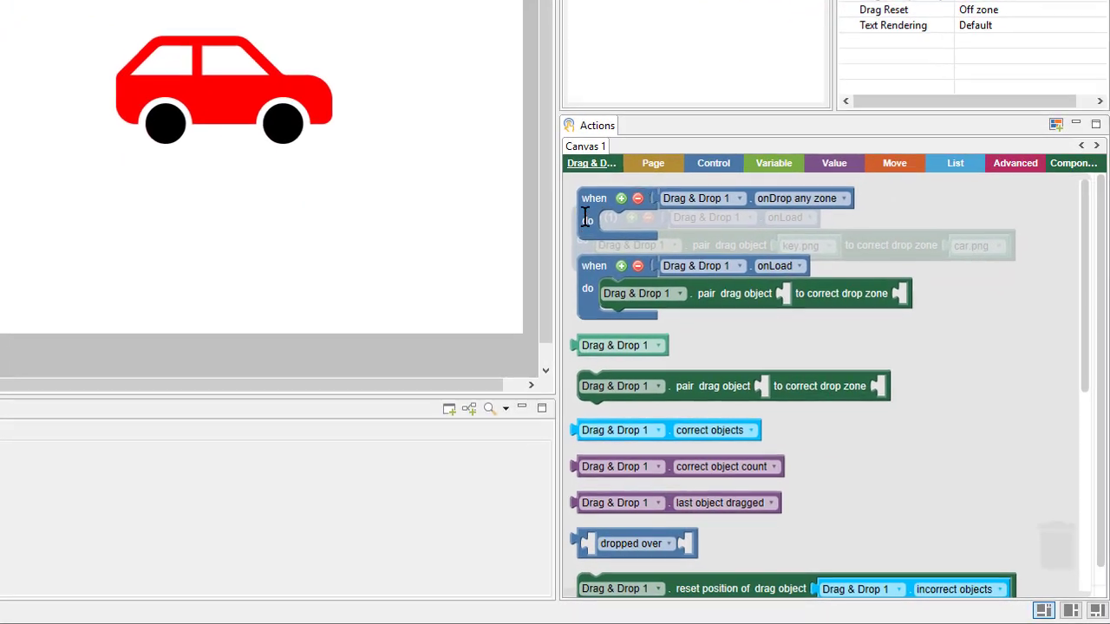
{"action": "left_click", "coordinate": [784, 289]}
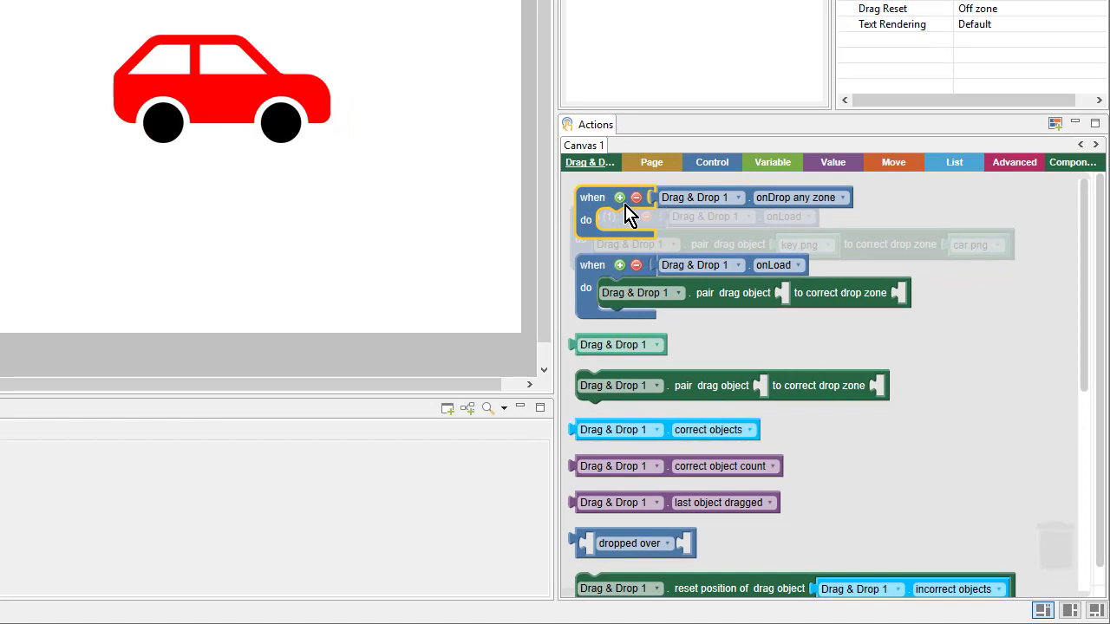
{"action": "left_click_drag", "start_coordinate": [611, 212], "coordinate": [615, 345]}
{"action": "left_click", "coordinate": [683, 449]}
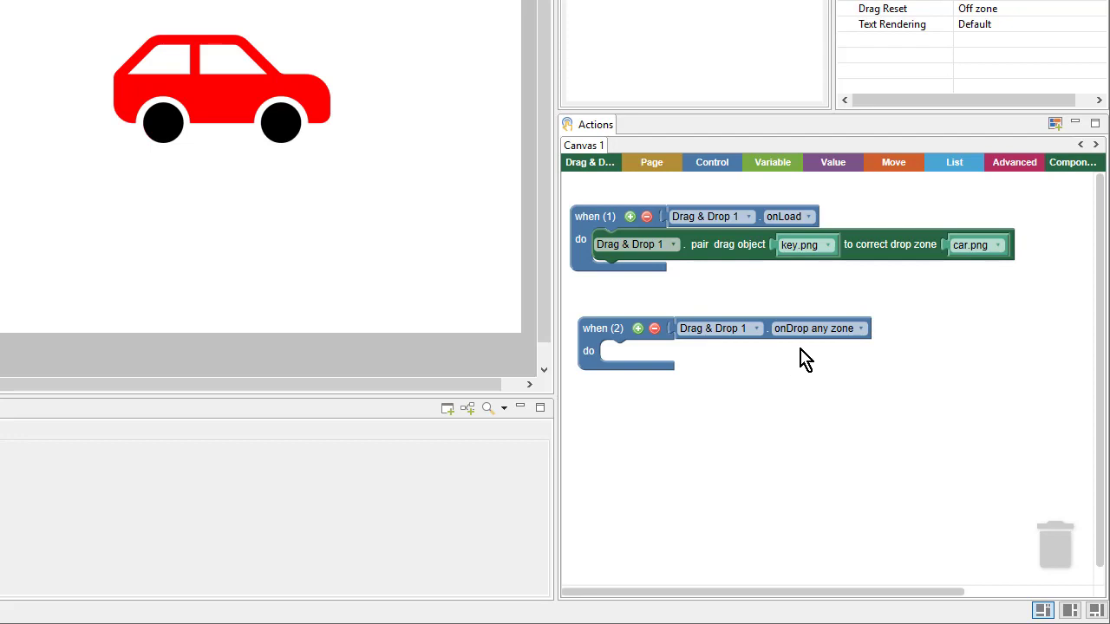
{"action": "left_click", "coordinate": [863, 332]}
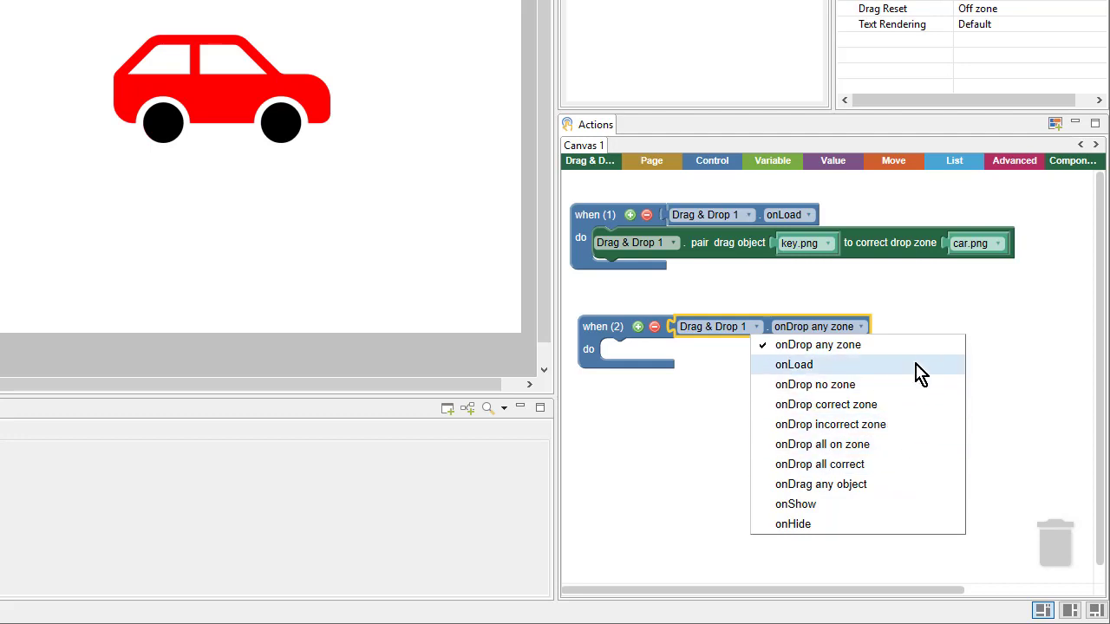
{"action": "left_click", "coordinate": [941, 327]}
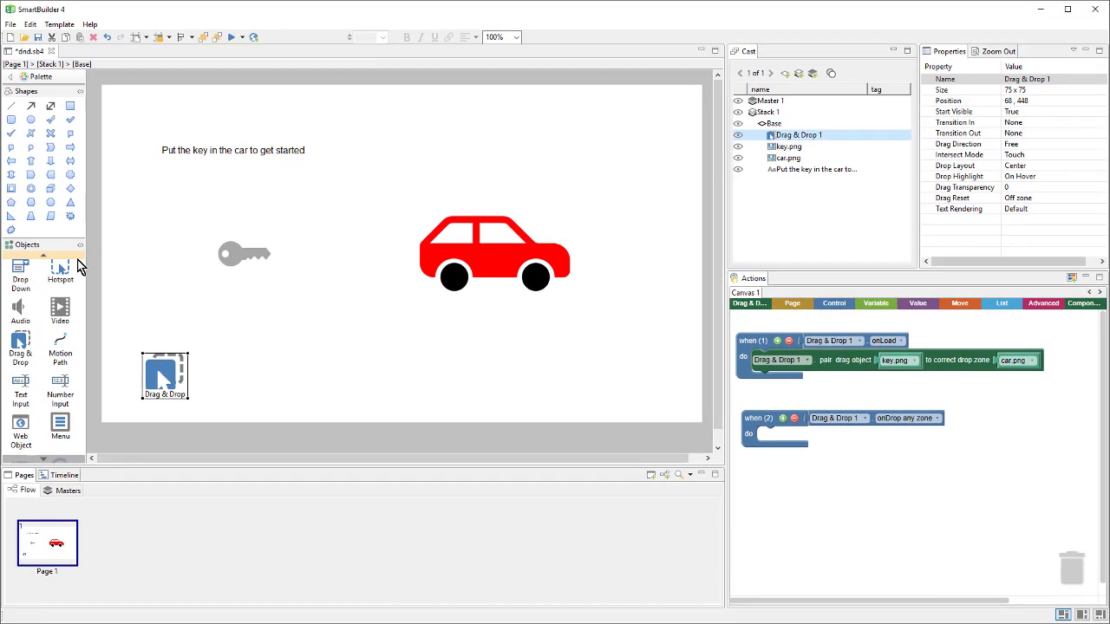
Step: Add the text "vroom!" just above the car's hood and make it italic
{"action": "scroll", "coordinate": [78, 266], "scroll_direction": "up", "scroll_amount": 3}
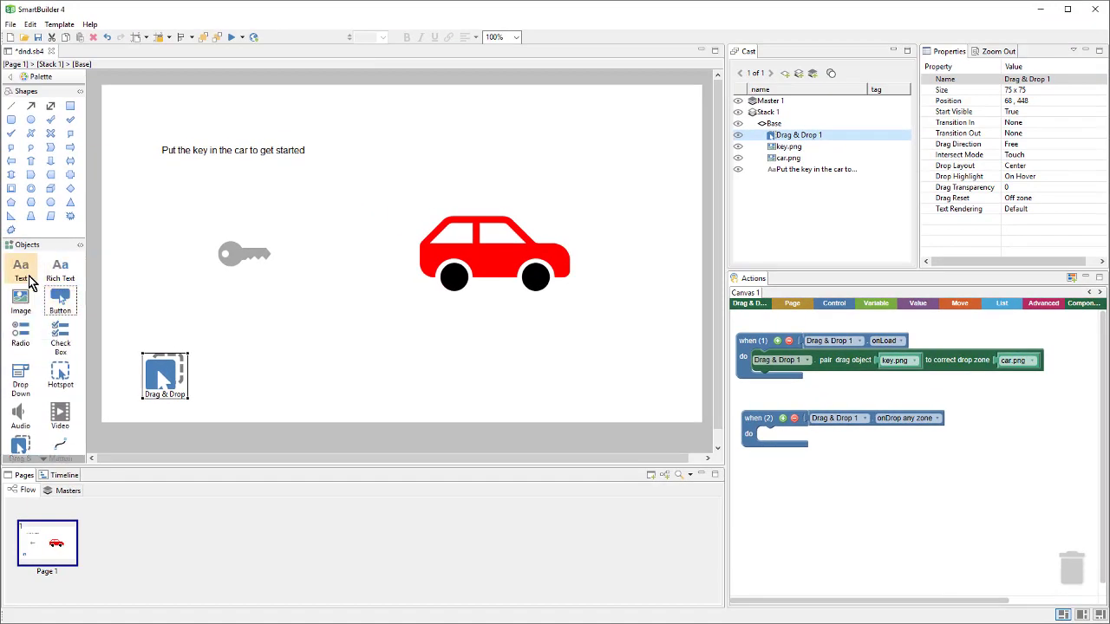
{"action": "left_click", "coordinate": [26, 275]}
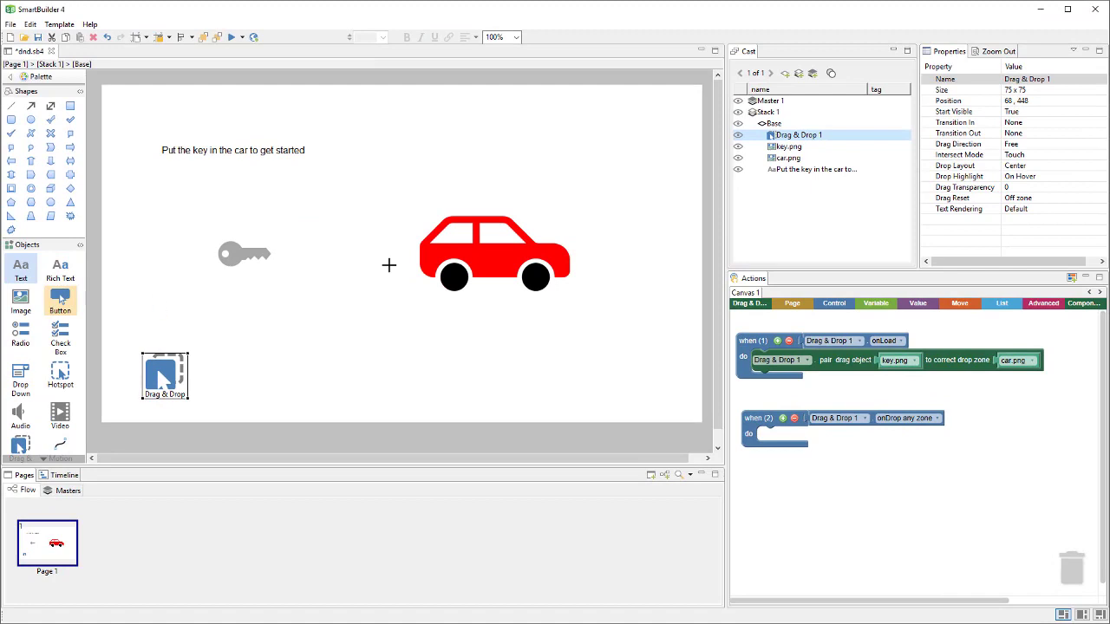
{"action": "left_click", "coordinate": [550, 221]}
{"action": "type", "text": "vroom!"}
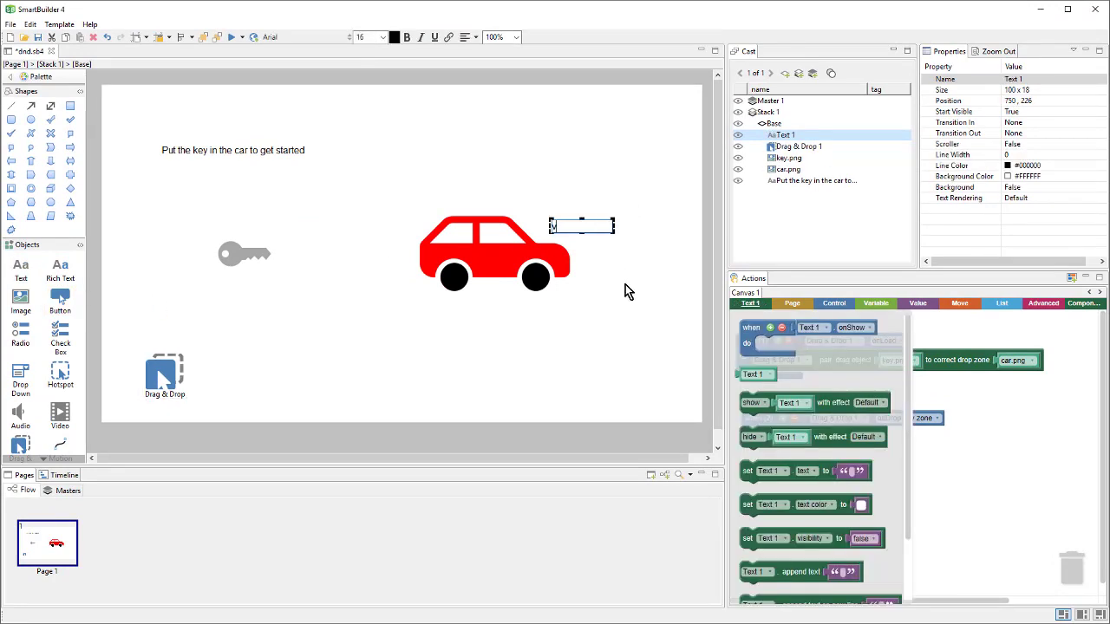
{"action": "left_click", "coordinate": [612, 228]}
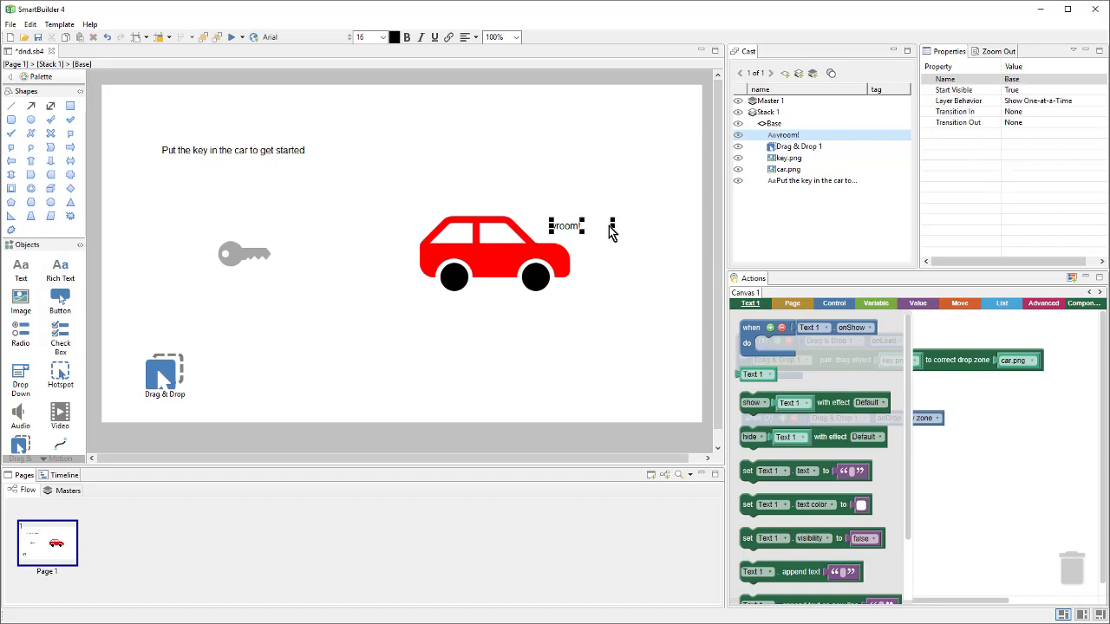
{"action": "left_click", "coordinate": [421, 38]}
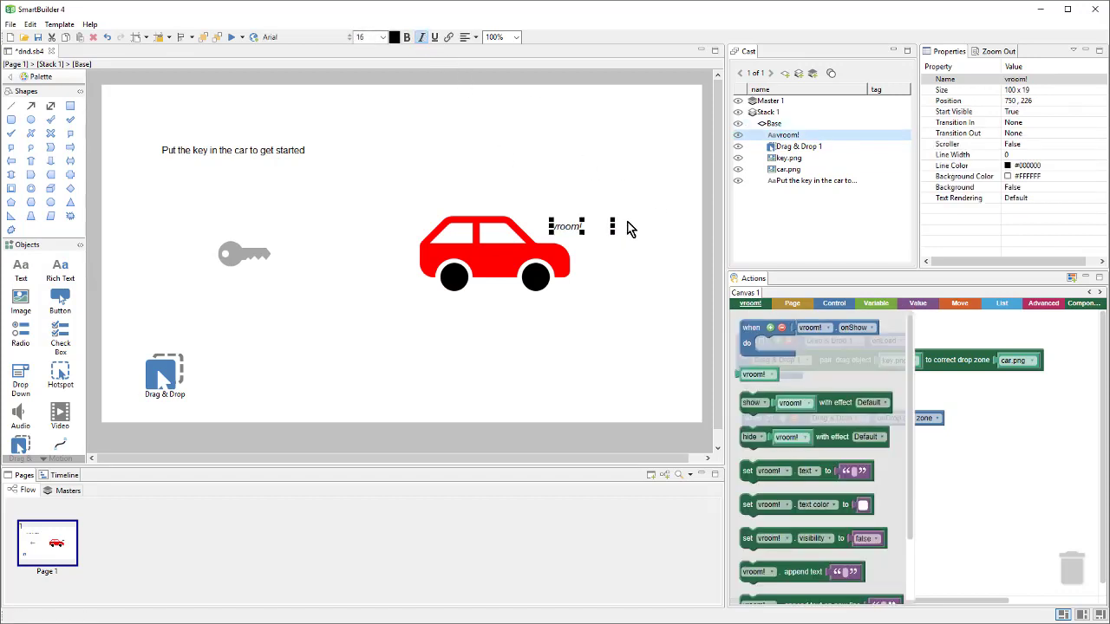
Step: Set the vroom! text's Start Visible property to False
{"action": "left_click", "coordinate": [1003, 112]}
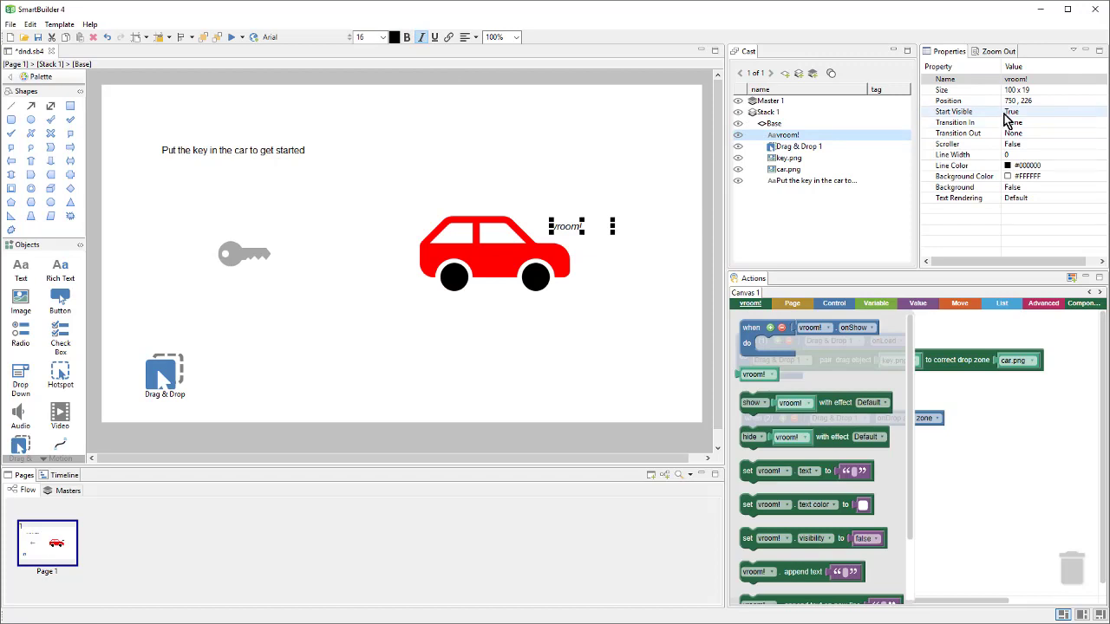
{"action": "left_click", "coordinate": [1008, 112]}
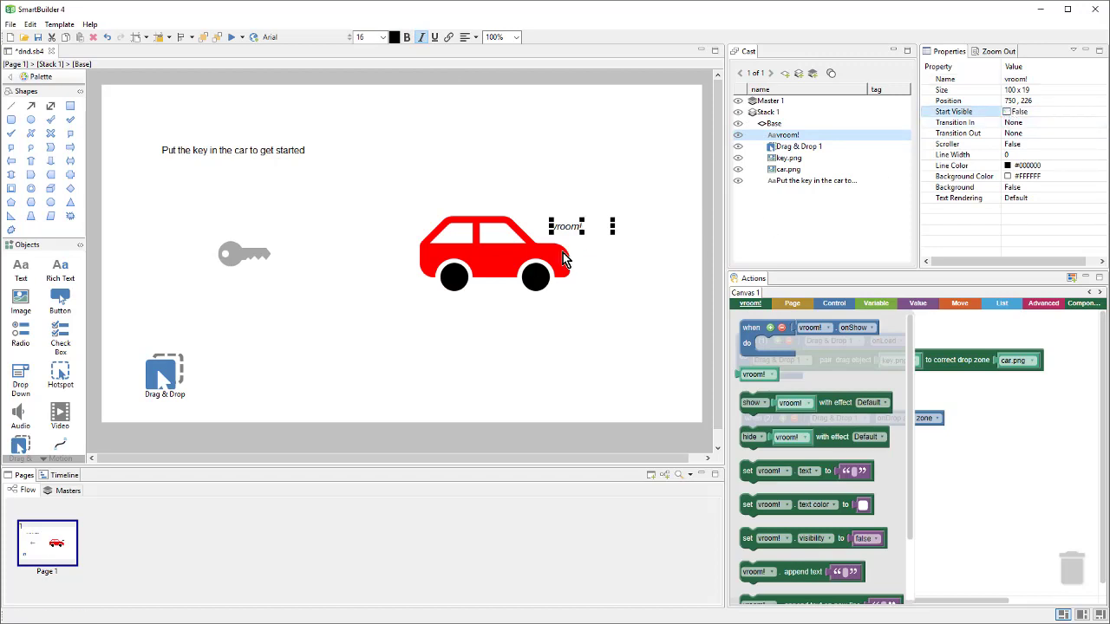
{"action": "left_click", "coordinate": [624, 283]}
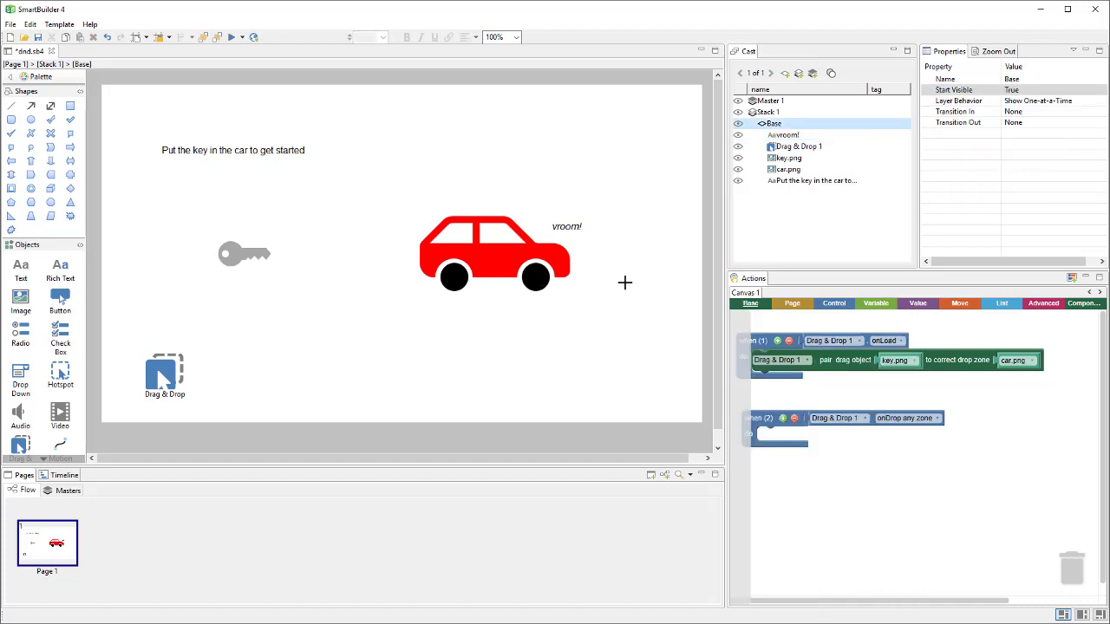
Step: Put a show vroom! action in the onDrop any zone block, followed by a hide key.png action
{"action": "left_click", "coordinate": [583, 231]}
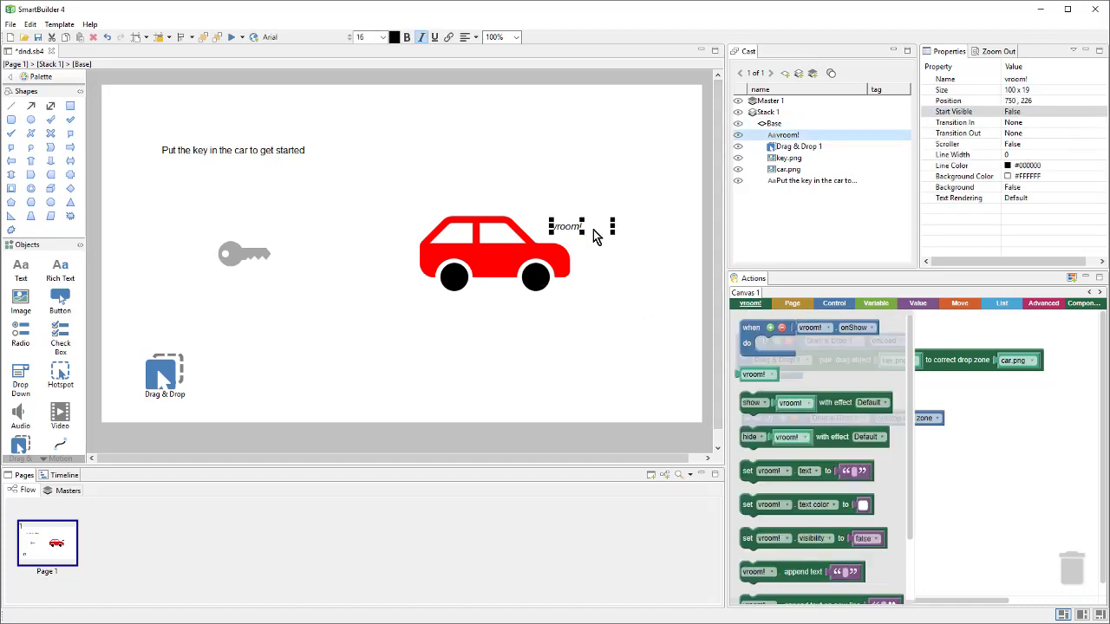
{"action": "left_click", "coordinate": [757, 405]}
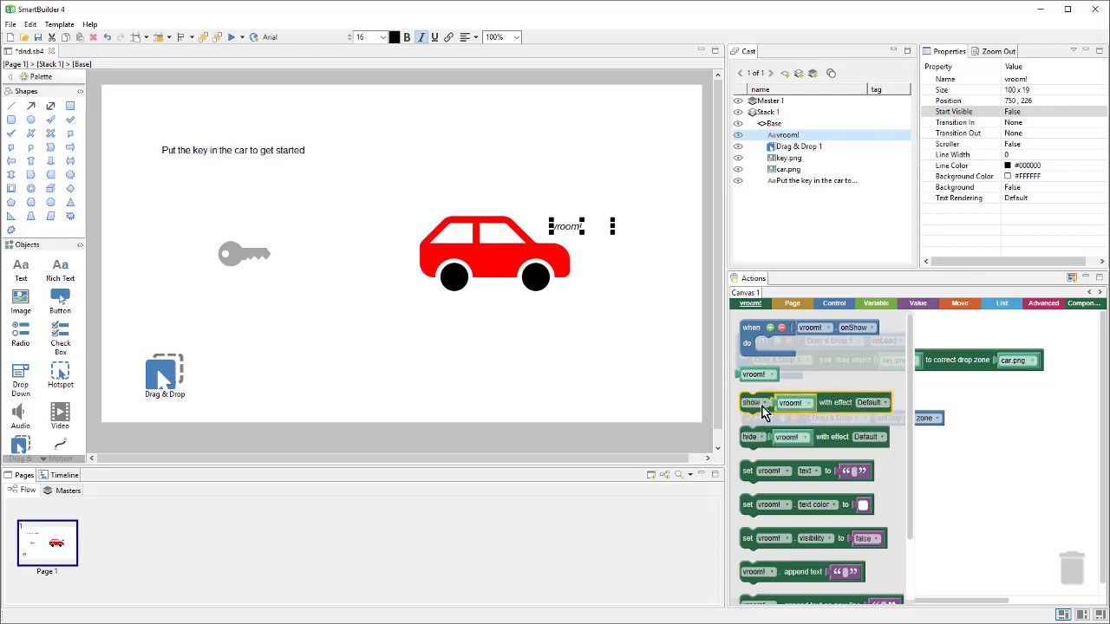
{"action": "left_click_drag", "start_coordinate": [763, 411], "coordinate": [784, 443]}
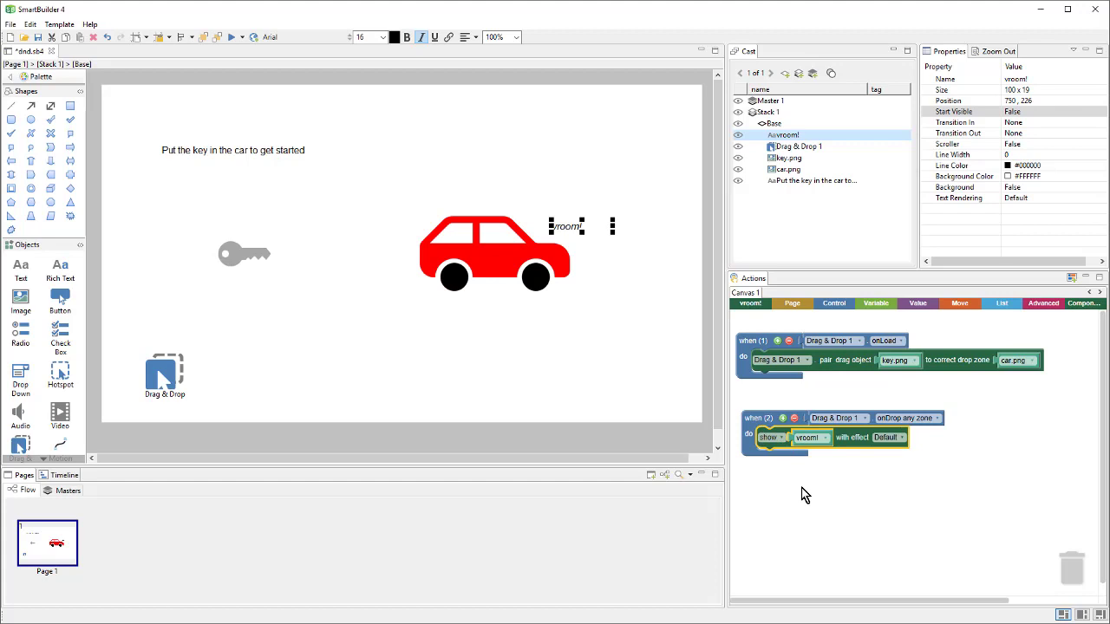
{"action": "left_click", "coordinate": [250, 251]}
{"action": "left_click", "coordinate": [740, 441]}
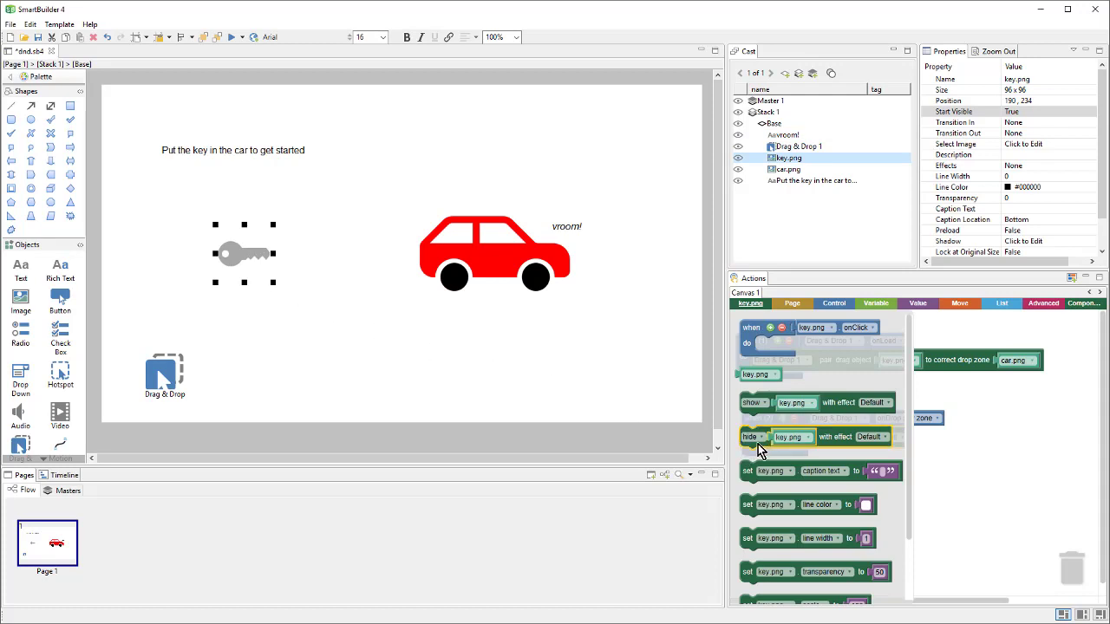
{"action": "left_click_drag", "start_coordinate": [758, 444], "coordinate": [779, 468]}
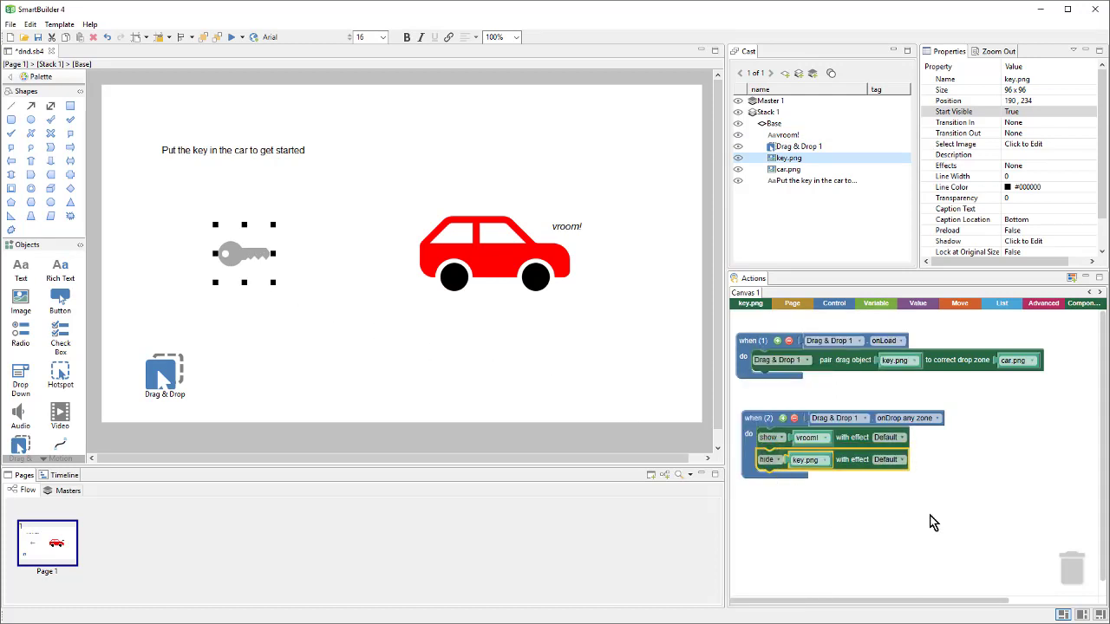
{"action": "left_click", "coordinate": [850, 471]}
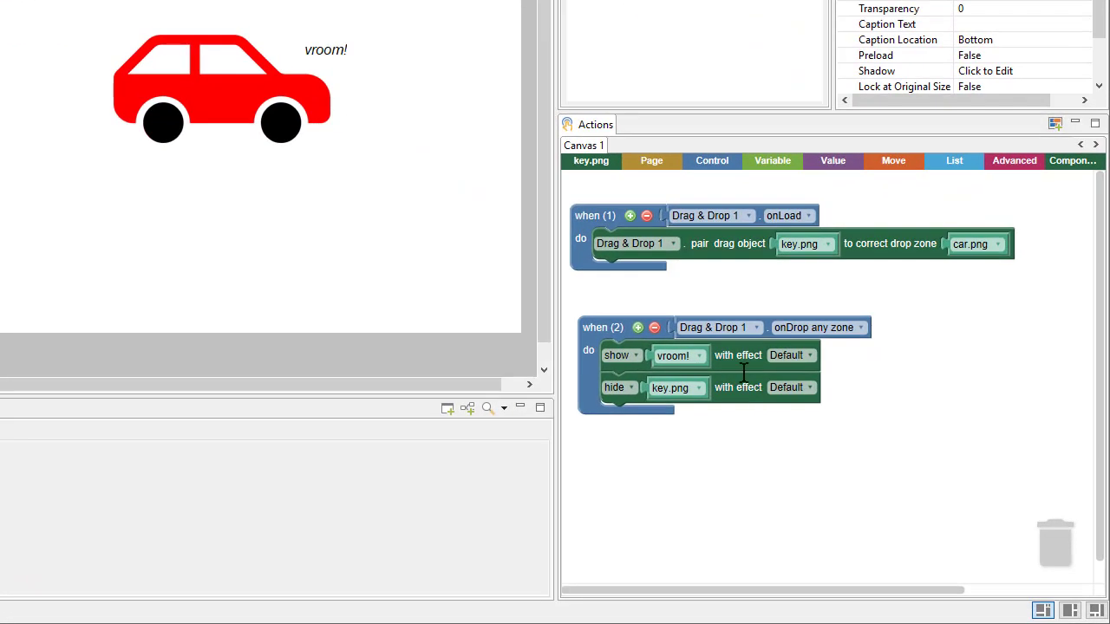
Step: Extend the onDrop any zone block with a 2-second wait followed by a goto next page action
{"action": "left_click", "coordinate": [722, 171]}
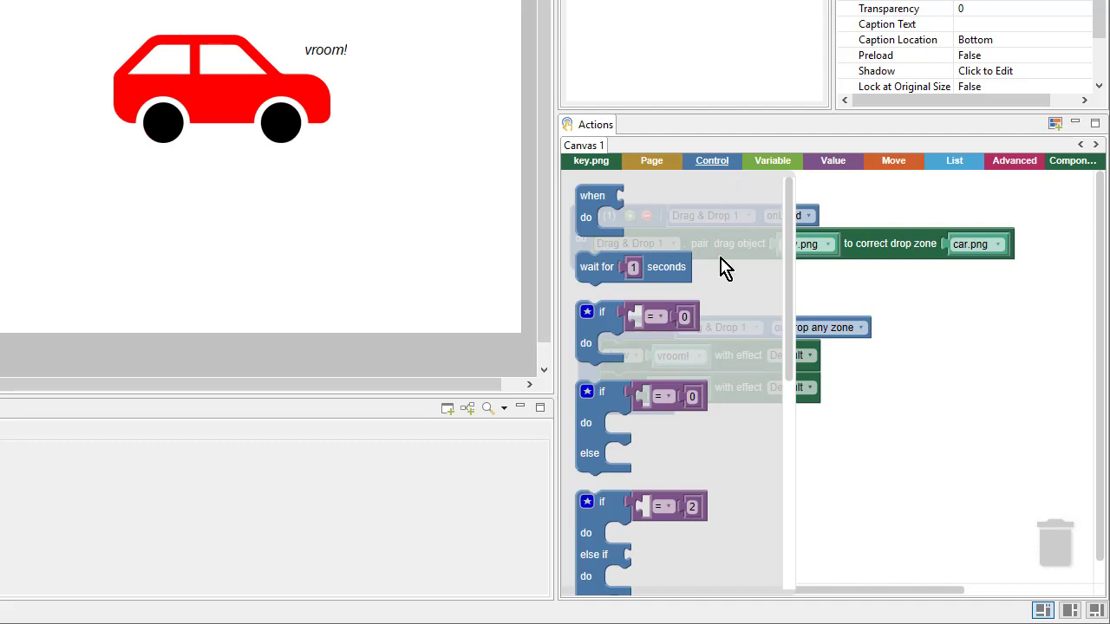
{"action": "left_click", "coordinate": [685, 267]}
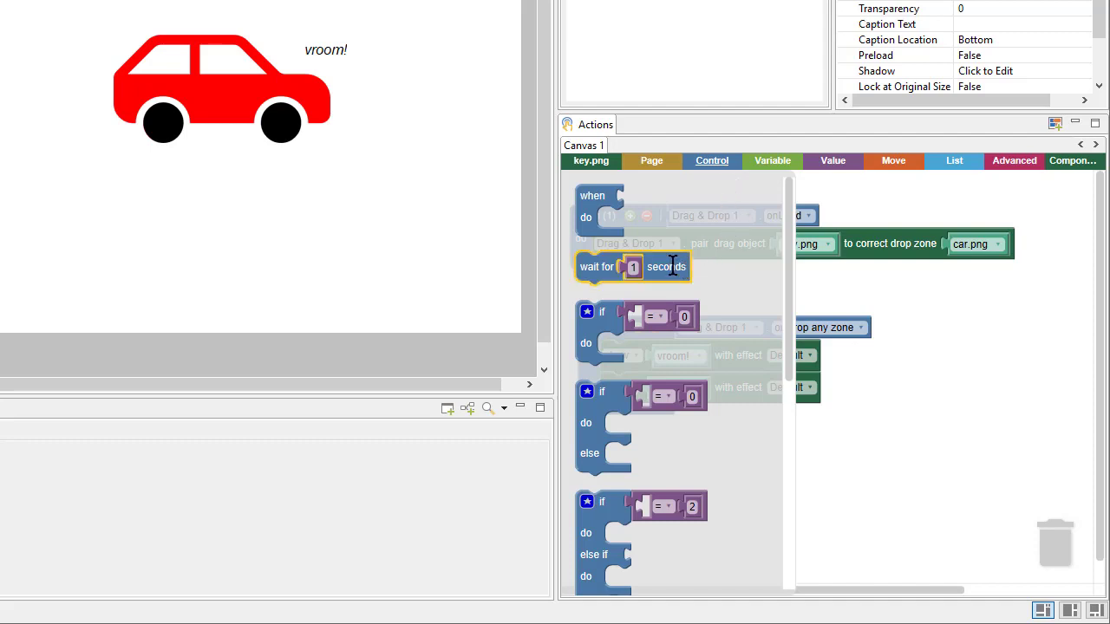
{"action": "left_click_drag", "start_coordinate": [673, 267], "coordinate": [698, 427]}
{"action": "left_click", "coordinate": [659, 421]}
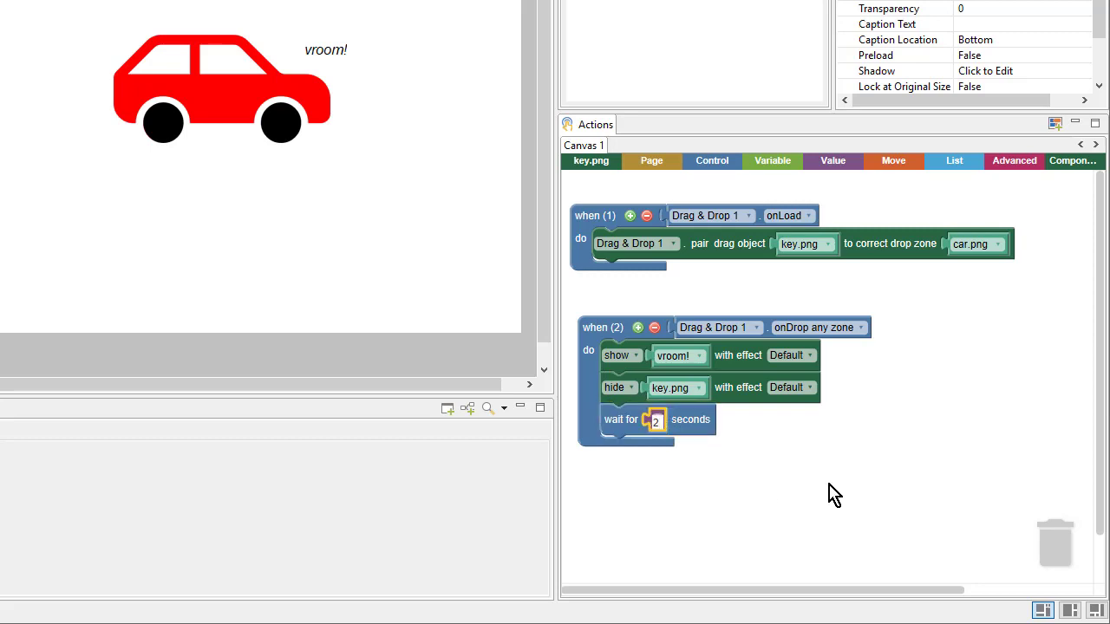
{"action": "left_click", "coordinate": [830, 494]}
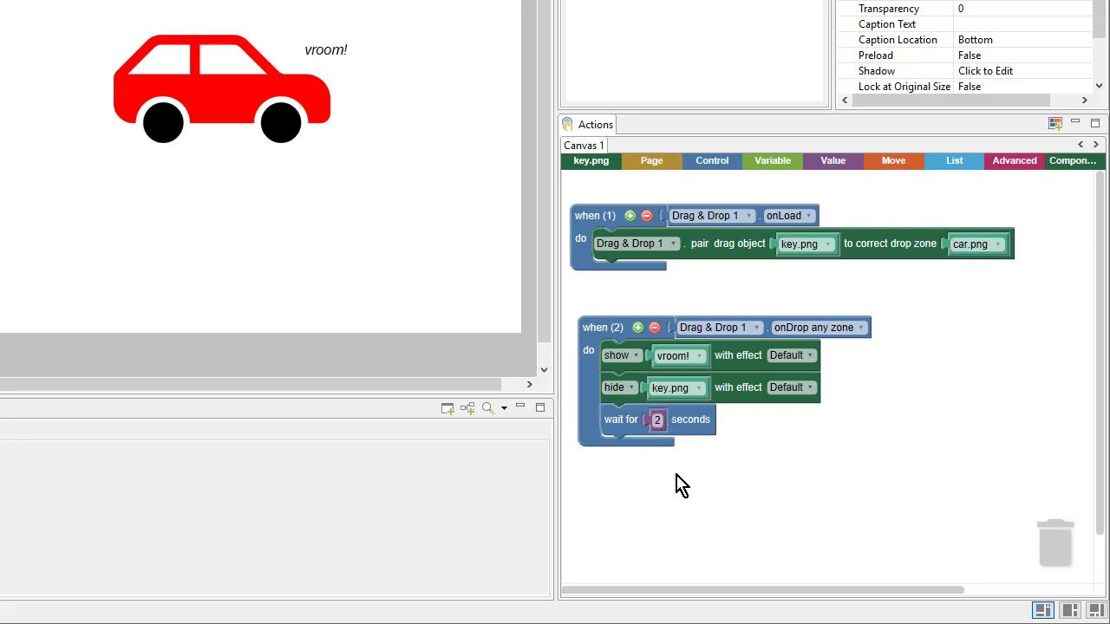
{"action": "left_click", "coordinate": [655, 165]}
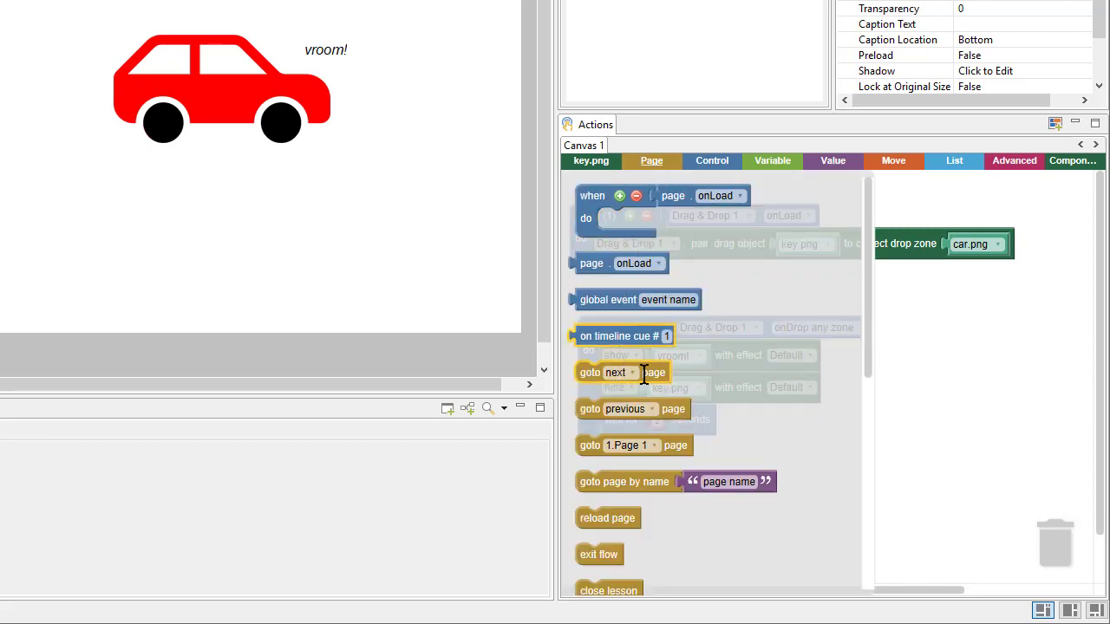
{"action": "left_click_drag", "start_coordinate": [669, 385], "coordinate": [675, 449]}
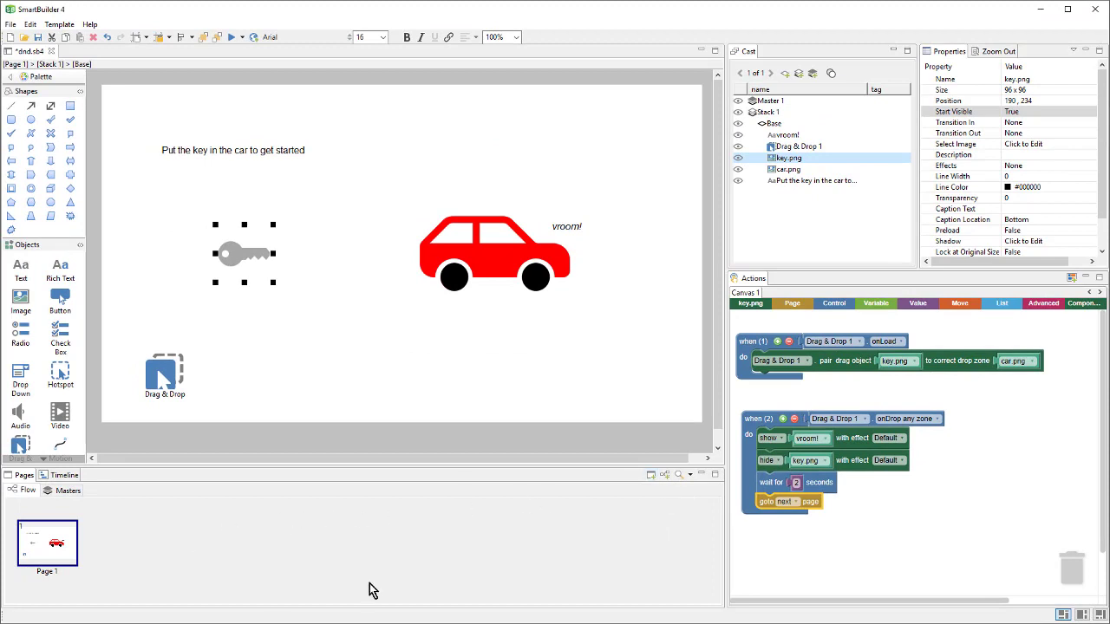
Step: Add a second page and draw an octagon about 200 x 160 on it, left of centre
{"action": "left_click", "coordinate": [651, 476]}
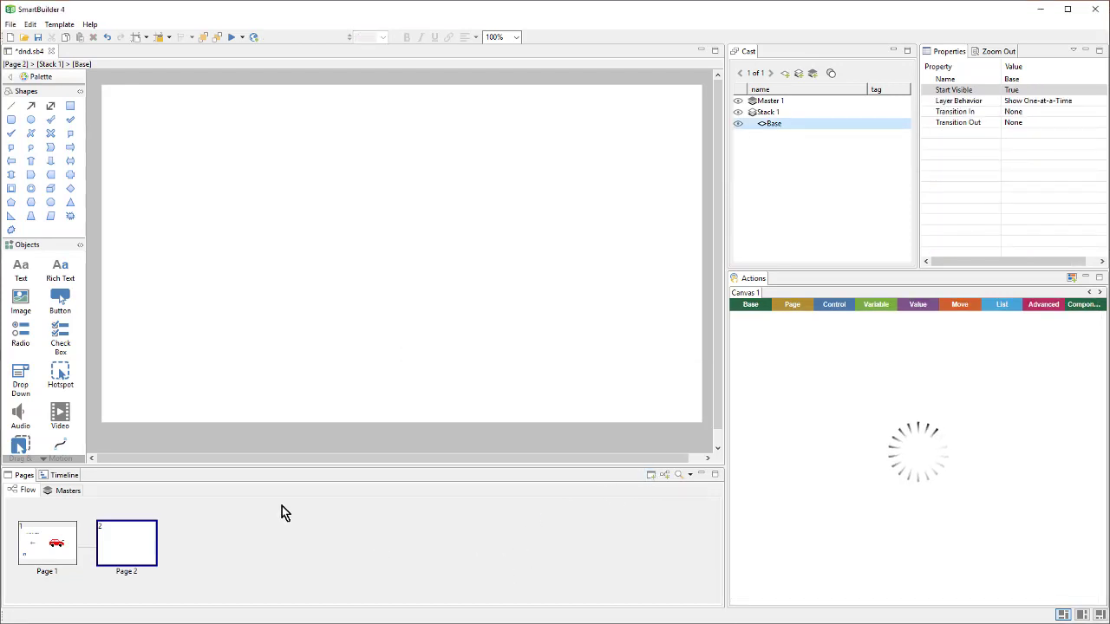
{"action": "left_click", "coordinate": [49, 205]}
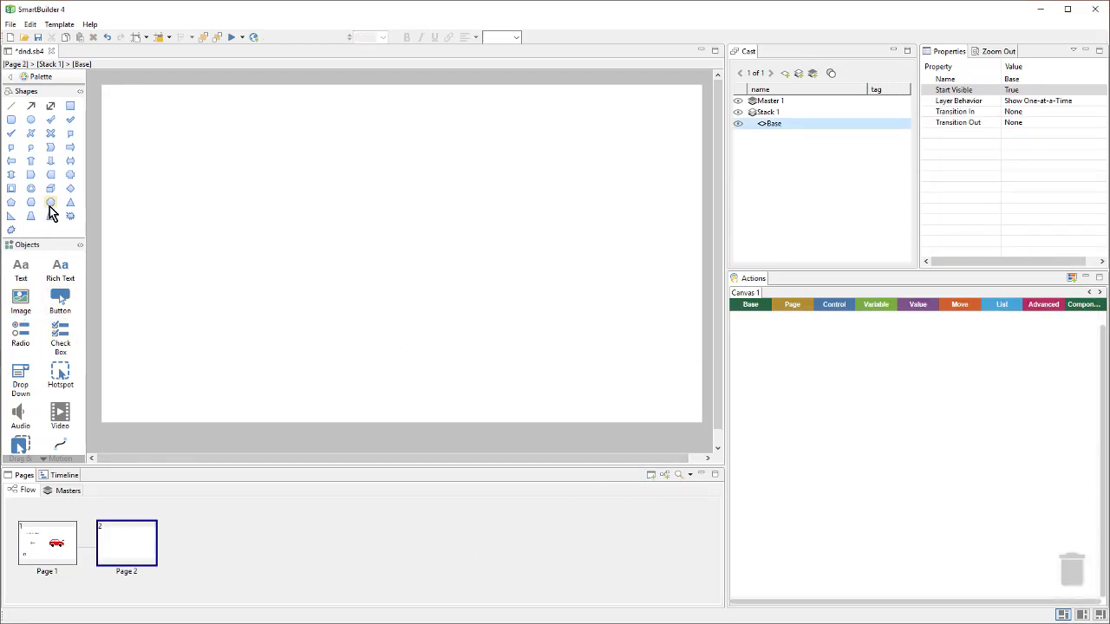
{"action": "left_click_drag", "start_coordinate": [264, 240], "coordinate": [384, 337]}
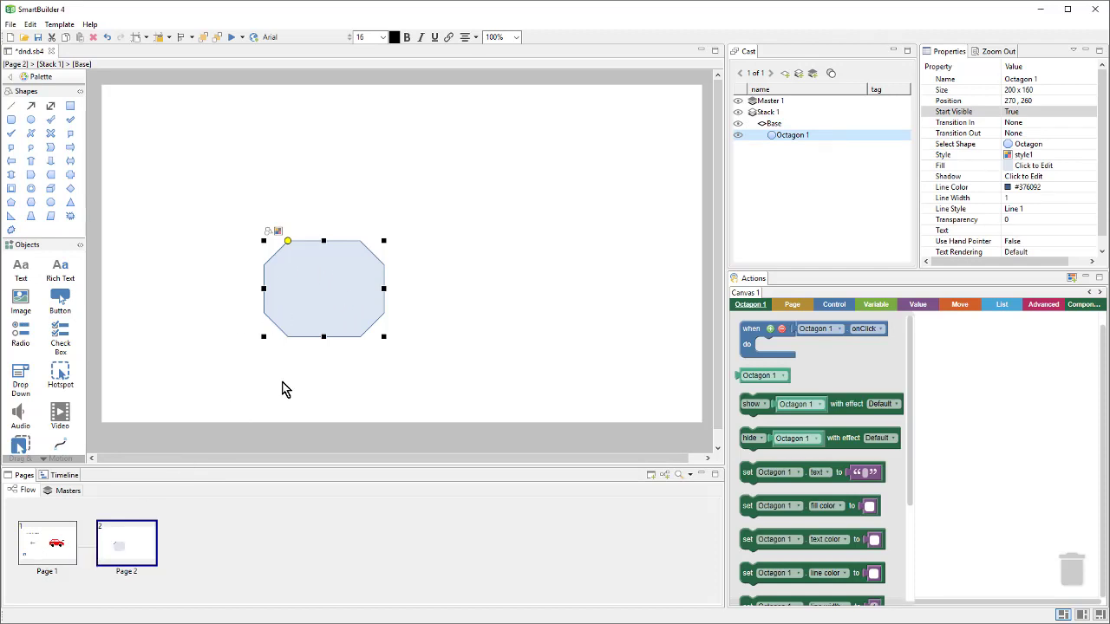
Step: Preview Page 1 and test dropping the key above the car and onto the car, closing the preview when done
{"action": "left_click", "coordinate": [59, 558]}
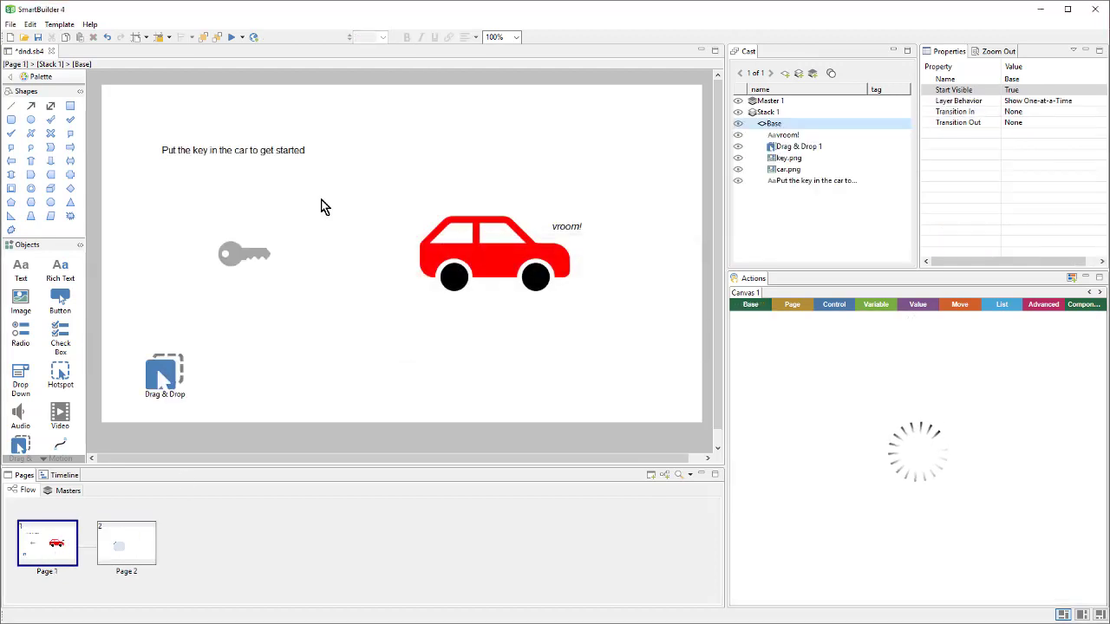
{"action": "left_click", "coordinate": [231, 38]}
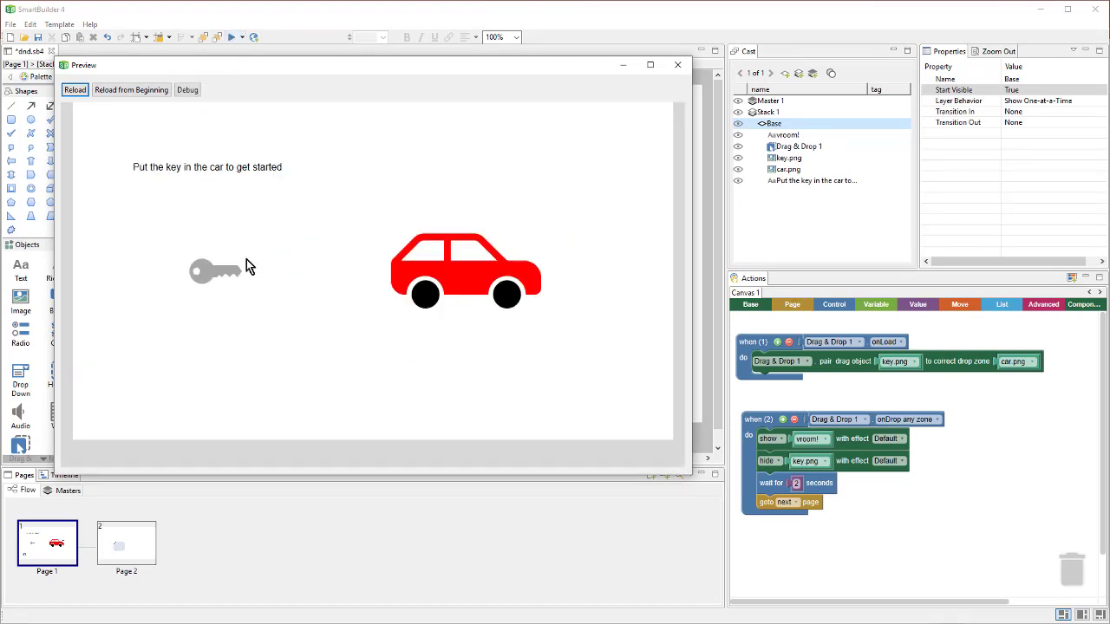
{"action": "left_click_drag", "start_coordinate": [214, 282], "coordinate": [438, 162]}
{"action": "left_click_drag", "start_coordinate": [230, 274], "coordinate": [471, 268]}
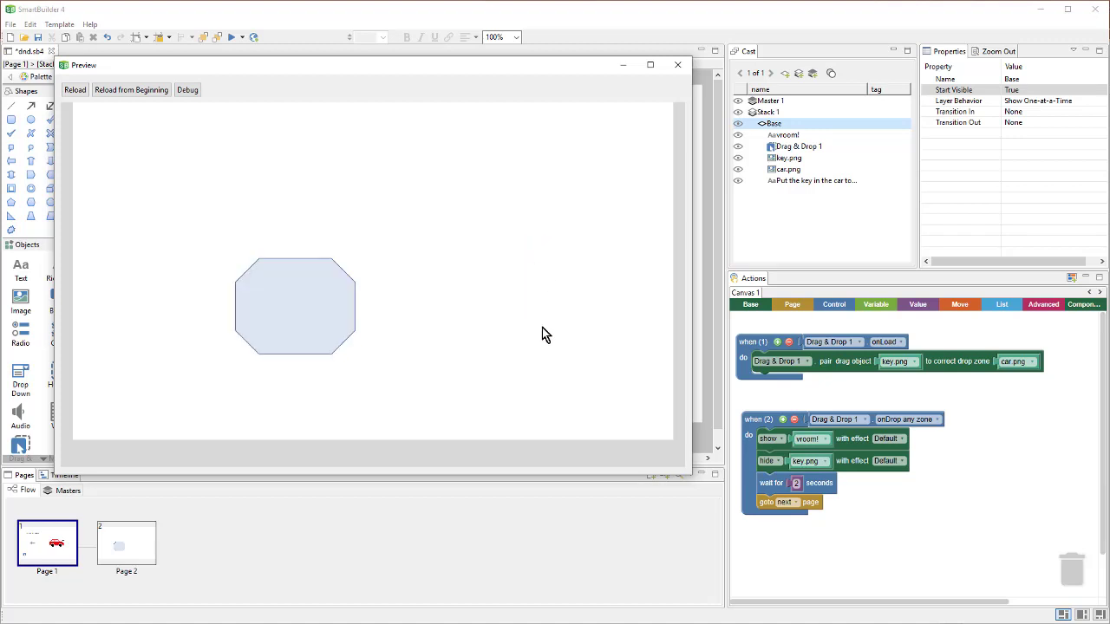
{"action": "left_click", "coordinate": [677, 65]}
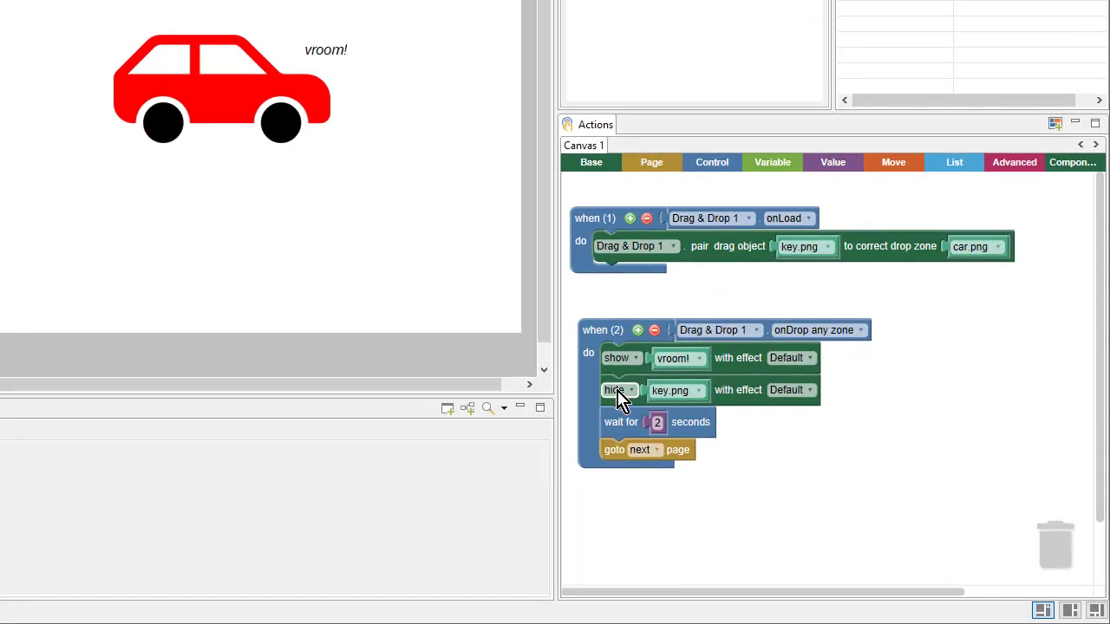
Step: Move the show vroom! action below the hide key.png action and set the wait to 1 second
{"action": "left_click_drag", "start_coordinate": [631, 399], "coordinate": [632, 366]}
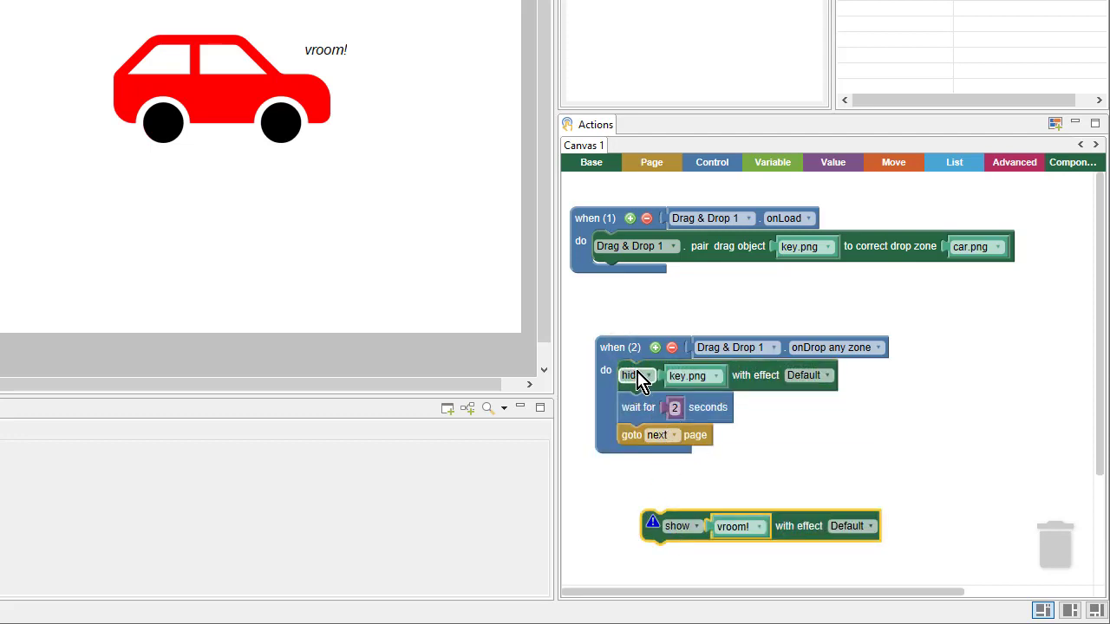
{"action": "left_click_drag", "start_coordinate": [675, 549], "coordinate": [664, 460]}
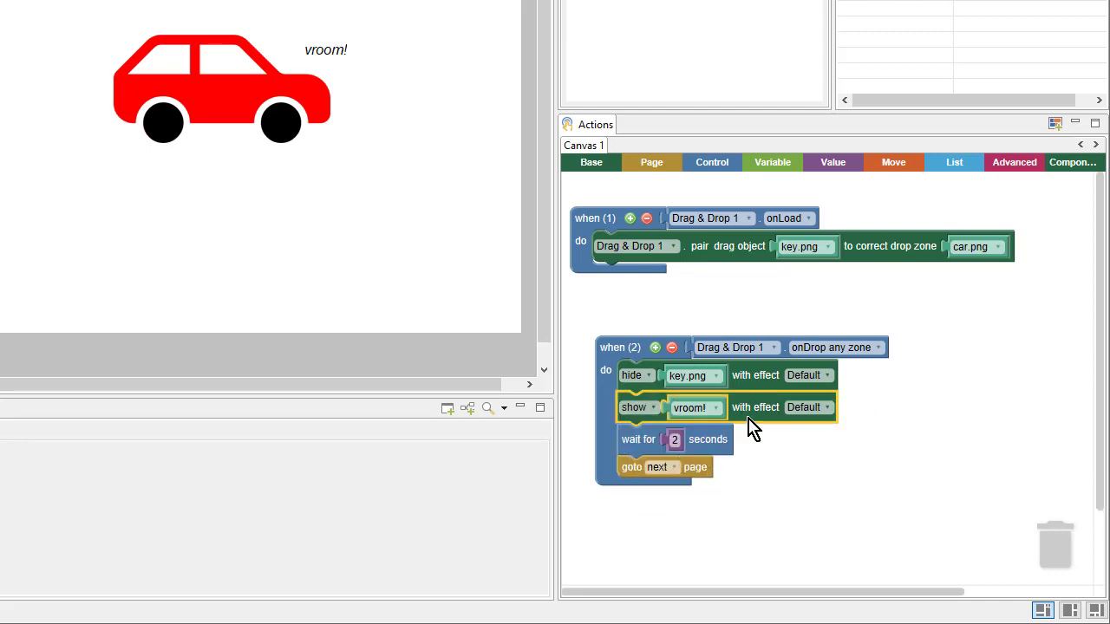
{"action": "left_click", "coordinate": [762, 483]}
{"action": "left_click", "coordinate": [676, 440]}
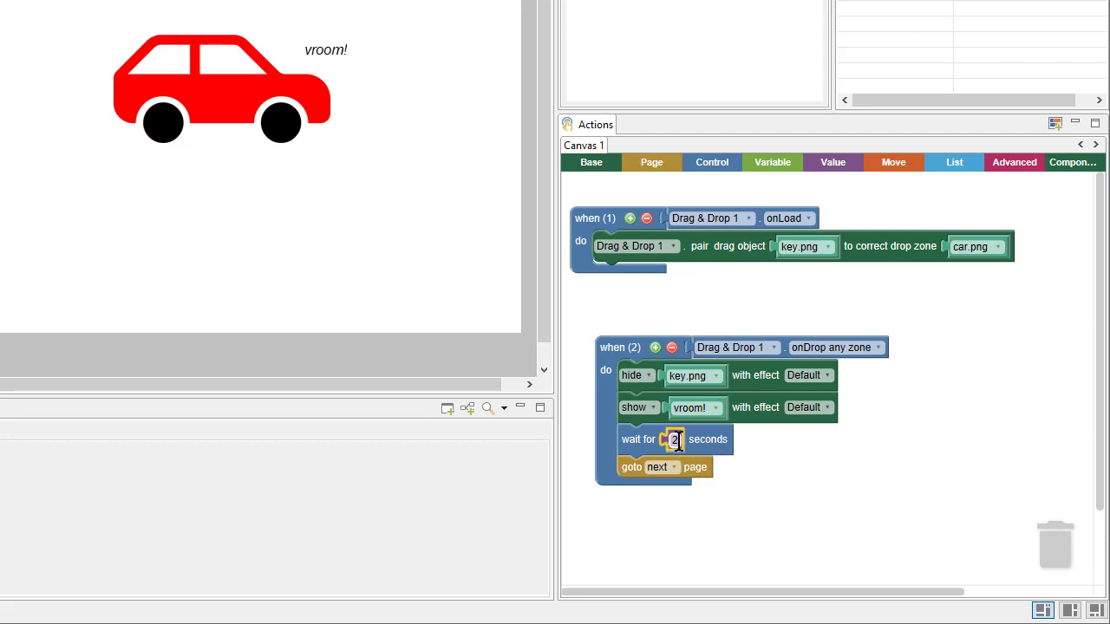
{"action": "type", "text": "1"}
{"action": "key", "text": "Return"}
Step: Insert a Move towards RIGHT action between the wait and goto next page actions in the onDrop any zone block
{"action": "left_click", "coordinate": [892, 167]}
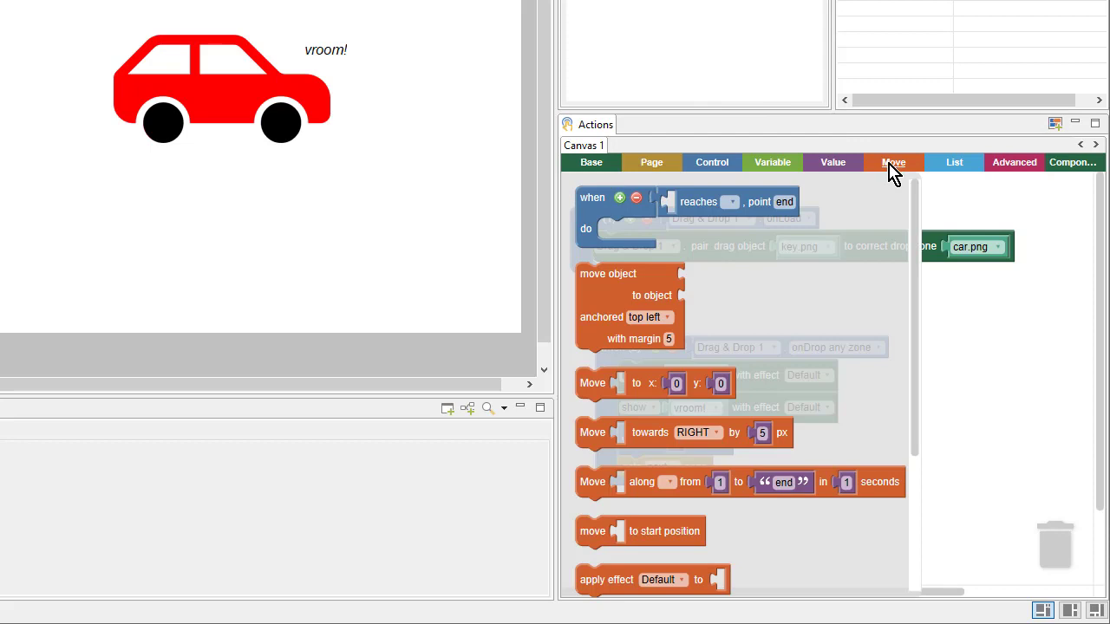
{"action": "left_click", "coordinate": [661, 441]}
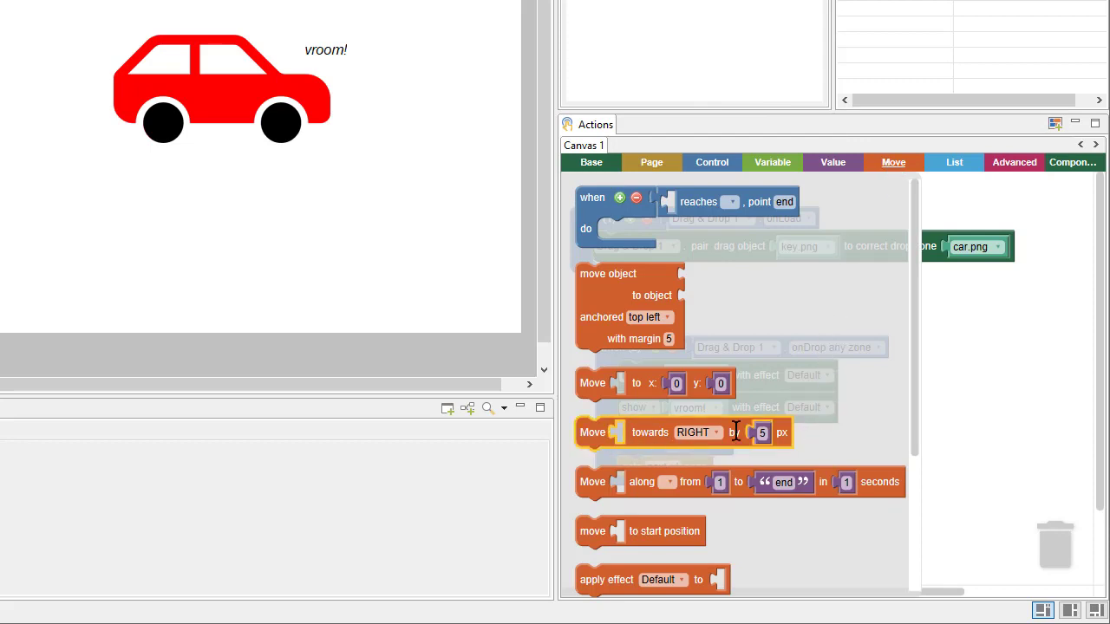
{"action": "left_click", "coordinate": [813, 440]}
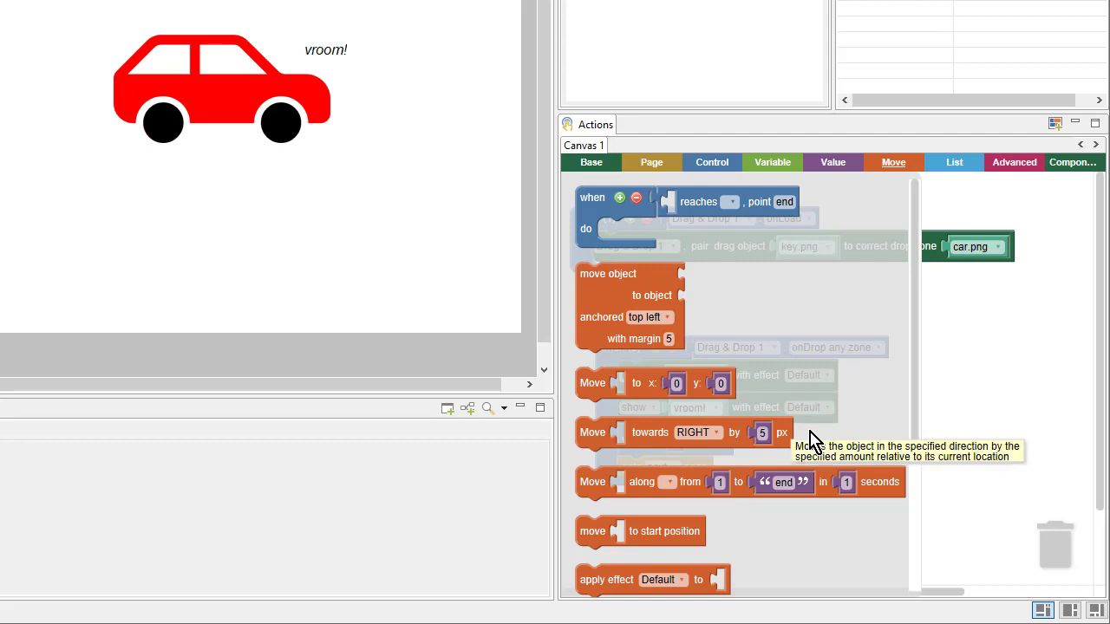
{"action": "left_click_drag", "start_coordinate": [657, 429], "coordinate": [695, 482]}
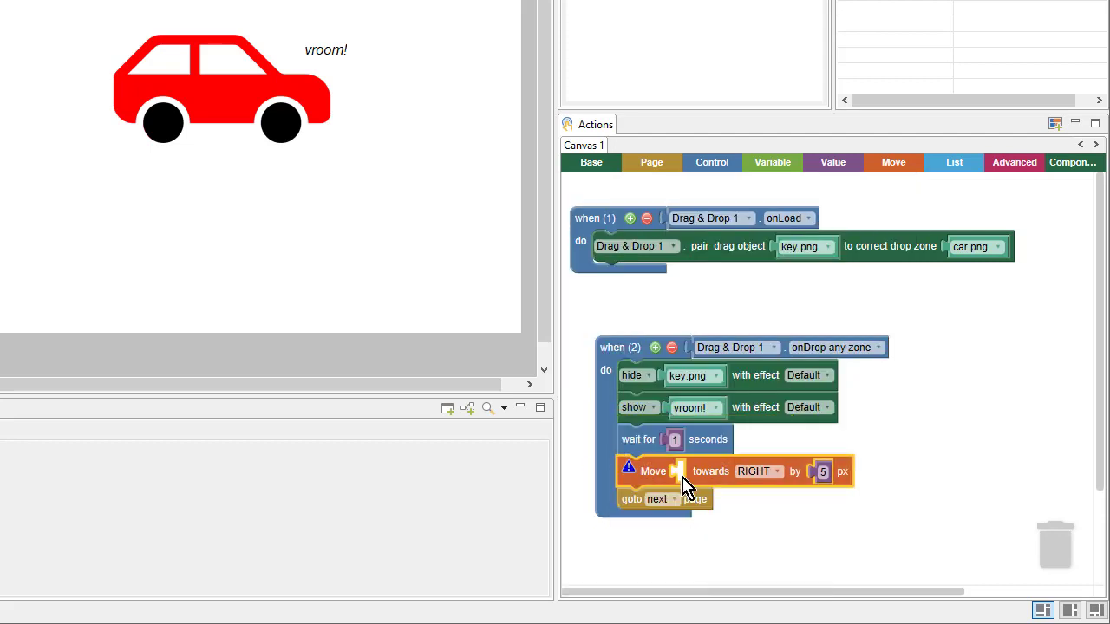
Step: Make car.png the object of the Move action and set its distance to 500 px
{"action": "left_click", "coordinate": [258, 142]}
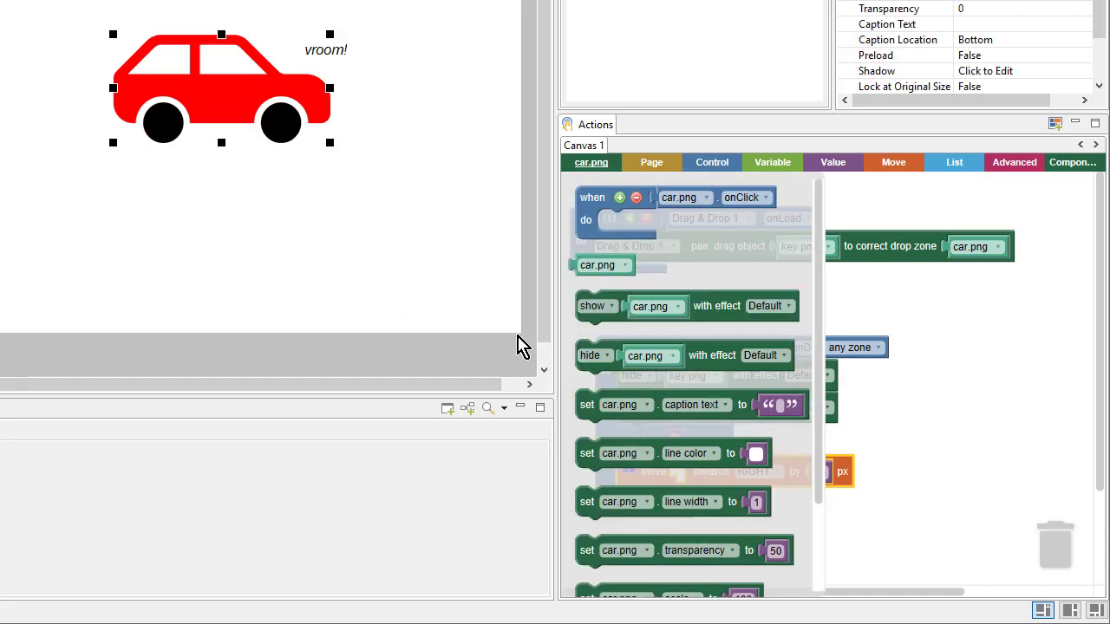
{"action": "left_click", "coordinate": [617, 270]}
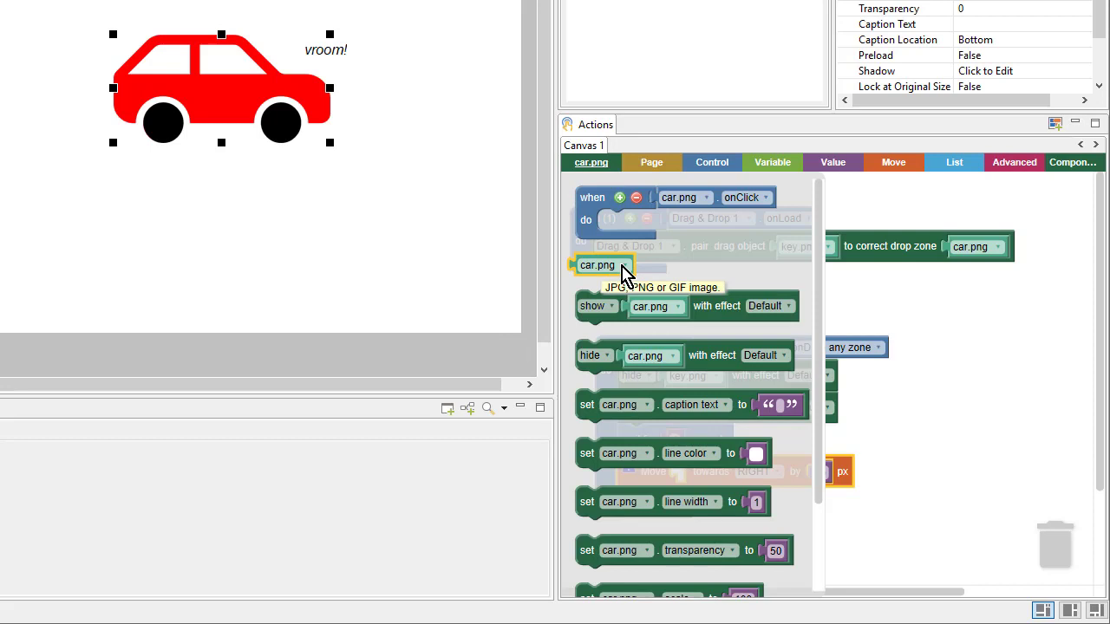
{"action": "left_click_drag", "start_coordinate": [621, 270], "coordinate": [727, 478]}
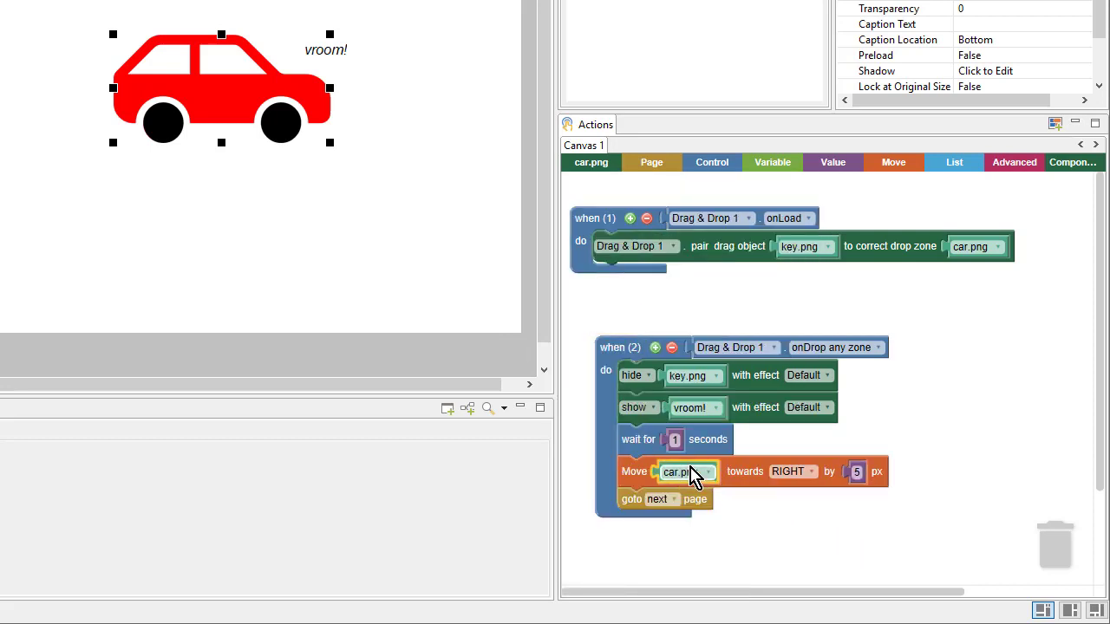
{"action": "left_click", "coordinate": [857, 472]}
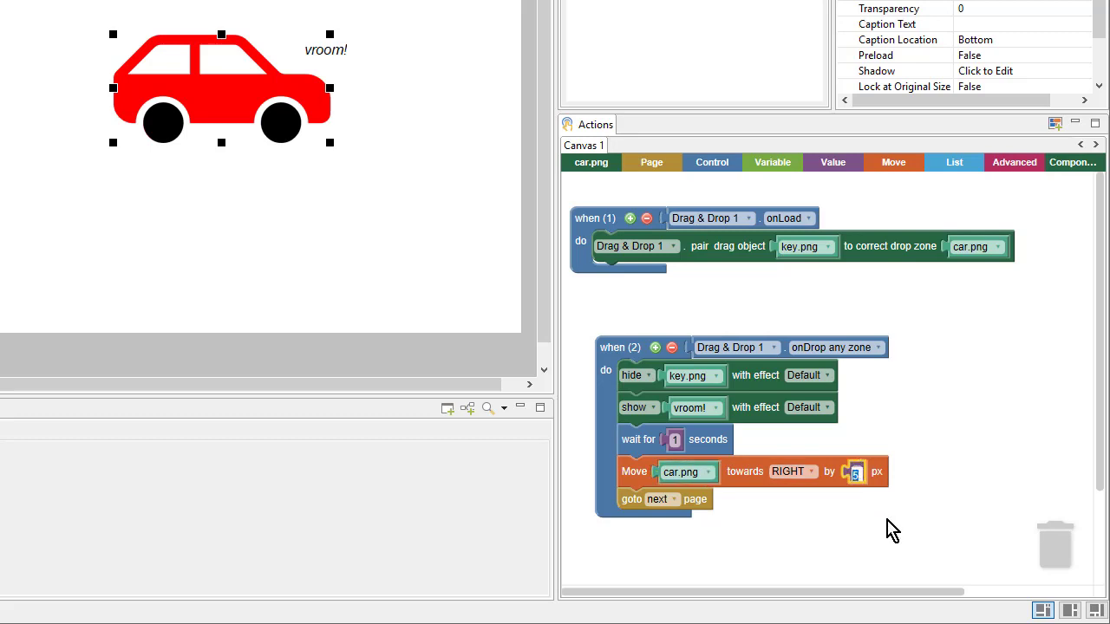
{"action": "type", "text": "500"}
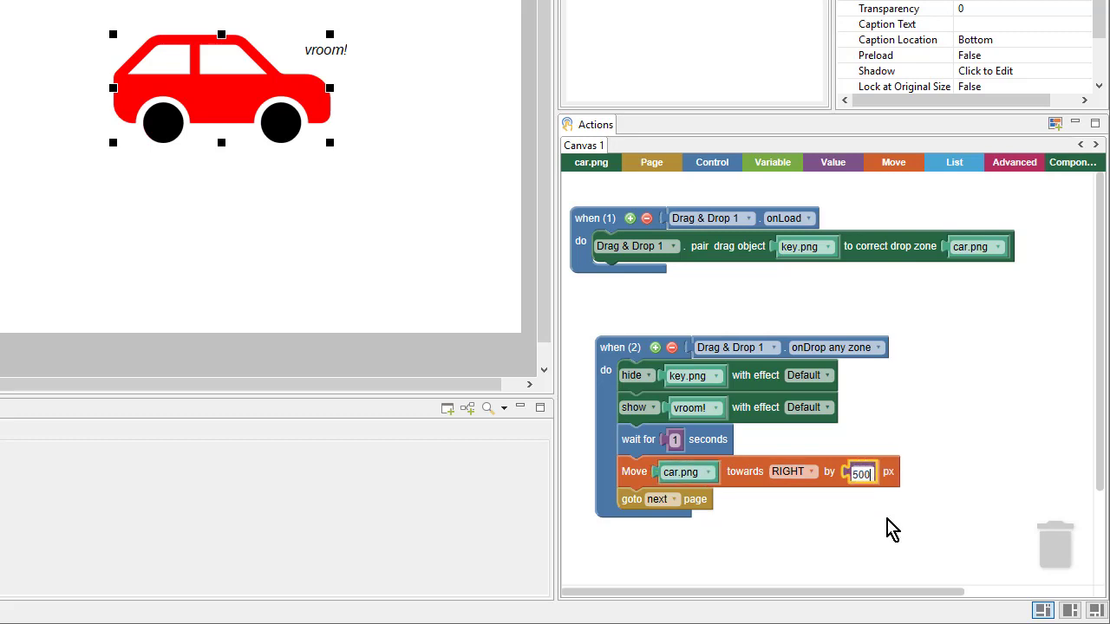
{"action": "left_click", "coordinate": [893, 531]}
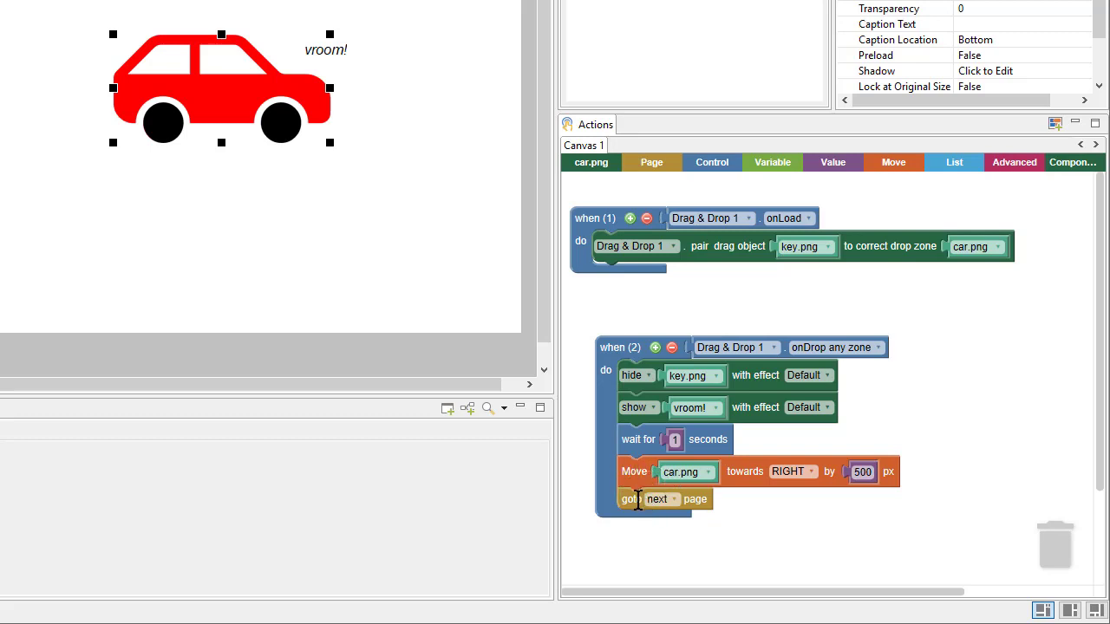
Step: Duplicate the wait action, place the copy directly below the Move action and set it to 2 seconds
{"action": "right_click", "coordinate": [634, 440]}
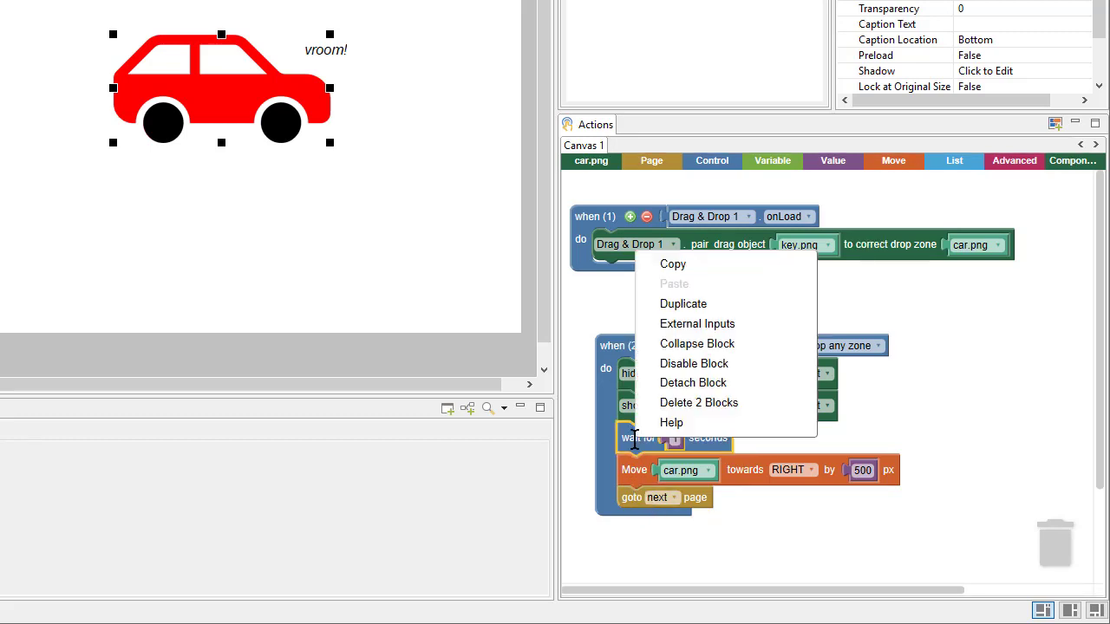
{"action": "left_click", "coordinate": [753, 314]}
{"action": "left_click_drag", "start_coordinate": [714, 477], "coordinate": [701, 509]}
{"action": "left_click", "coordinate": [674, 504]}
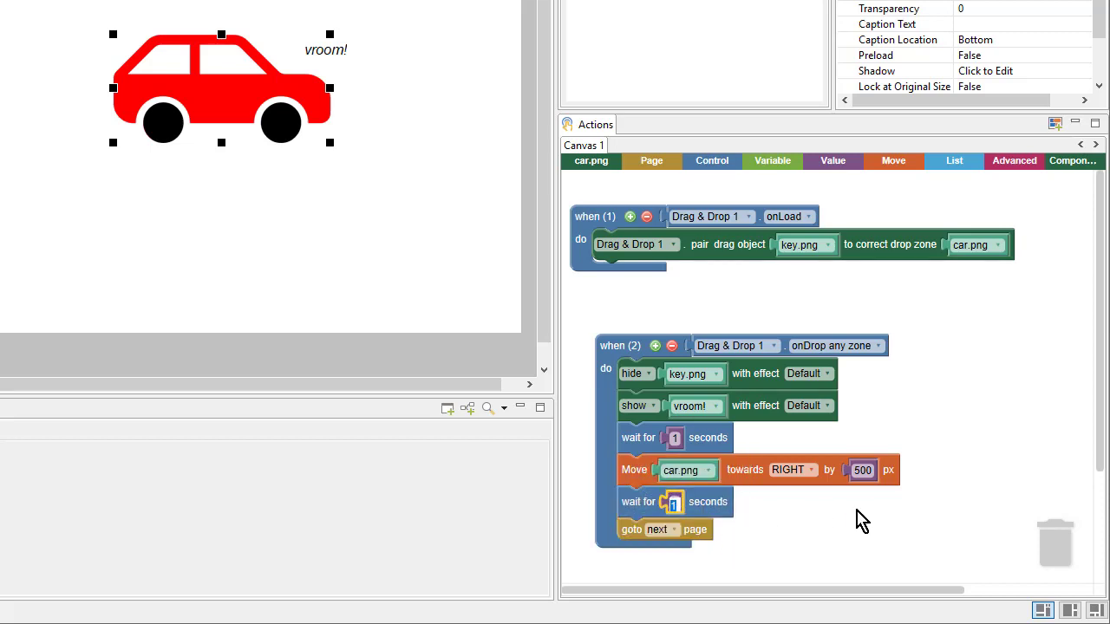
{"action": "type", "text": "2"}
{"action": "key", "text": "Return"}
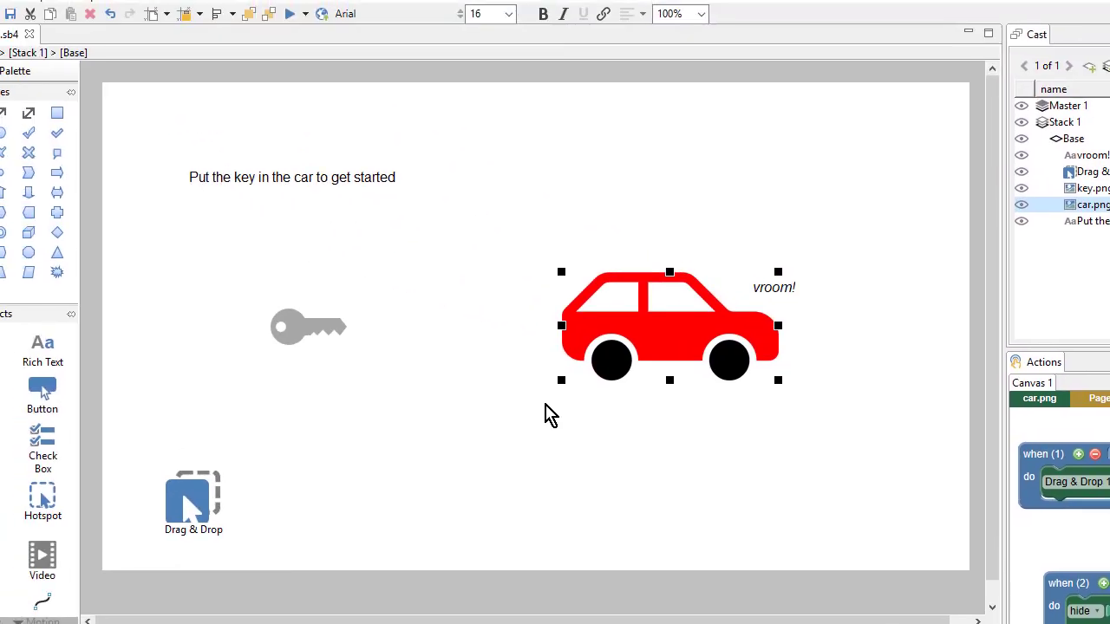
Step: Preview Page 1, test dropping the key onto the car, and close the preview
{"action": "left_click", "coordinate": [289, 21]}
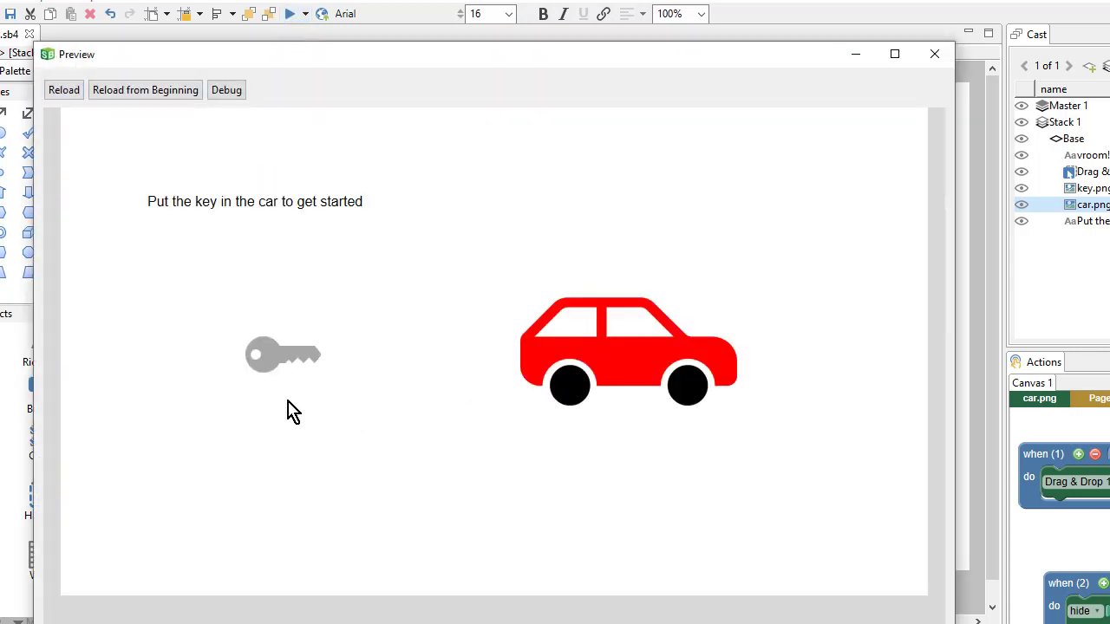
{"action": "left_click_drag", "start_coordinate": [295, 366], "coordinate": [626, 360]}
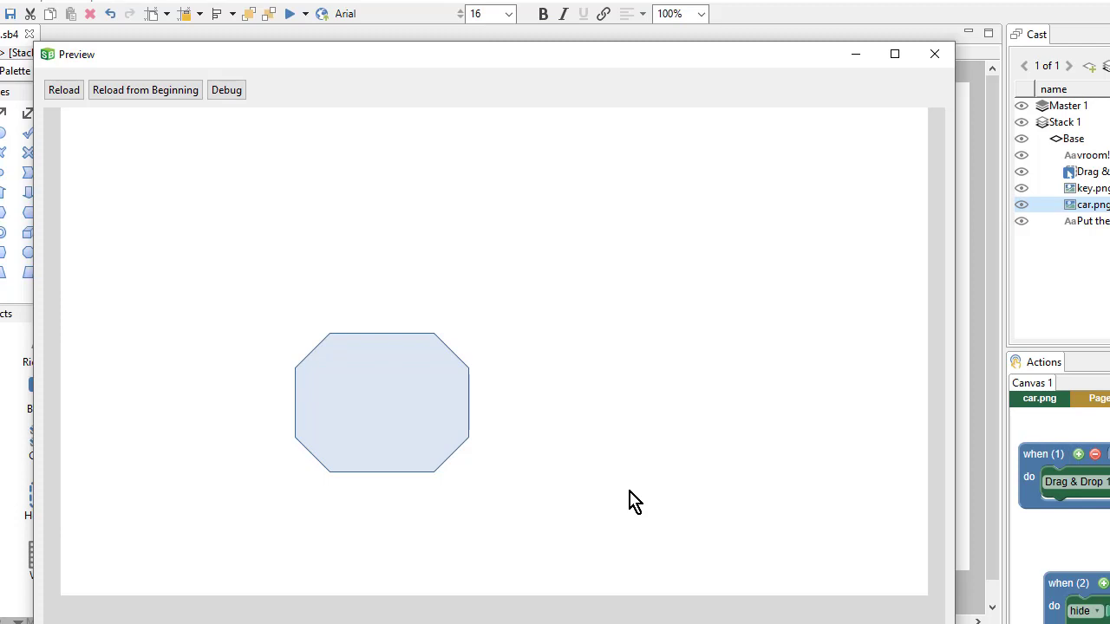
{"action": "left_click", "coordinate": [934, 54]}
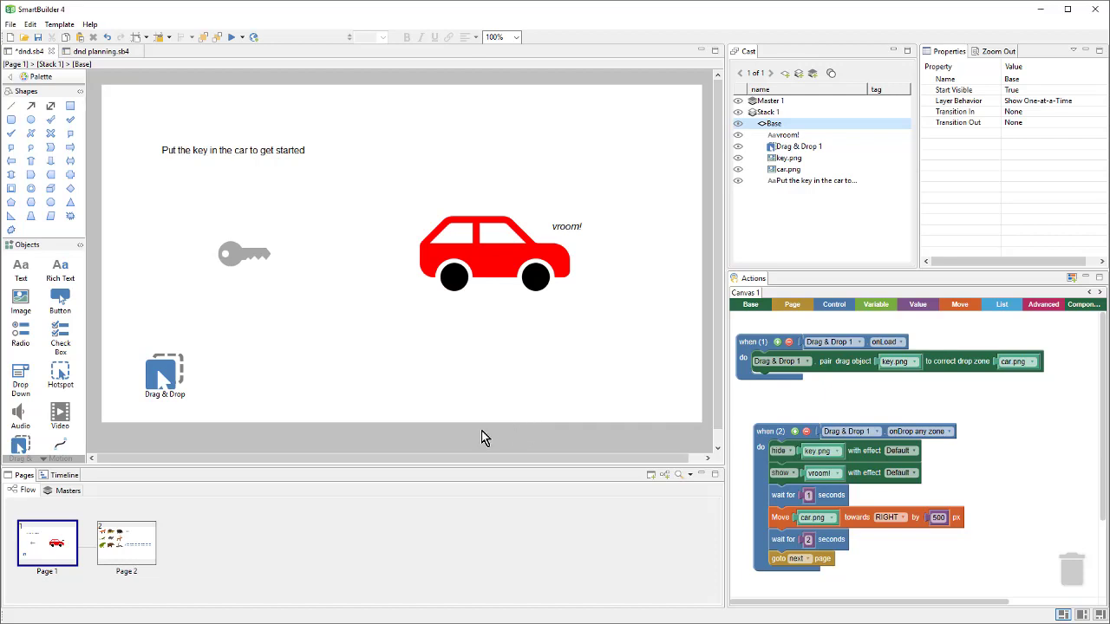
Step: On Page 2, shift the Reptiles label slightly up, then the Mammals label together with its dashed box
{"action": "left_click", "coordinate": [146, 558]}
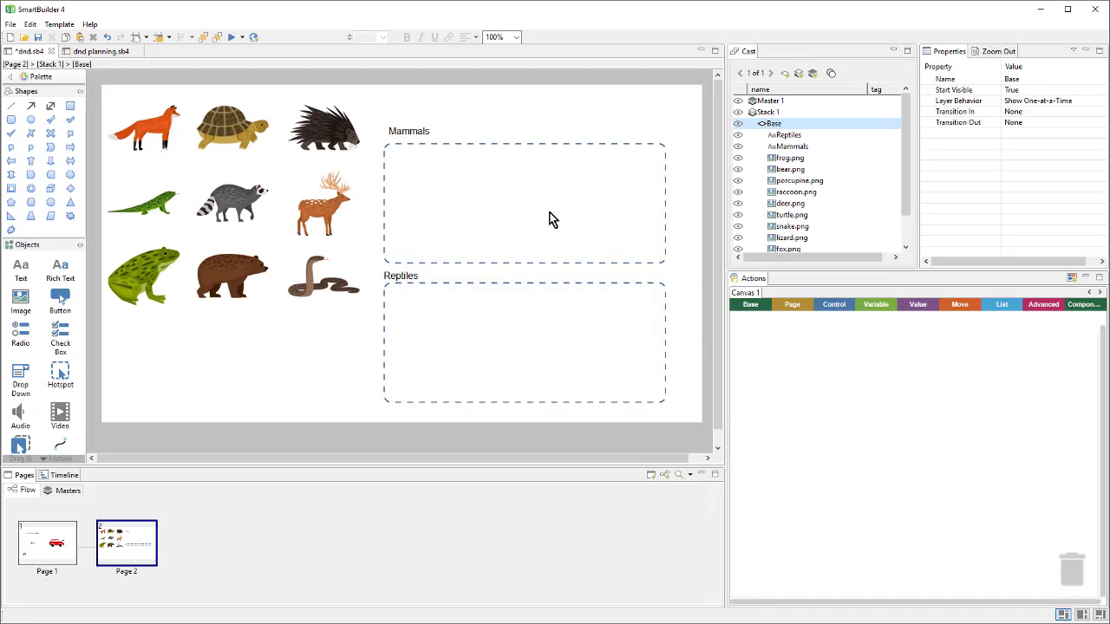
{"action": "left_click", "coordinate": [406, 280]}
{"action": "left_click_drag", "start_coordinate": [406, 279], "coordinate": [405, 271]}
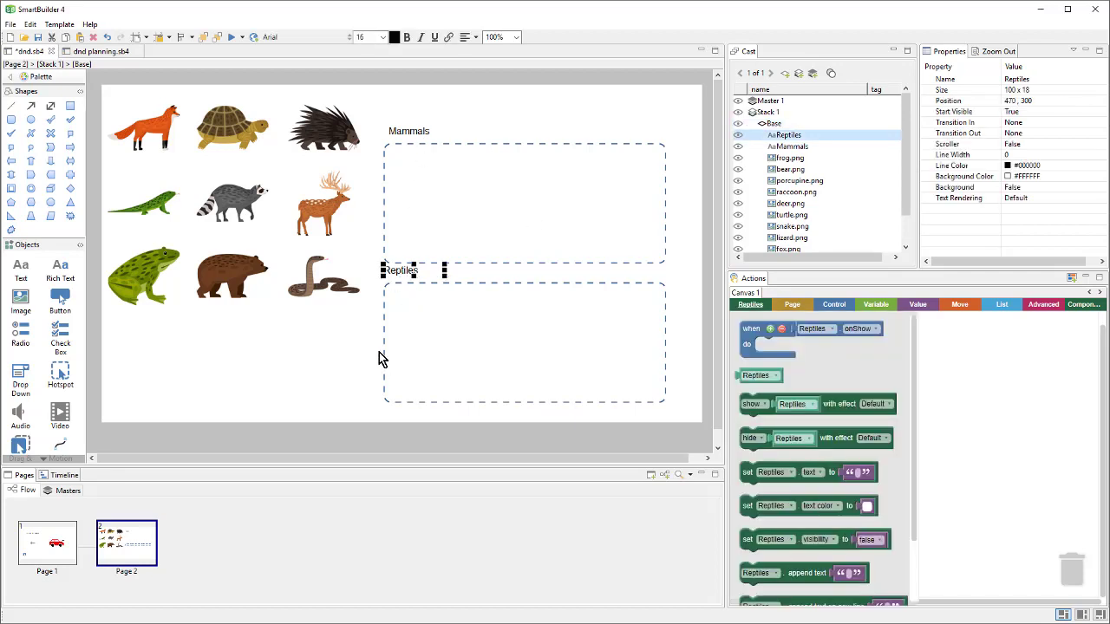
{"action": "left_click", "coordinate": [409, 133]}
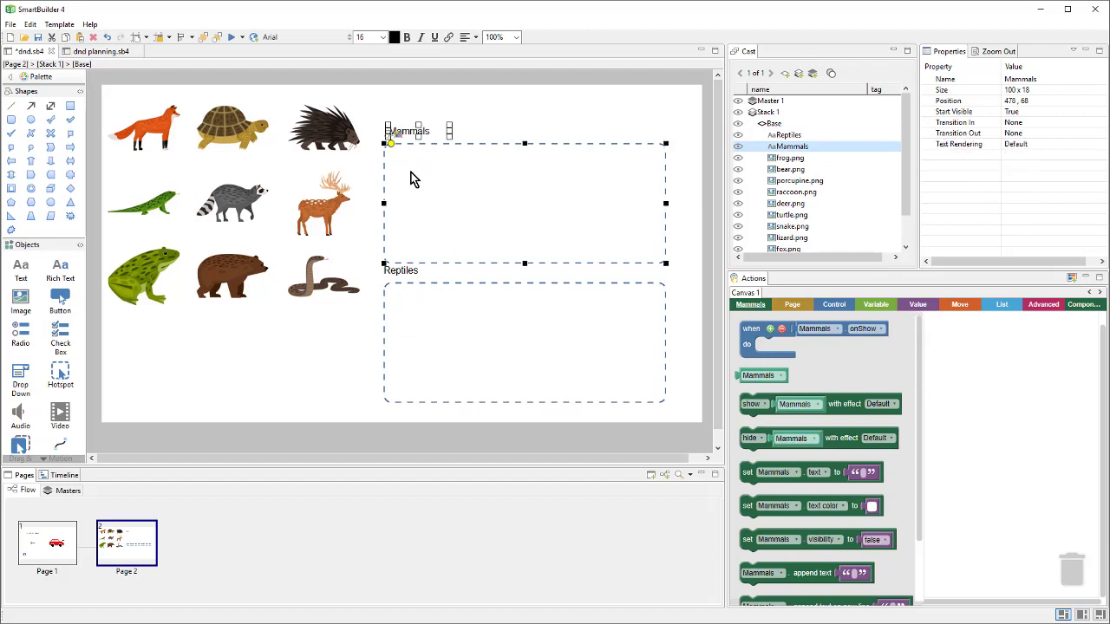
{"action": "left_click", "coordinate": [362, 367]}
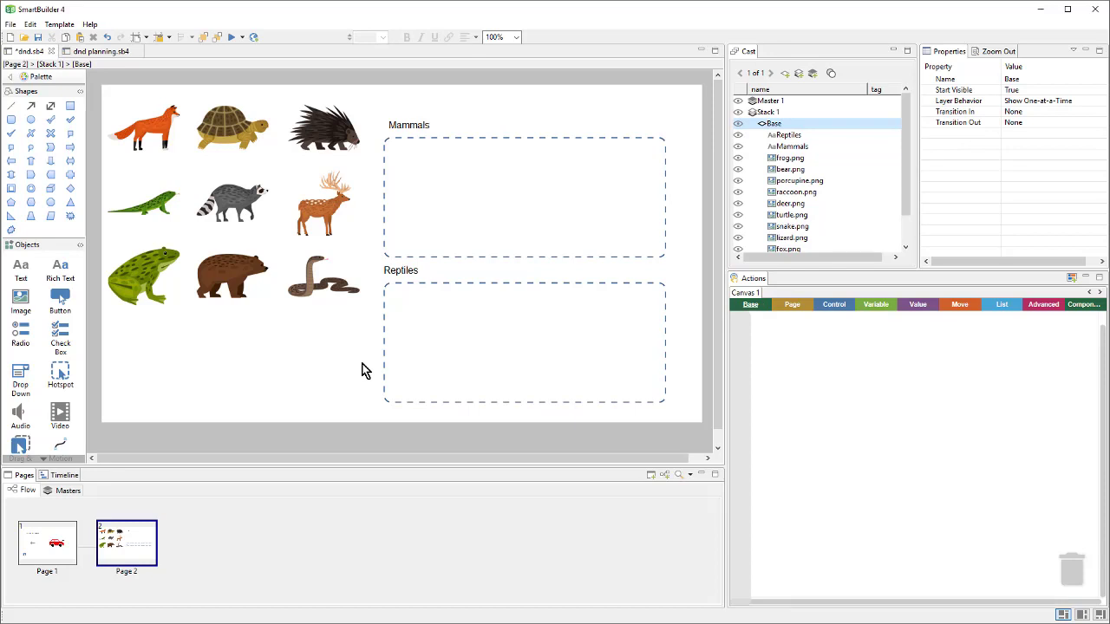
Step: Rename the dashed box below the Reptiles label as "Reptile DZ"
{"action": "left_click", "coordinate": [220, 286]}
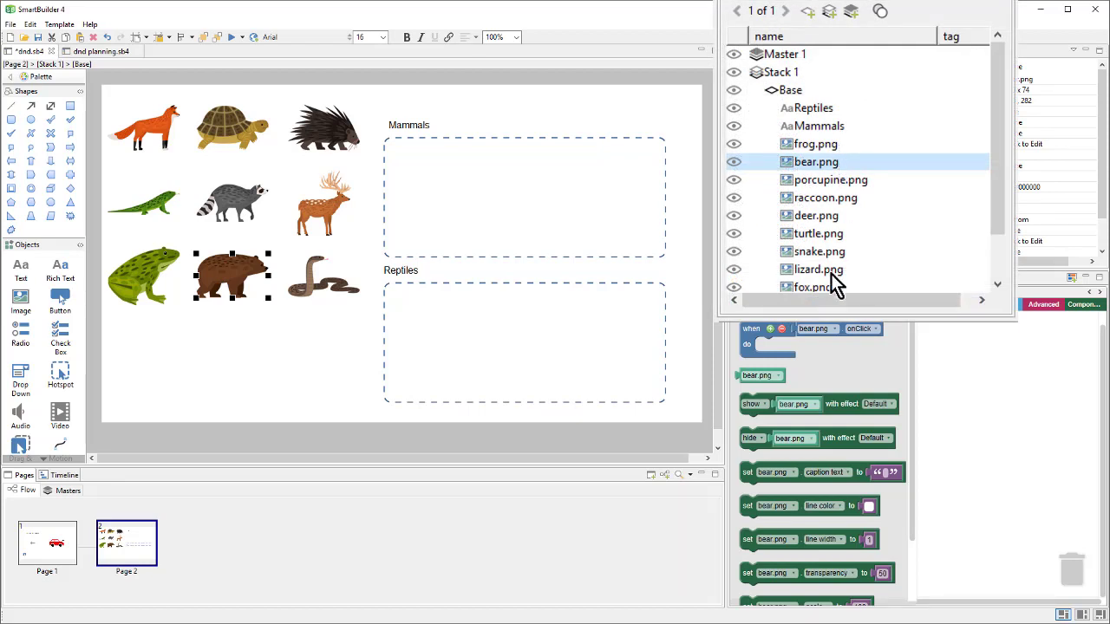
{"action": "left_click_drag", "start_coordinate": [996, 172], "coordinate": [996, 209]}
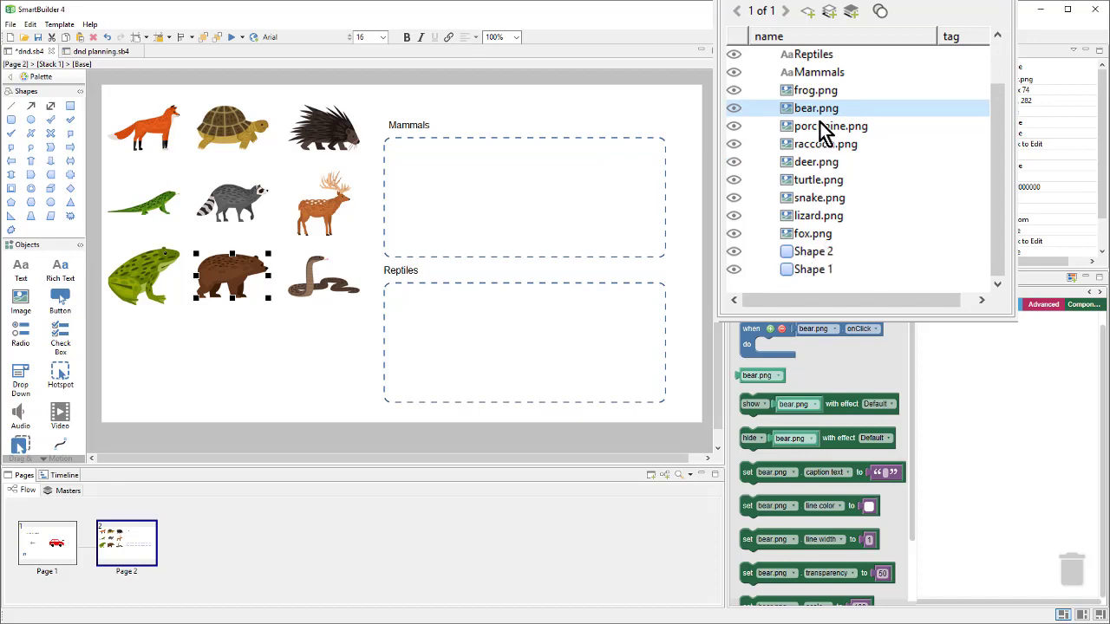
{"action": "left_click", "coordinate": [813, 253]}
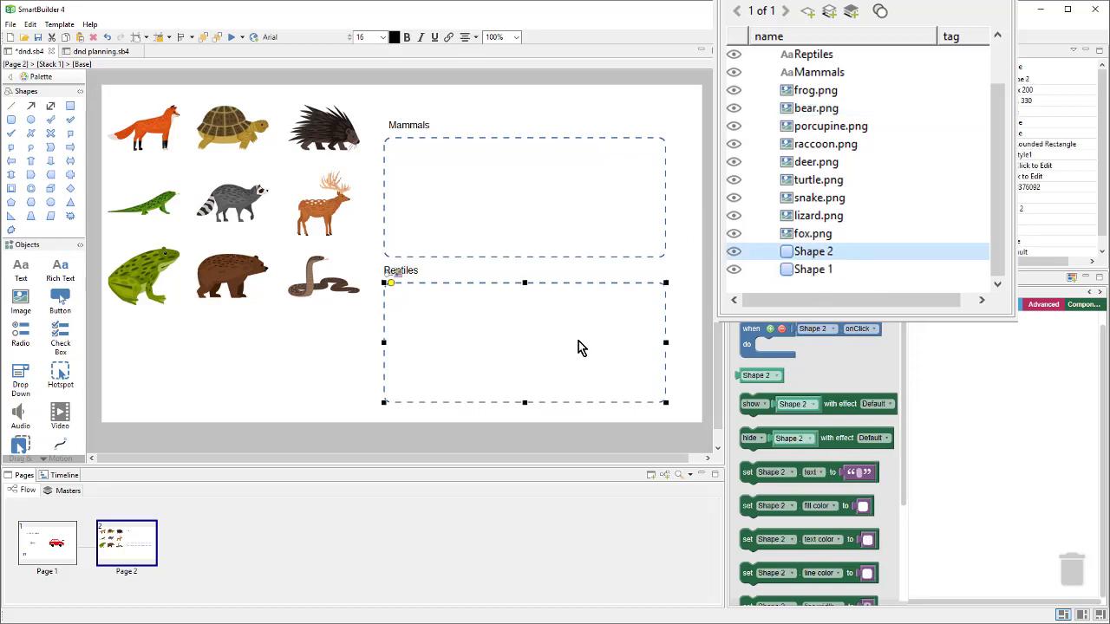
{"action": "left_click", "coordinate": [812, 254]}
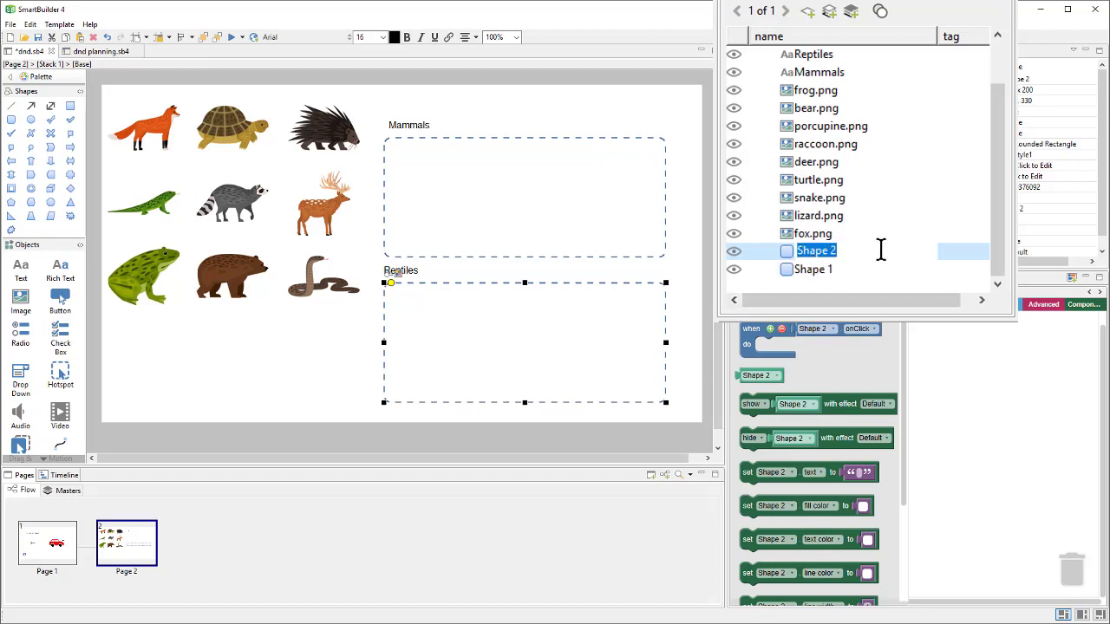
{"action": "type", "text": "Reptile DZ"}
{"action": "key", "text": "Return"}
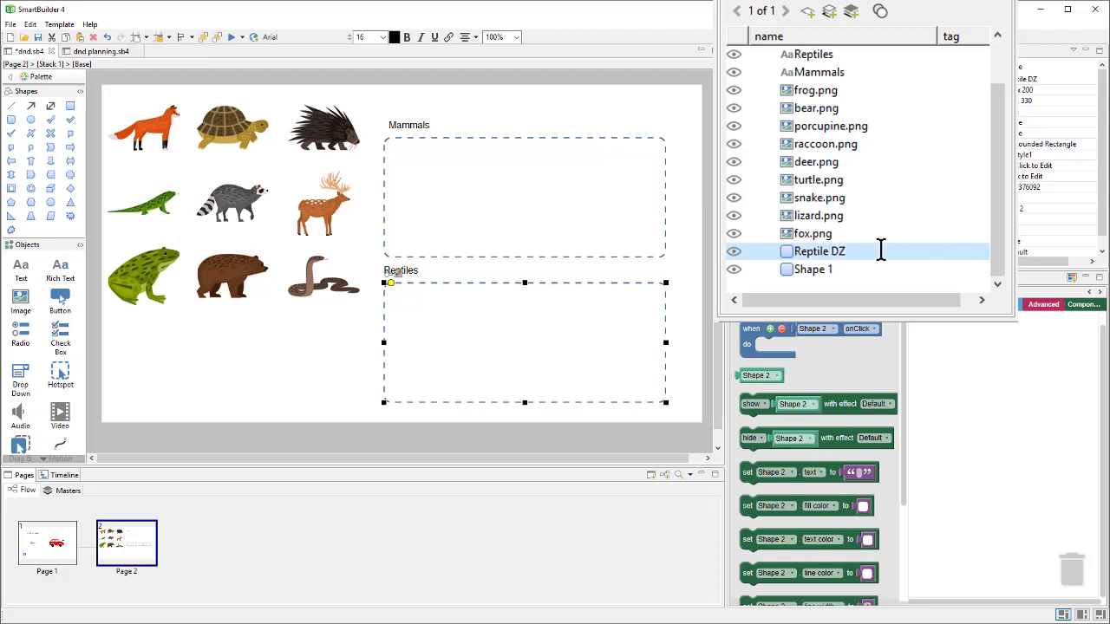
Step: Rename the dashed box below the Mammals label as "Mammal DZ"
{"action": "double_click", "coordinate": [822, 270]}
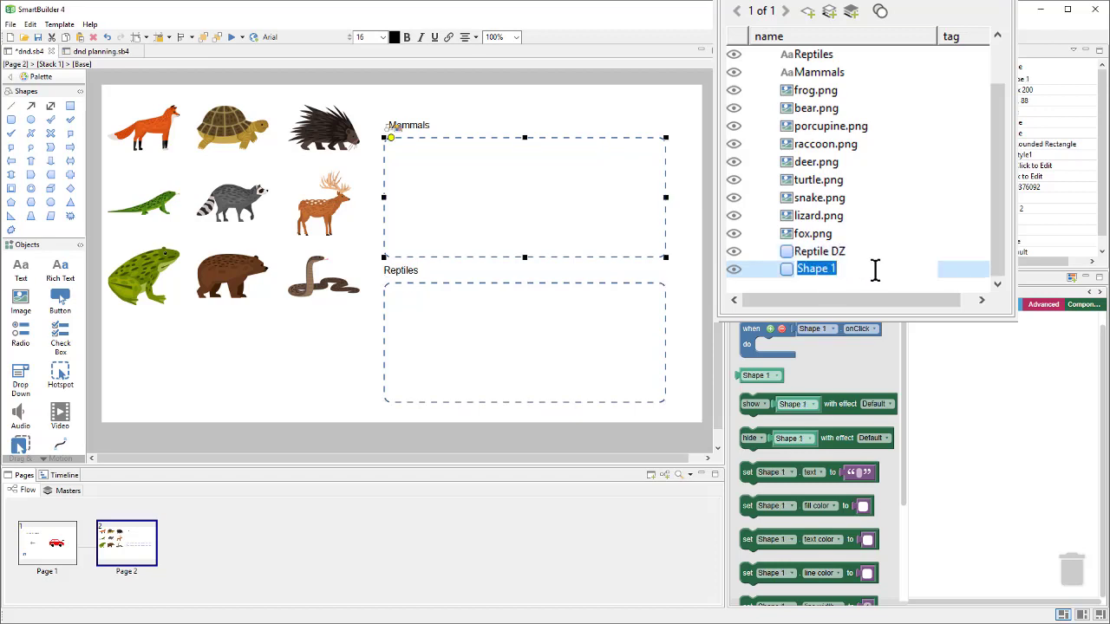
{"action": "type", "text": "Mammal DZ"}
{"action": "key", "text": "Return"}
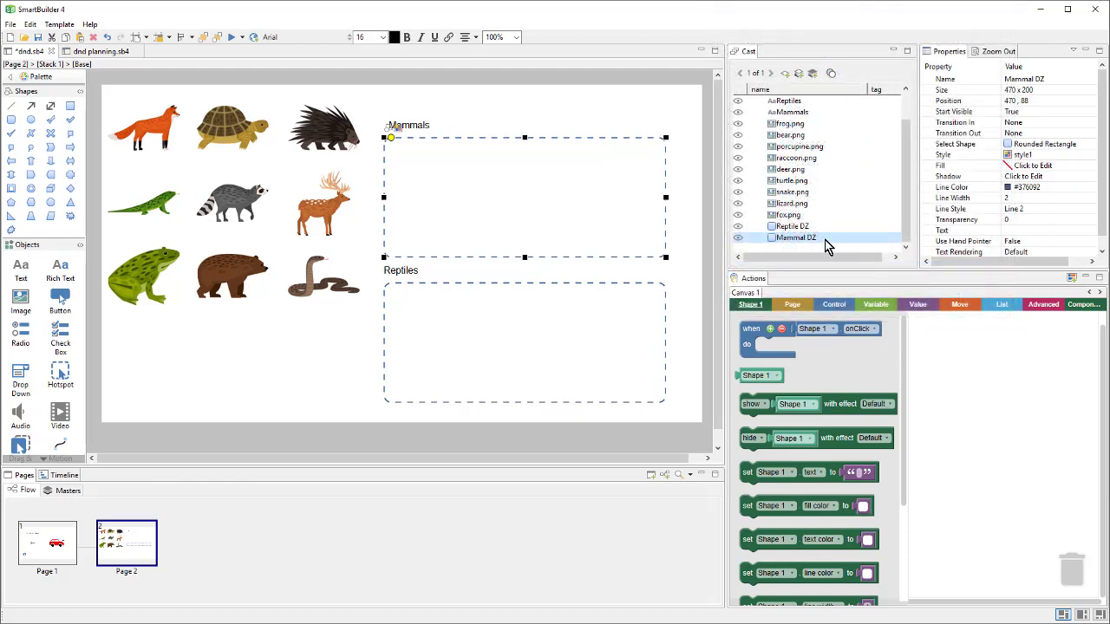
Step: Place a Drag & Drop object below the animals and add its onLoad event block with a pair drag object action
{"action": "left_click", "coordinate": [43, 458]}
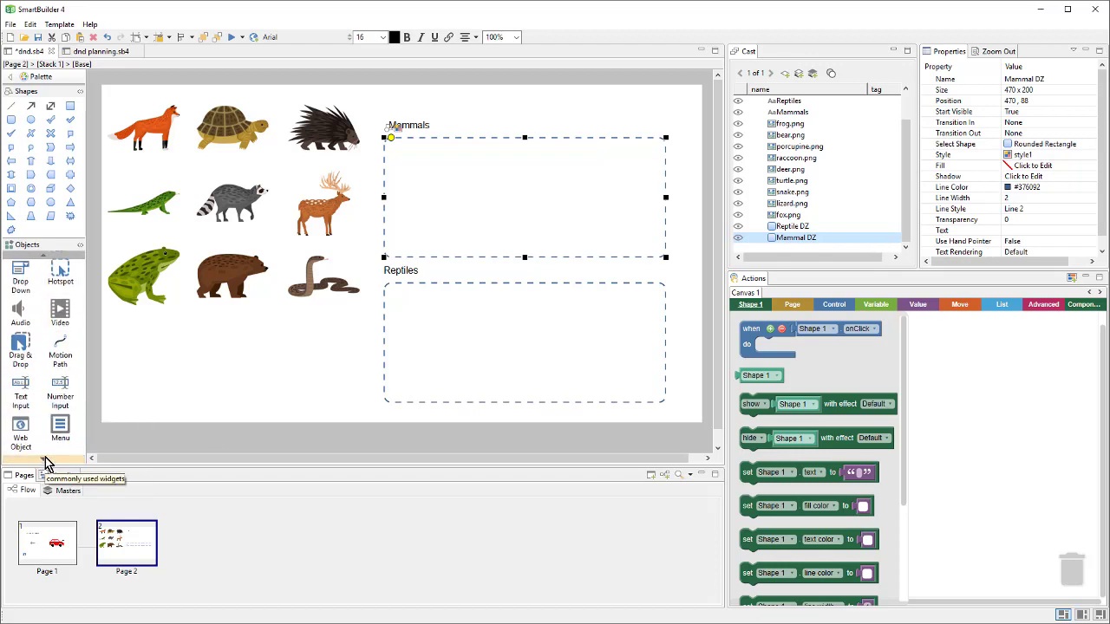
{"action": "left_click", "coordinate": [26, 354]}
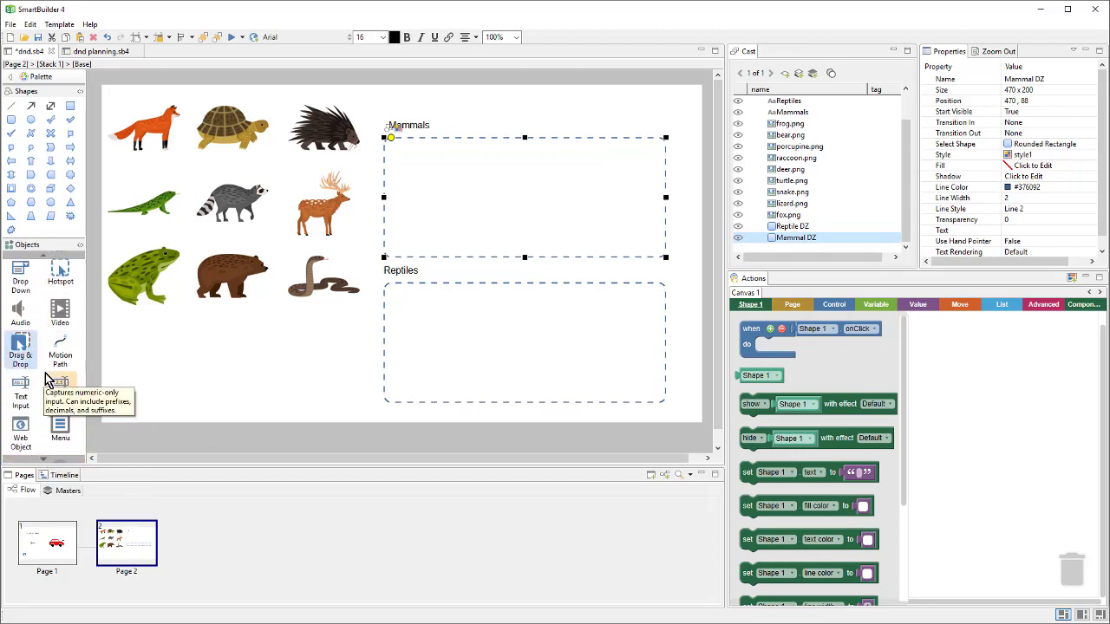
{"action": "left_click", "coordinate": [119, 376]}
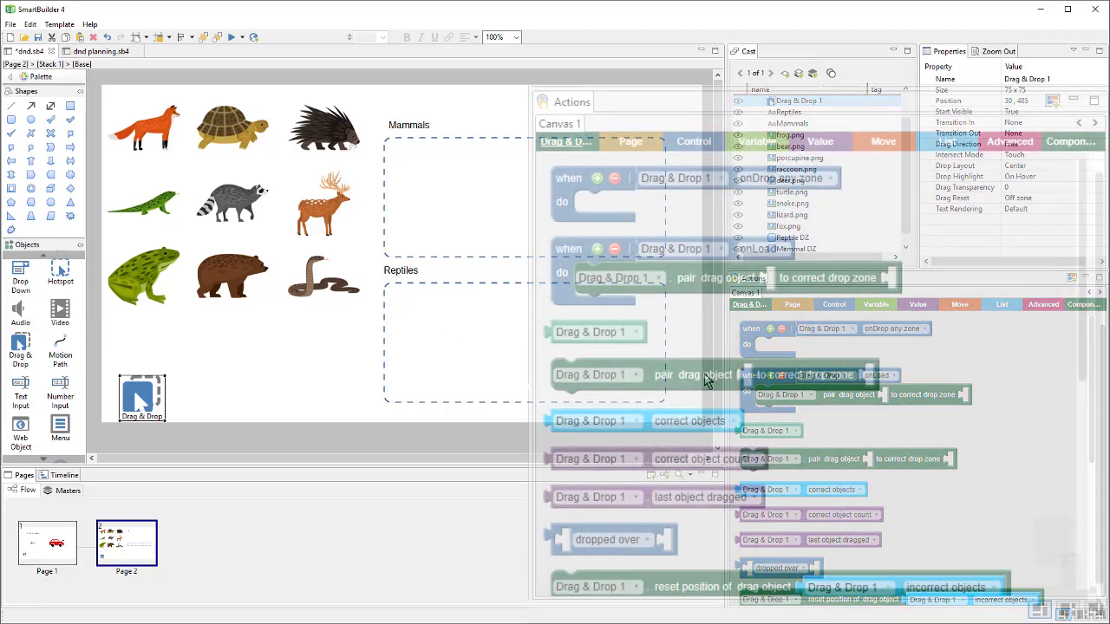
{"action": "left_click", "coordinate": [574, 260]}
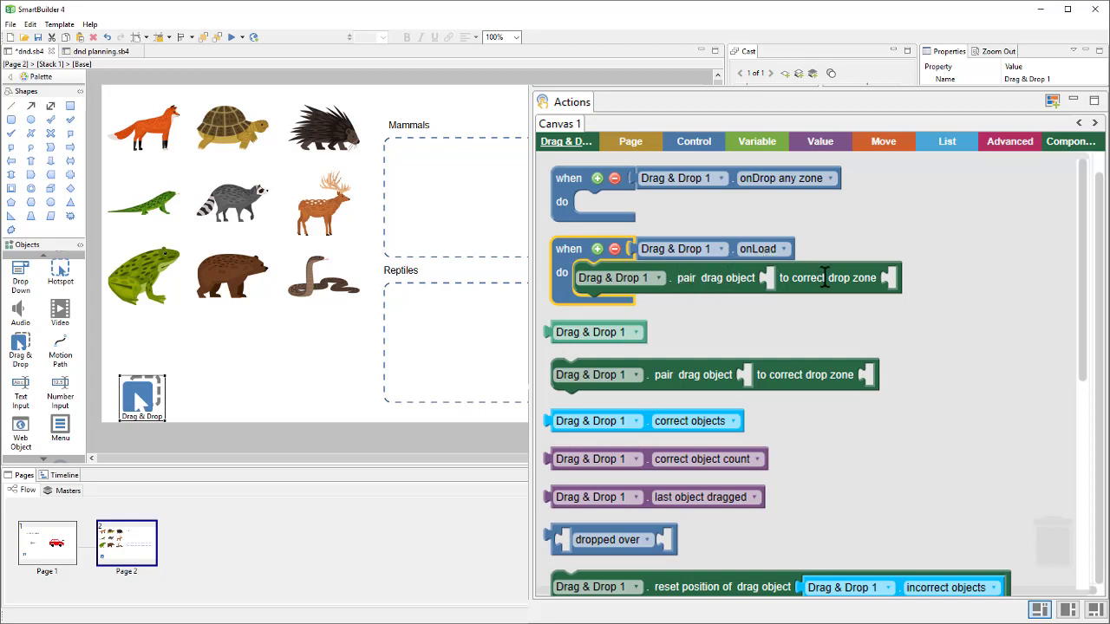
{"action": "left_click", "coordinate": [576, 245]}
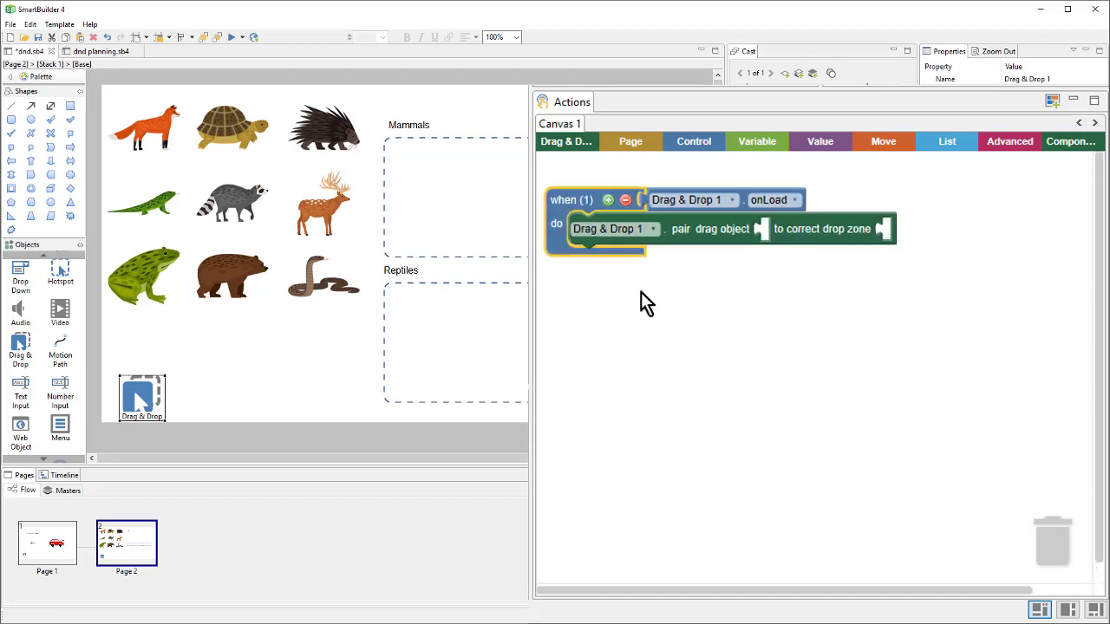
Step: Set the fox image (fox.png) as the drag object of the pair action in the onLoad block
{"action": "left_click", "coordinate": [655, 328]}
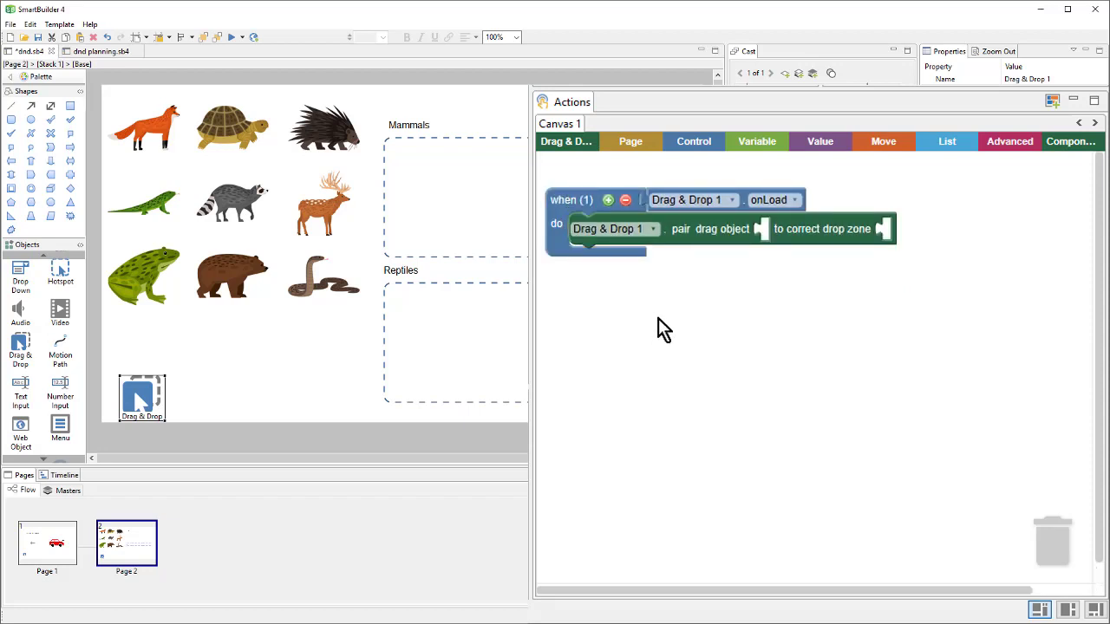
{"action": "left_click", "coordinate": [169, 134]}
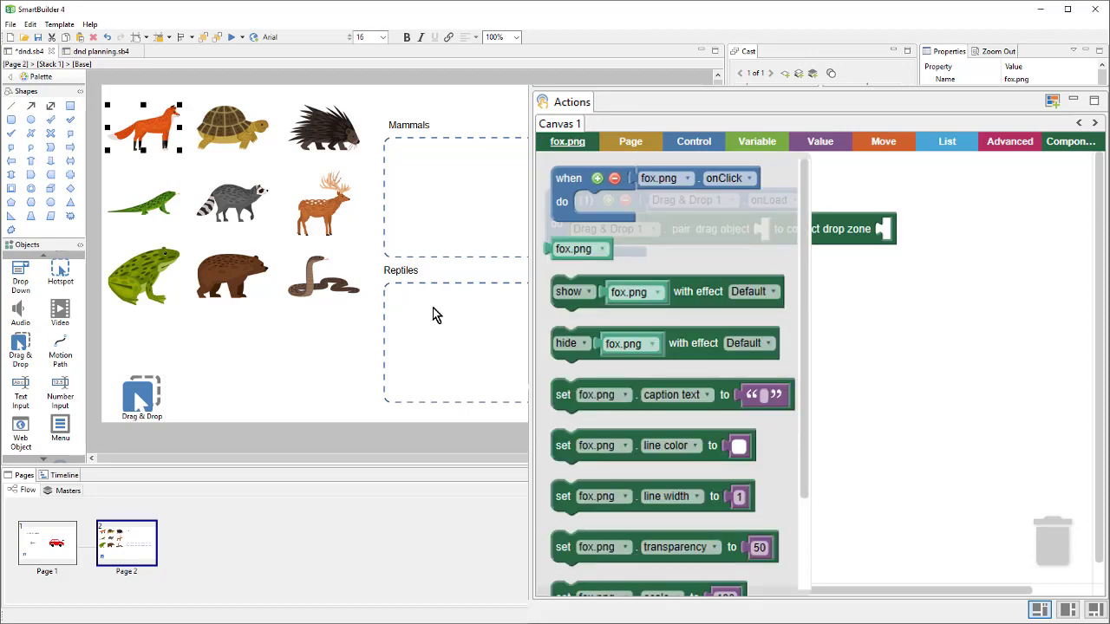
{"action": "left_click", "coordinate": [559, 248]}
{"action": "left_click_drag", "start_coordinate": [604, 255], "coordinate": [780, 290]}
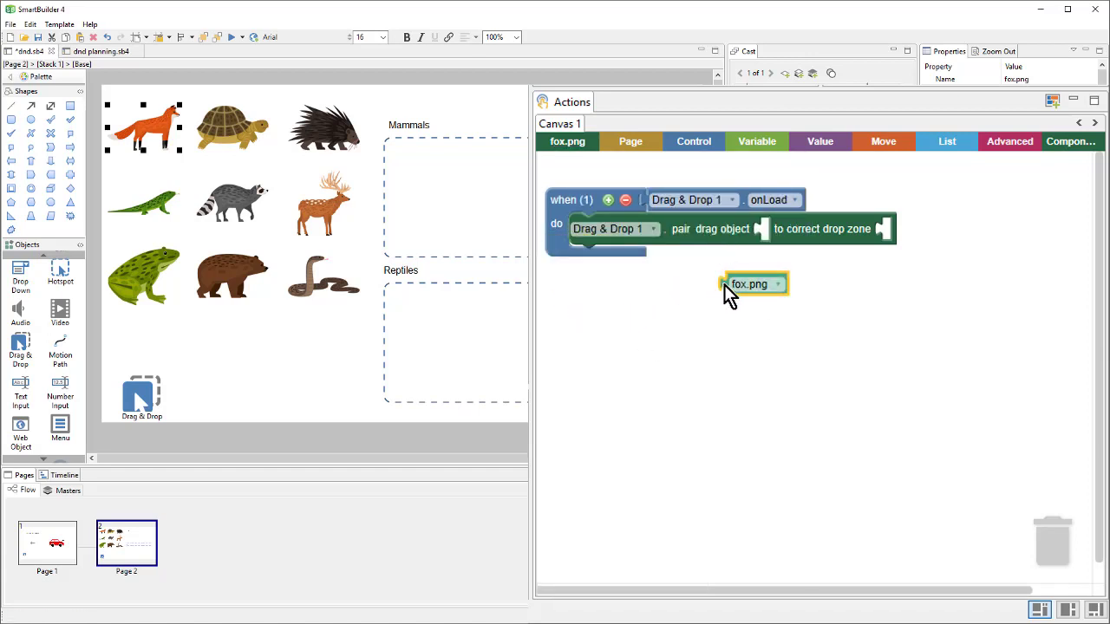
{"action": "left_click_drag", "start_coordinate": [725, 286], "coordinate": [765, 239]}
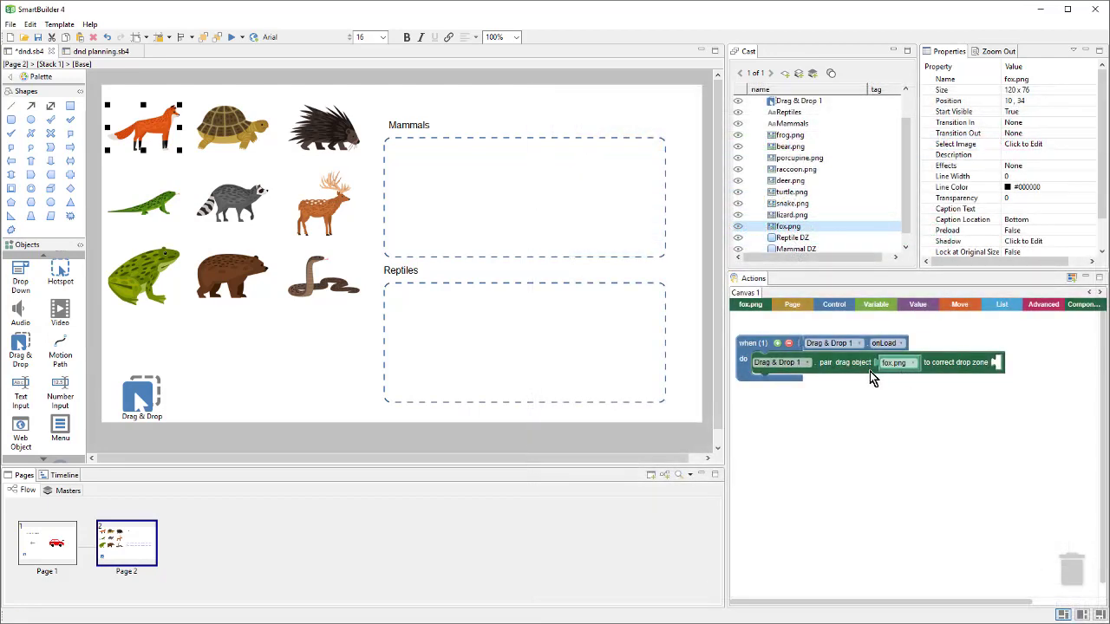
Step: Set Mammal DZ as the correct drop zone of the fox.png pair action
{"action": "left_click", "coordinate": [604, 233]}
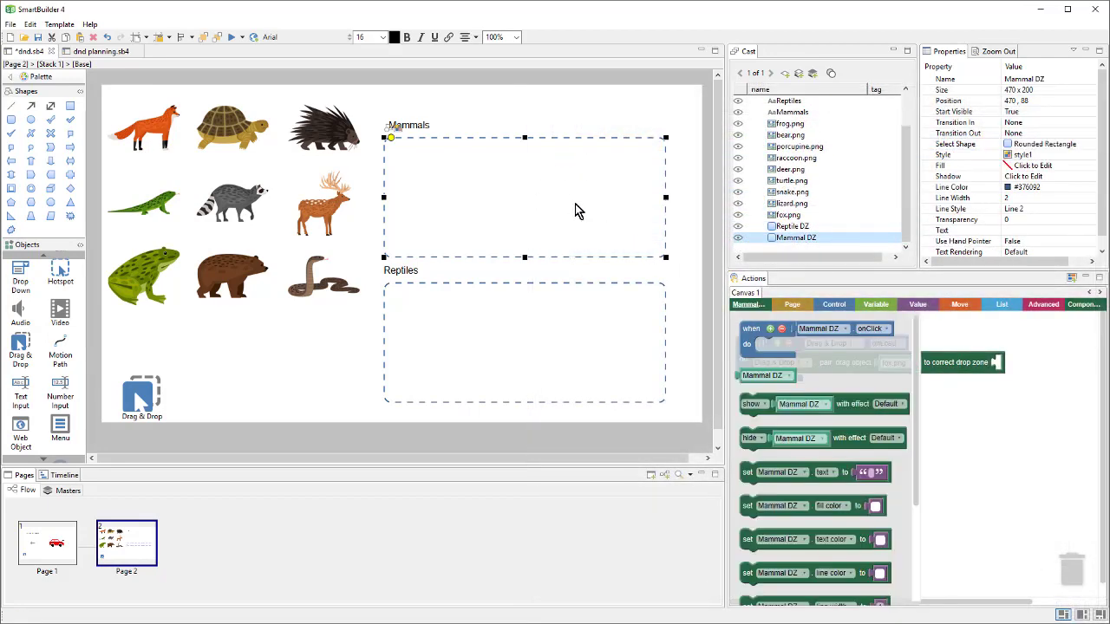
{"action": "left_click", "coordinate": [785, 376]}
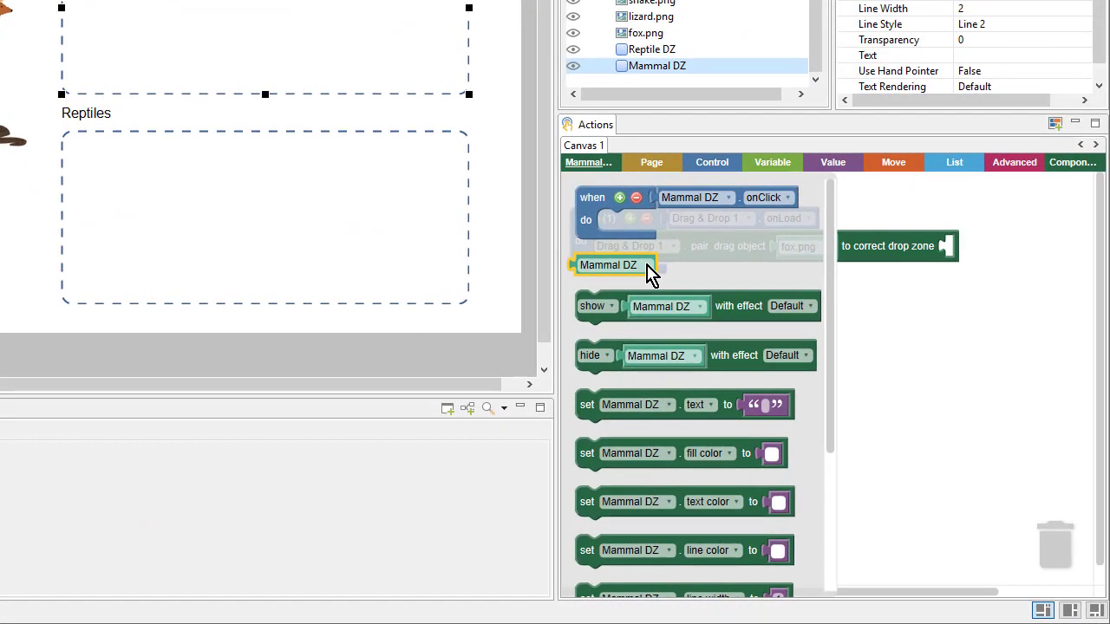
{"action": "mouse_move", "coordinate": [588, 268]}
{"action": "left_mouse_down"}
{"action": "mouse_move", "coordinate": [960, 260]}
{"action": "mouse_move", "coordinate": [953, 252]}
{"action": "left_mouse_up"}
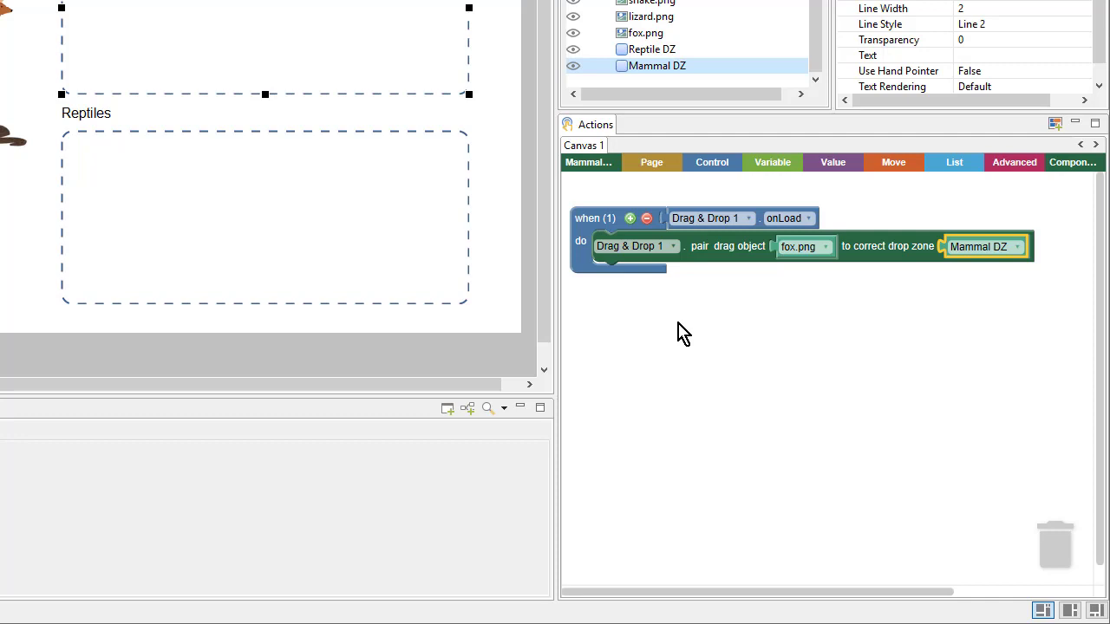
Step: Duplicate the fox.png pair action eight times and stack all the copies below it inside the onLoad block
{"action": "right_click", "coordinate": [729, 247]}
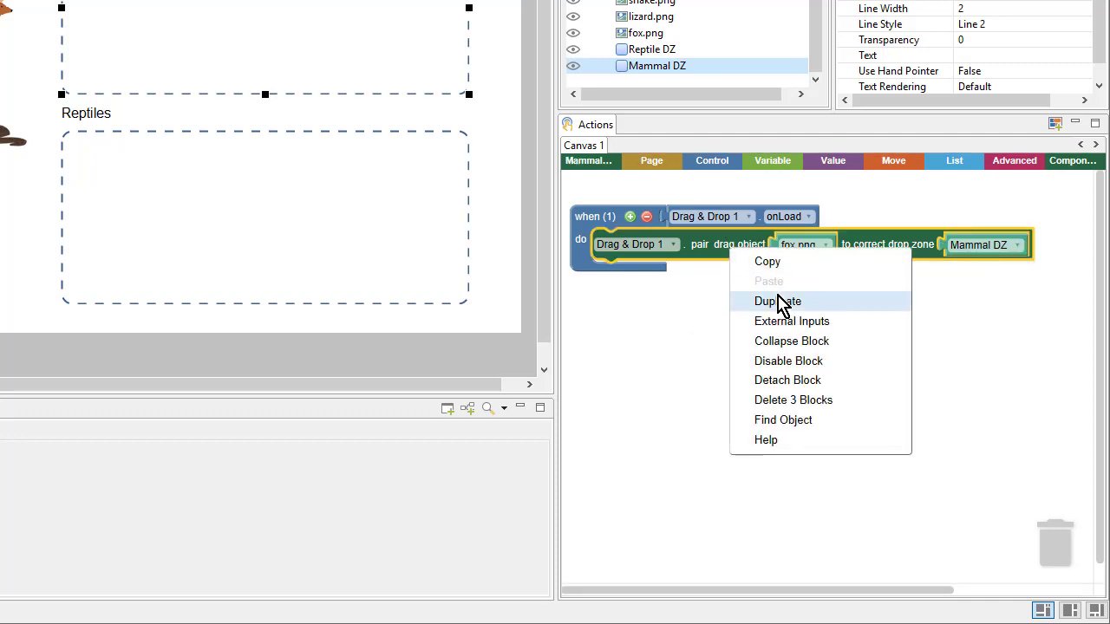
{"action": "left_click", "coordinate": [778, 301]}
{"action": "left_click_drag", "start_coordinate": [758, 274], "coordinate": [739, 312]}
{"action": "right_click", "coordinate": [719, 280]}
{"action": "left_click", "coordinate": [775, 334]}
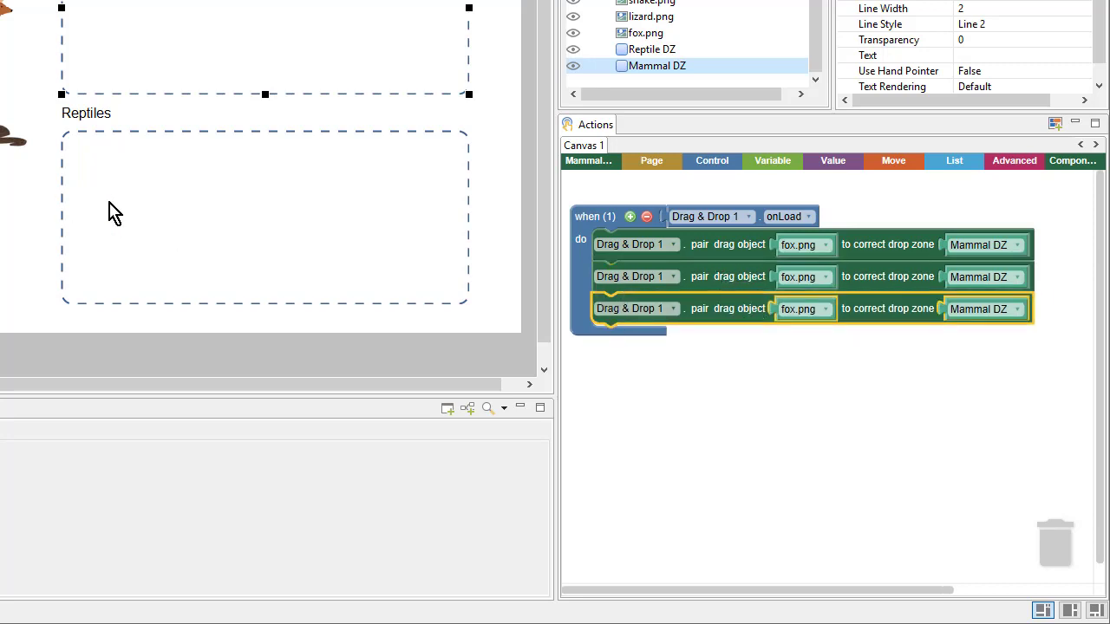
{"action": "right_click", "coordinate": [715, 310]}
{"action": "left_click", "coordinate": [754, 359]}
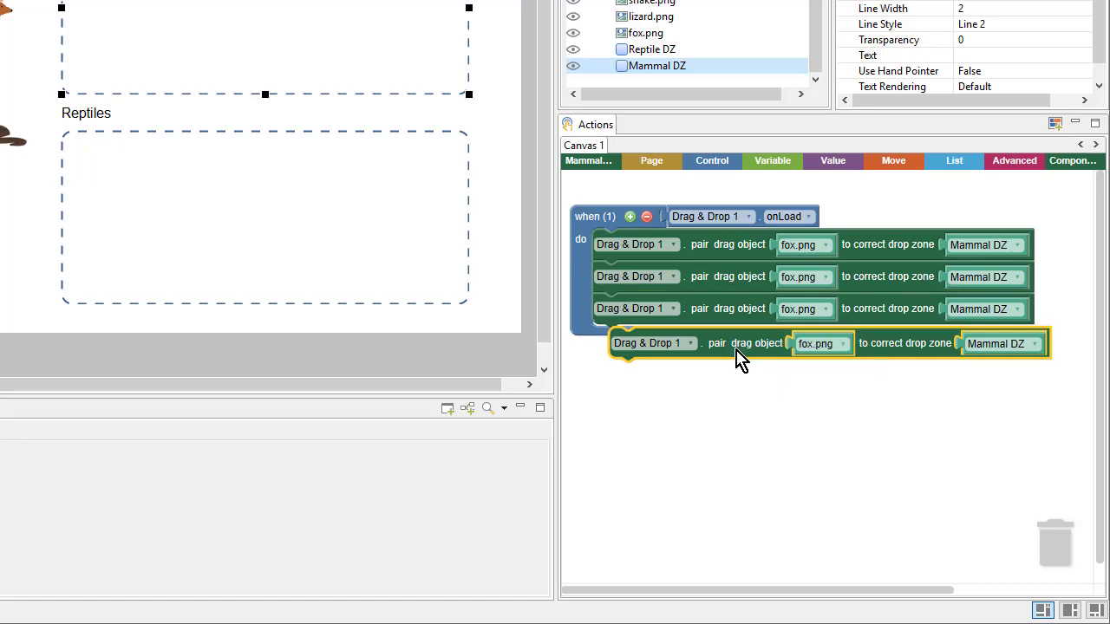
{"action": "left_click_drag", "start_coordinate": [738, 359], "coordinate": [726, 359]}
{"action": "right_click", "coordinate": [726, 358]}
{"action": "left_click", "coordinate": [738, 401]}
{"action": "left_click_drag", "start_coordinate": [738, 401], "coordinate": [715, 372]}
{"action": "right_click", "coordinate": [715, 371]}
{"action": "left_click", "coordinate": [741, 424]}
{"action": "left_click_drag", "start_coordinate": [741, 424], "coordinate": [722, 409]}
{"action": "right_click", "coordinate": [724, 407]}
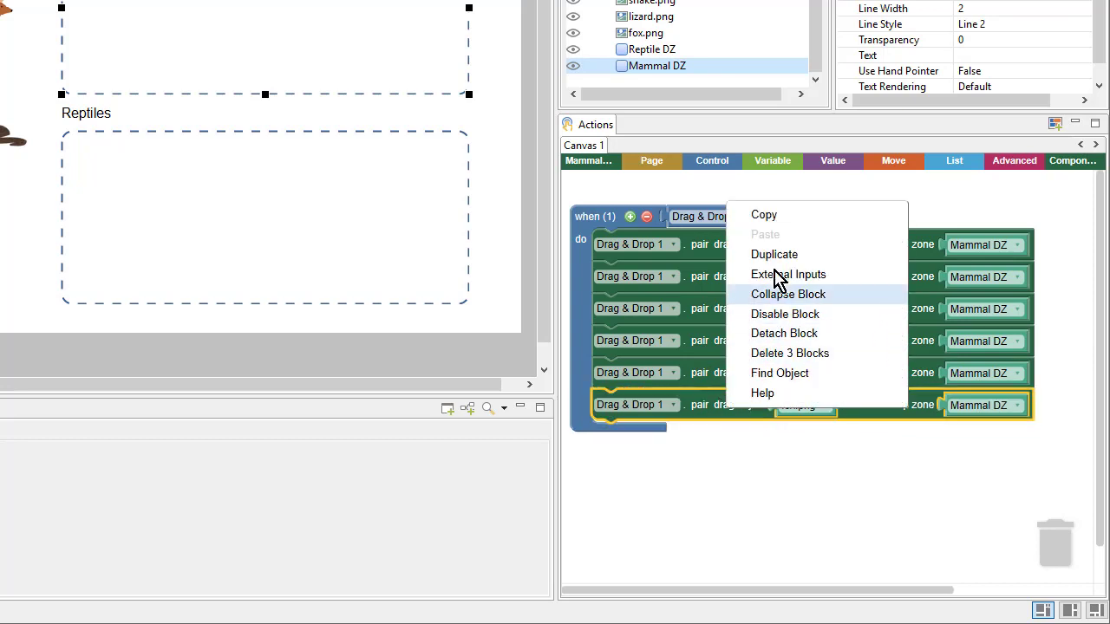
{"action": "left_click", "coordinate": [774, 254]}
{"action": "right_click", "coordinate": [723, 434]}
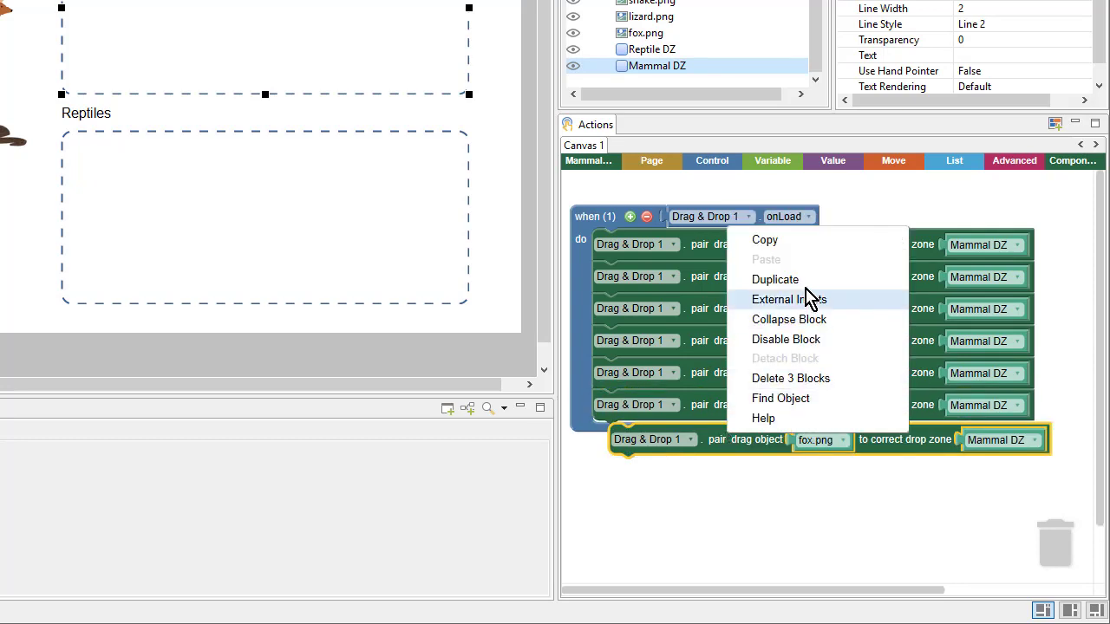
{"action": "left_click", "coordinate": [774, 274]}
{"action": "left_click_drag", "start_coordinate": [720, 438], "coordinate": [714, 434]}
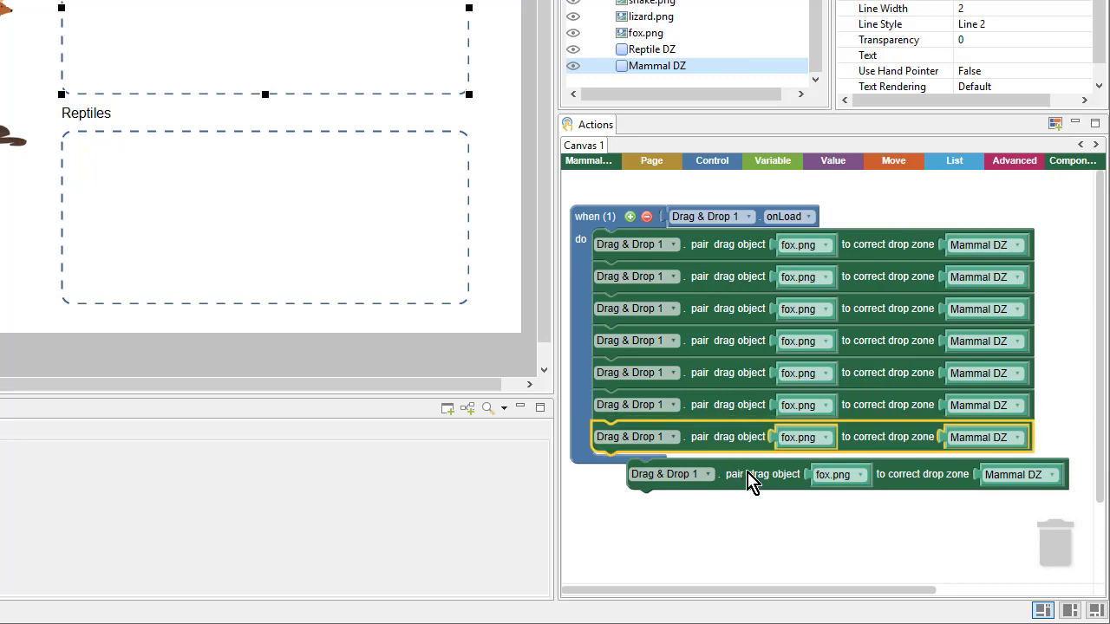
{"action": "left_click_drag", "start_coordinate": [748, 482], "coordinate": [711, 451]}
{"action": "right_click", "coordinate": [729, 471]}
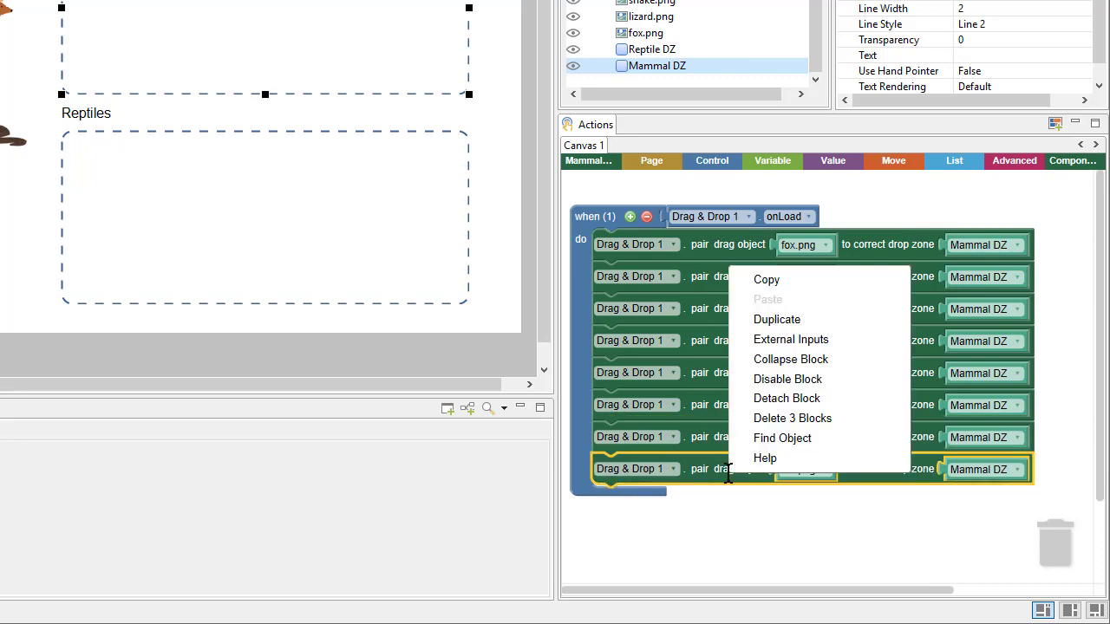
{"action": "left_click", "coordinate": [777, 320]}
{"action": "left_click_drag", "start_coordinate": [733, 507], "coordinate": [718, 519]}
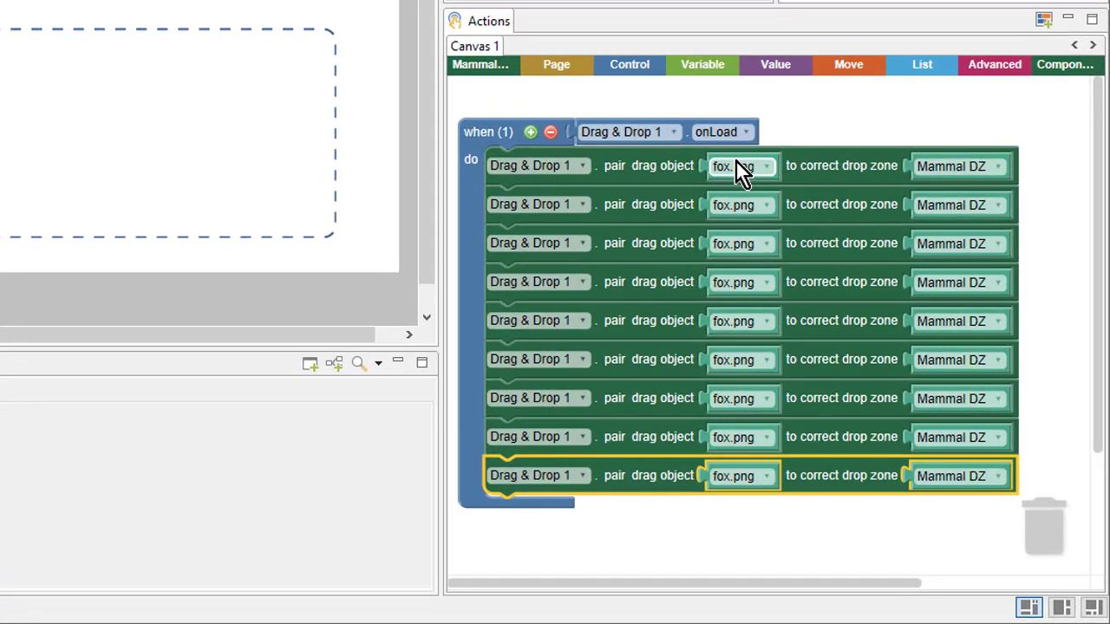
Step: Assign bear.png, deer.png, fox.png and frog.png in that order as drag objects of the first four pair actions
{"action": "left_click", "coordinate": [739, 165]}
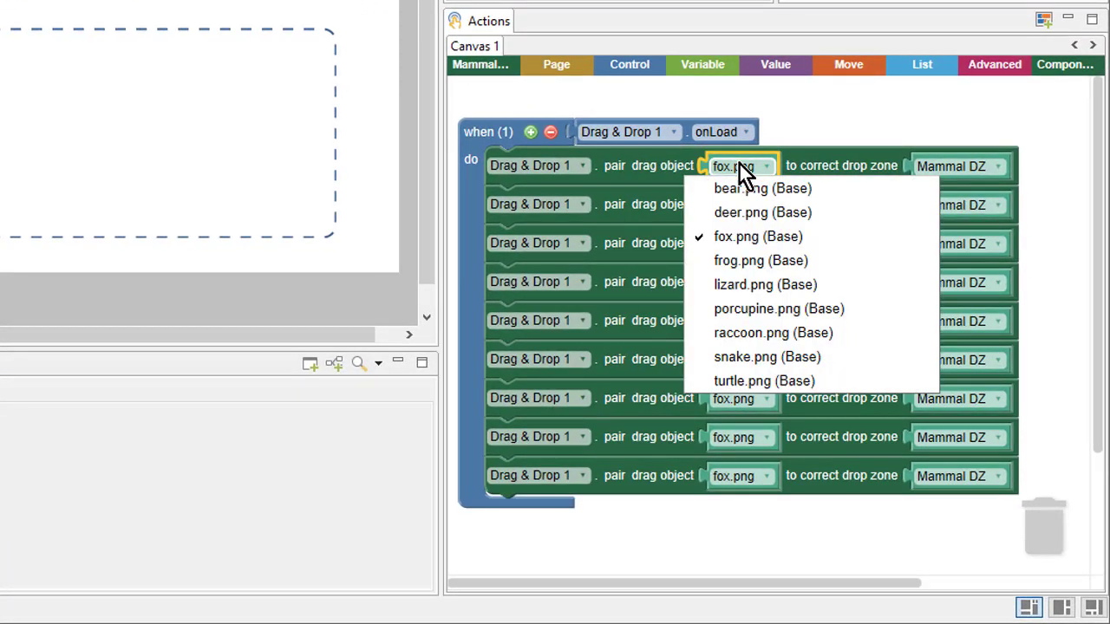
{"action": "left_click", "coordinate": [794, 185]}
{"action": "left_click", "coordinate": [752, 205]}
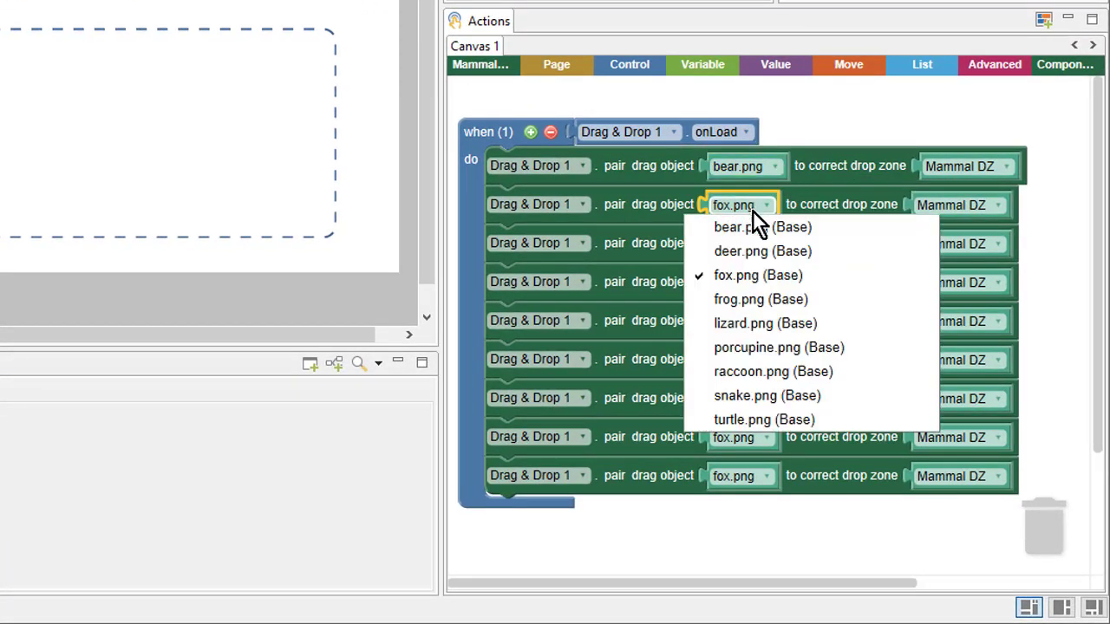
{"action": "left_click", "coordinate": [762, 250]}
{"action": "left_click", "coordinate": [761, 244]}
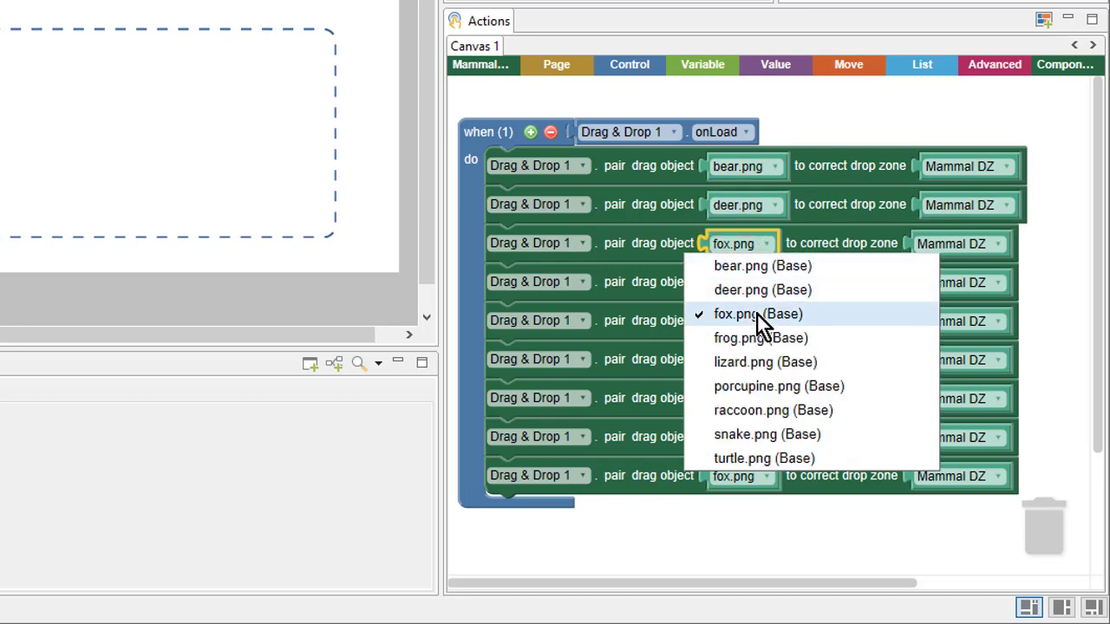
{"action": "left_click", "coordinate": [658, 253]}
{"action": "left_click", "coordinate": [741, 284]}
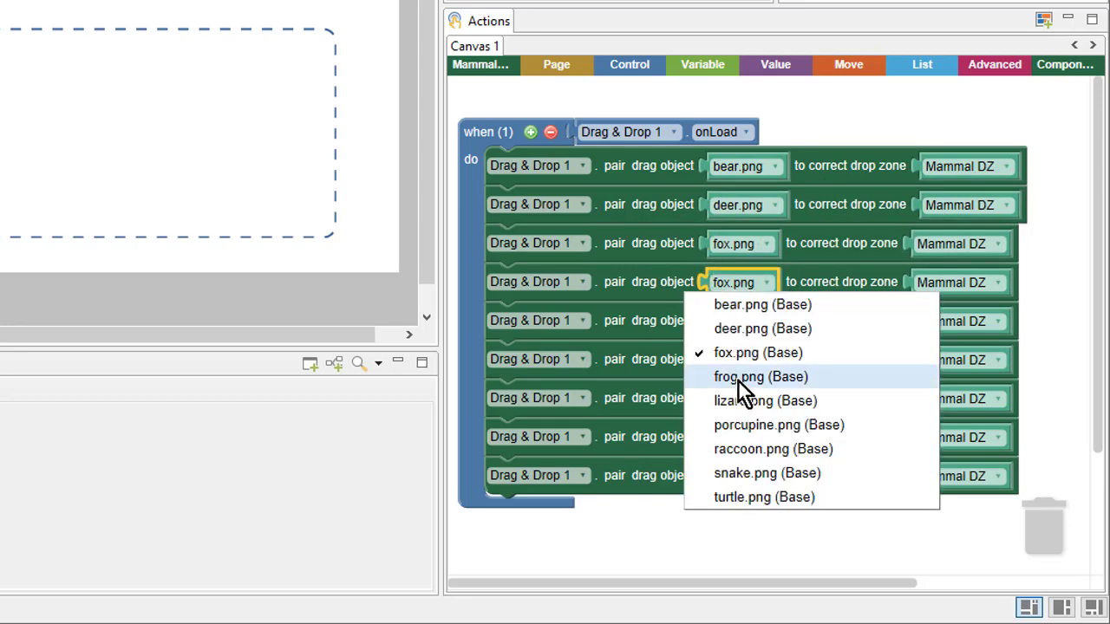
{"action": "left_click", "coordinate": [739, 379]}
Step: Assign lizard.png, porcupine.png, raccoon.png, snake.png and turtle.png in that order as drag objects of the remaining five pair actions
{"action": "left_click", "coordinate": [743, 321]}
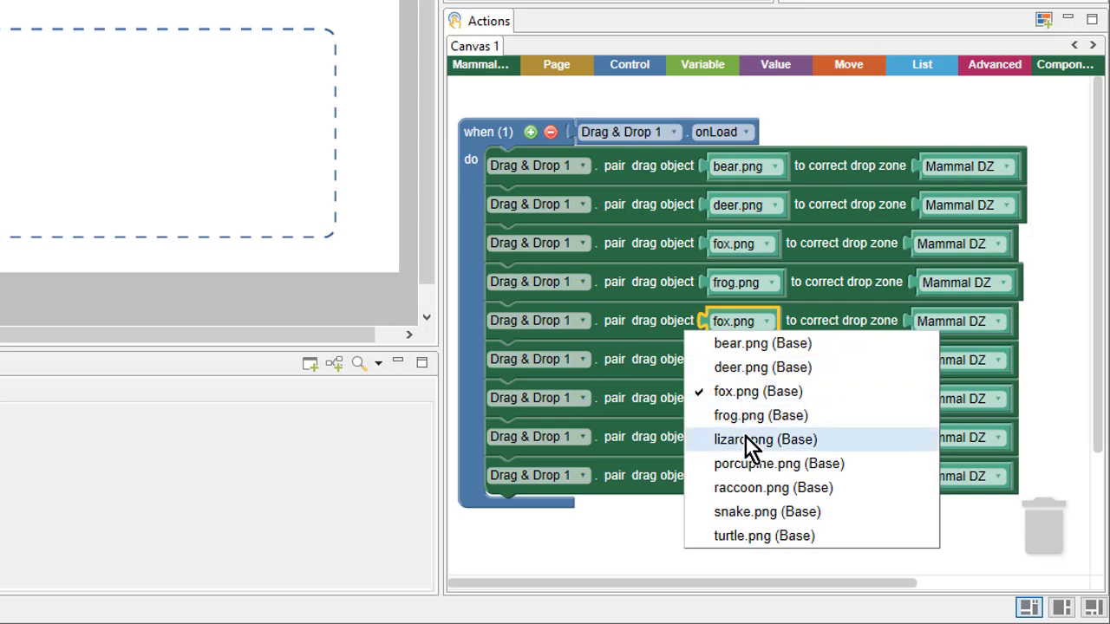
{"action": "left_click", "coordinate": [749, 438]}
{"action": "left_click", "coordinate": [753, 360]}
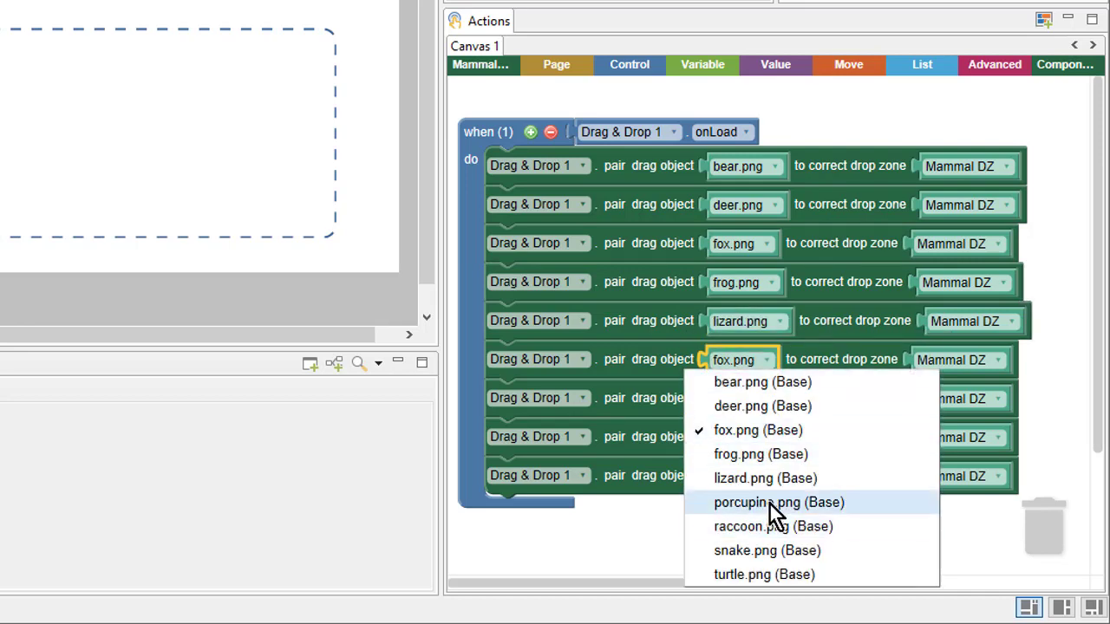
{"action": "left_click", "coordinate": [769, 502]}
{"action": "left_click", "coordinate": [752, 401]}
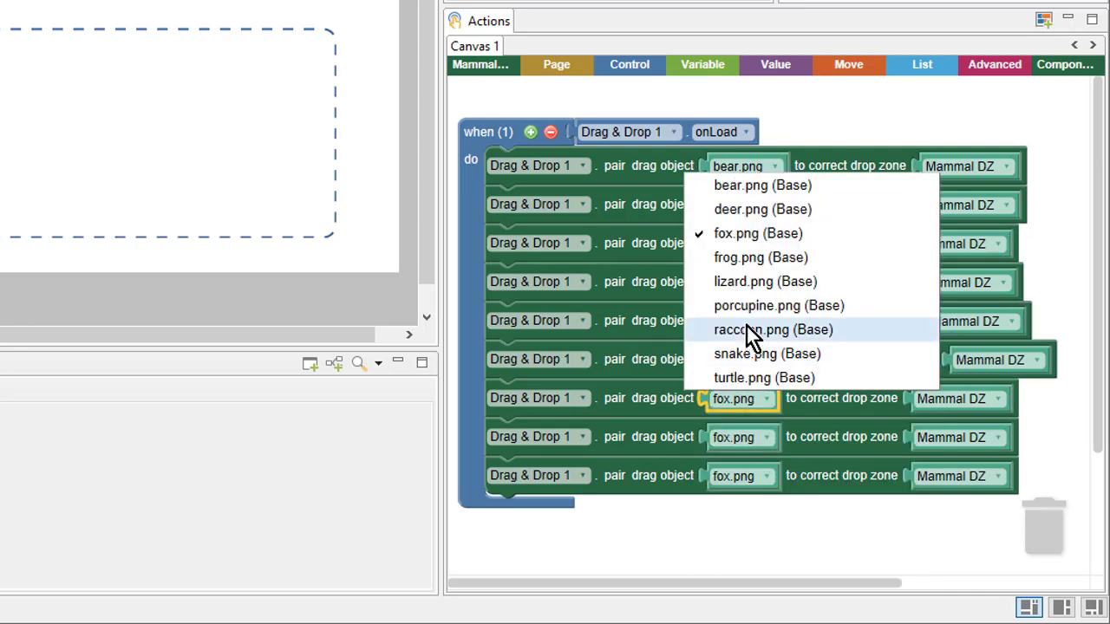
{"action": "left_click", "coordinate": [748, 330]}
{"action": "left_click", "coordinate": [747, 434]}
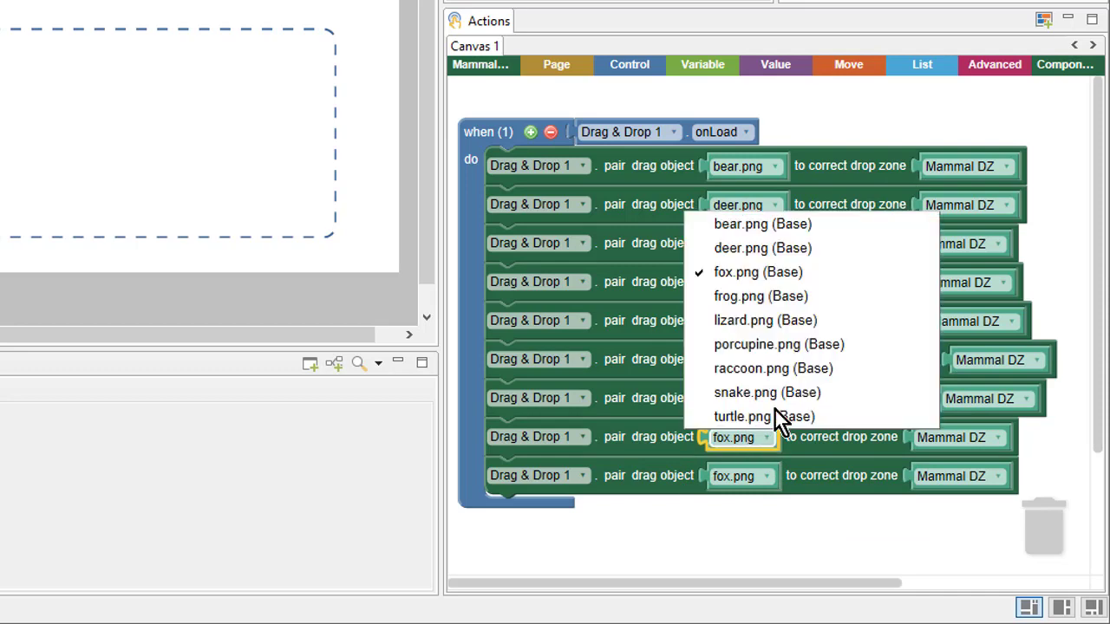
{"action": "left_click", "coordinate": [773, 399]}
{"action": "left_click", "coordinate": [757, 481]}
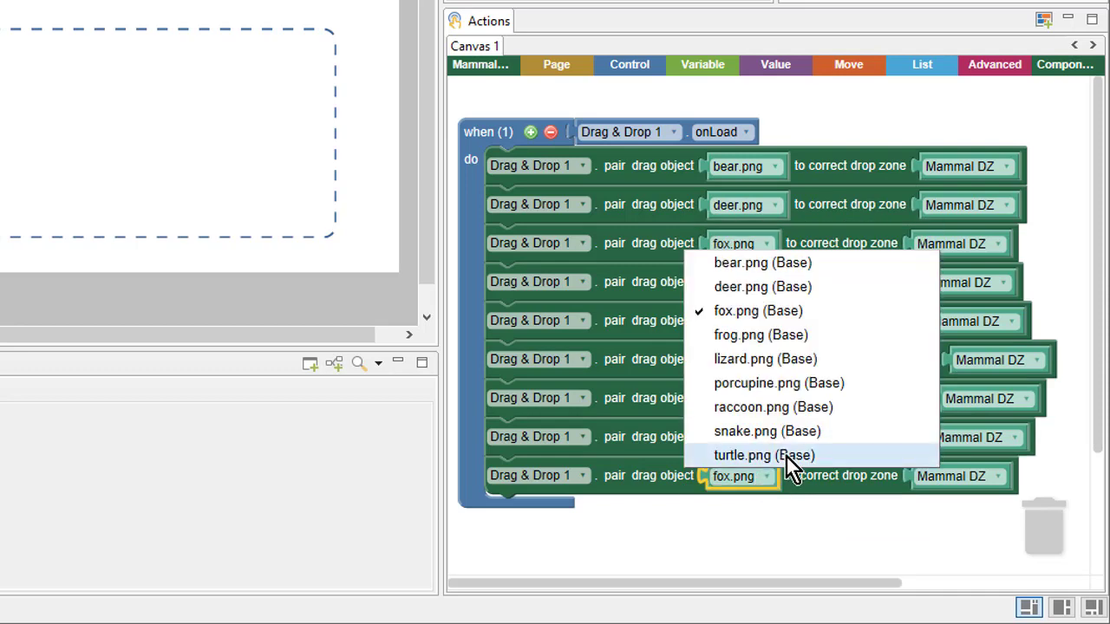
{"action": "left_click", "coordinate": [787, 457]}
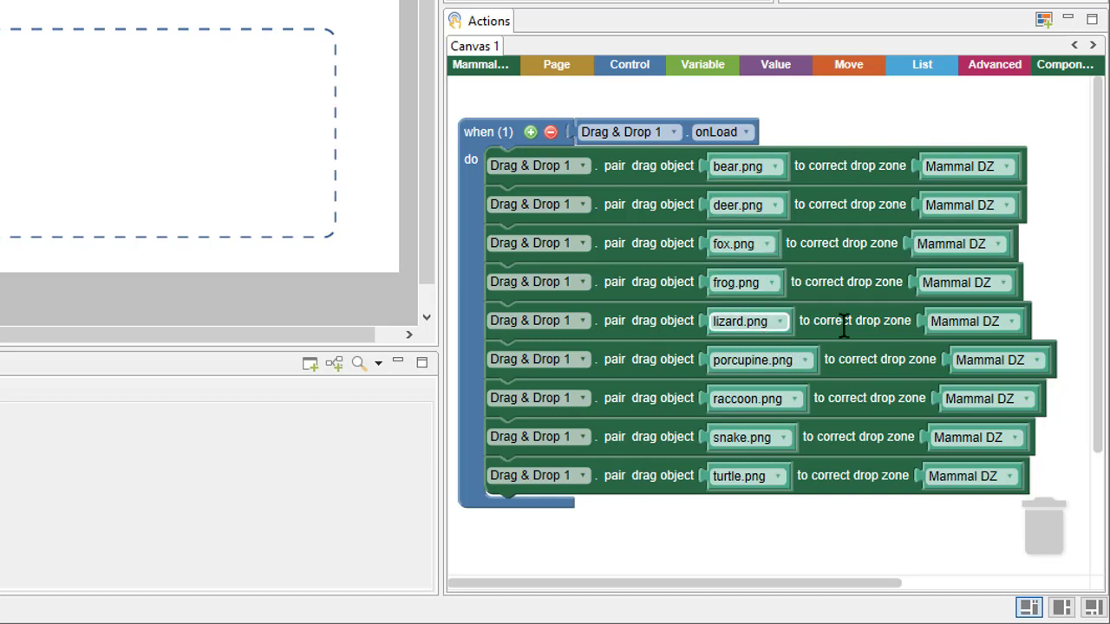
Step: Change the correct drop zone of the lizard, snake and turtle pair actions to Reptile DZ
{"action": "left_click", "coordinate": [949, 322]}
{"action": "left_click", "coordinate": [944, 368]}
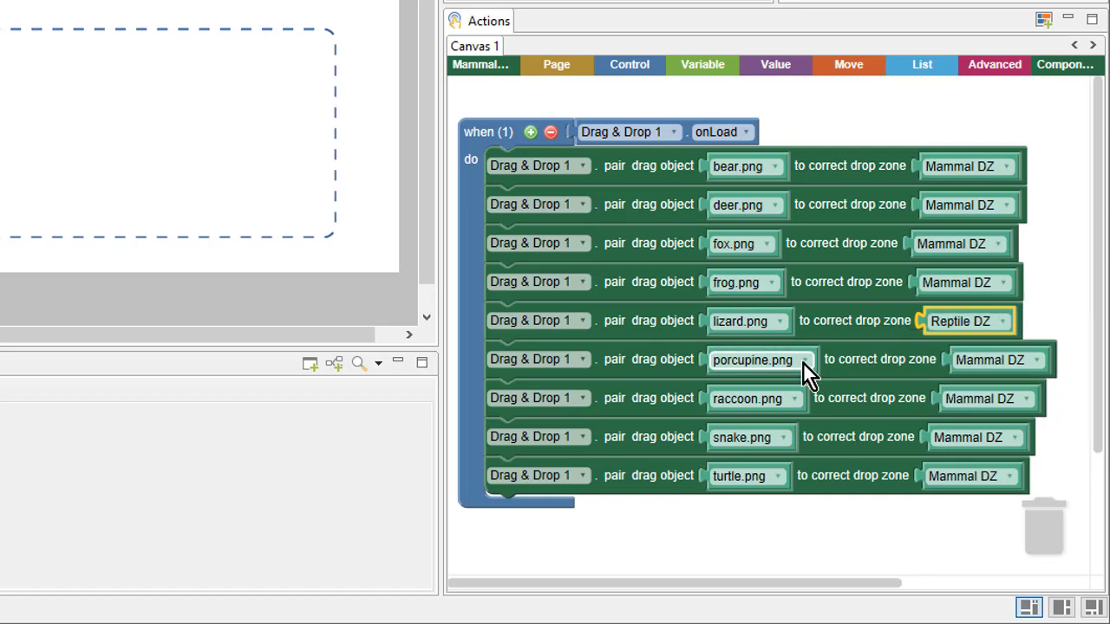
{"action": "left_click", "coordinate": [955, 440]}
{"action": "left_click", "coordinate": [951, 485]}
{"action": "left_click", "coordinate": [983, 476]}
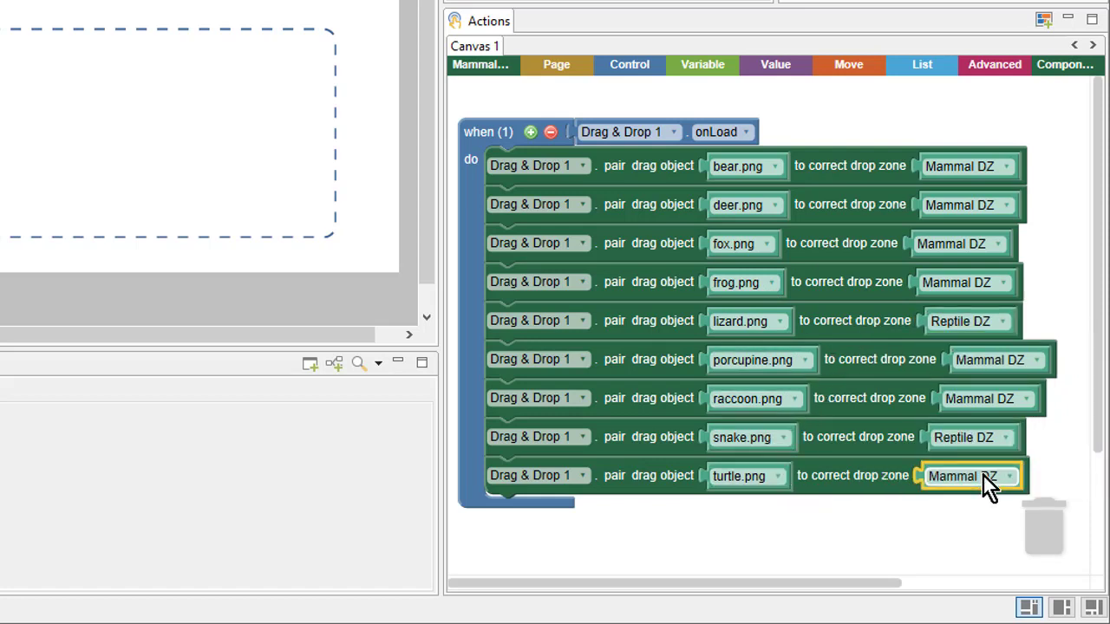
{"action": "left_click", "coordinate": [955, 521]}
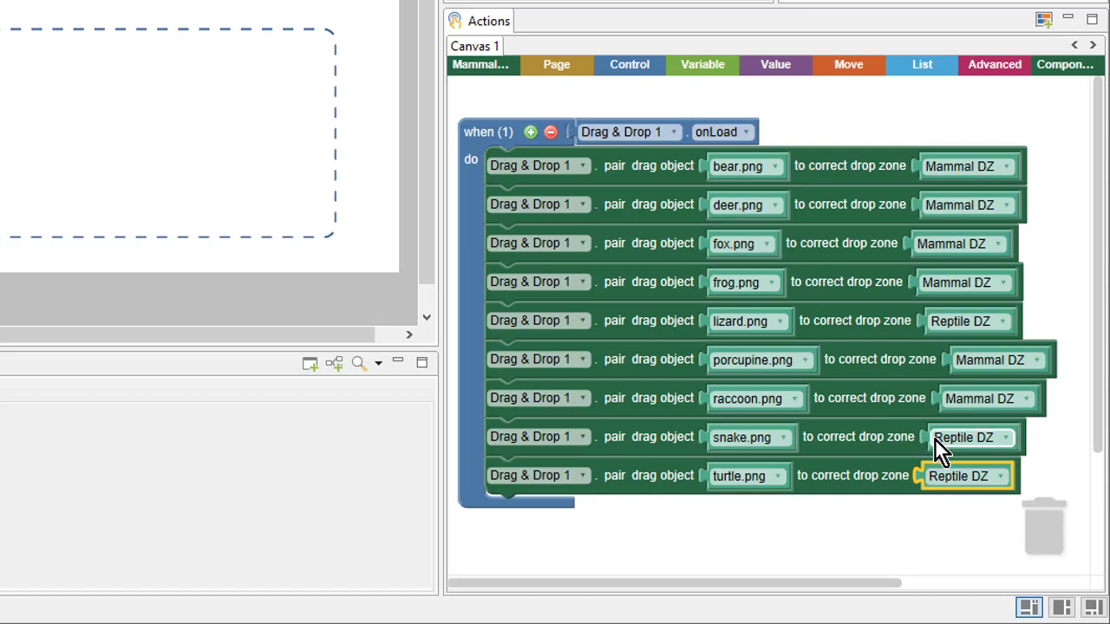
Step: Detach the Mammal DZ block from the frog.png pair action and delete it, leaving the frog without a correct drop zone
{"action": "left_click", "coordinate": [915, 282]}
{"action": "left_click_drag", "start_coordinate": [915, 282], "coordinate": [844, 551]}
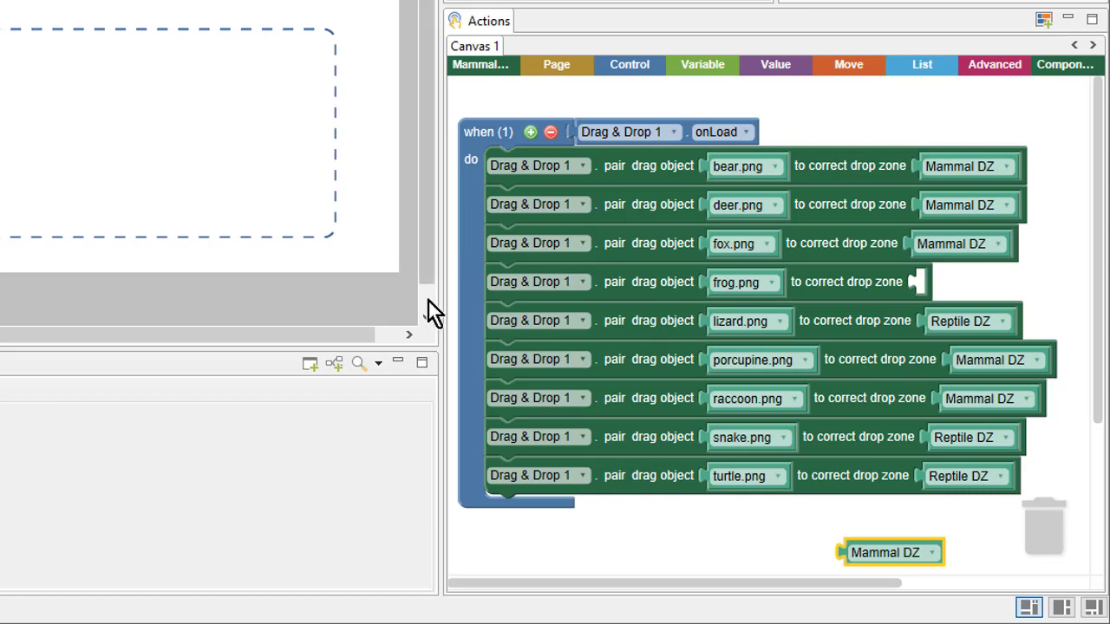
{"action": "left_click_drag", "start_coordinate": [862, 556], "coordinate": [1042, 535]}
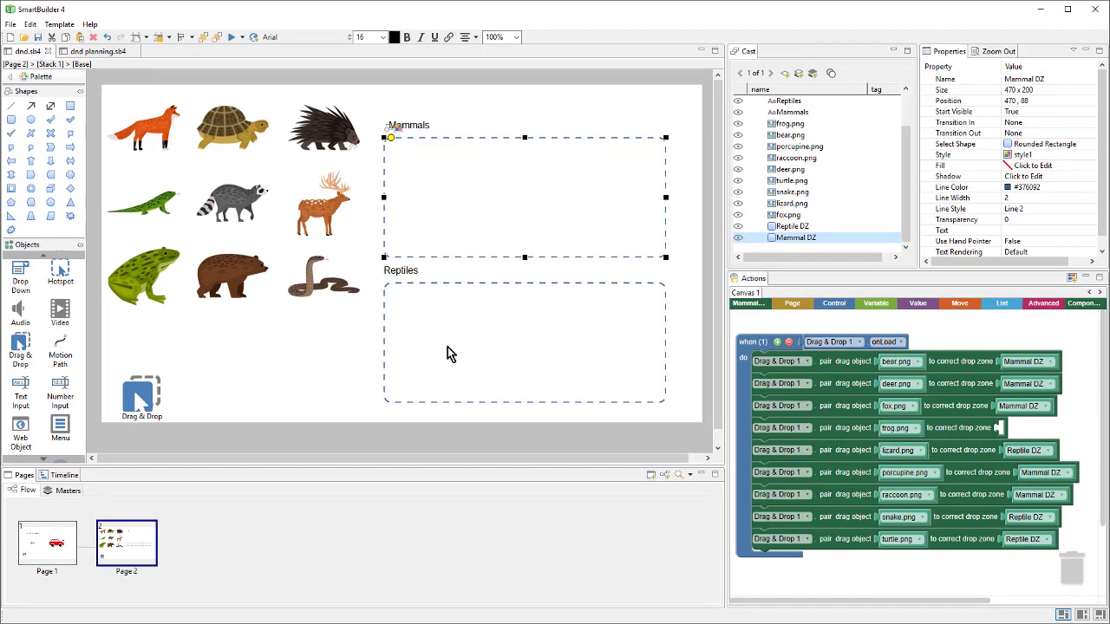
Step: Preview Page 2 and test dropping the turtle into the Mammals box and the porcupine and snake into the Reptiles box
{"action": "left_click", "coordinate": [232, 37]}
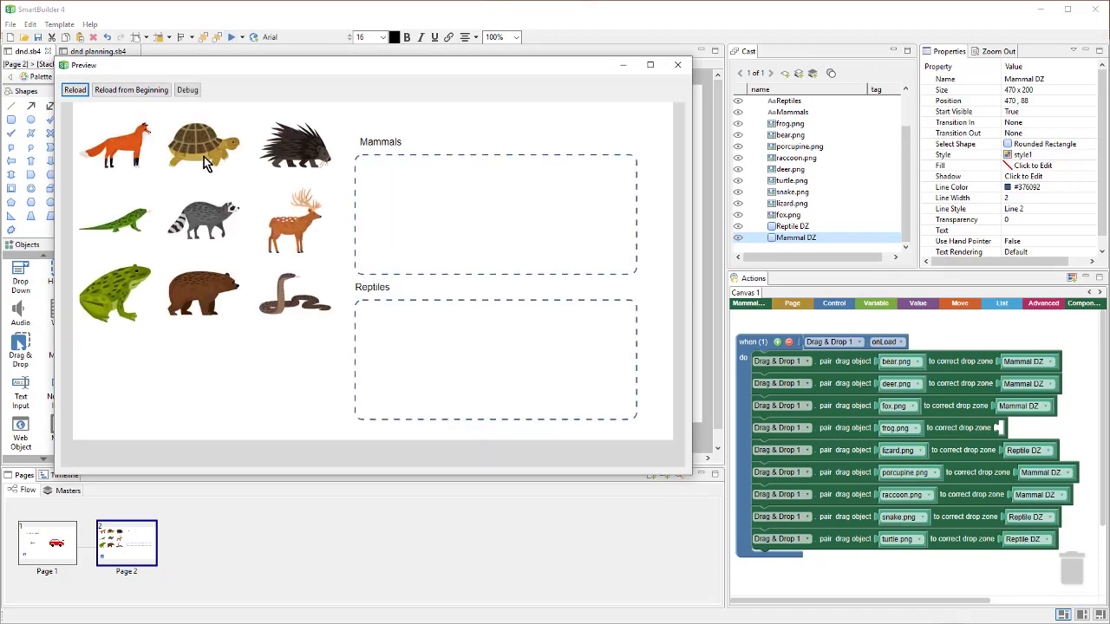
{"action": "left_click_drag", "start_coordinate": [203, 143], "coordinate": [494, 217]}
{"action": "left_click_drag", "start_coordinate": [295, 143], "coordinate": [502, 331]}
{"action": "left_click_drag", "start_coordinate": [295, 295], "coordinate": [421, 364]}
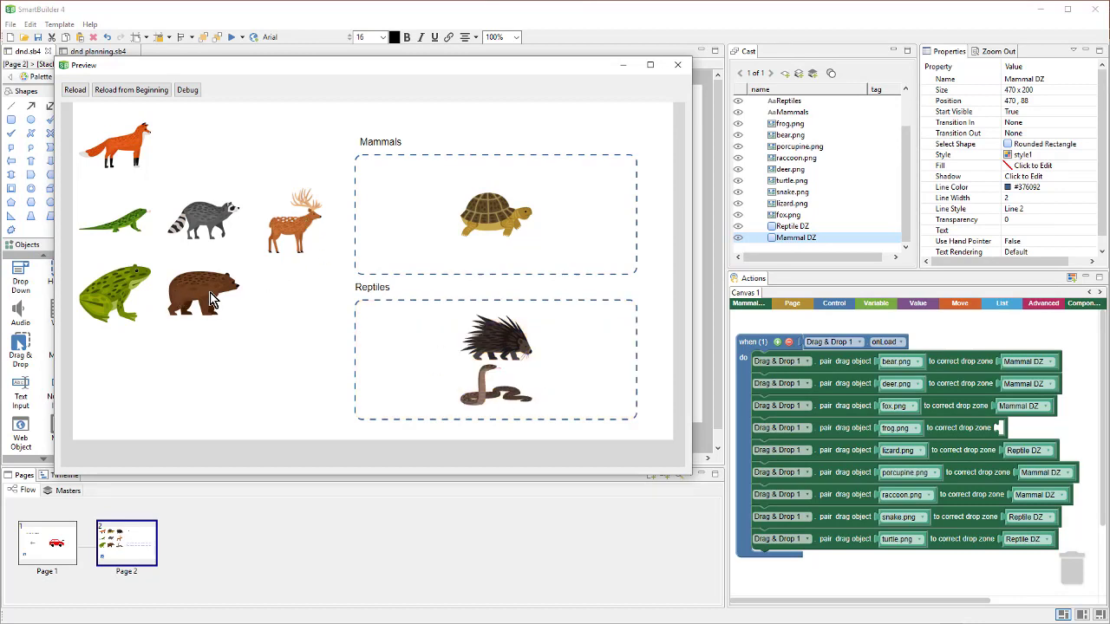
Step: In the preview, try to drop the bear into the occupied Reptiles box, including at its lower edge
{"action": "left_click_drag", "start_coordinate": [214, 295], "coordinate": [559, 344]}
{"action": "left_click_drag", "start_coordinate": [211, 301], "coordinate": [509, 438]}
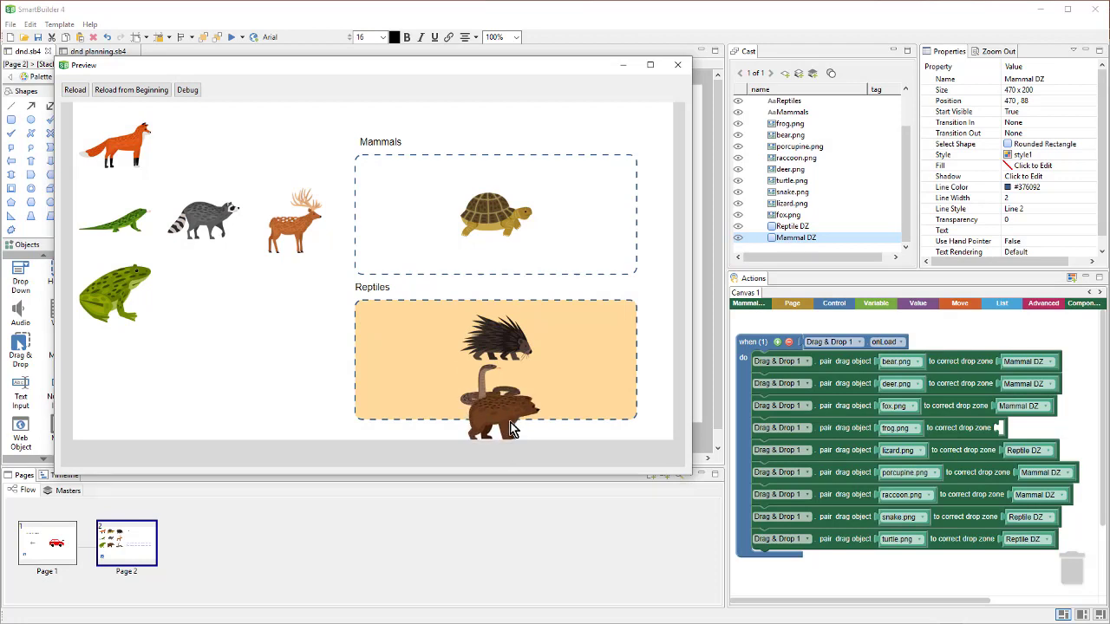
{"action": "left_click_drag", "start_coordinate": [512, 430], "coordinate": [510, 426]}
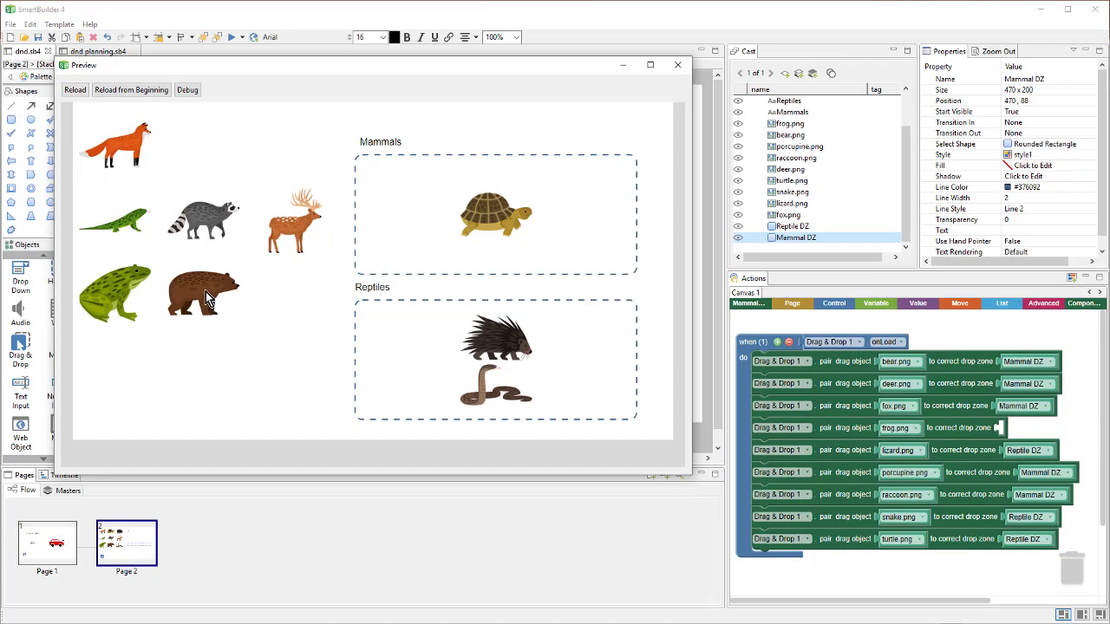
Step: In the preview, drop the bear into the Mammals box and try to add the deer there too
{"action": "left_click_drag", "start_coordinate": [221, 310], "coordinate": [467, 238]}
{"action": "left_click_drag", "start_coordinate": [288, 236], "coordinate": [491, 232]}
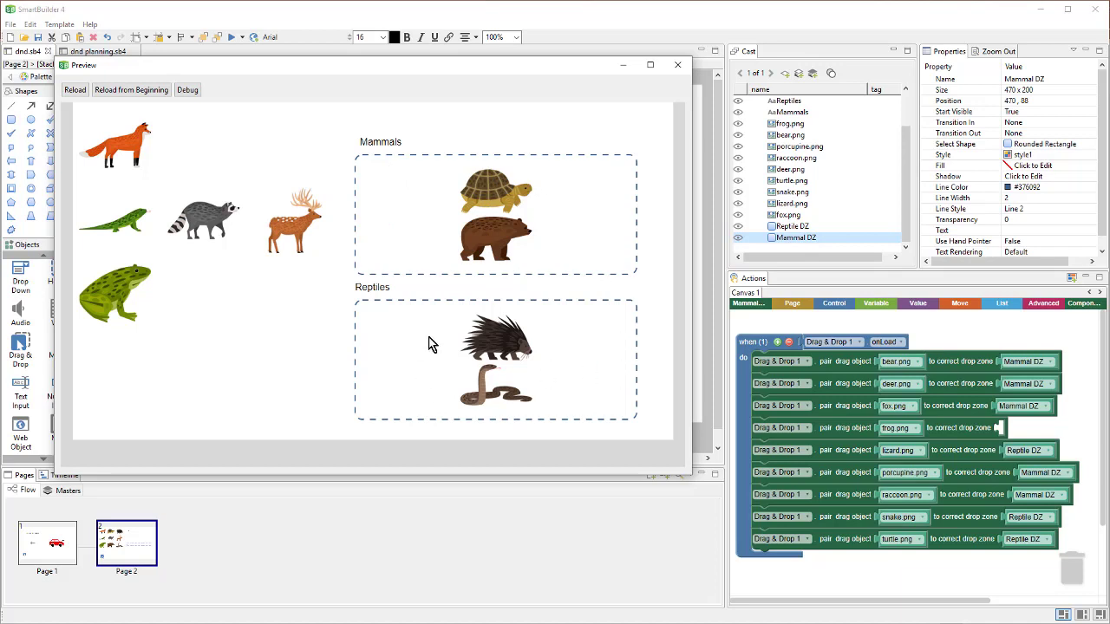
Step: Close the preview and set the Drag & Drop 1 object's Drop Layout to Flow
{"action": "left_click", "coordinate": [677, 67]}
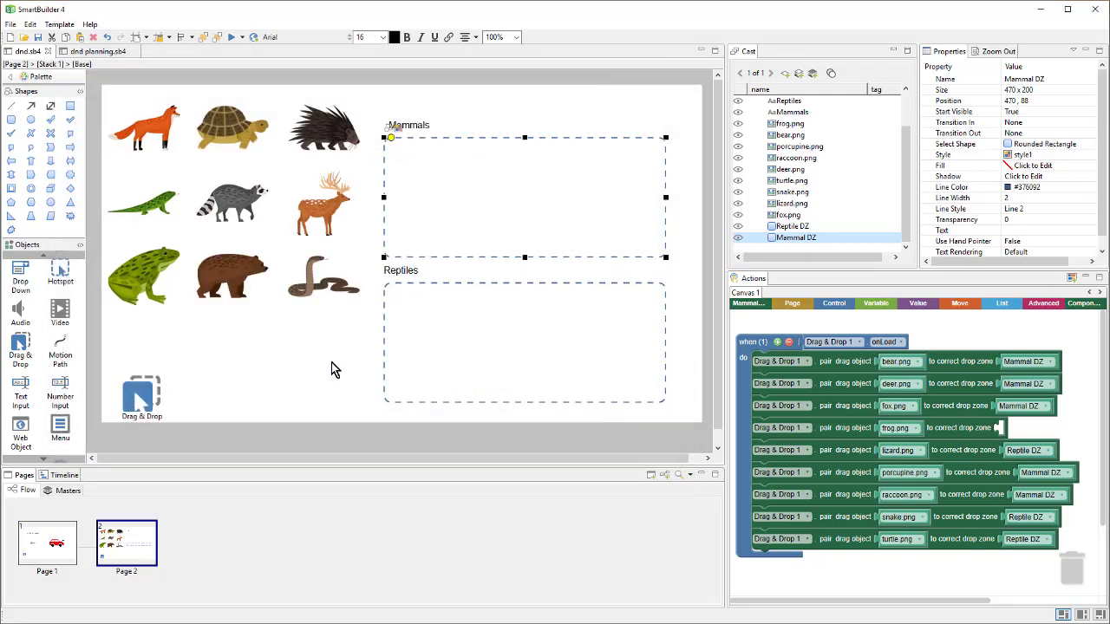
{"action": "left_click", "coordinate": [156, 395]}
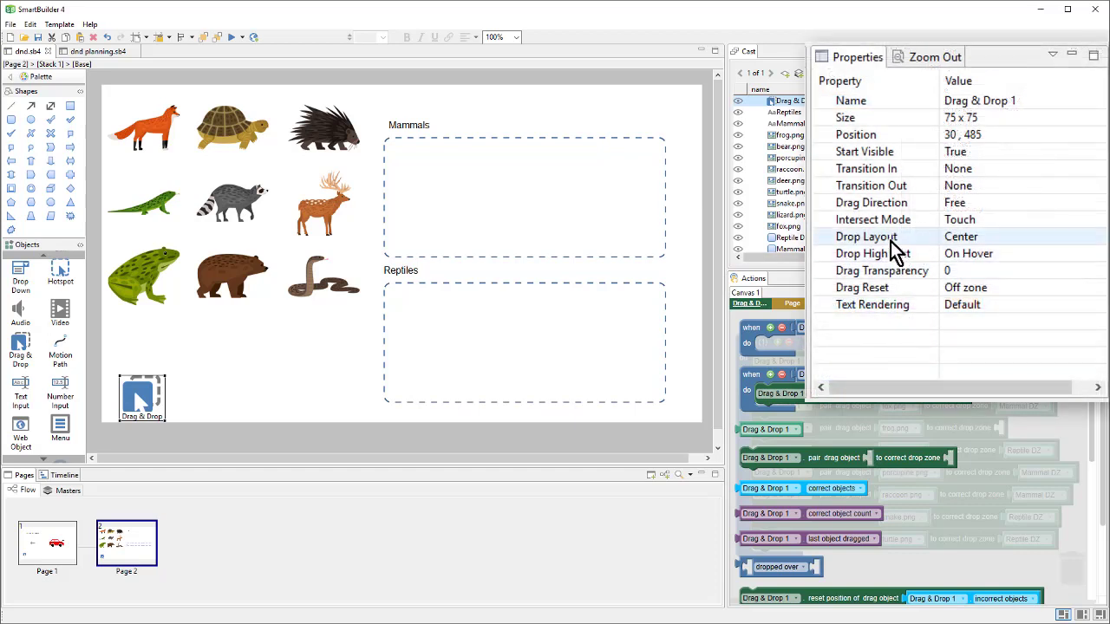
{"action": "left_click", "coordinate": [981, 239]}
{"action": "left_click", "coordinate": [981, 239]}
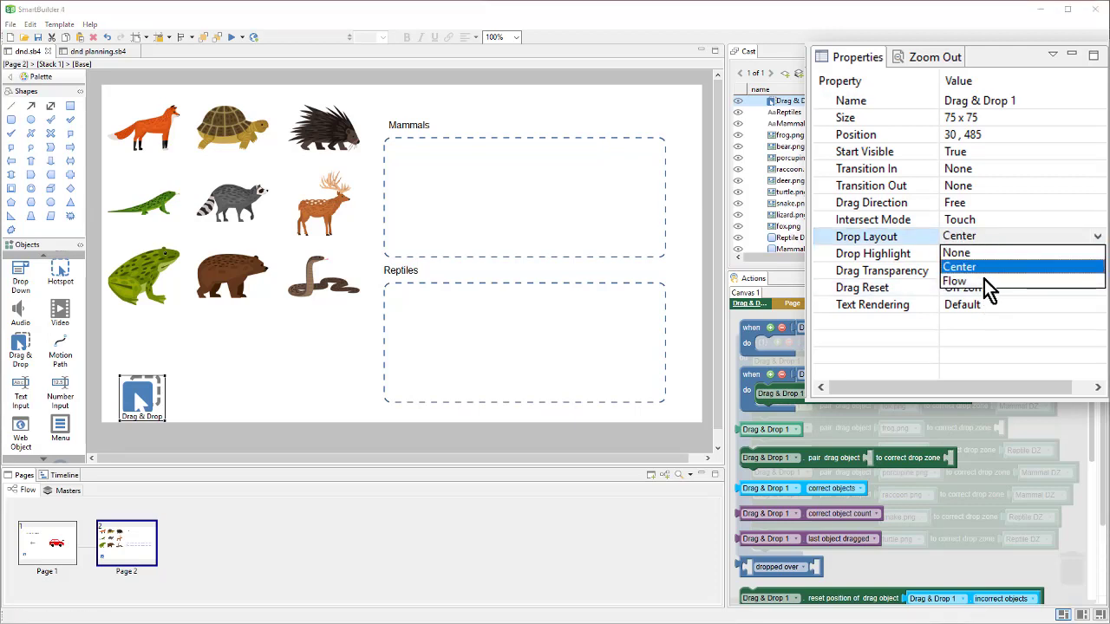
{"action": "left_click", "coordinate": [986, 282]}
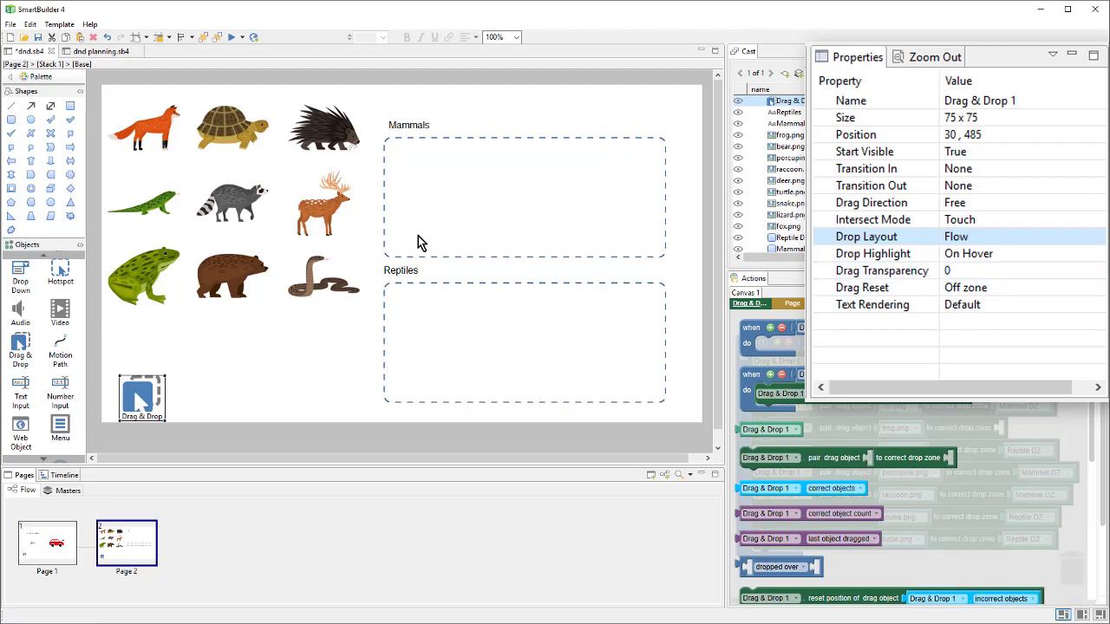
Step: Preview Page 2 and drop the raccoon, porcupine and deer into Mammals, and the bear, snake and frog into Reptiles
{"action": "left_click", "coordinate": [231, 37]}
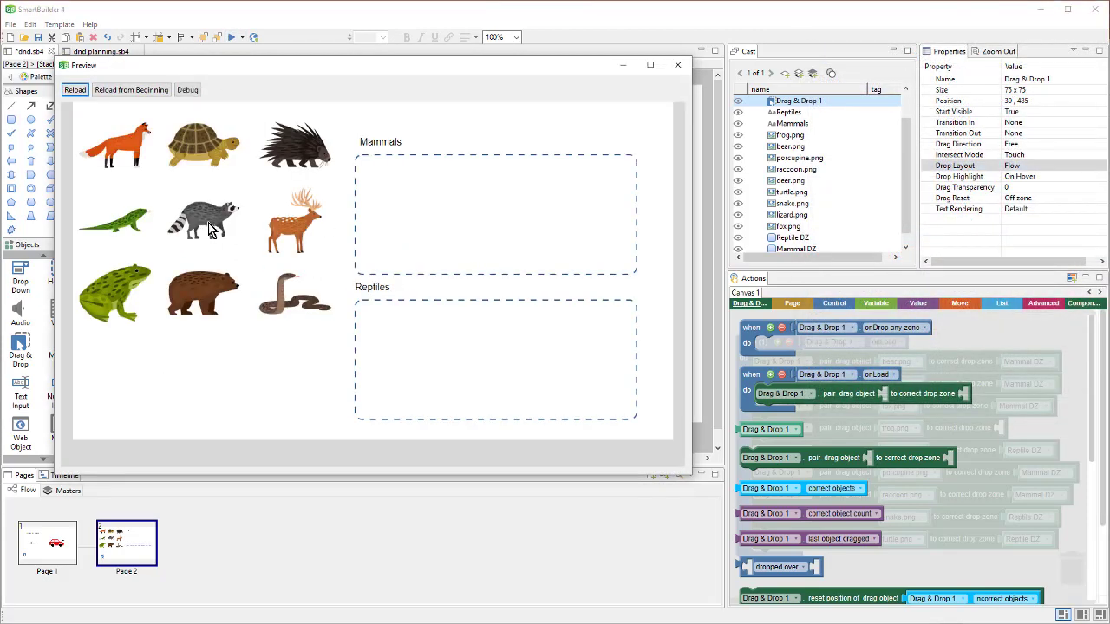
{"action": "left_click_drag", "start_coordinate": [210, 224], "coordinate": [461, 214]}
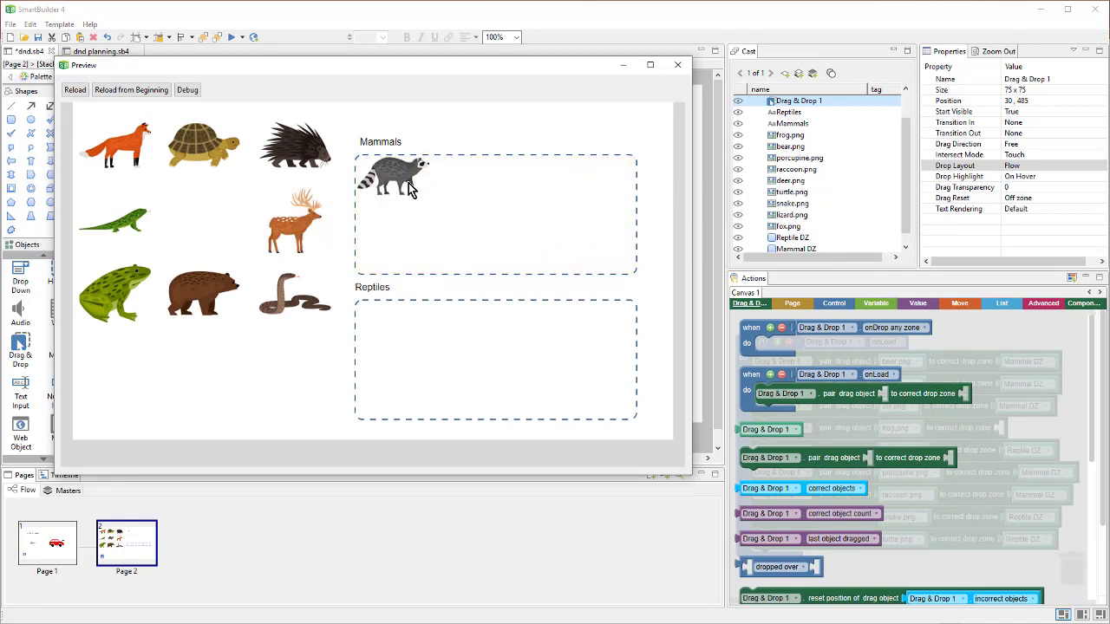
{"action": "left_click_drag", "start_coordinate": [292, 145], "coordinate": [477, 227]}
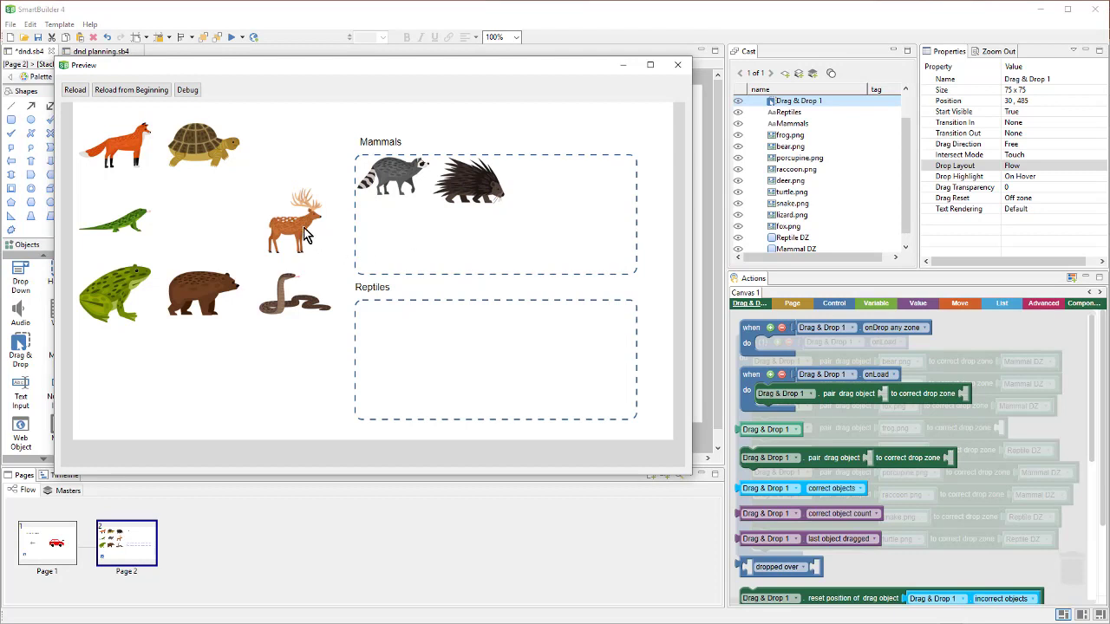
{"action": "left_click_drag", "start_coordinate": [303, 234], "coordinate": [542, 221]}
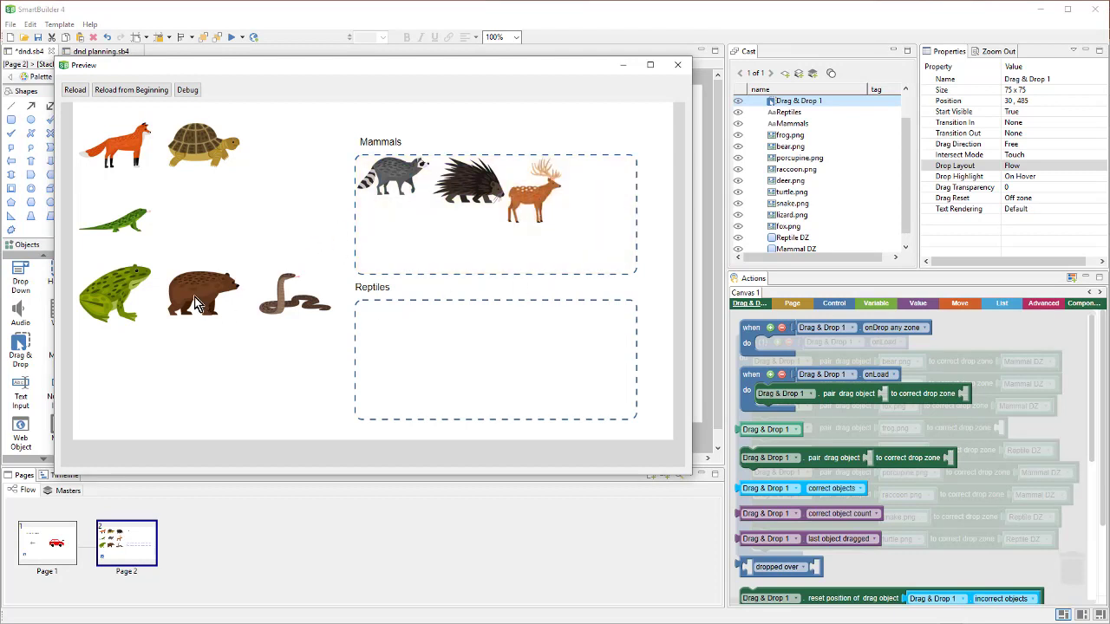
{"action": "left_click_drag", "start_coordinate": [196, 303], "coordinate": [399, 330]}
{"action": "left_click_drag", "start_coordinate": [291, 310], "coordinate": [478, 336]}
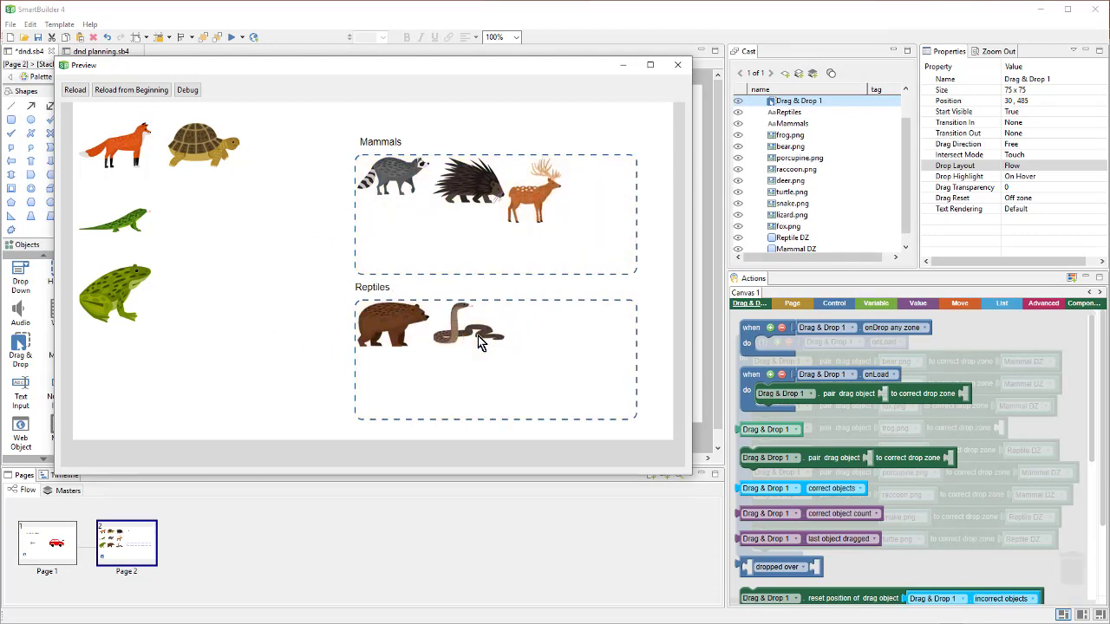
{"action": "left_click_drag", "start_coordinate": [107, 278], "coordinate": [535, 316]}
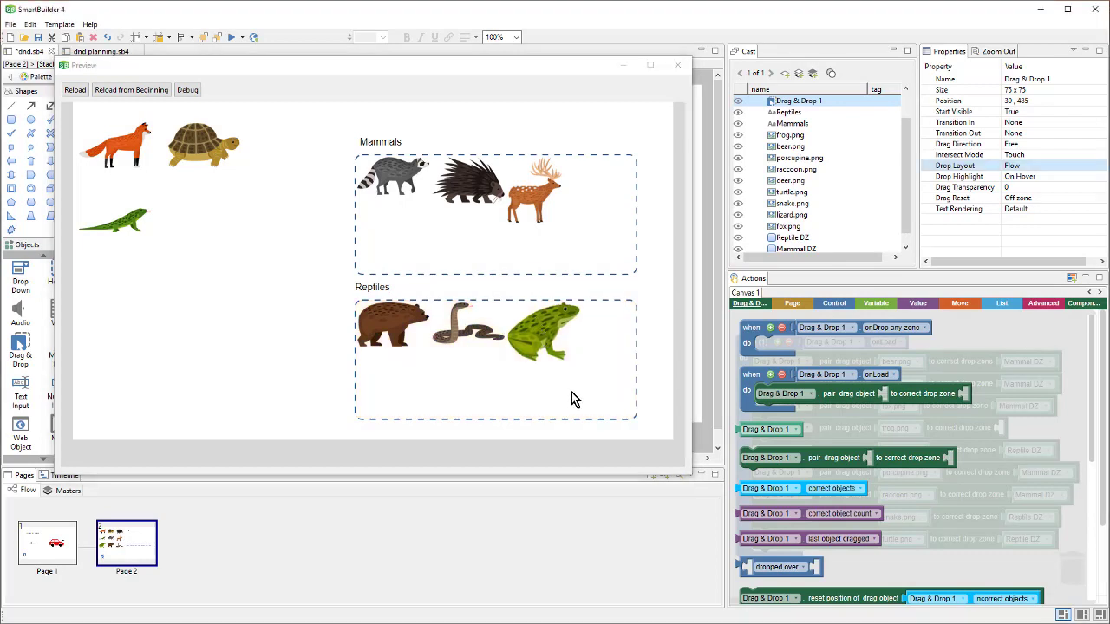
{"action": "left_click", "coordinate": [660, 269]}
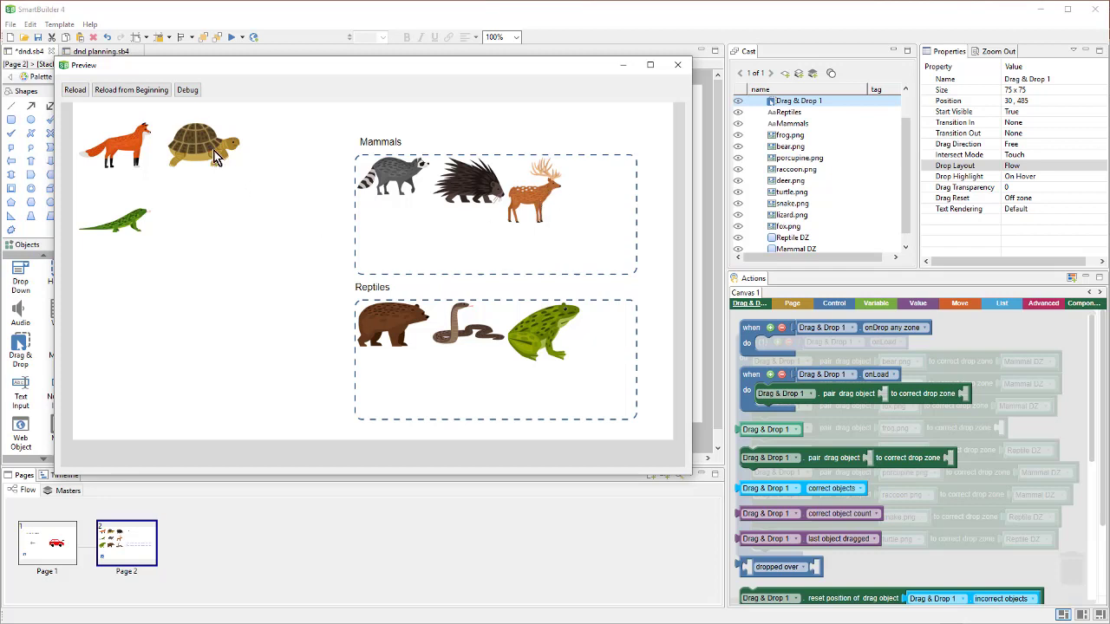
Step: In the preview, add the turtle to the Mammals box and try to move the frog there, then close the preview
{"action": "left_click_drag", "start_coordinate": [217, 156], "coordinate": [607, 178]}
{"action": "left_click_drag", "start_coordinate": [542, 332], "coordinate": [416, 257]}
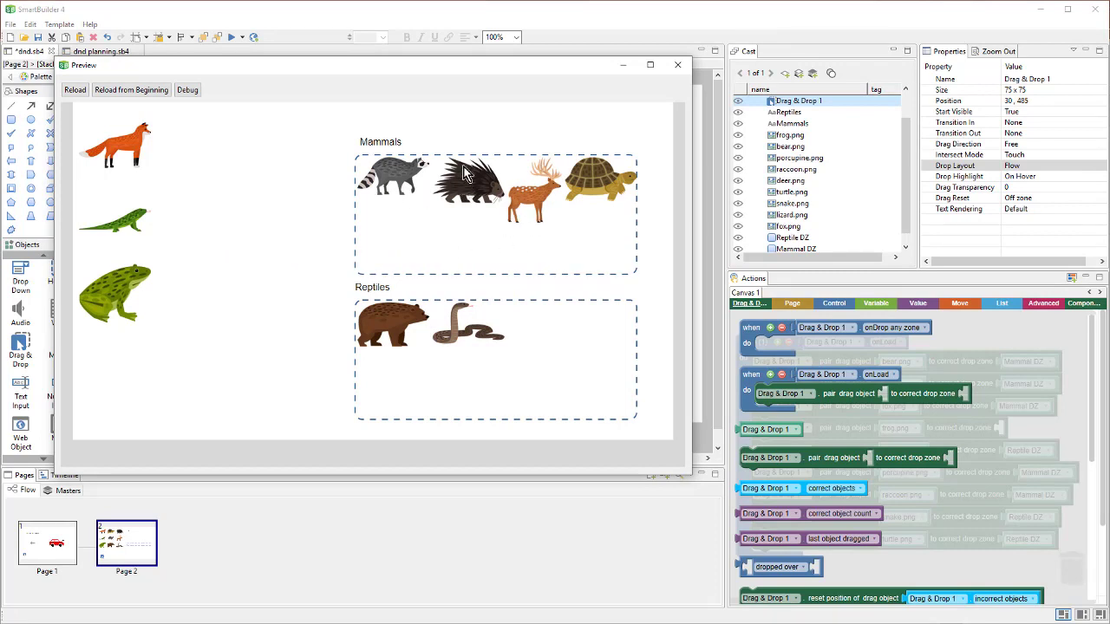
{"action": "left_click_drag", "start_coordinate": [139, 292], "coordinate": [441, 231]}
{"action": "left_click", "coordinate": [678, 64]}
Step: Move the Mammals label and its drop zone up together, placing the zone at position 470, 58
{"action": "left_click_drag", "start_coordinate": [377, 109], "coordinate": [670, 275]}
{"action": "key", "text": "shift+Up"}
{"action": "key", "text": "shift+Up"}
{"action": "key", "text": "shift+Up"}
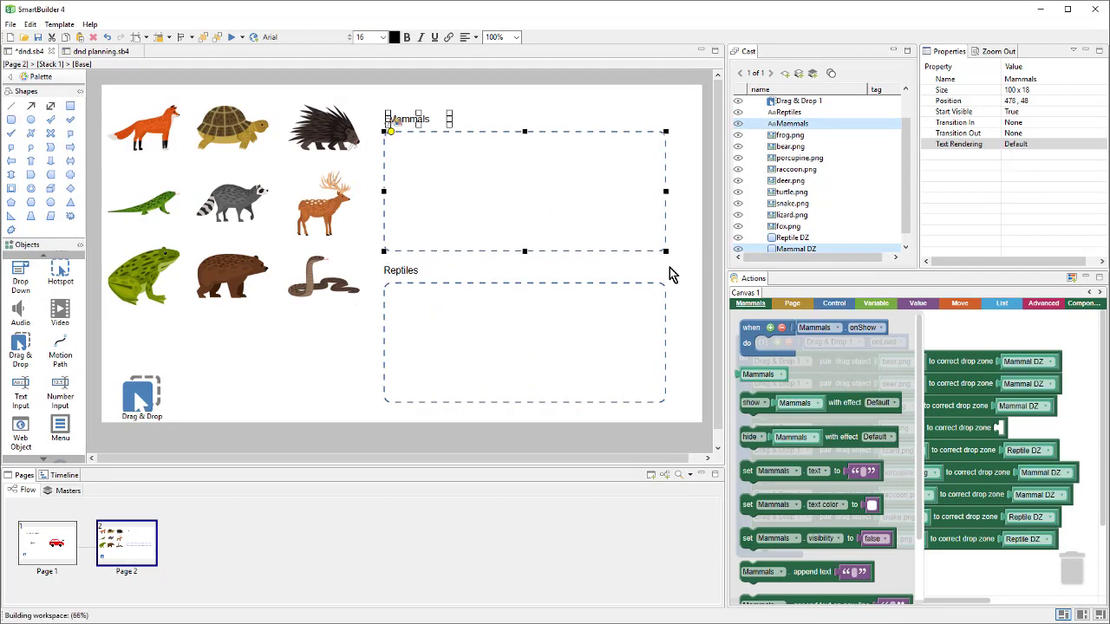
{"action": "left_click", "coordinate": [622, 231]}
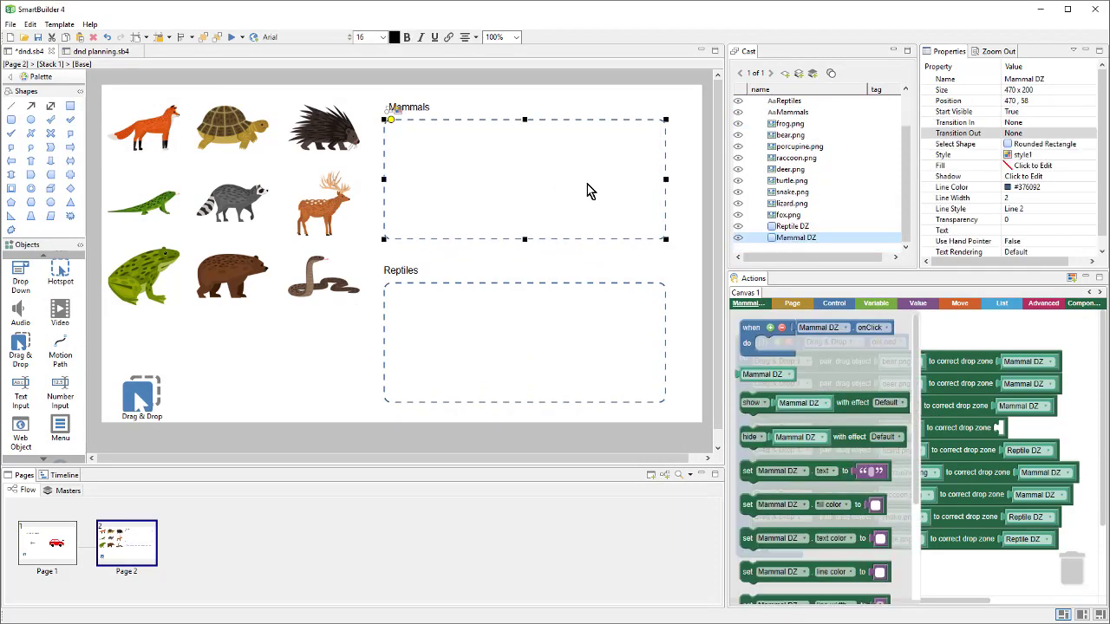
{"action": "left_click", "coordinate": [587, 192]}
Step: Check the deer and frog image sizes and set the Mammal DZ height to 220
{"action": "left_click", "coordinate": [316, 229]}
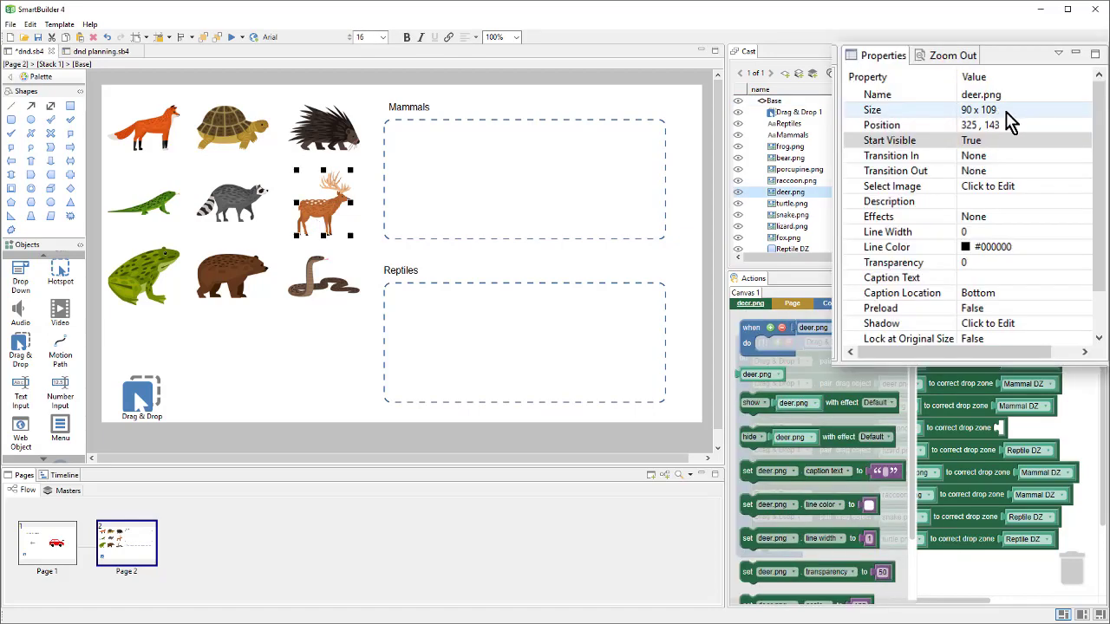
{"action": "left_click", "coordinate": [169, 259]}
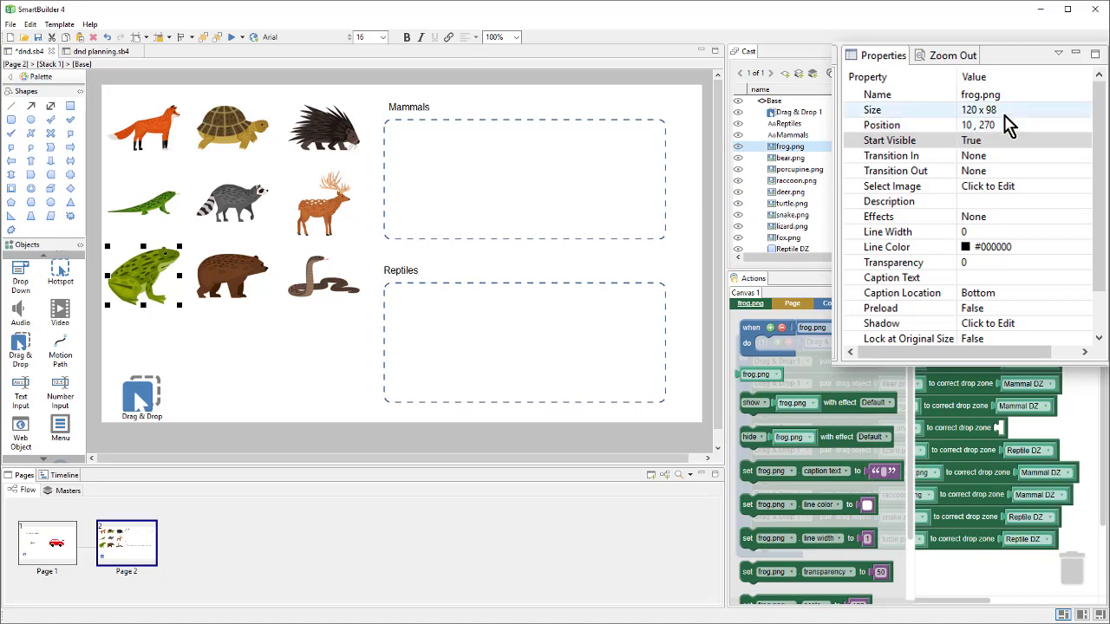
{"action": "left_click", "coordinate": [635, 187]}
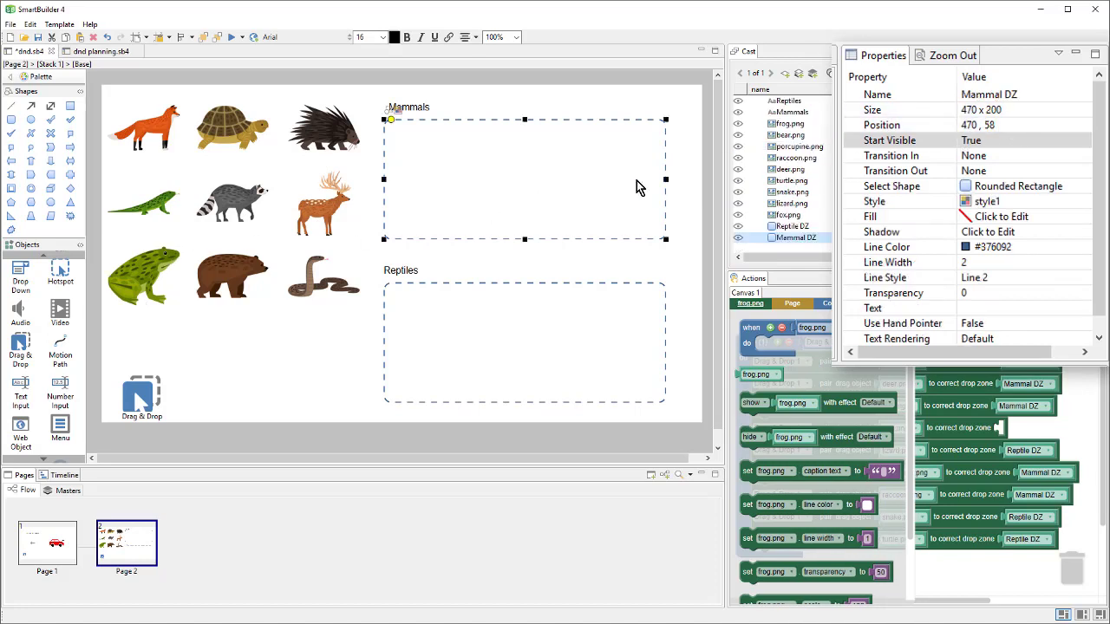
{"action": "left_click", "coordinate": [1002, 112]}
{"action": "double_click", "coordinate": [1003, 109]}
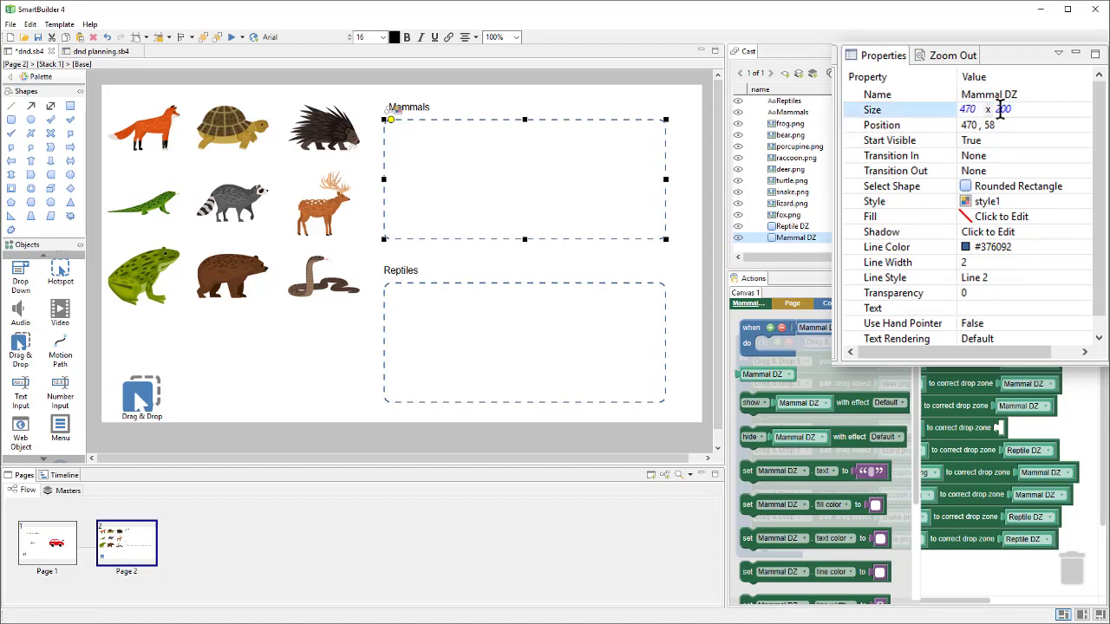
{"action": "type", "text": "220"}
{"action": "key", "text": "Return"}
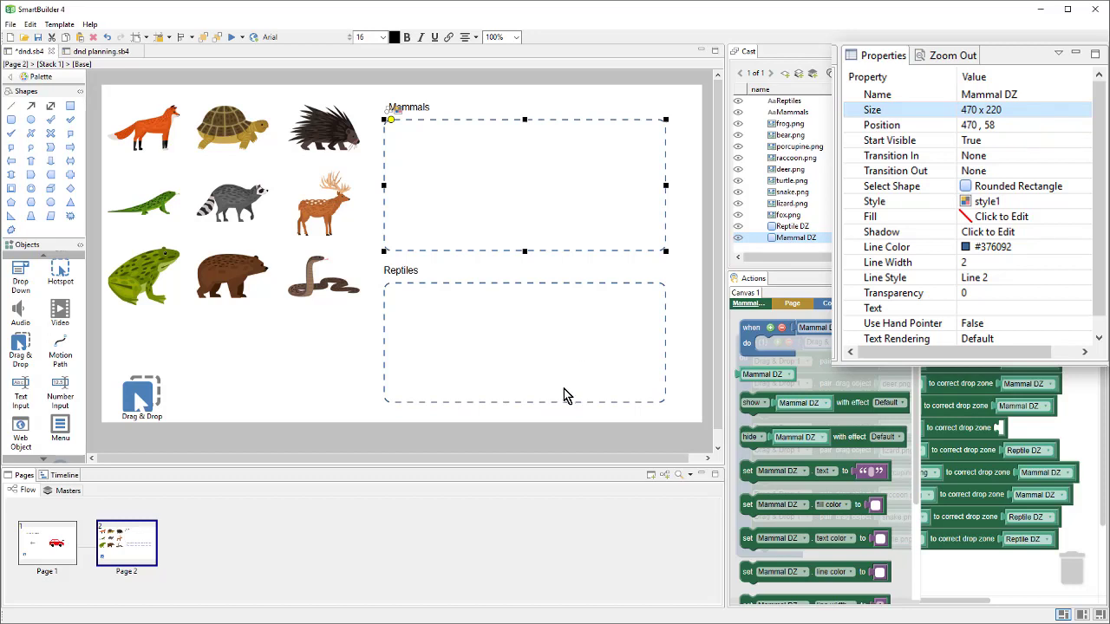
Step: Set the Reptile DZ height to 220 as well and deselect it
{"action": "left_click", "coordinate": [564, 390]}
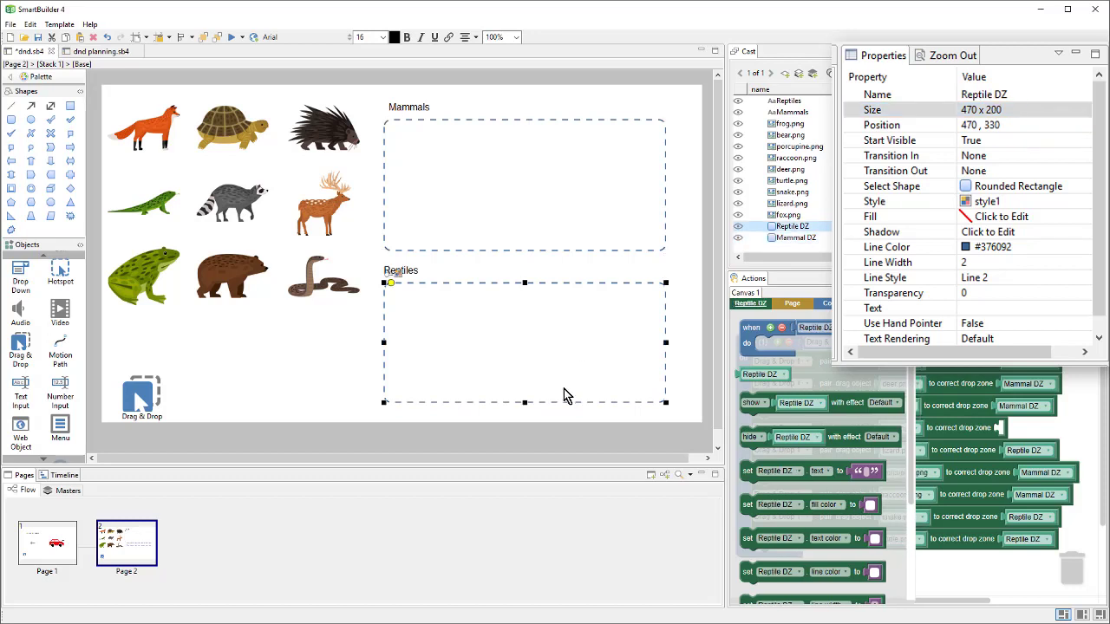
{"action": "left_click", "coordinate": [995, 109]}
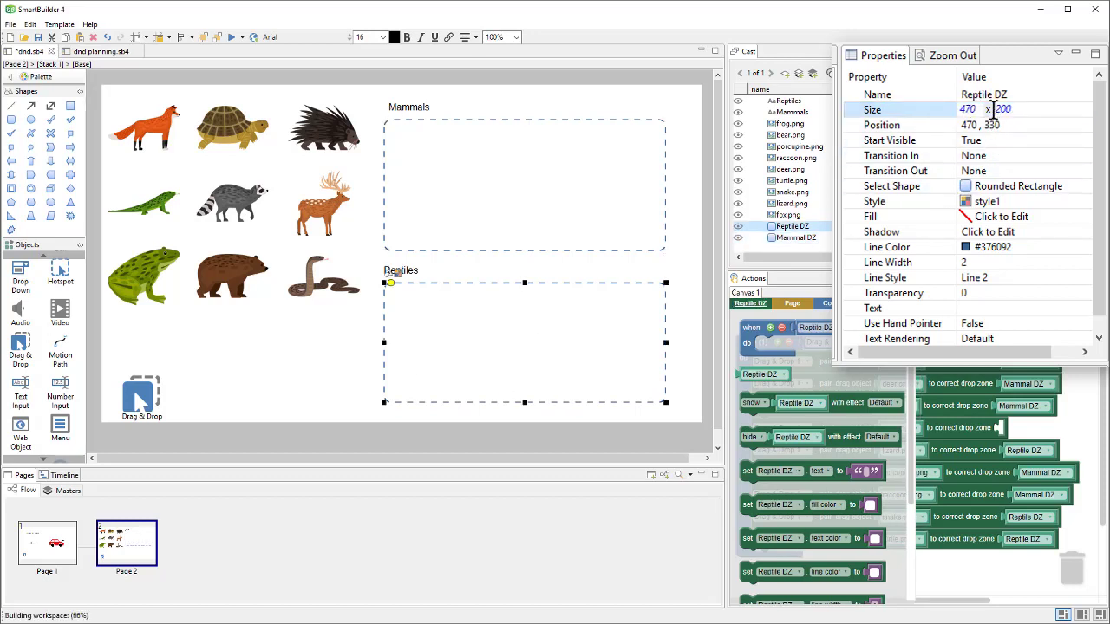
{"action": "double_click", "coordinate": [999, 109]}
{"action": "type", "text": "220"}
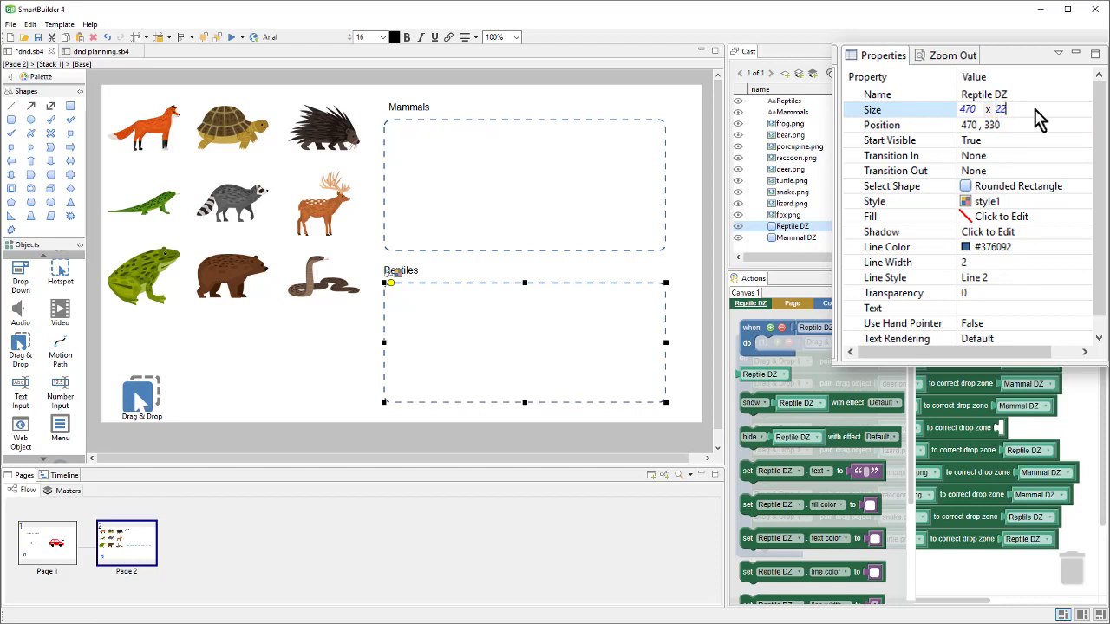
{"action": "key", "text": "Return"}
{"action": "left_click", "coordinate": [699, 325]}
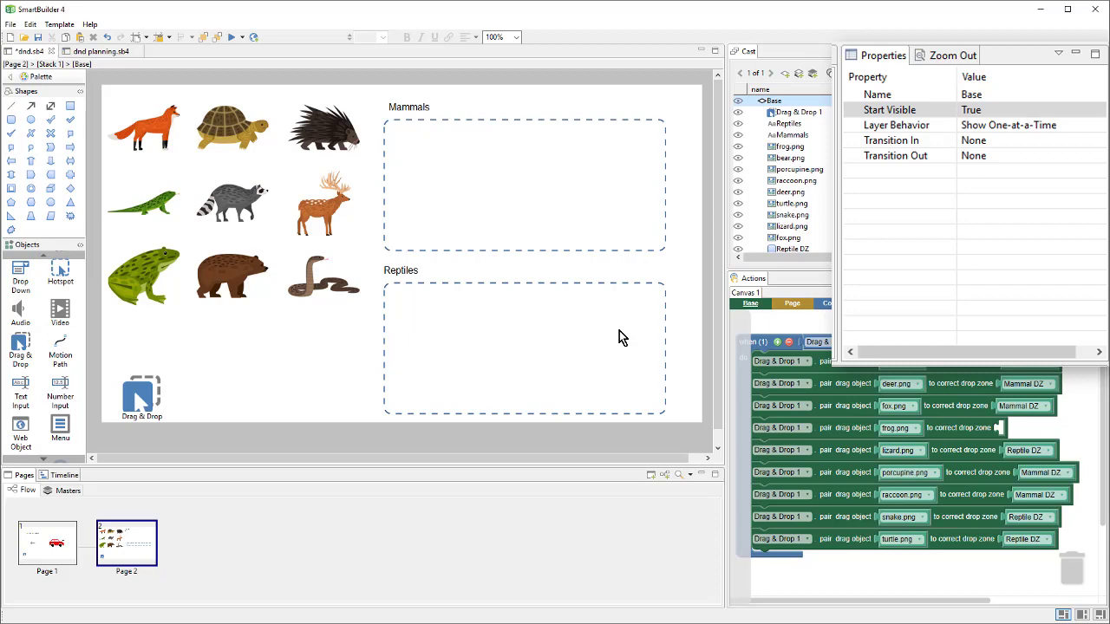
Step: Preview the page and drop the deer, porcupine, turtle, fox and frog into the Mammals box, then close the preview
{"action": "left_click", "coordinate": [231, 38]}
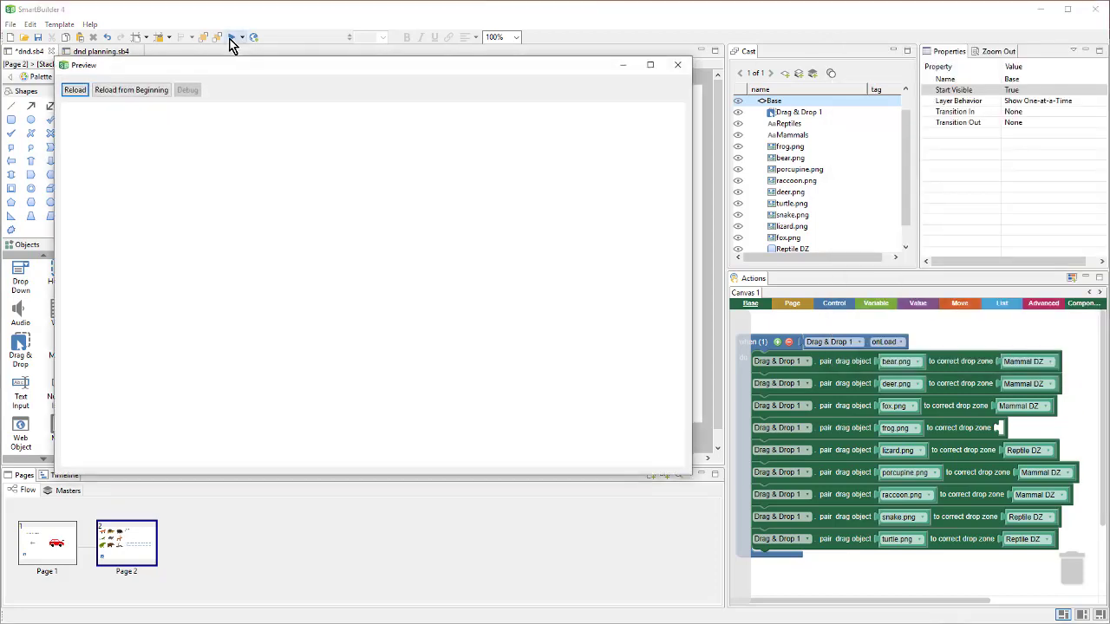
{"action": "left_click_drag", "start_coordinate": [293, 236], "coordinate": [391, 193]}
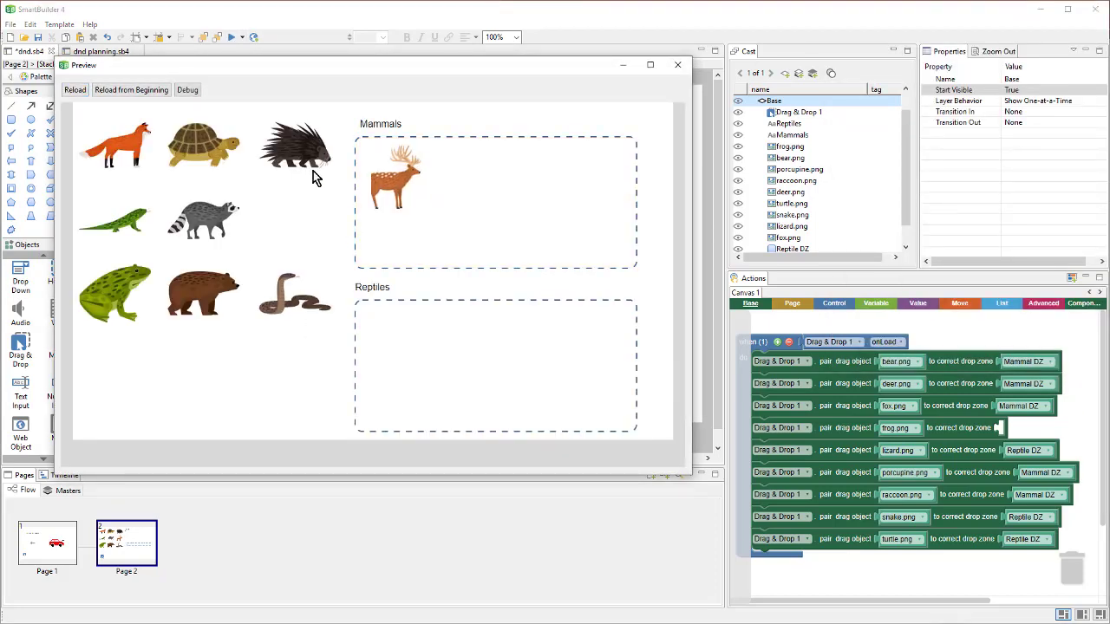
{"action": "left_click_drag", "start_coordinate": [315, 179], "coordinate": [482, 172]}
{"action": "left_click_drag", "start_coordinate": [203, 149], "coordinate": [520, 169]}
{"action": "left_click_drag", "start_coordinate": [139, 161], "coordinate": [598, 169]}
{"action": "left_click_drag", "start_coordinate": [102, 295], "coordinate": [427, 237]}
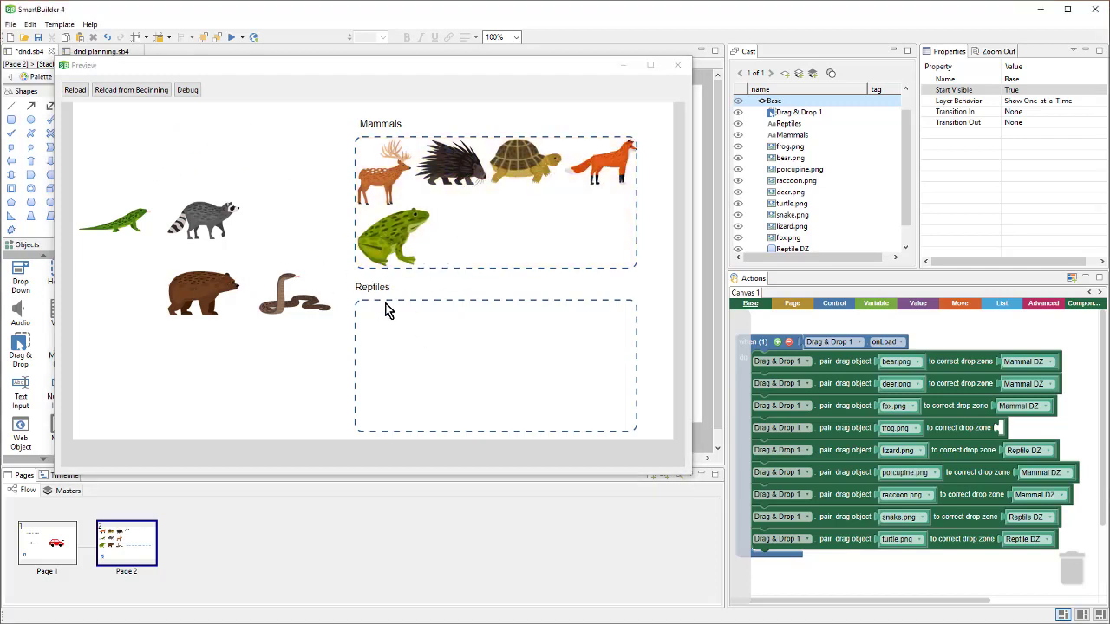
{"action": "left_click", "coordinate": [676, 67]}
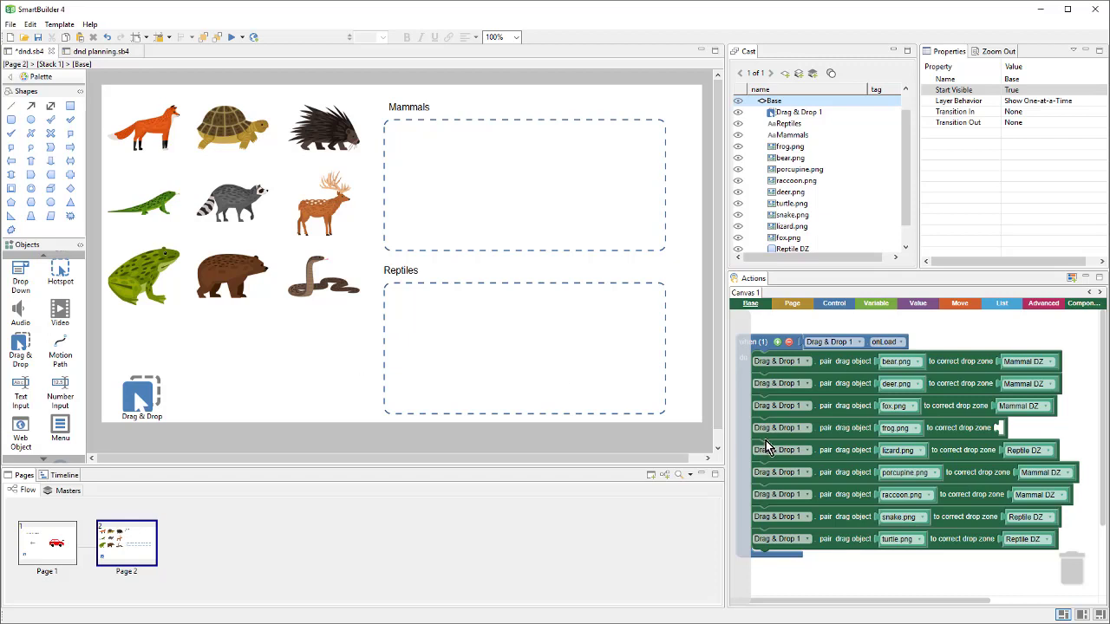
Step: Add a Drag & Drop 1 onDrop any zone event block beside the pairing actions and widen the actions workspace
{"action": "left_click", "coordinate": [141, 401]}
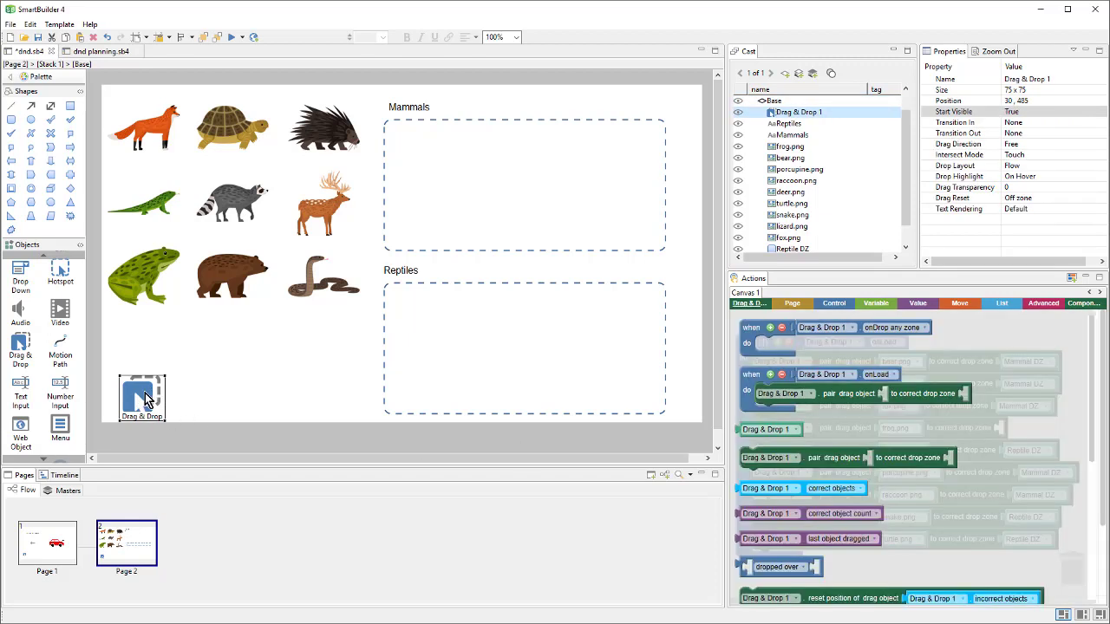
{"action": "left_click", "coordinate": [751, 338]}
{"action": "left_click_drag", "start_coordinate": [751, 338], "coordinate": [1071, 329]}
{"action": "left_click_drag", "start_coordinate": [1067, 381], "coordinate": [839, 373]}
{"action": "left_click_drag", "start_coordinate": [837, 323], "coordinate": [873, 403]}
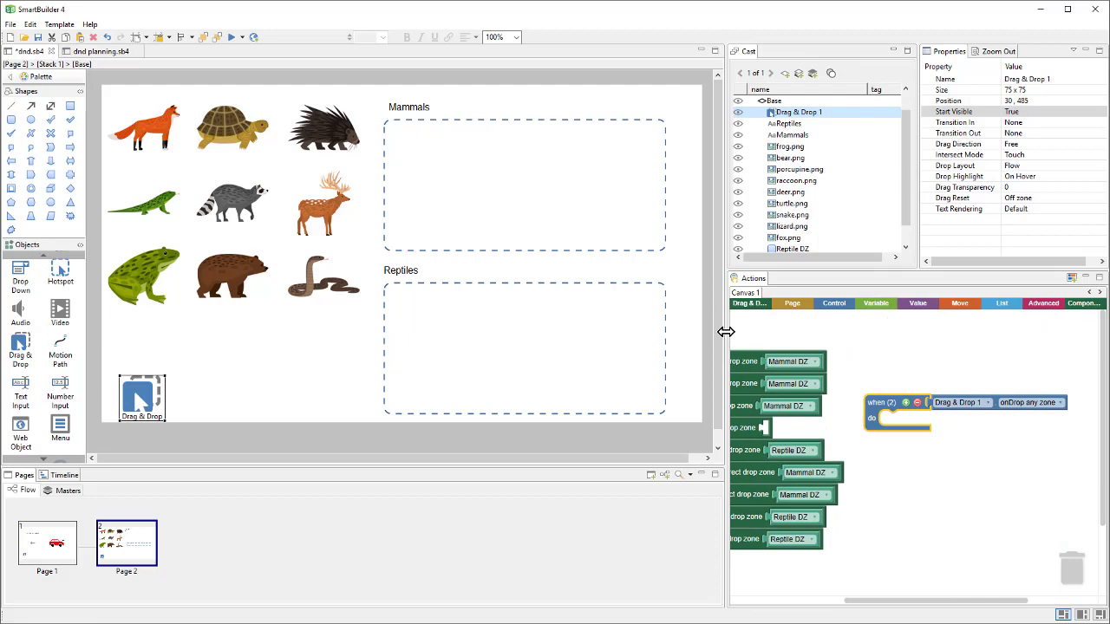
{"action": "left_click_drag", "start_coordinate": [726, 335], "coordinate": [484, 334]}
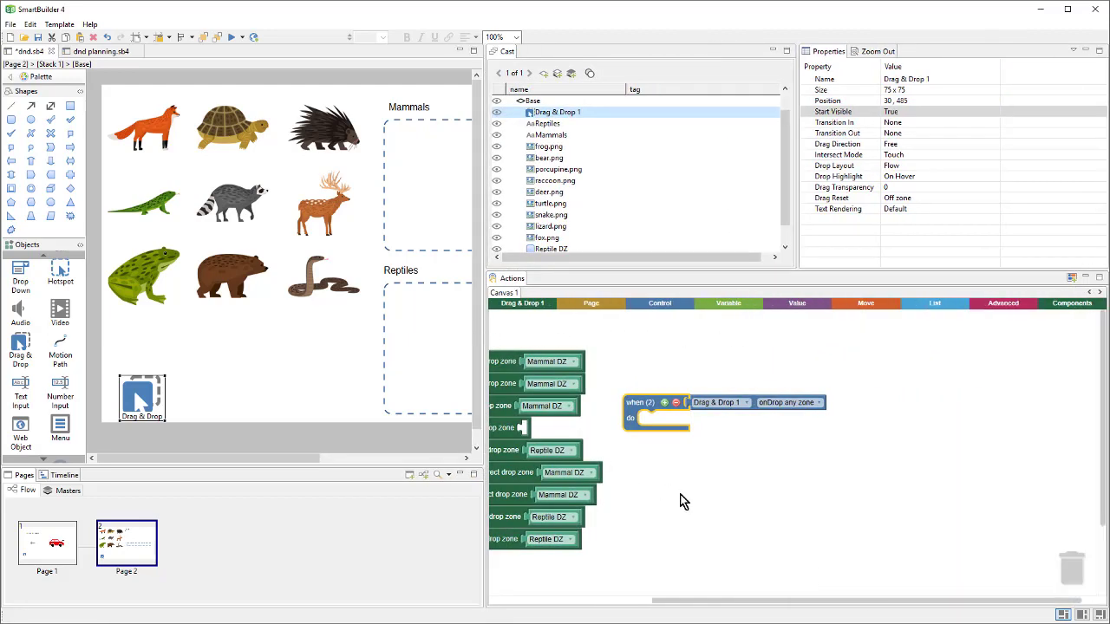
{"action": "left_click_drag", "start_coordinate": [615, 460], "coordinate": [728, 496]}
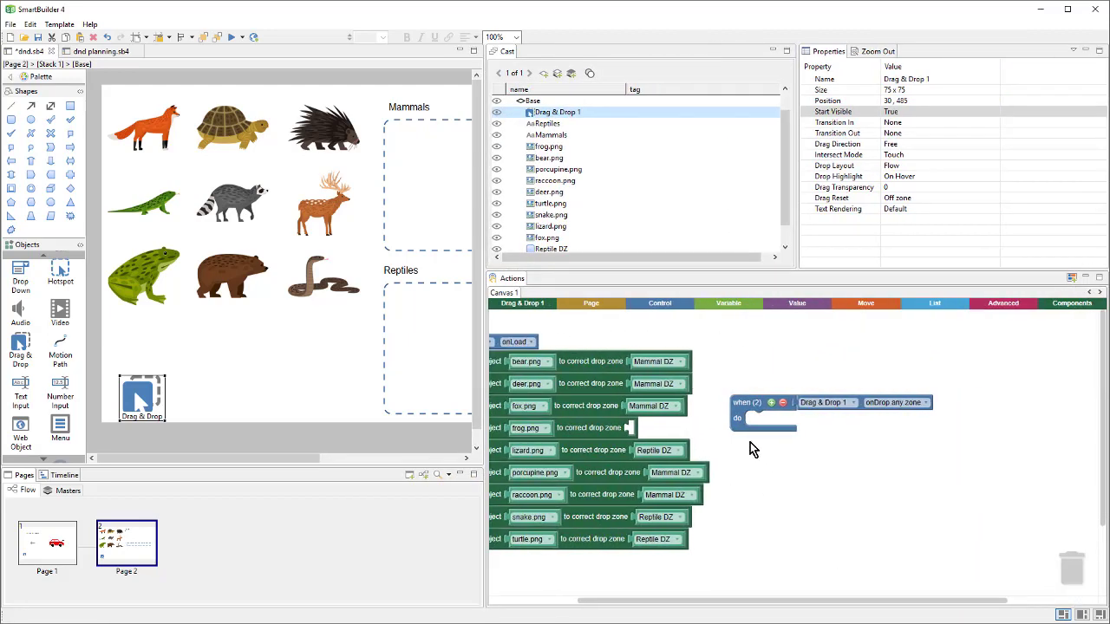
Step: Change the new event block's trigger to onDrop correct zone and display the available Drag & Drop 1 blocks
{"action": "left_click_drag", "start_coordinate": [751, 427], "coordinate": [770, 397]}
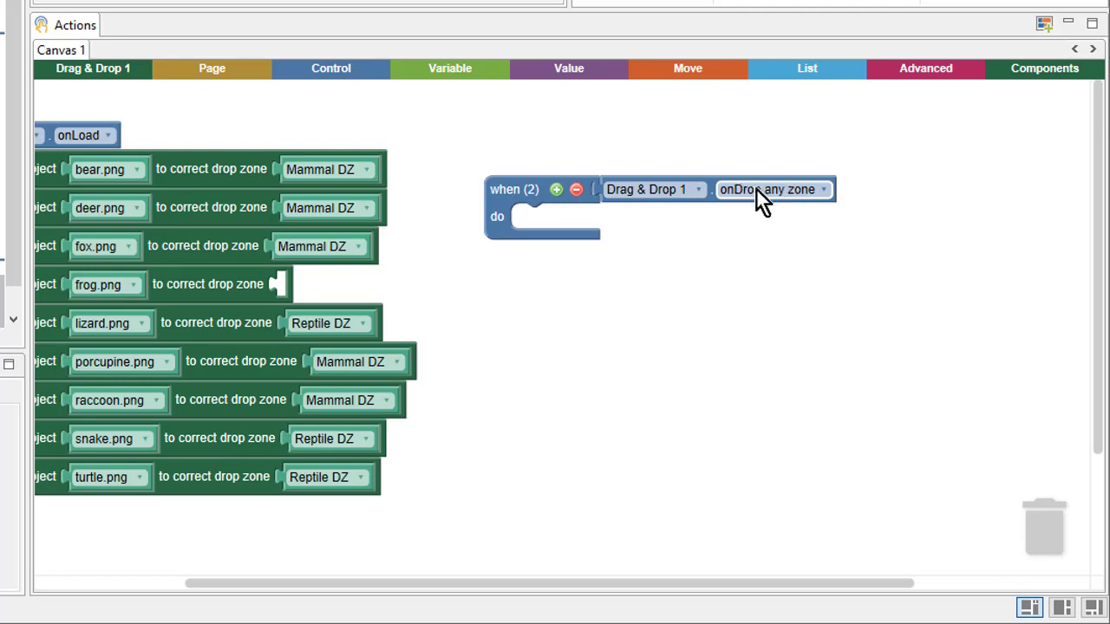
{"action": "left_click", "coordinate": [820, 190]}
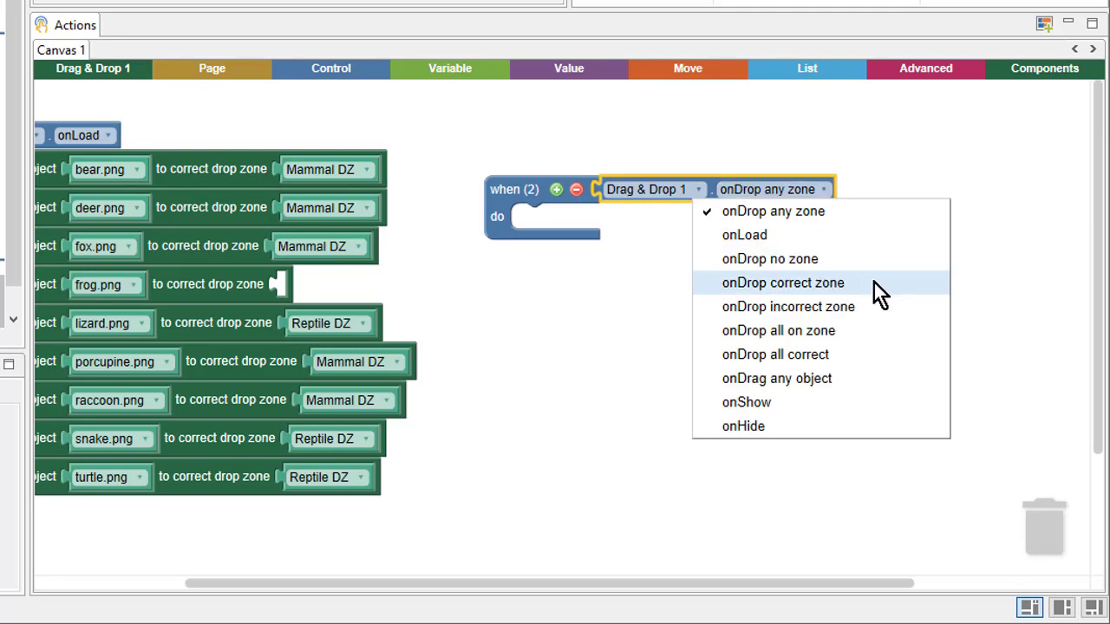
{"action": "left_click", "coordinate": [886, 283]}
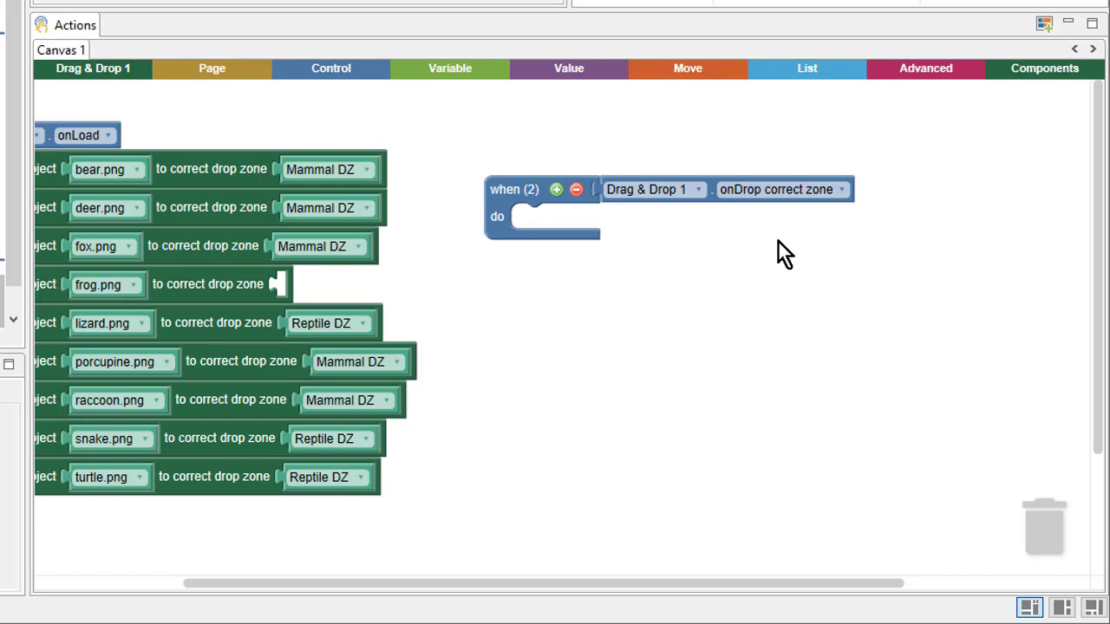
{"action": "left_click", "coordinate": [118, 70]}
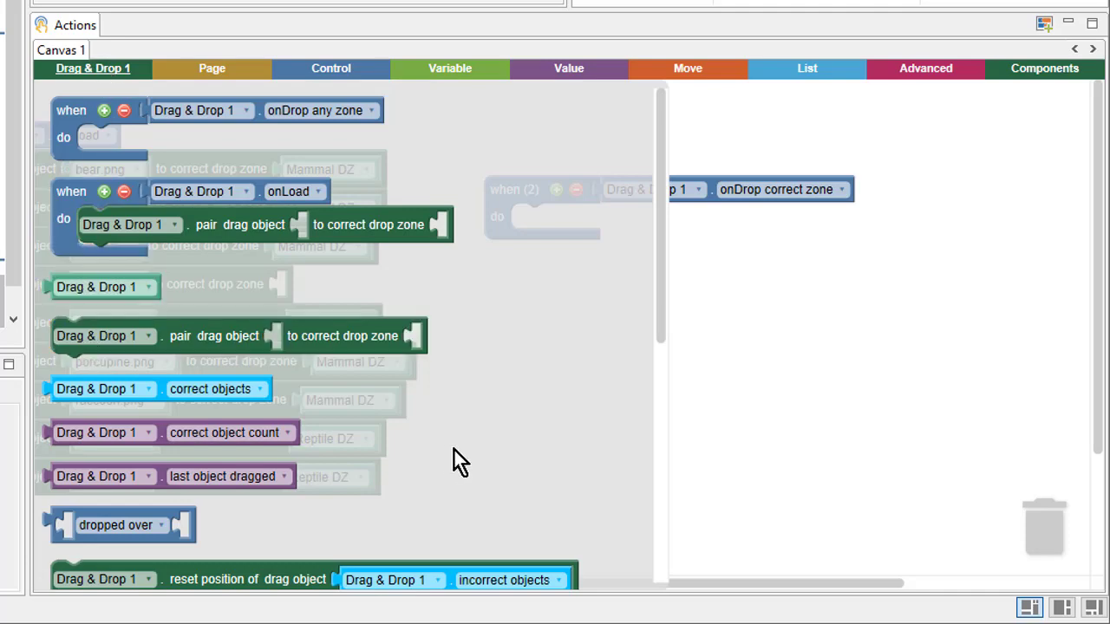
Step: Add a show indicator action for the Drag & Drop 1 correct objects inside the onDrop correct zone event block
{"action": "scroll", "coordinate": [485, 486], "scroll_direction": "down", "scroll_amount": 5}
{"action": "scroll", "coordinate": [510, 390], "scroll_direction": "down", "scroll_amount": 1}
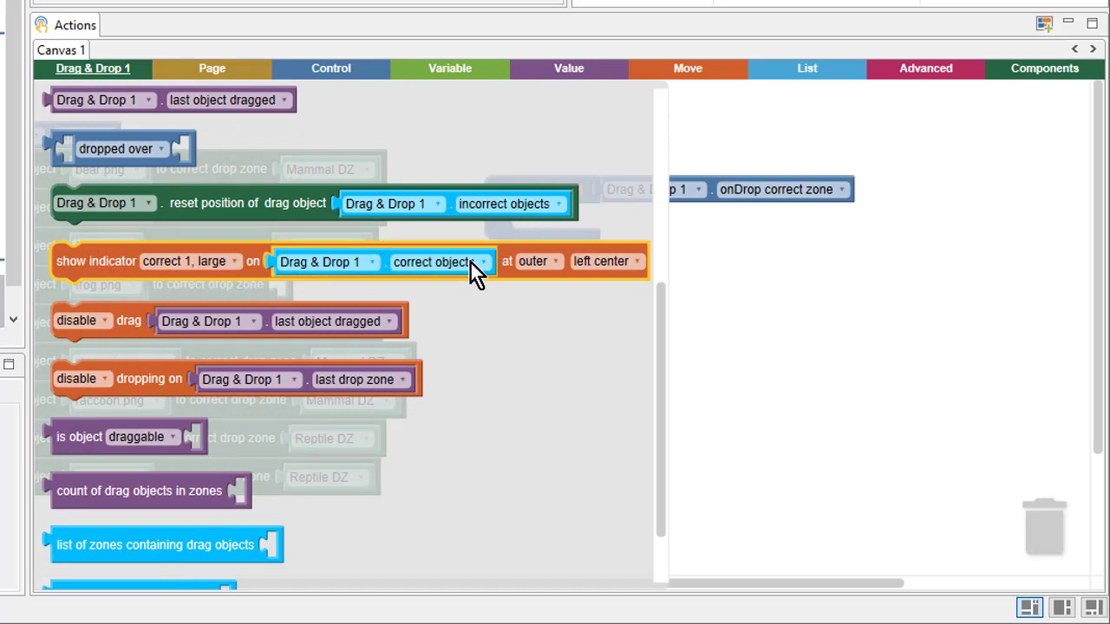
{"action": "left_click_drag", "start_coordinate": [88, 261], "coordinate": [555, 247]}
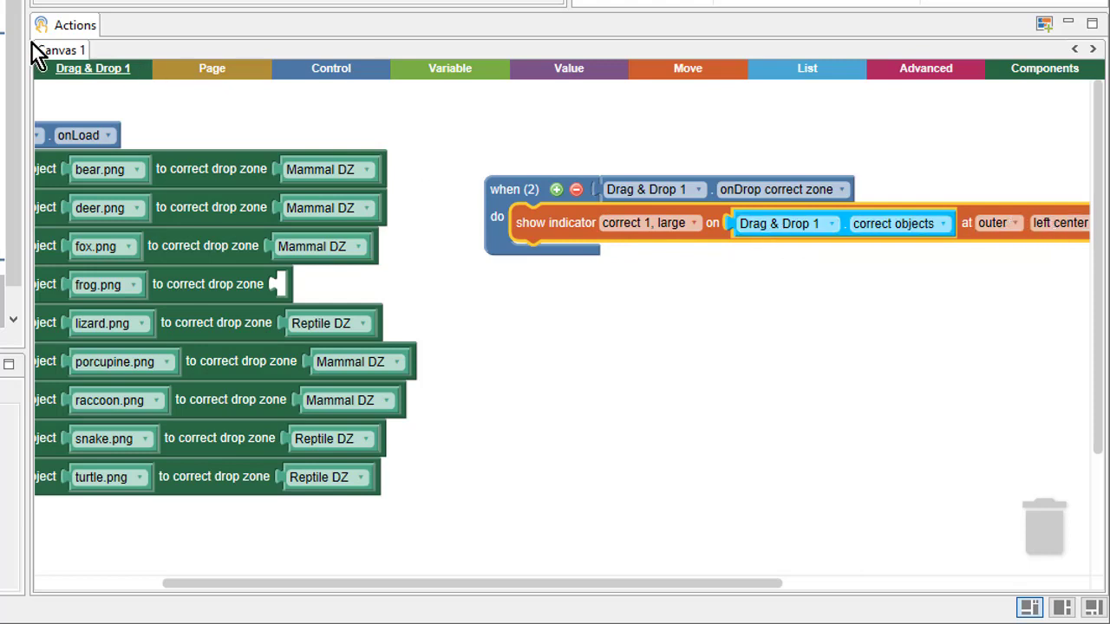
{"action": "left_click", "coordinate": [139, 70]}
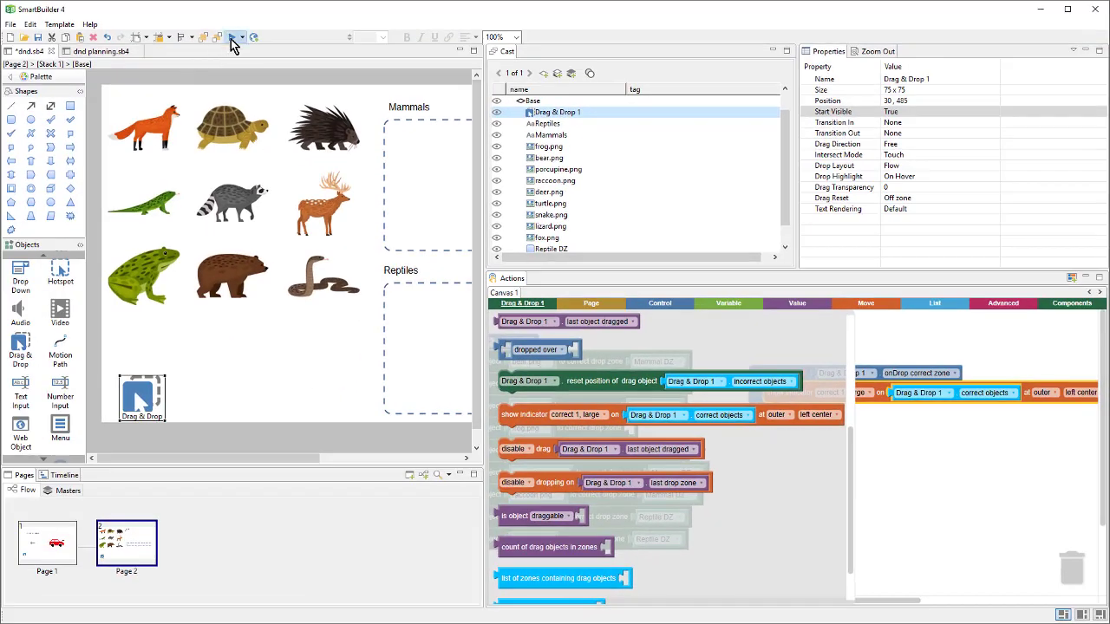
Step: Preview the page, drop the fox and porcupine into the Mammals box, then close the preview
{"action": "left_click", "coordinate": [230, 38]}
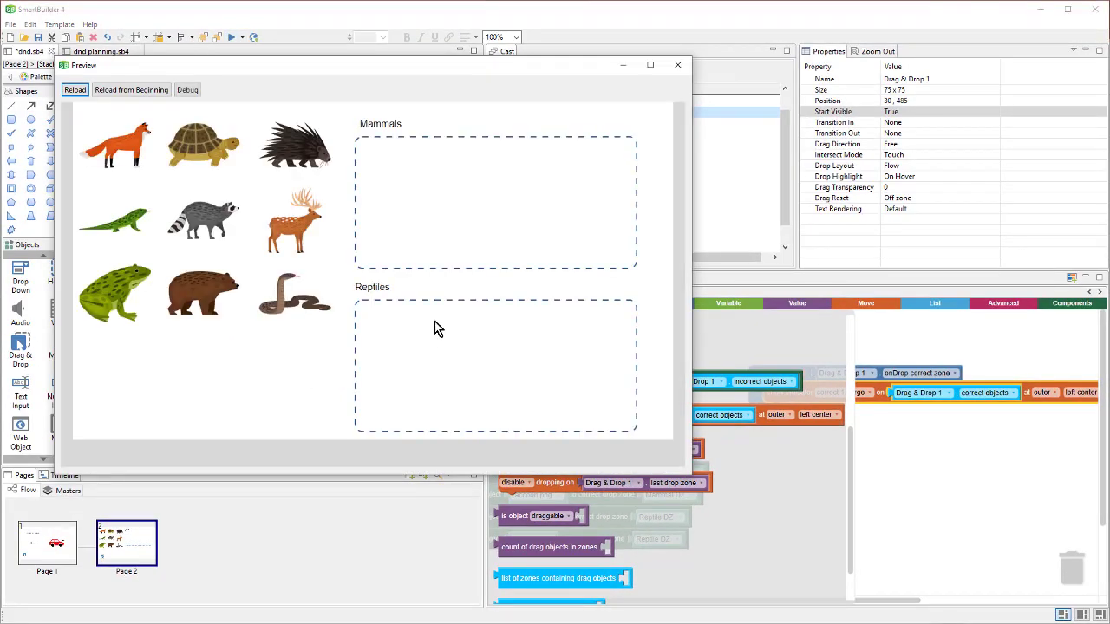
{"action": "left_click_drag", "start_coordinate": [121, 151], "coordinate": [416, 204]}
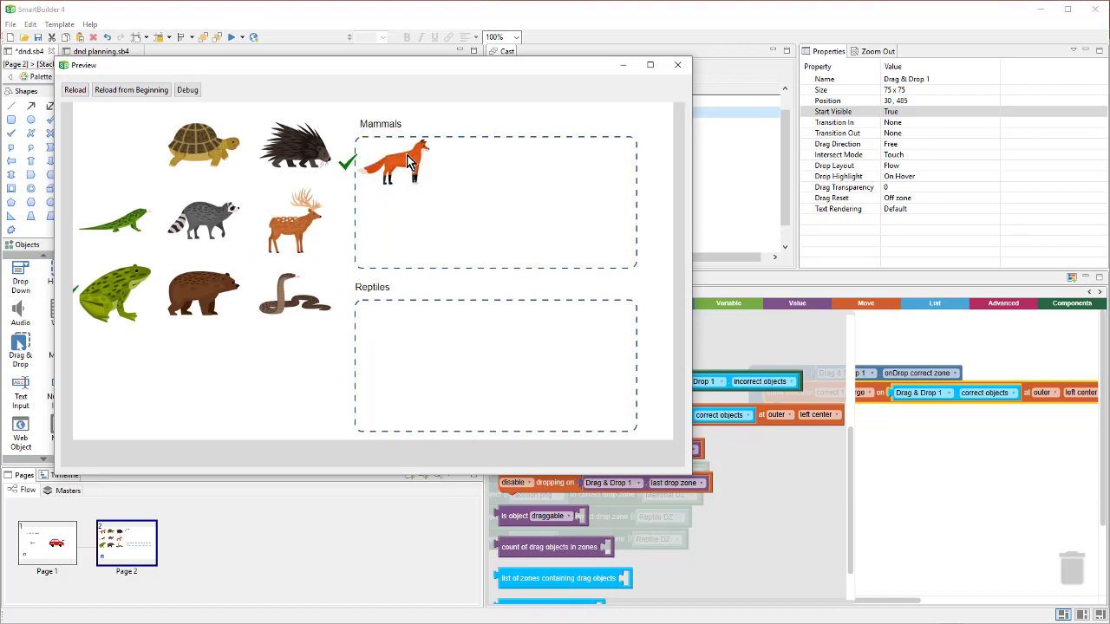
{"action": "left_click_drag", "start_coordinate": [295, 149], "coordinate": [520, 174]}
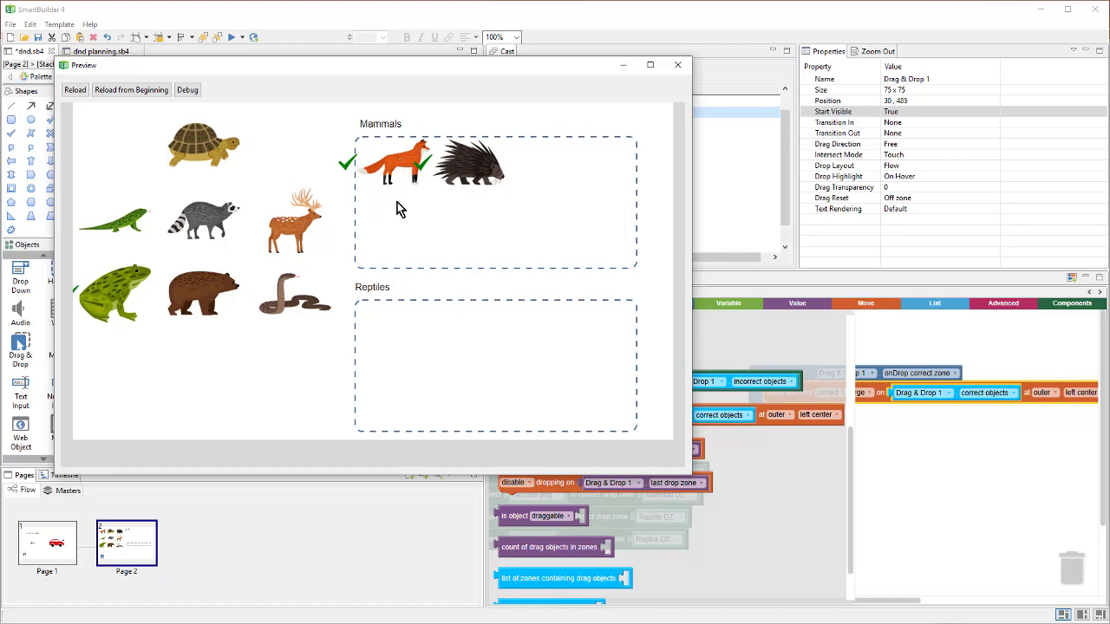
{"action": "left_click", "coordinate": [677, 64]}
Step: Shift the onDrop correct zone event block toward the pairing actions and set its indicator position to center bottom
{"action": "left_click", "coordinate": [946, 487]}
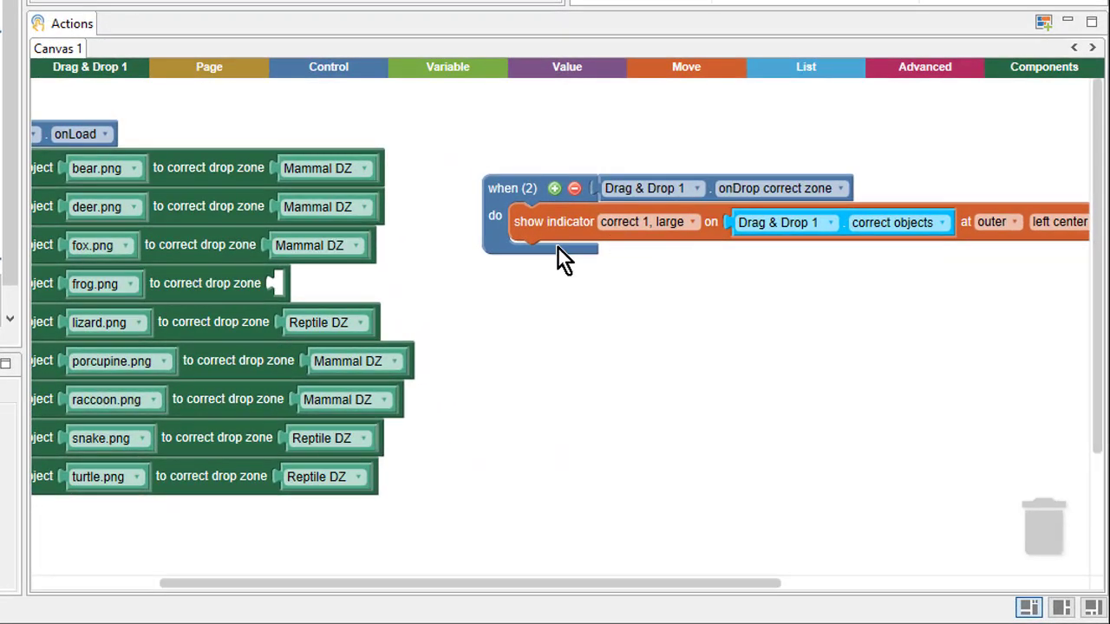
{"action": "left_click_drag", "start_coordinate": [558, 246], "coordinate": [516, 249]}
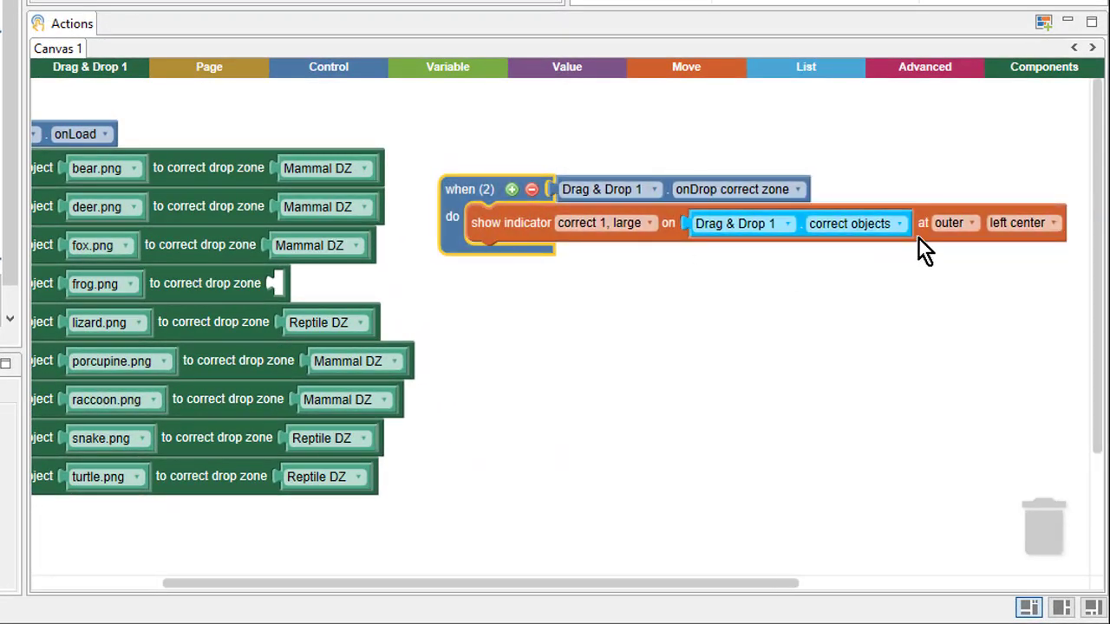
{"action": "left_click", "coordinate": [1040, 225]}
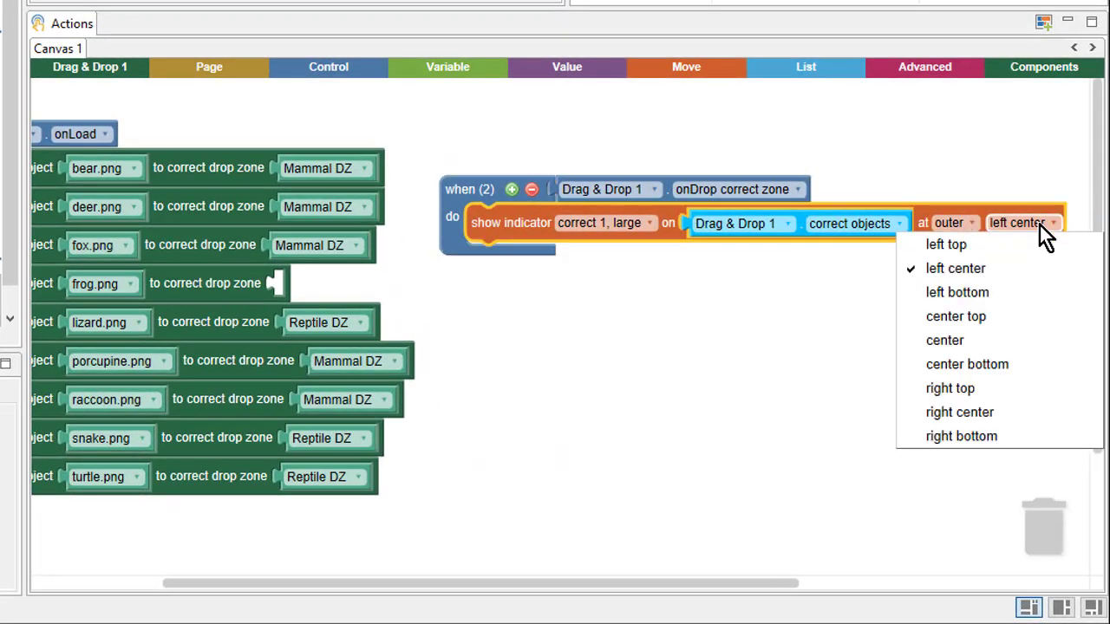
{"action": "left_click", "coordinate": [1029, 365]}
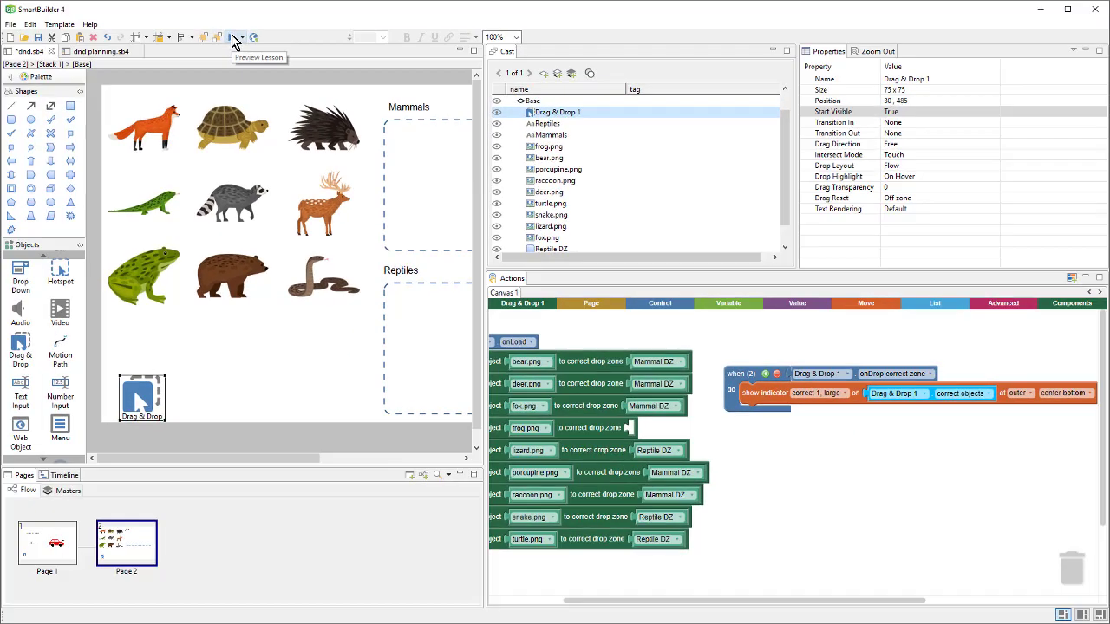
Step: Preview the new indicator position by dropping the porcupine and fox into the Mammals box, then close the preview
{"action": "left_click", "coordinate": [233, 38]}
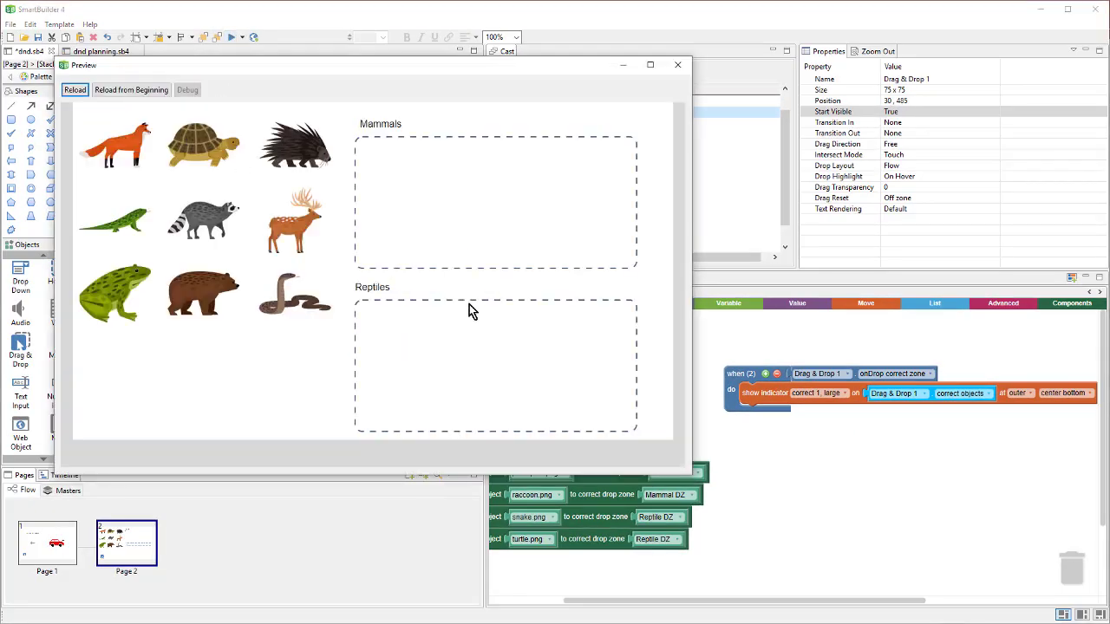
{"action": "left_click_drag", "start_coordinate": [302, 158], "coordinate": [418, 178]}
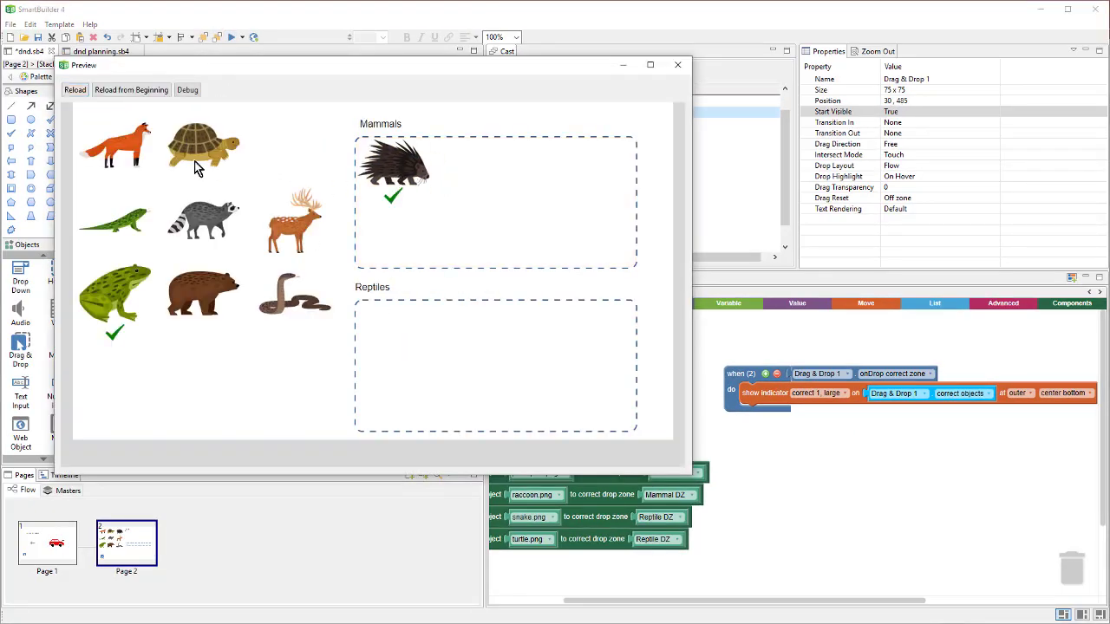
{"action": "left_click_drag", "start_coordinate": [116, 145], "coordinate": [522, 177]}
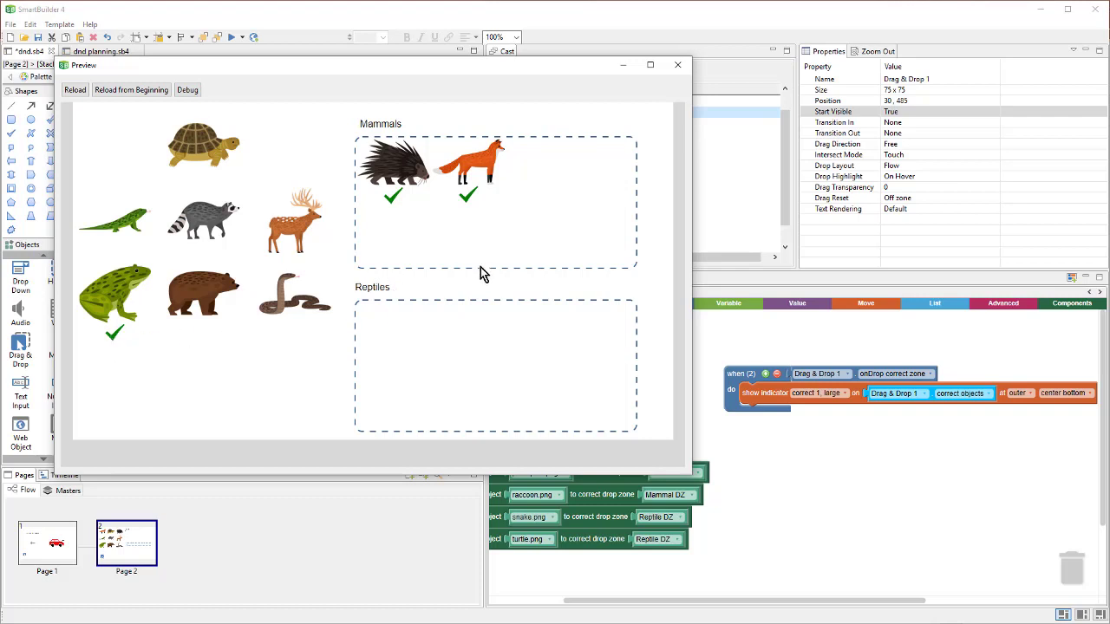
{"action": "left_click", "coordinate": [690, 67]}
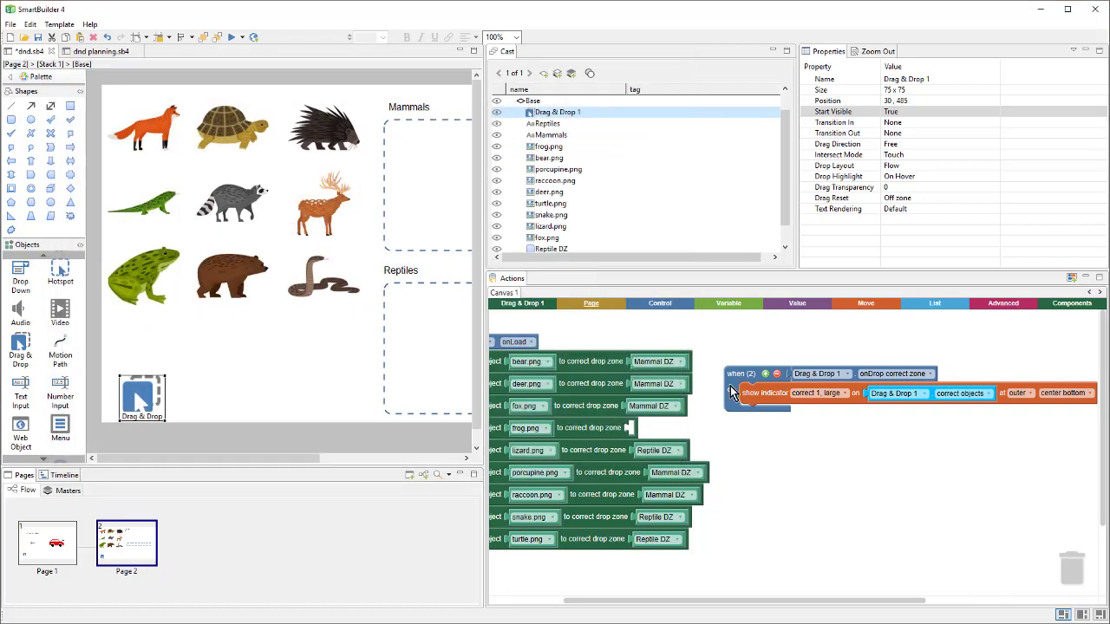
Step: Replace the correct objects block in the show indicator action with Drag & Drop 1 last object dropped
{"action": "left_click_drag", "start_coordinate": [962, 392], "coordinate": [889, 483]}
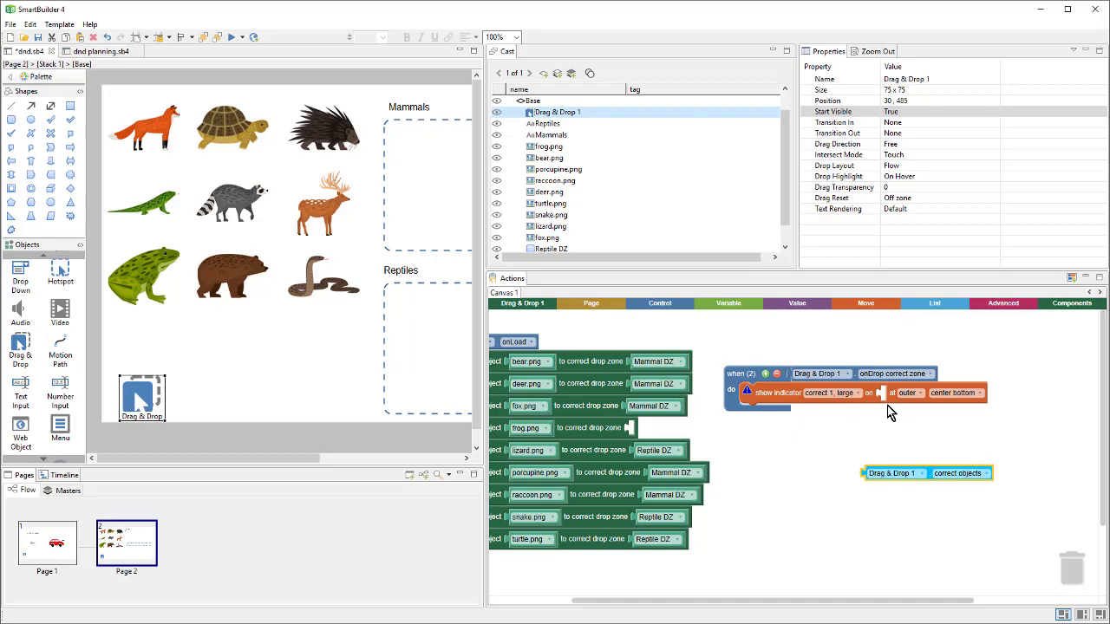
{"action": "left_click", "coordinate": [199, 409]}
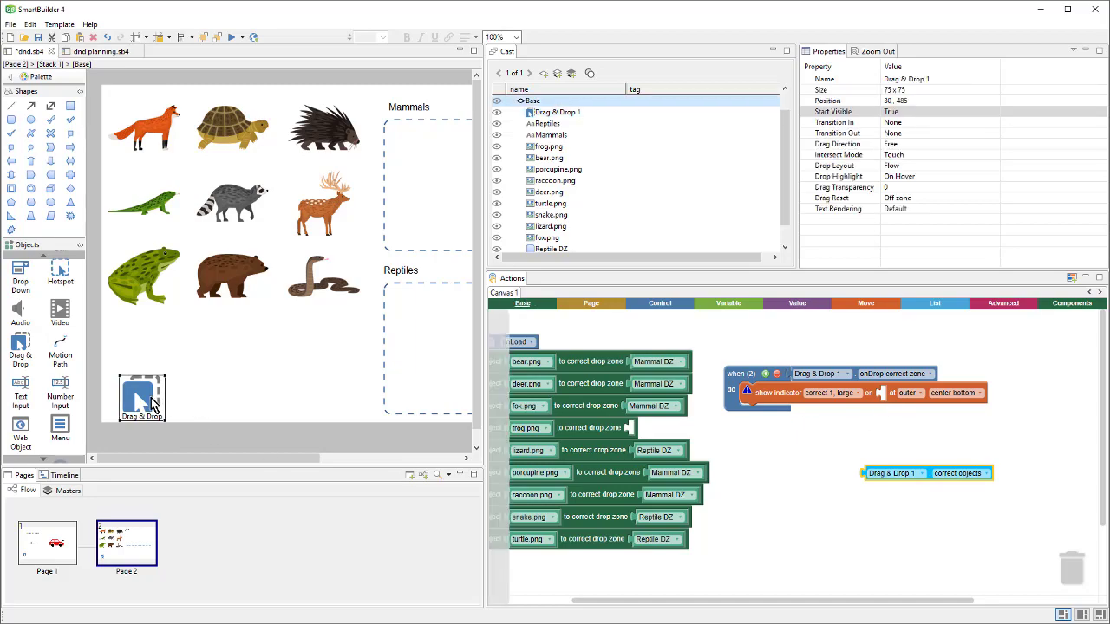
{"action": "left_click", "coordinate": [152, 405]}
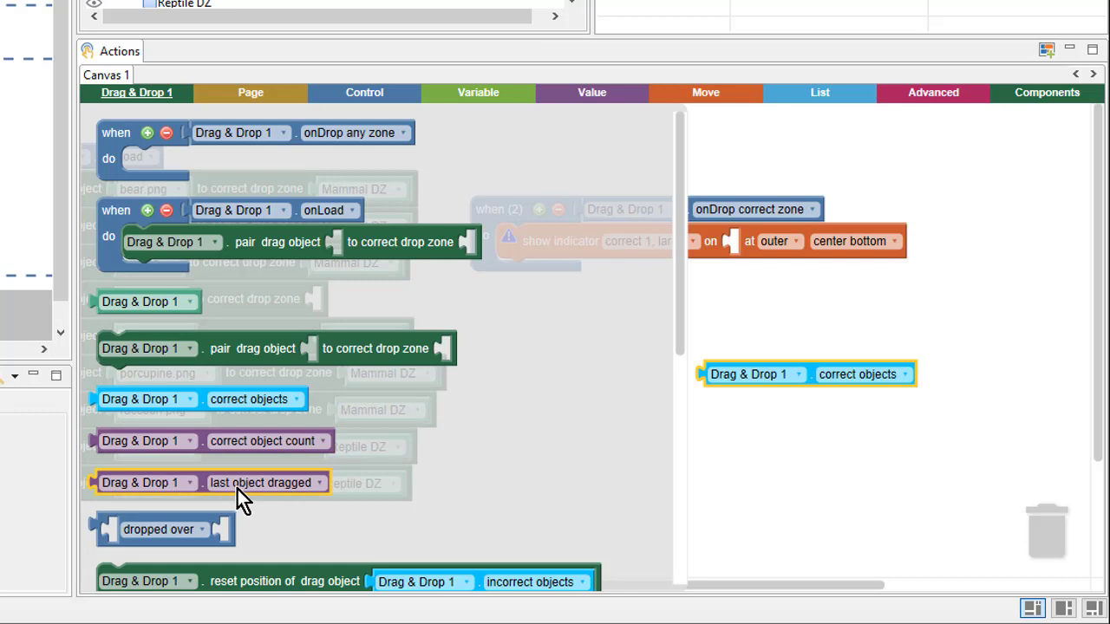
{"action": "left_click_drag", "start_coordinate": [240, 500], "coordinate": [723, 322]}
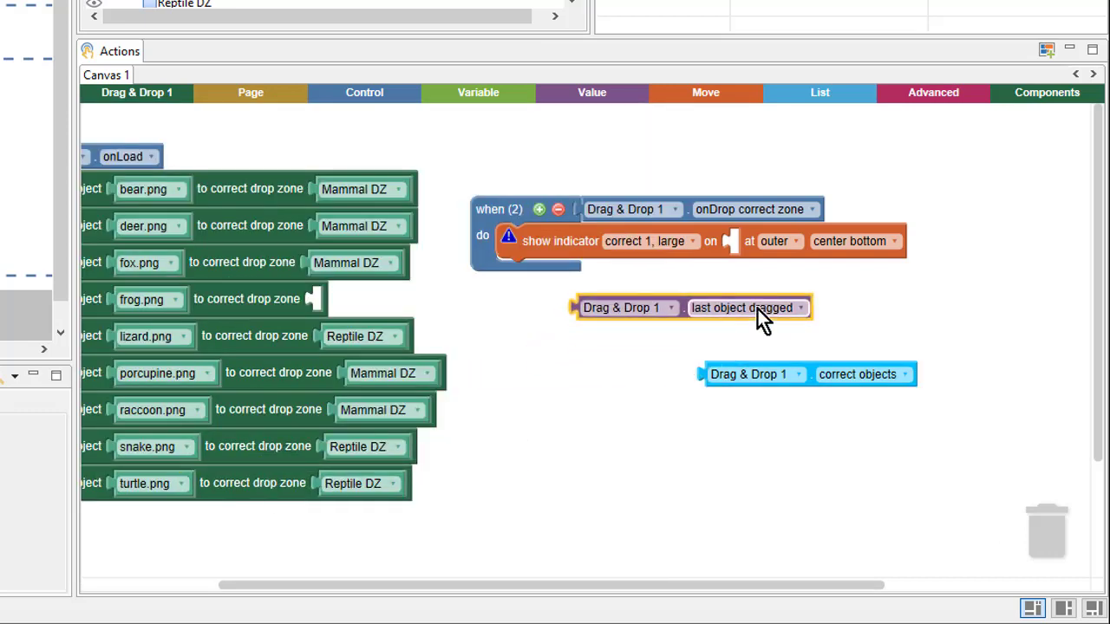
{"action": "left_click", "coordinate": [804, 316]}
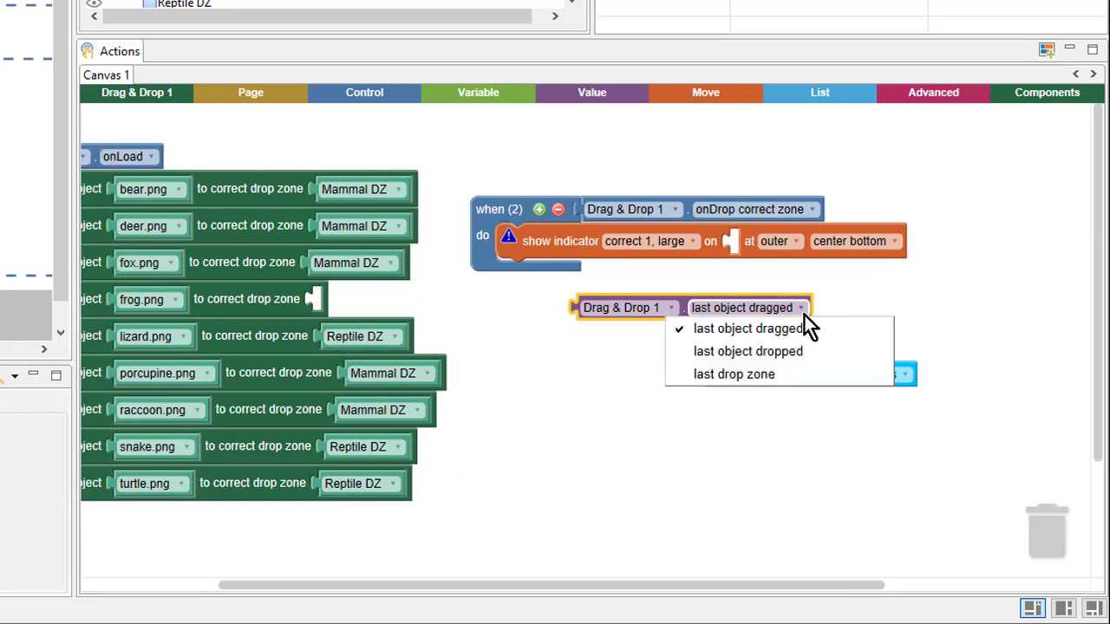
{"action": "left_click", "coordinate": [837, 356]}
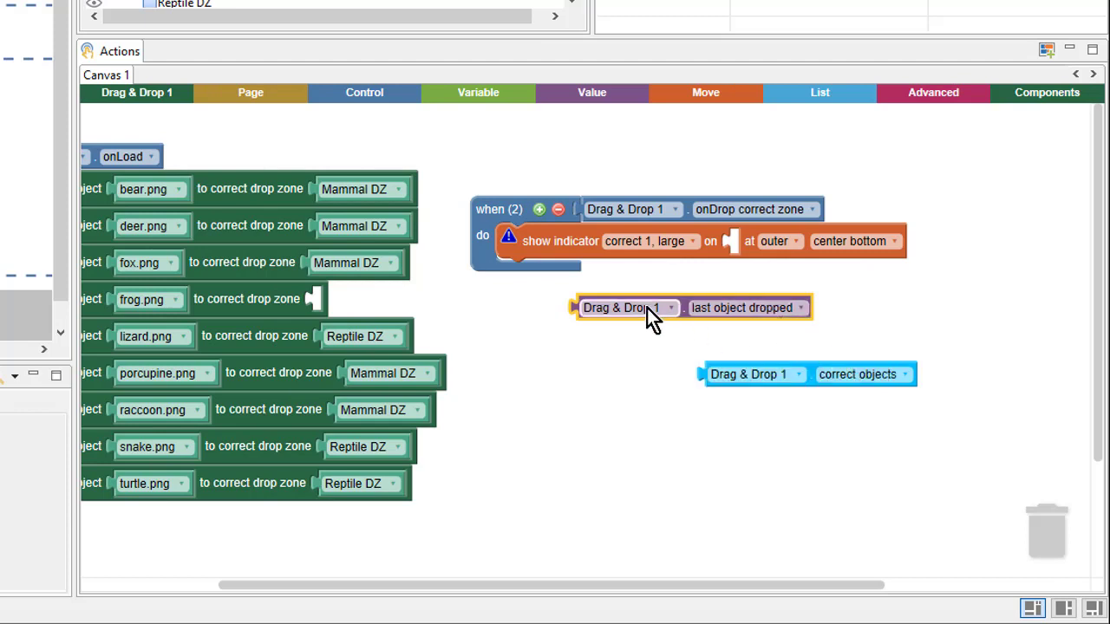
{"action": "left_click_drag", "start_coordinate": [647, 308], "coordinate": [802, 244]}
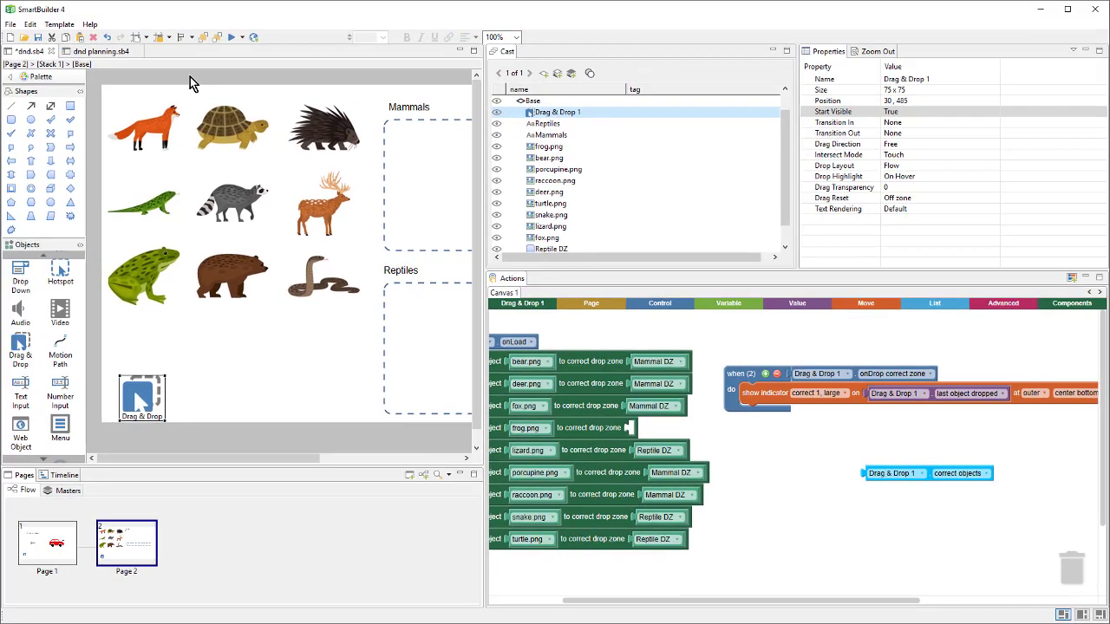
Step: Preview the page, dropping the fox into the Mammals box and the turtle and deer into the Reptiles box
{"action": "left_click", "coordinate": [231, 37]}
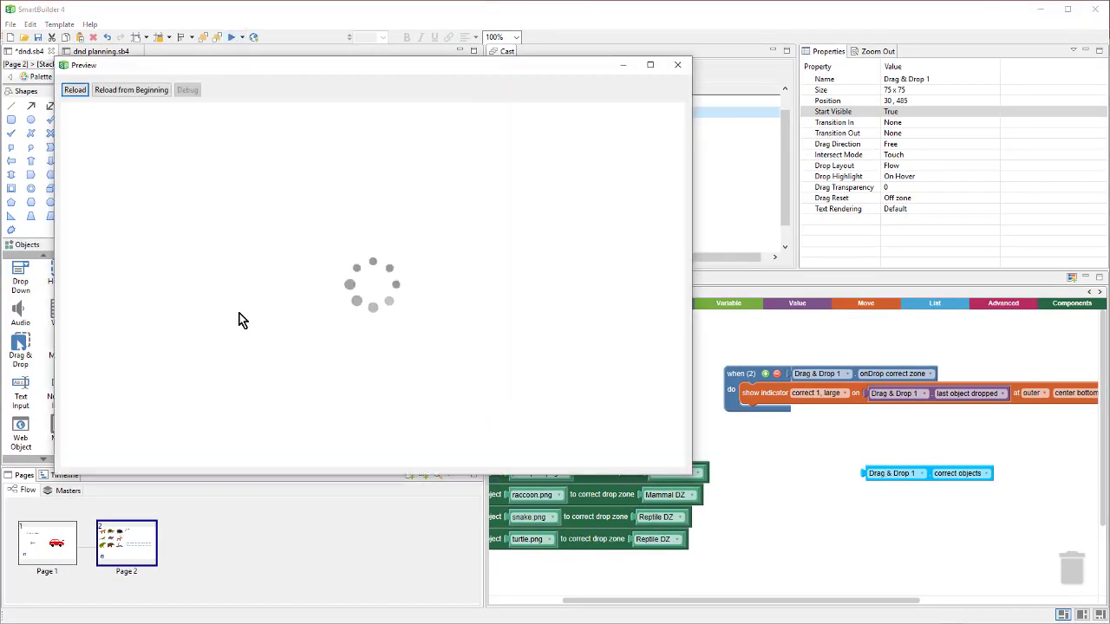
{"action": "left_click_drag", "start_coordinate": [131, 156], "coordinate": [398, 193]}
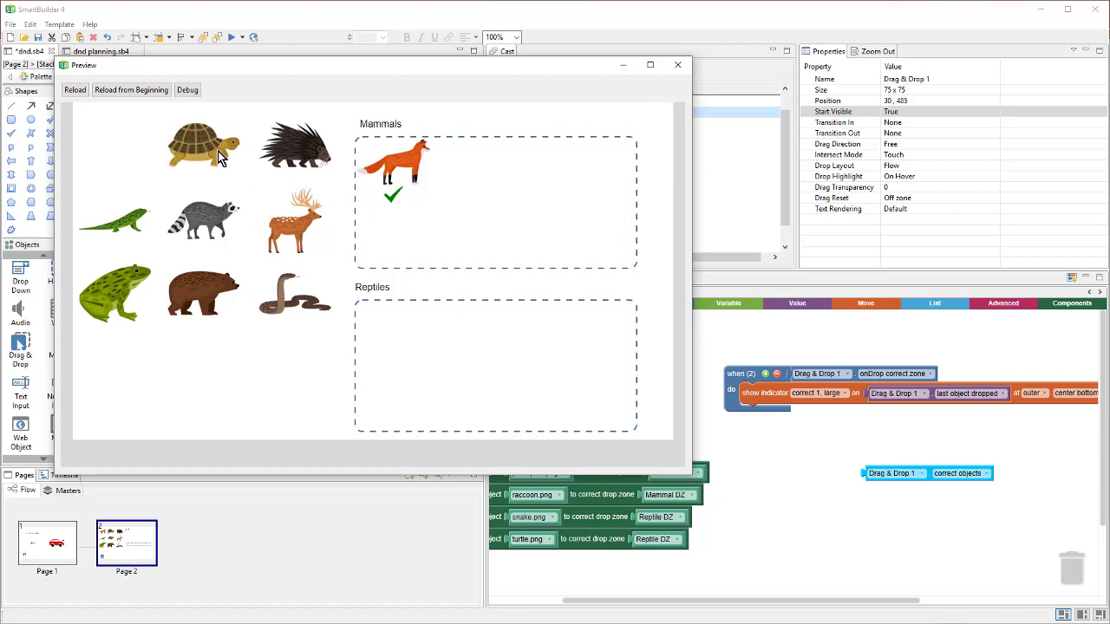
{"action": "left_click_drag", "start_coordinate": [219, 157], "coordinate": [469, 370]}
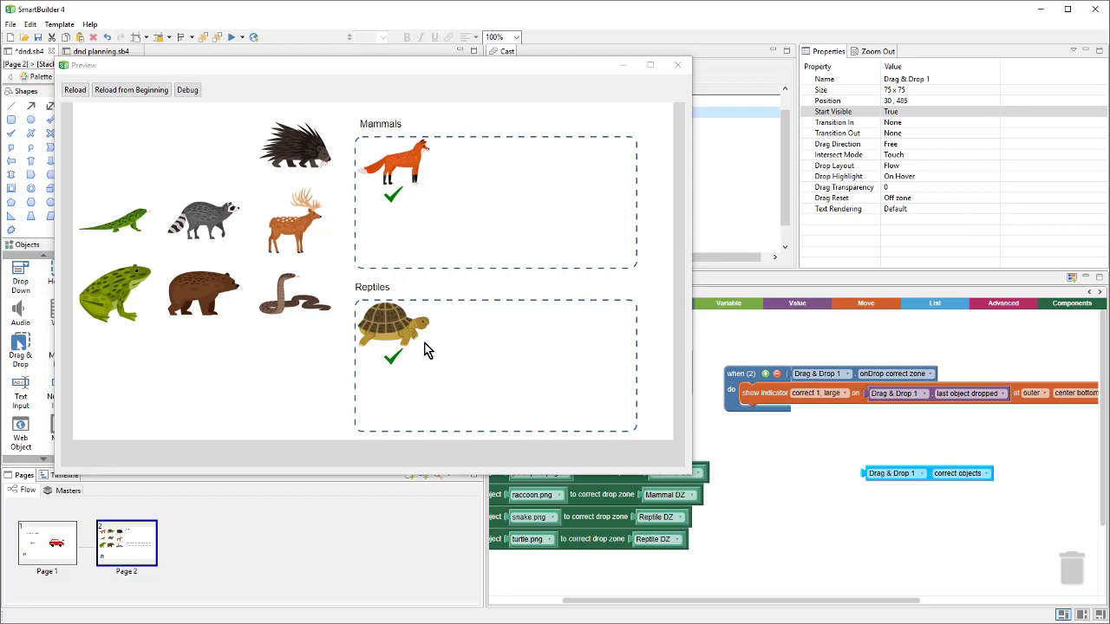
{"action": "left_click_drag", "start_coordinate": [287, 227], "coordinate": [458, 347]}
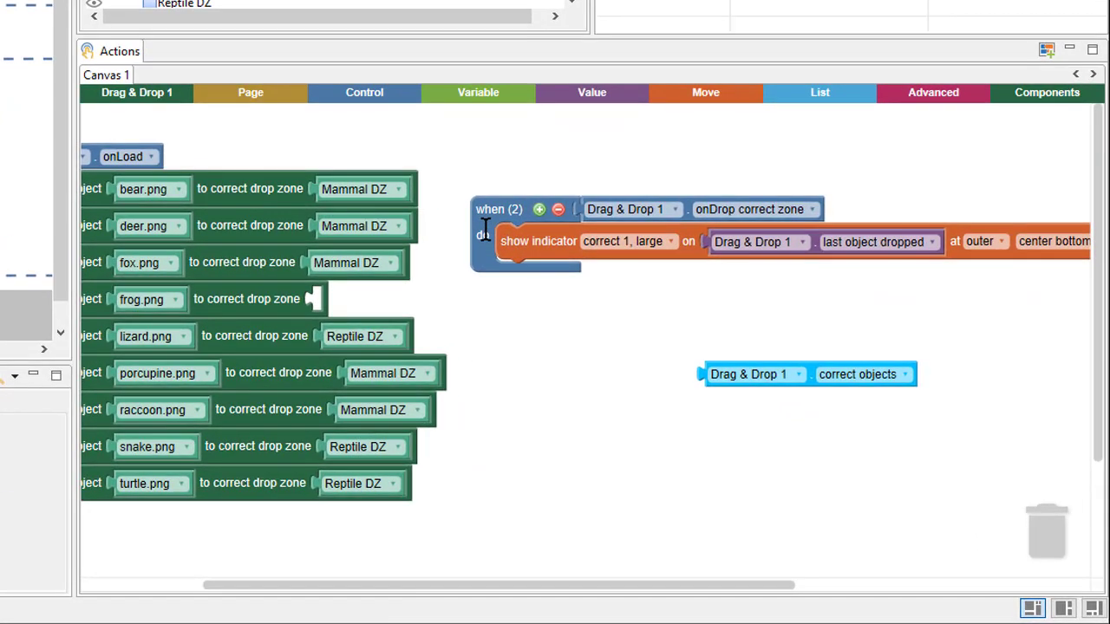
Step: Duplicate the onDrop correct zone event block, place the copy directly beneath it, and delete the detached correct objects block
{"action": "right_click", "coordinate": [731, 385]}
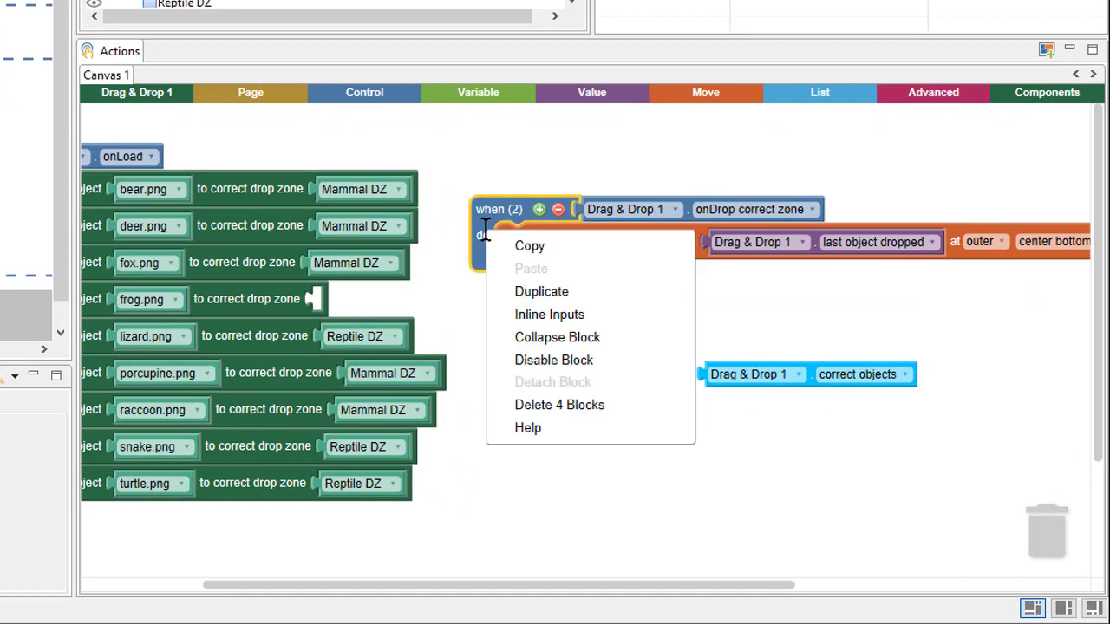
{"action": "left_click", "coordinate": [627, 291]}
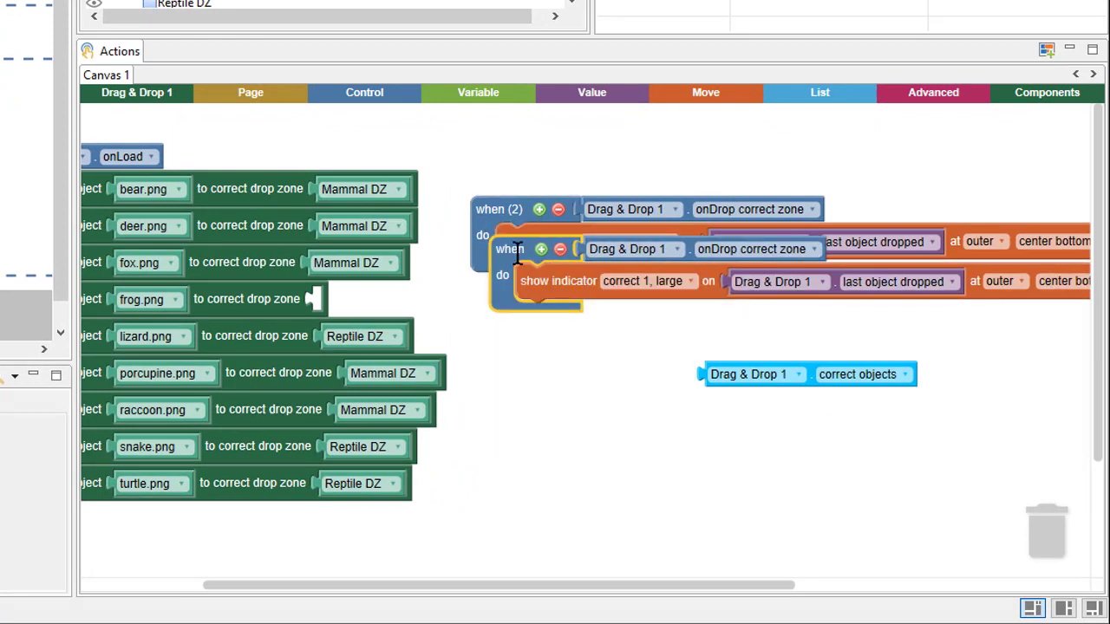
{"action": "left_click_drag", "start_coordinate": [508, 250], "coordinate": [487, 297]}
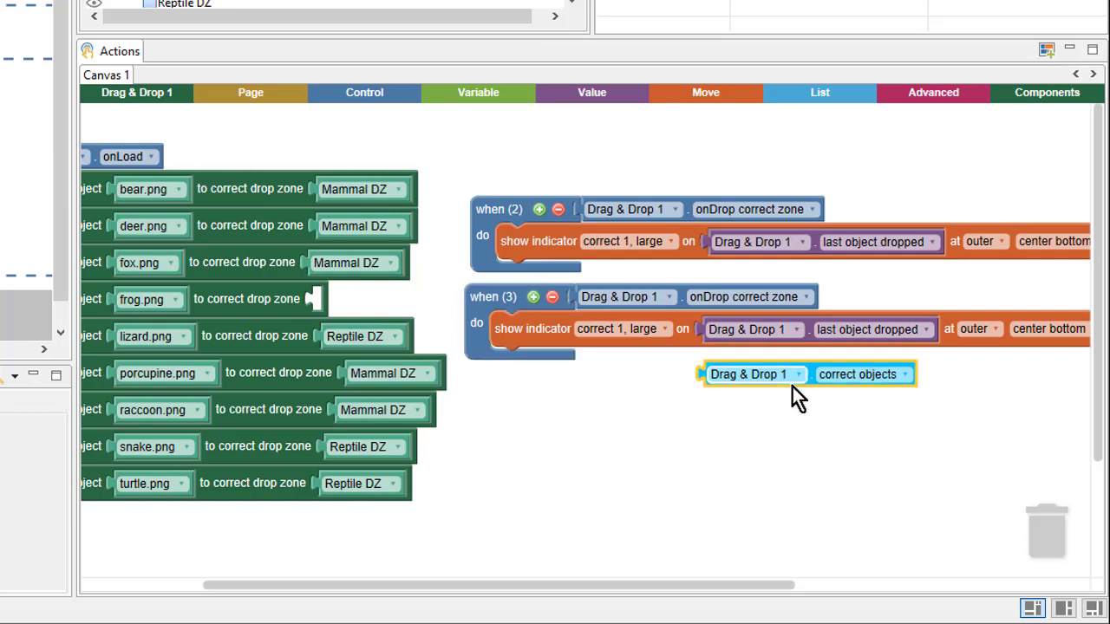
{"action": "left_click_drag", "start_coordinate": [792, 387], "coordinate": [1041, 531]}
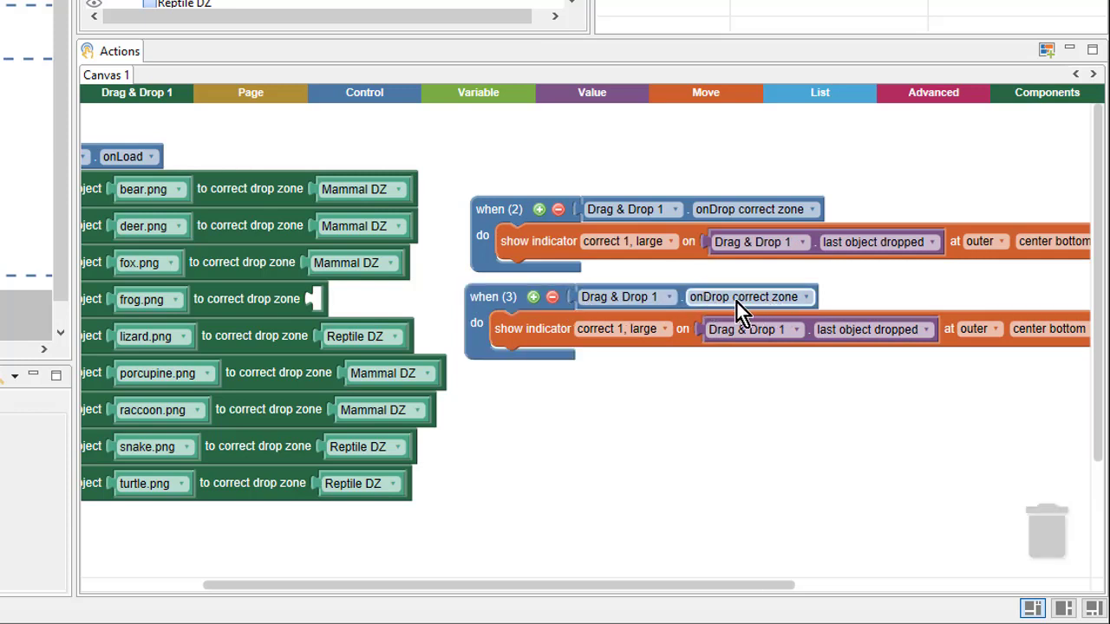
Step: Set the duplicated event block's trigger to onDrop incorrect zone and its indicator to incorrect 1, large
{"action": "left_click", "coordinate": [803, 300]}
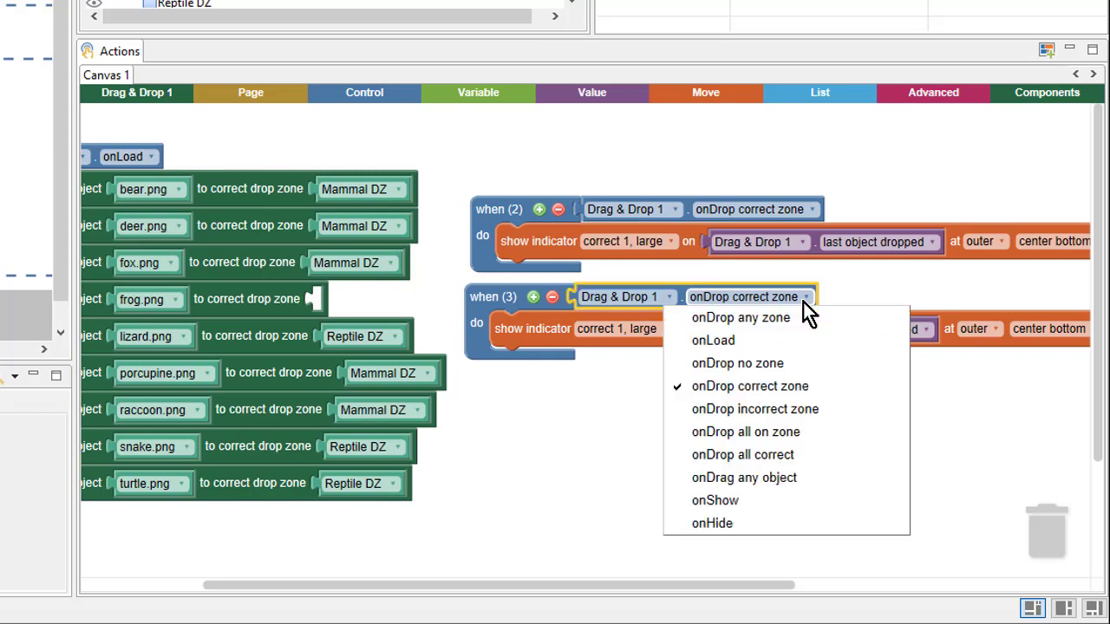
{"action": "left_click", "coordinate": [846, 422]}
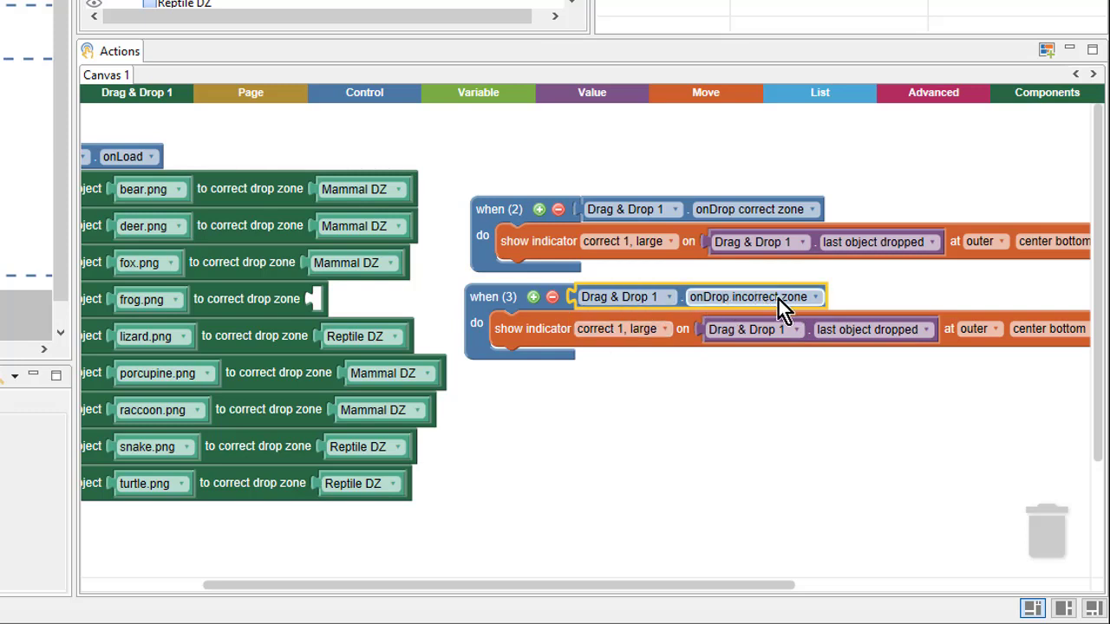
{"action": "left_click", "coordinate": [621, 334]}
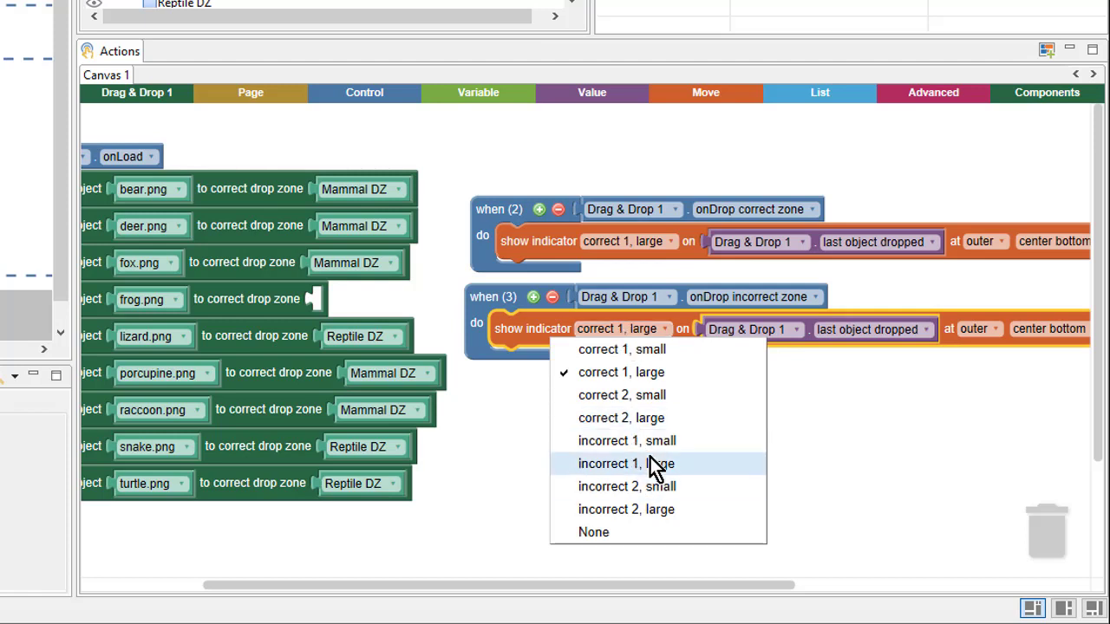
{"action": "left_click", "coordinate": [699, 466]}
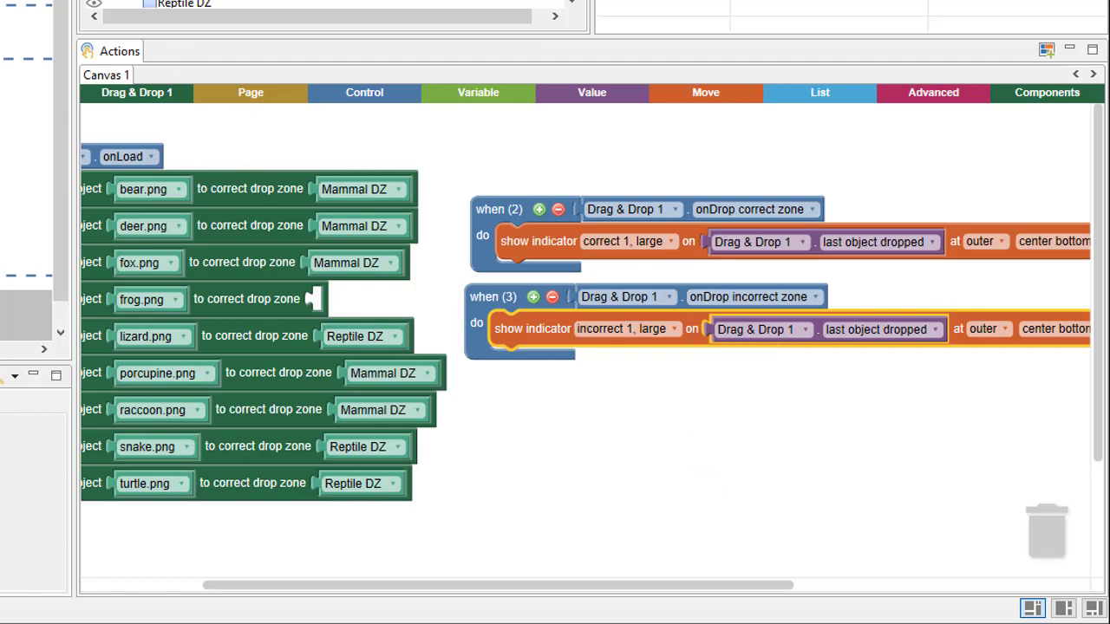
Step: Preview the page and drop the snake into the Mammals box
{"action": "left_click", "coordinate": [232, 37]}
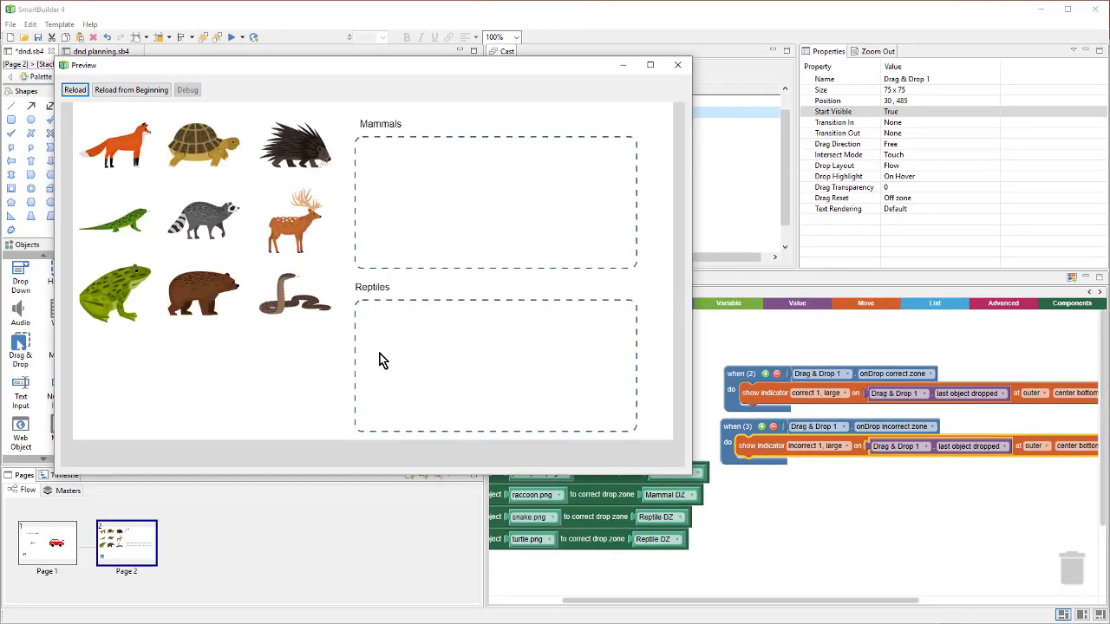
{"action": "left_click_drag", "start_coordinate": [308, 308], "coordinate": [437, 191]}
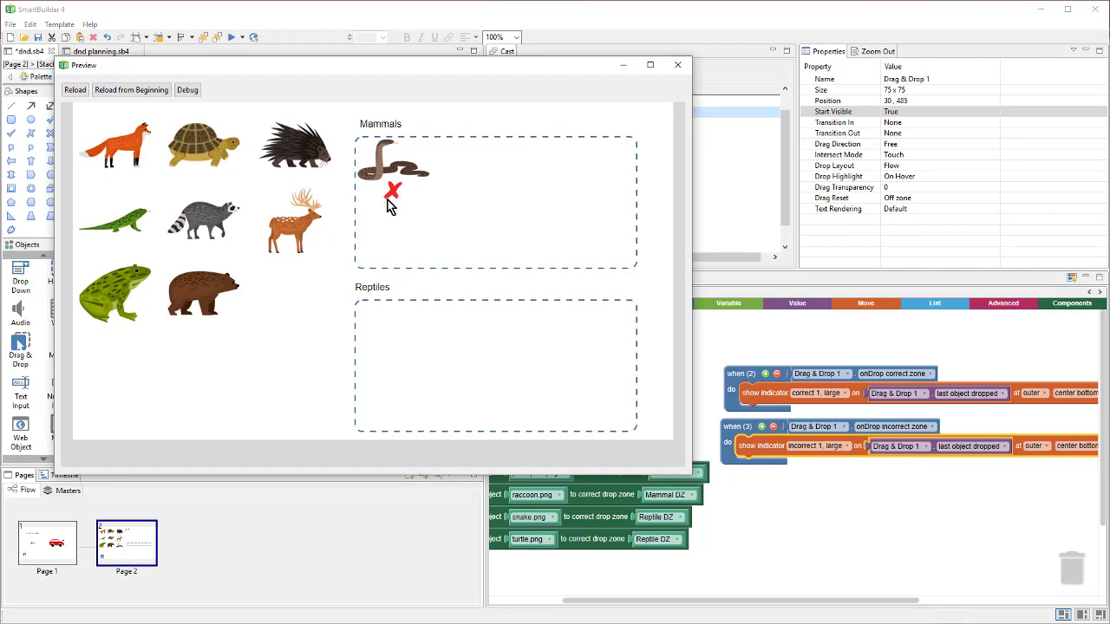
{"action": "left_click", "coordinate": [666, 65]}
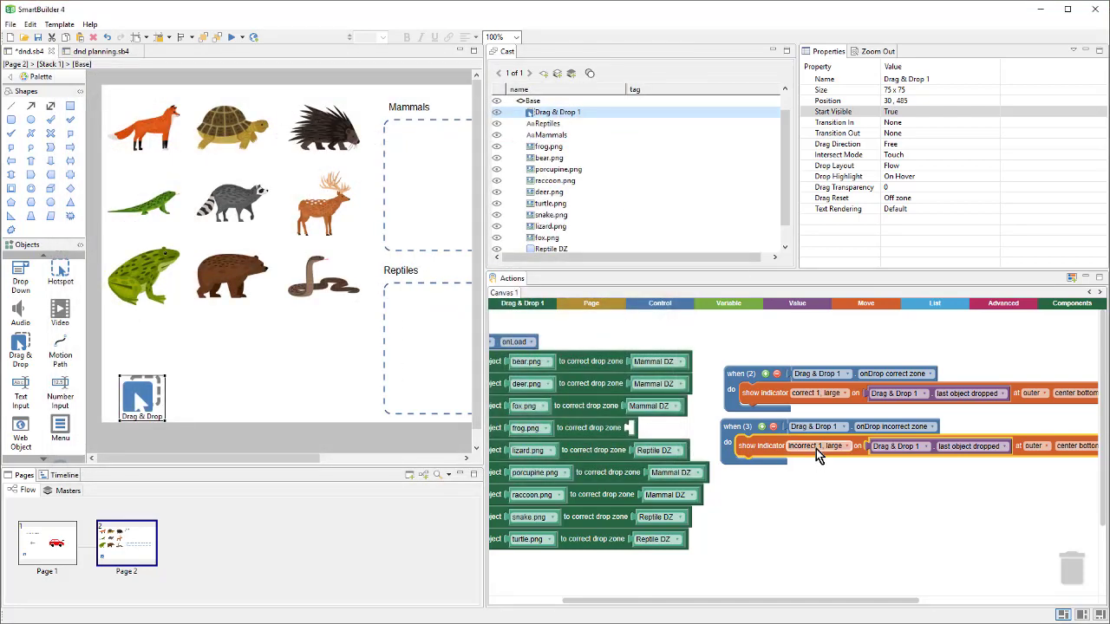
Step: Set the incorrect zone event's indicator to incorrect 2, large and the correct zone event's indicator to correct 2, large
{"action": "left_click", "coordinate": [816, 449]}
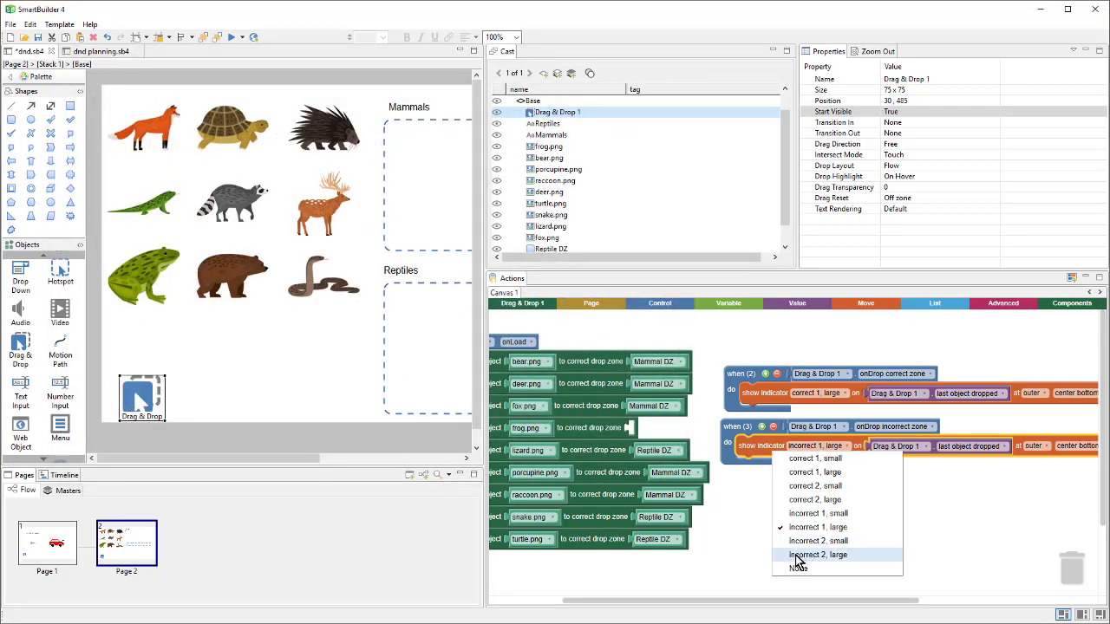
{"action": "left_click", "coordinate": [837, 555]}
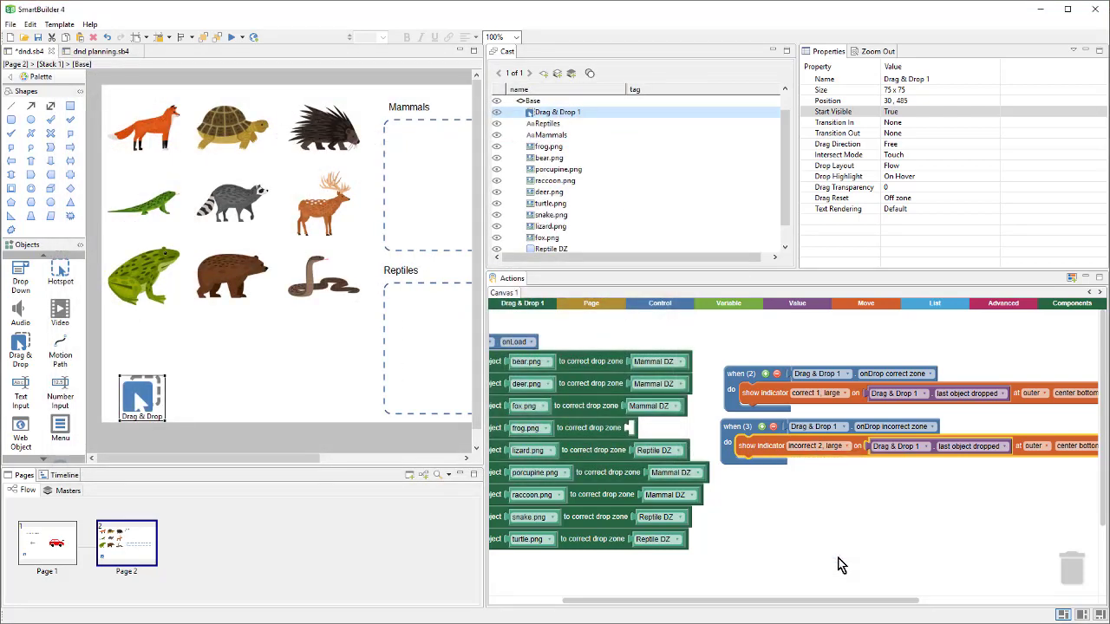
{"action": "left_click", "coordinate": [821, 393]}
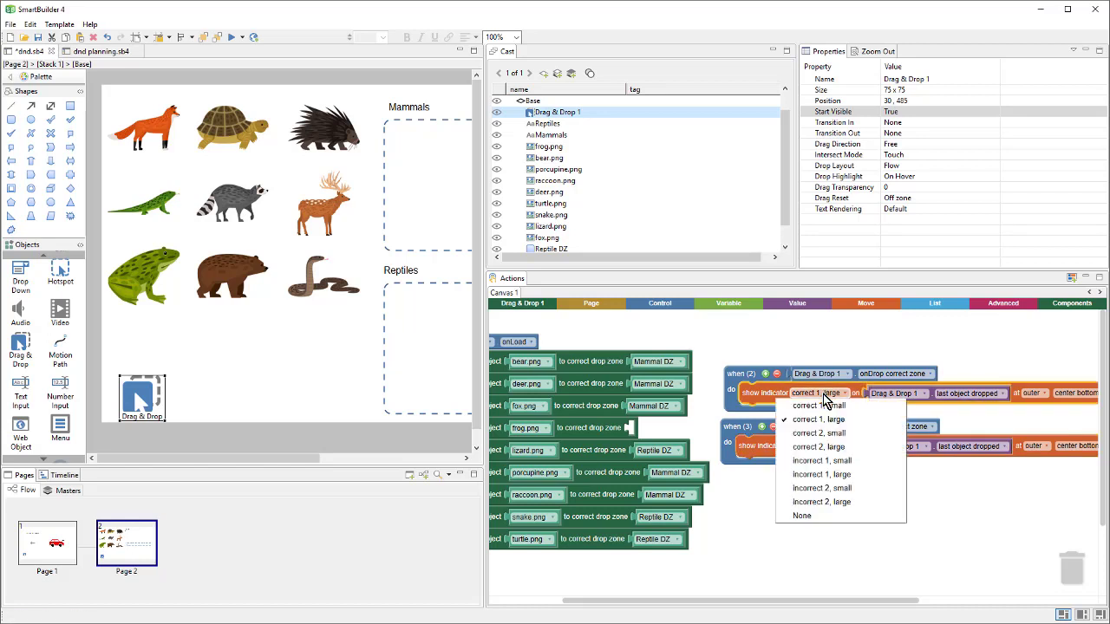
{"action": "left_click", "coordinate": [846, 448]}
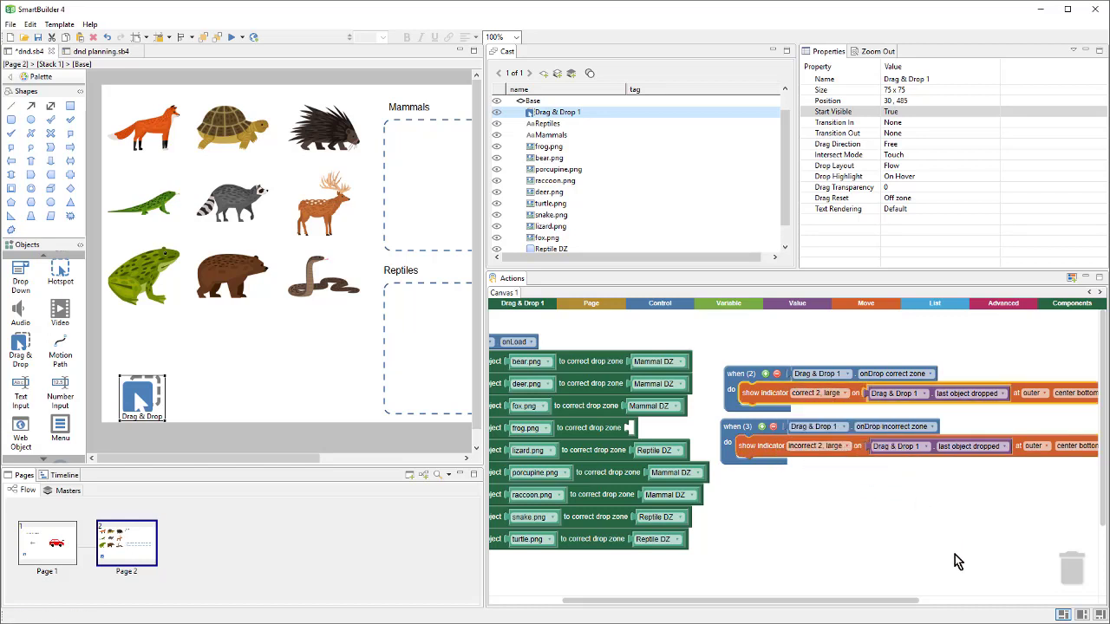
Step: Preview the page, dropping the deer, porcupine, turtle, fox and lizard into the Mammals box and the raccoon into the Reptiles box
{"action": "left_click", "coordinate": [233, 37]}
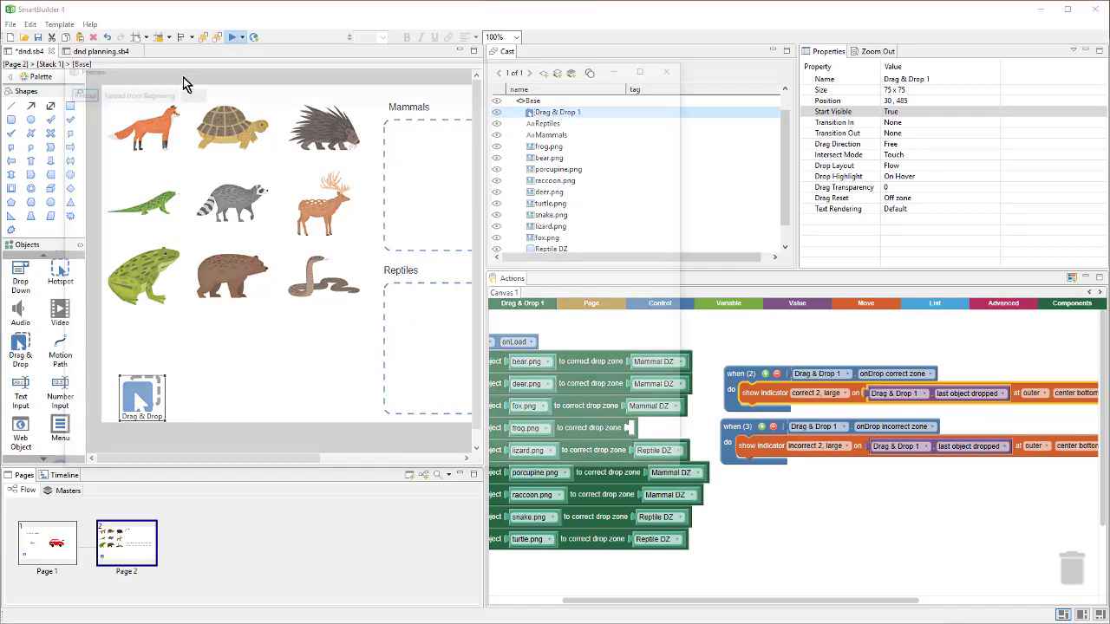
{"action": "left_click_drag", "start_coordinate": [301, 247], "coordinate": [418, 218]}
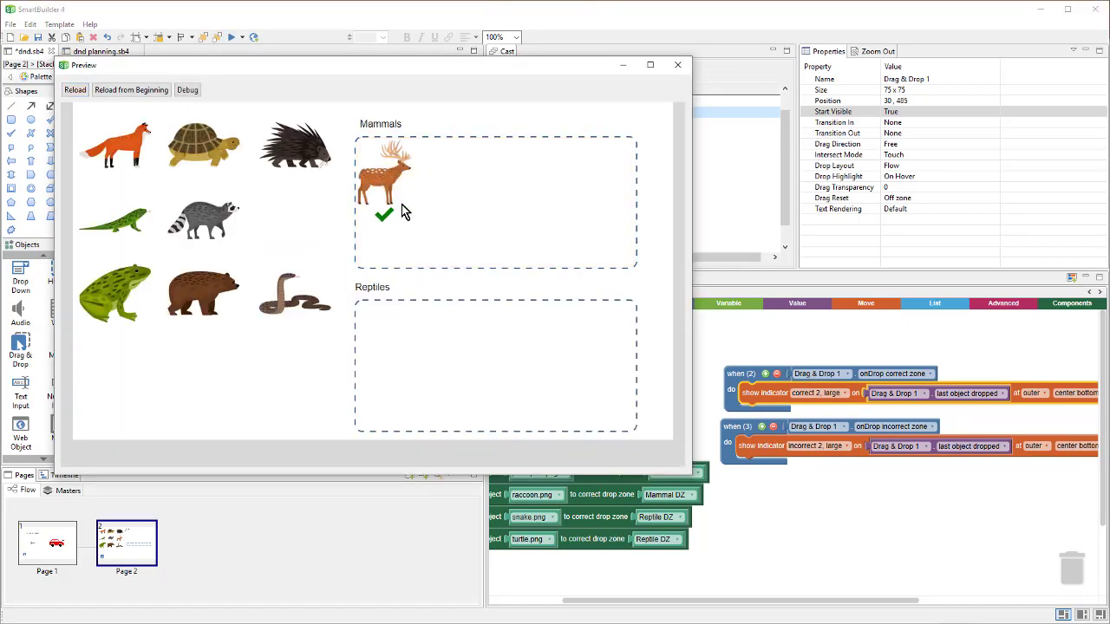
{"action": "left_click_drag", "start_coordinate": [238, 219], "coordinate": [443, 357]}
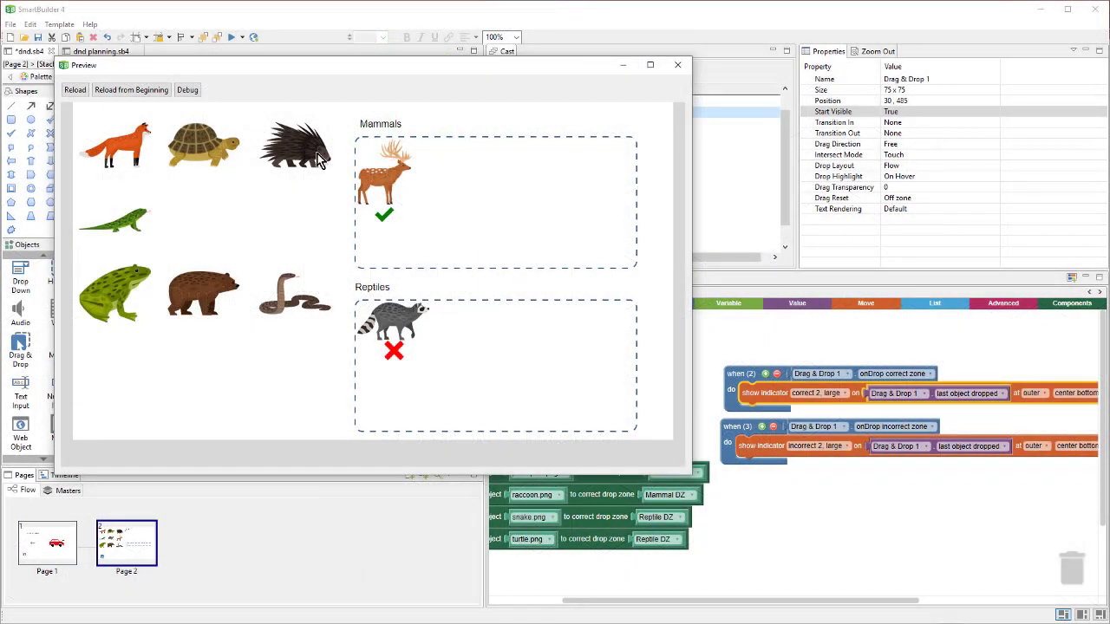
{"action": "left_click_drag", "start_coordinate": [318, 156], "coordinate": [494, 165]}
{"action": "left_click_drag", "start_coordinate": [232, 154], "coordinate": [514, 149]}
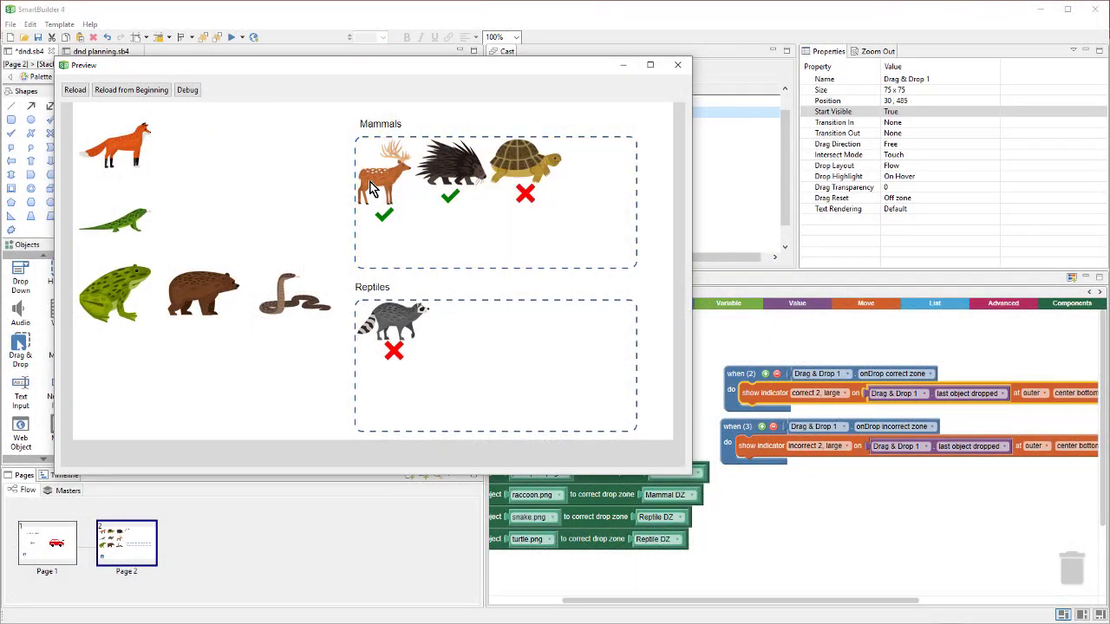
{"action": "left_click_drag", "start_coordinate": [115, 146], "coordinate": [549, 178]}
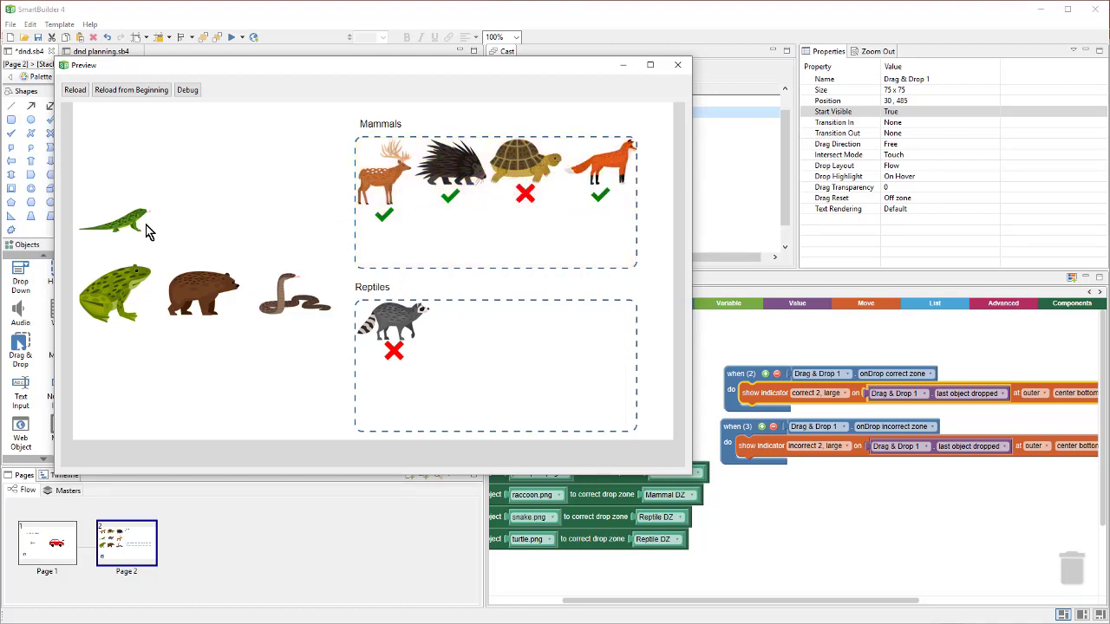
{"action": "left_click_drag", "start_coordinate": [148, 231], "coordinate": [382, 247]}
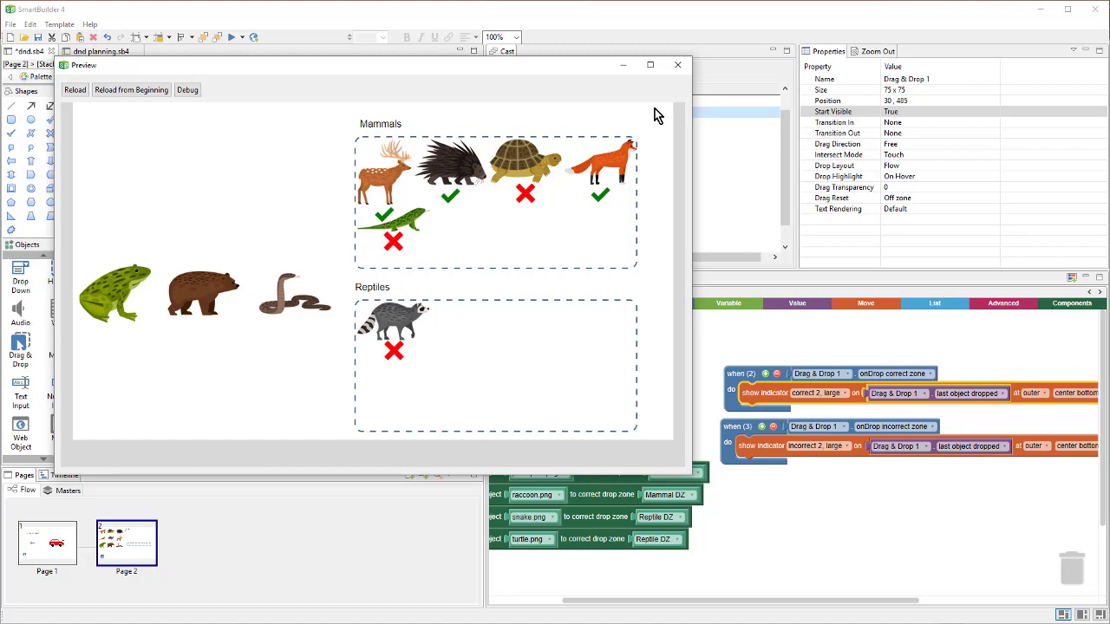
{"action": "left_click", "coordinate": [678, 68]}
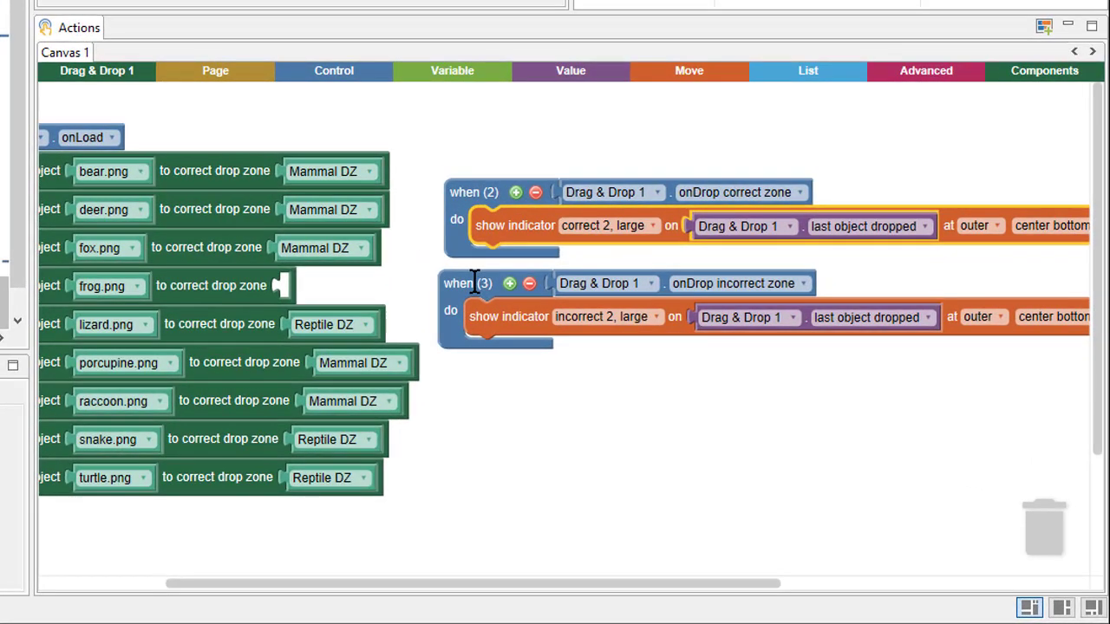
Step: Duplicate the onDrop incorrect zone event block, place the copy beneath it, and set the copy's trigger to onDrag any object
{"action": "right_click", "coordinate": [475, 283]}
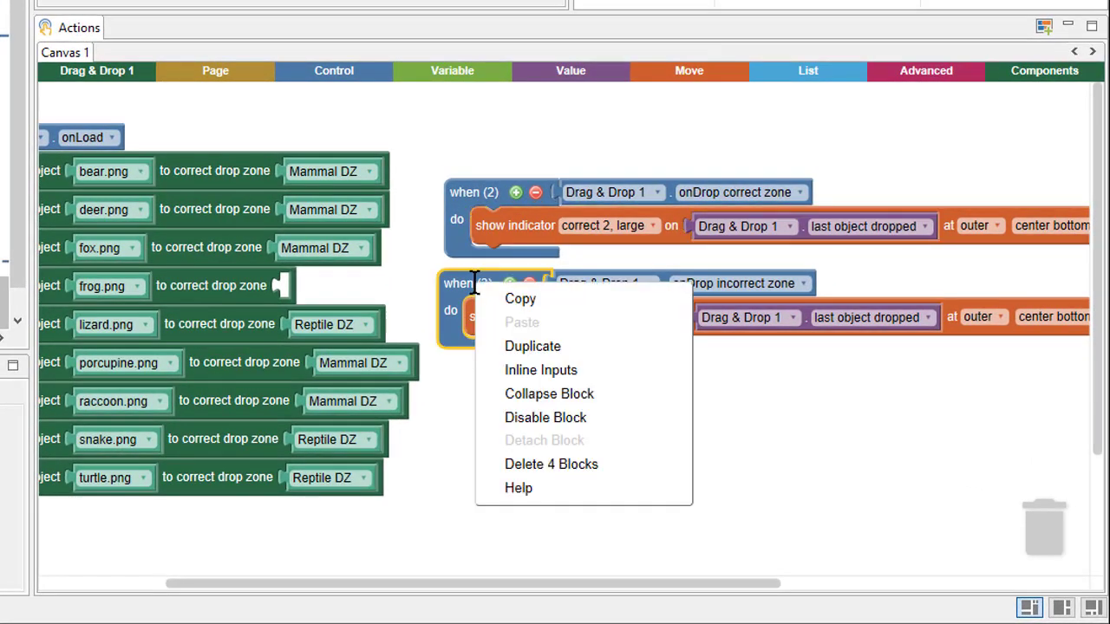
{"action": "left_click", "coordinate": [637, 347]}
{"action": "left_click_drag", "start_coordinate": [820, 333], "coordinate": [825, 418]}
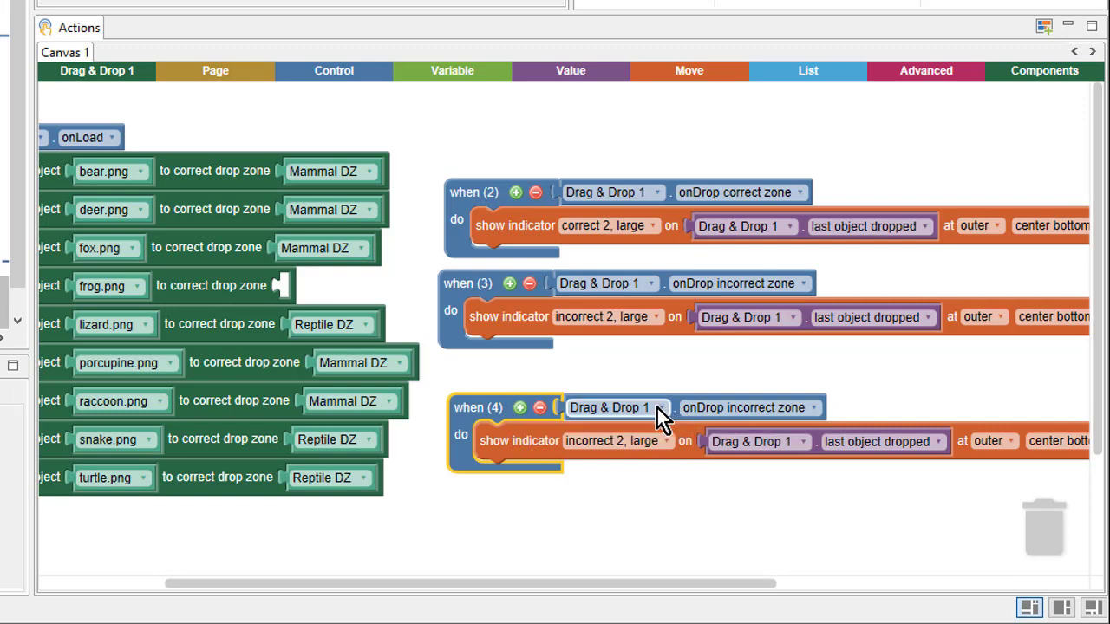
{"action": "left_click", "coordinate": [818, 411]}
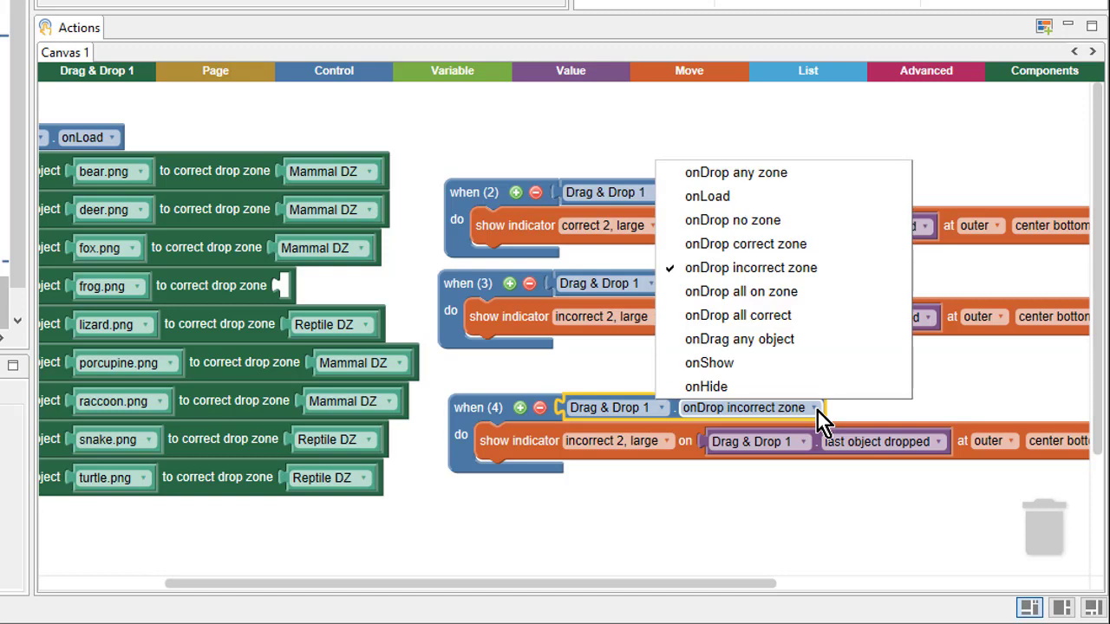
{"action": "left_click", "coordinate": [817, 345]}
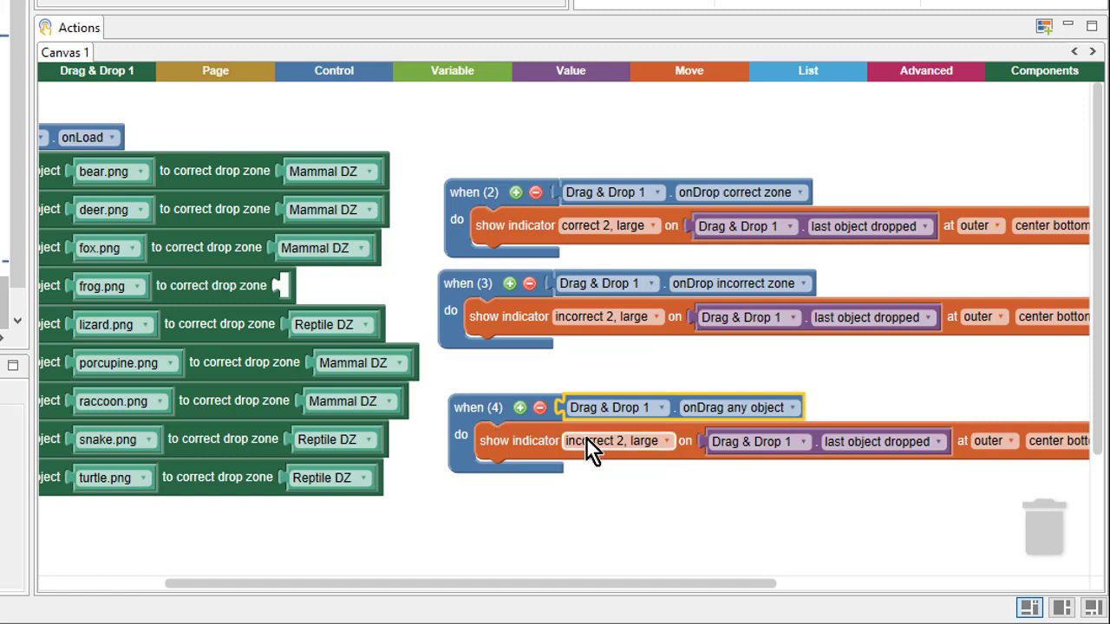
Step: Set the onDrag any object event's indicator to None and delete its last object dropped block
{"action": "left_click", "coordinate": [637, 443]}
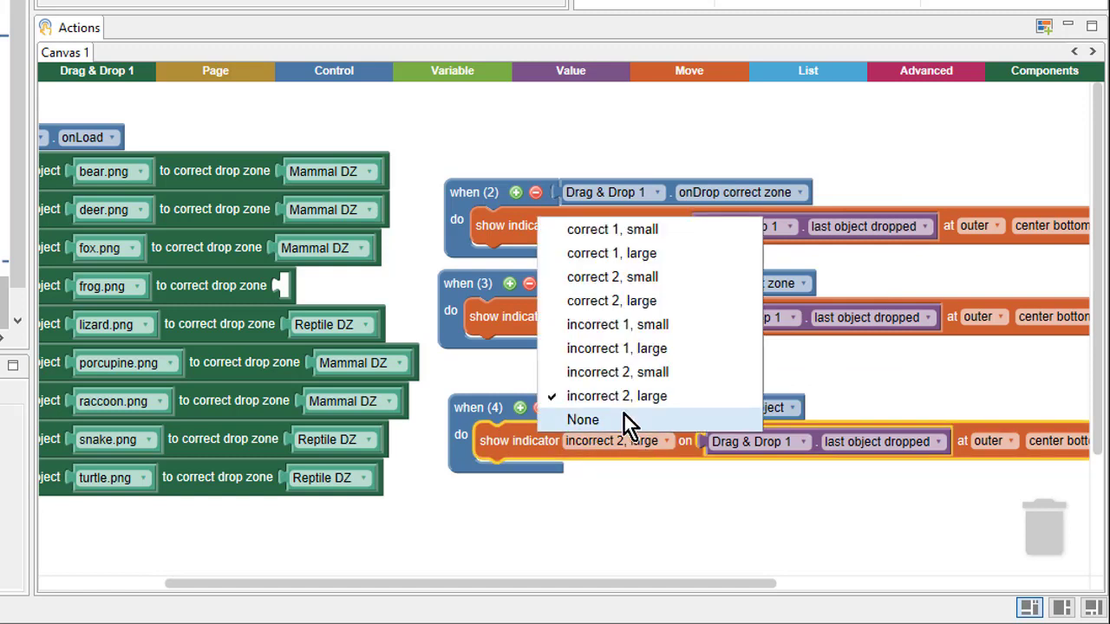
{"action": "left_click", "coordinate": [628, 421]}
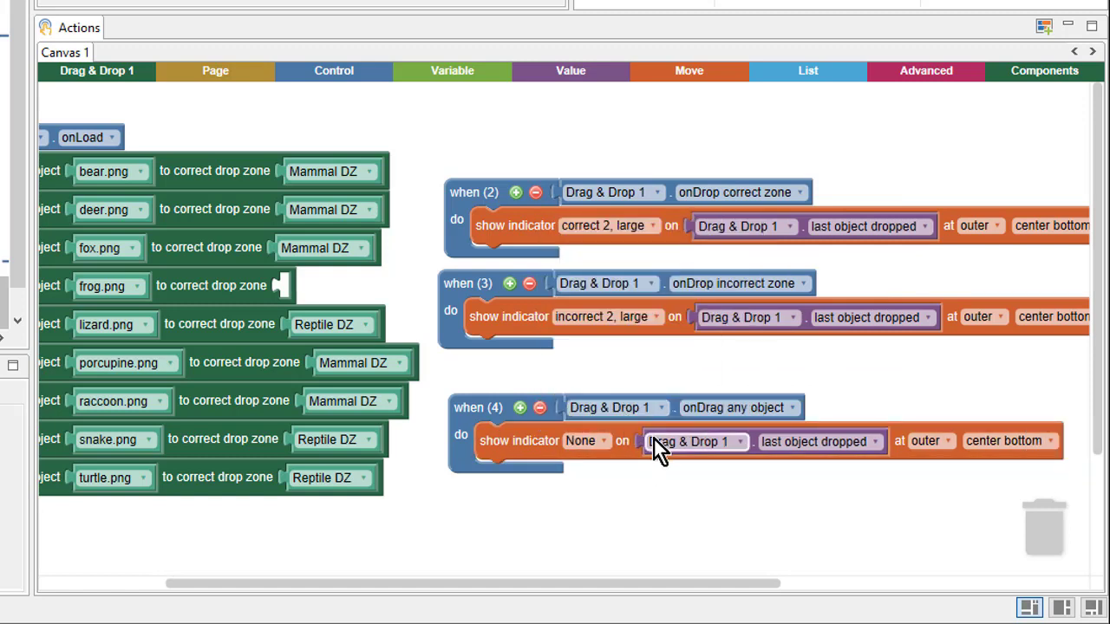
{"action": "left_click_drag", "start_coordinate": [750, 441], "coordinate": [1047, 521]}
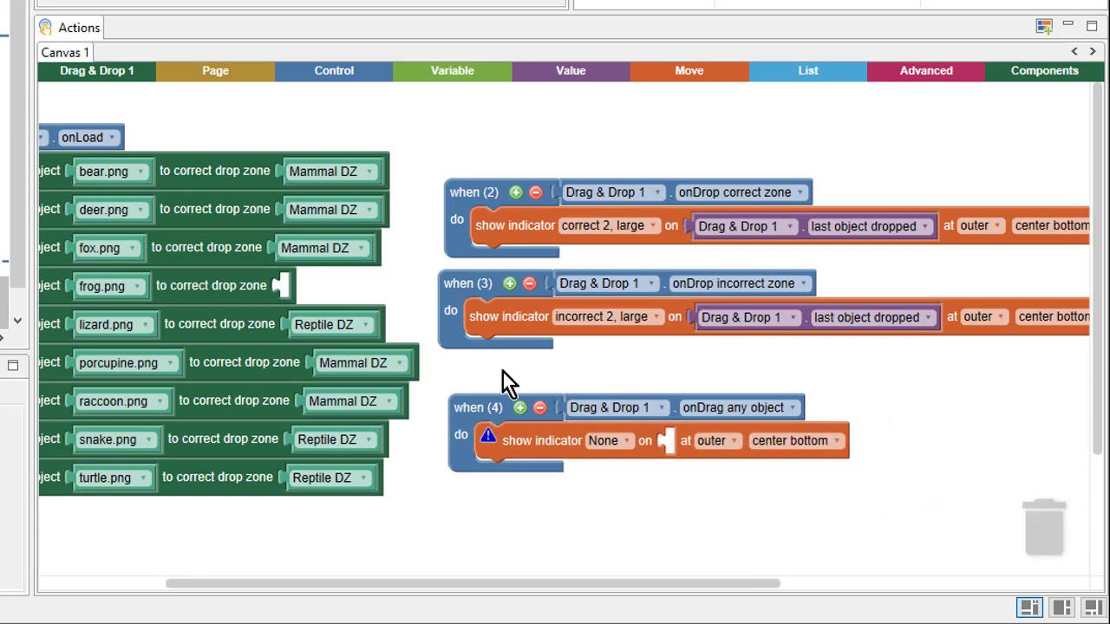
Step: Add a Drag & Drop 1 objects list block set to all drag objects and fit it into the None indicator action's empty slot
{"action": "left_click", "coordinate": [129, 73]}
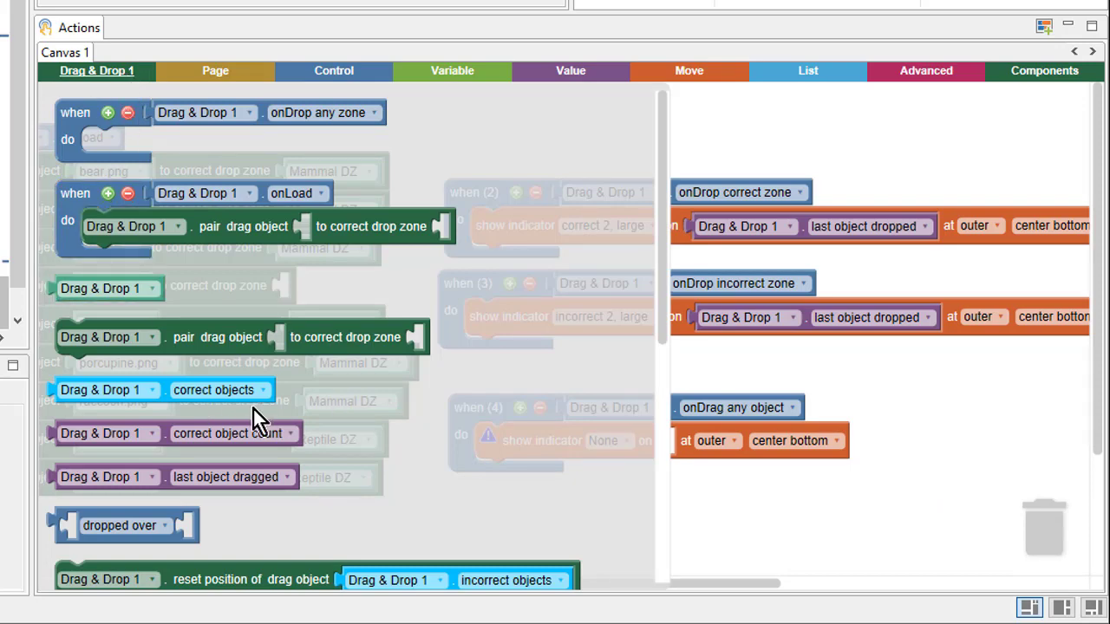
{"action": "left_click", "coordinate": [115, 396]}
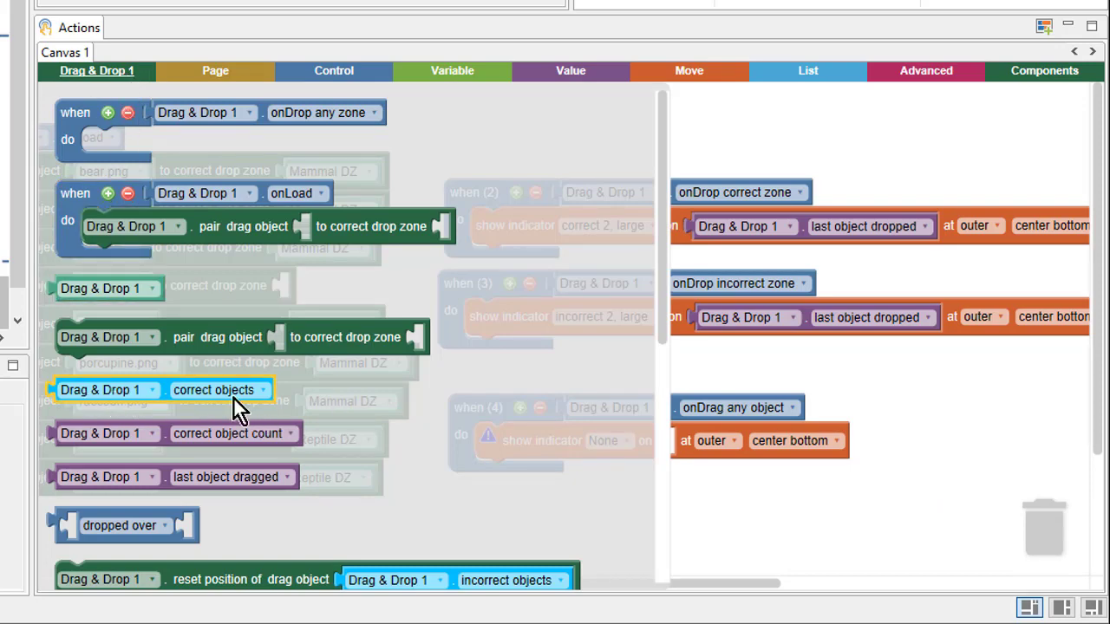
{"action": "left_click_drag", "start_coordinate": [234, 400], "coordinate": [669, 530]}
{"action": "left_click", "coordinate": [668, 524]}
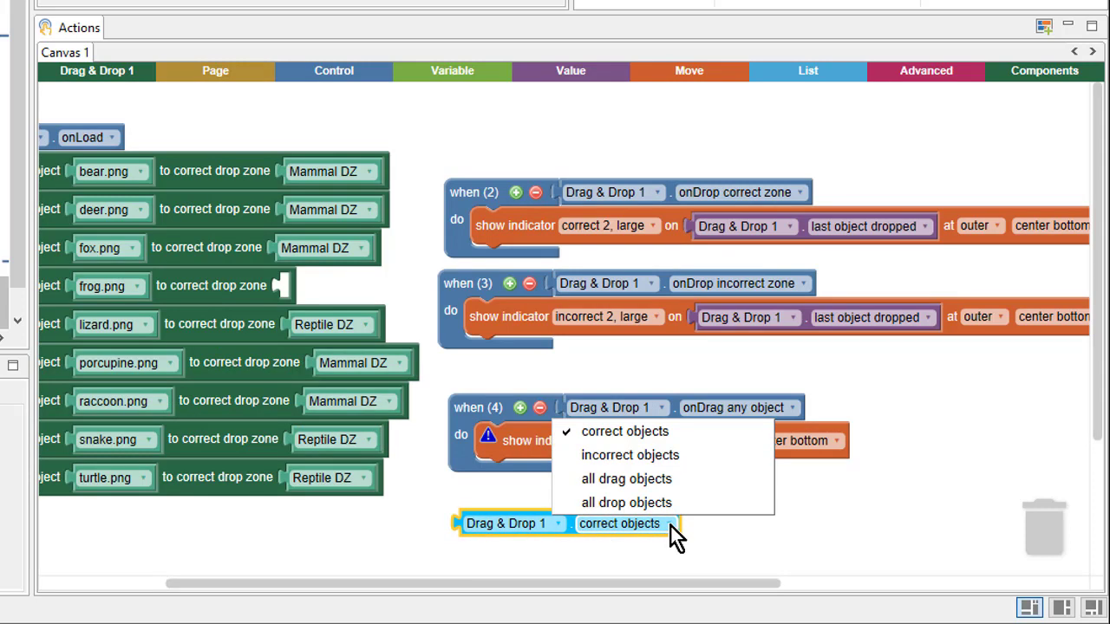
{"action": "left_click", "coordinate": [764, 482]}
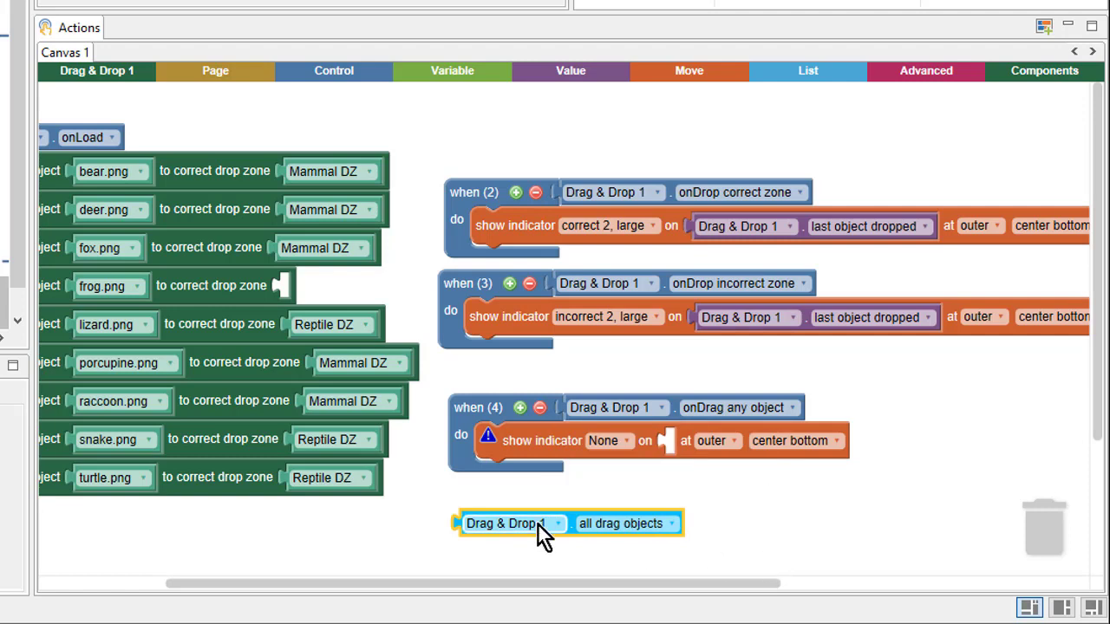
{"action": "left_click_drag", "start_coordinate": [539, 524], "coordinate": [751, 444]}
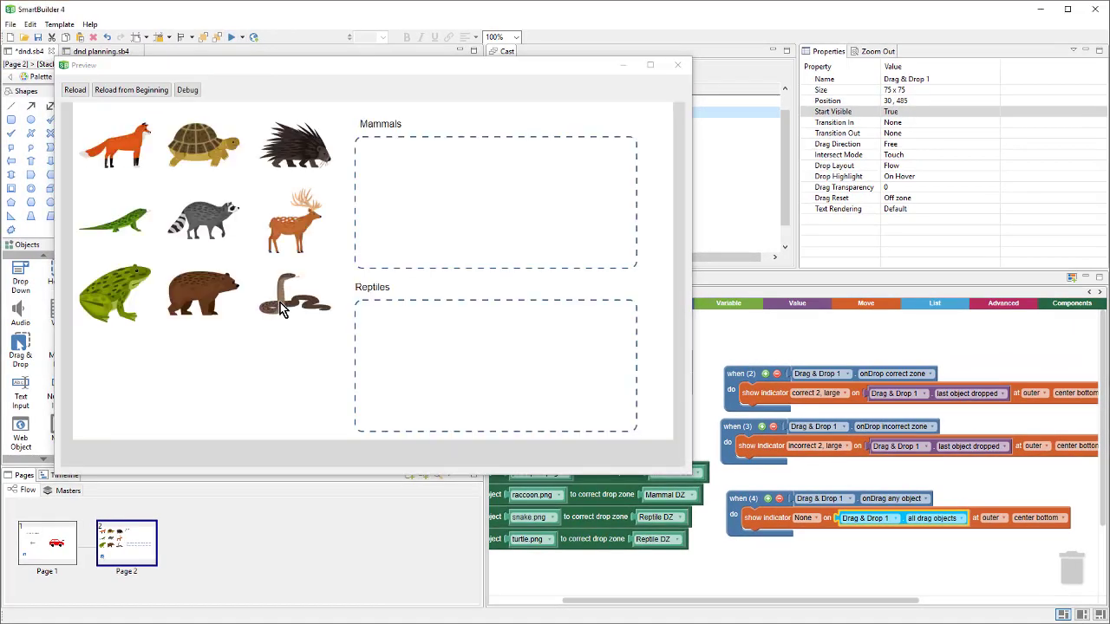
Step: Preview the page, dropping the snake, bear and deer into the Reptiles box and the frog into the Mammals box
{"action": "left_click_drag", "start_coordinate": [285, 357], "coordinate": [434, 366]}
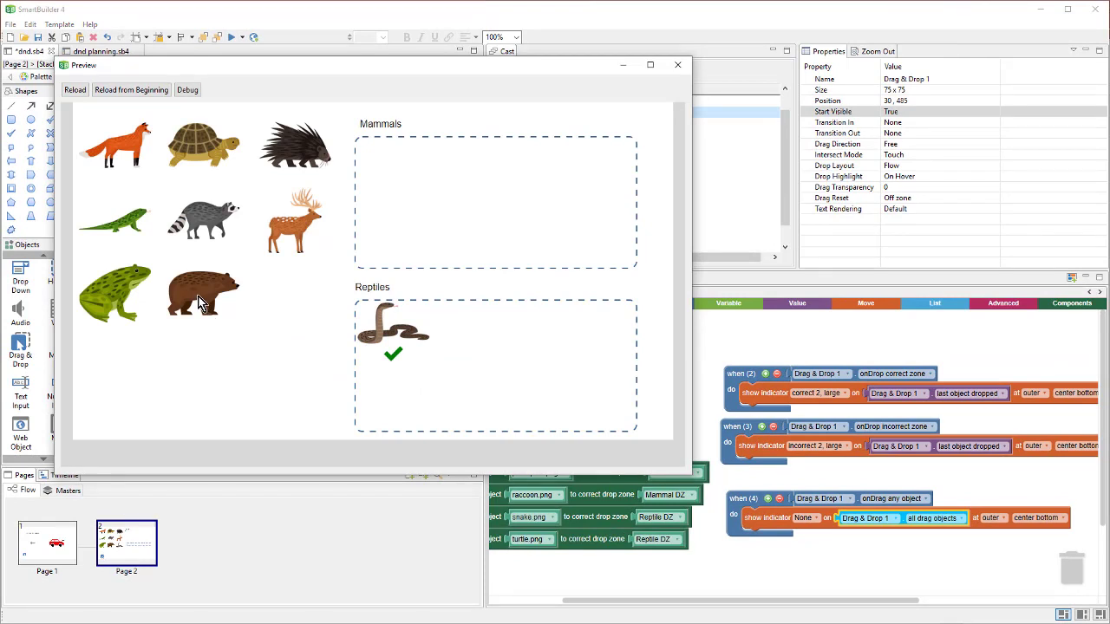
{"action": "left_click_drag", "start_coordinate": [198, 303], "coordinate": [533, 346]}
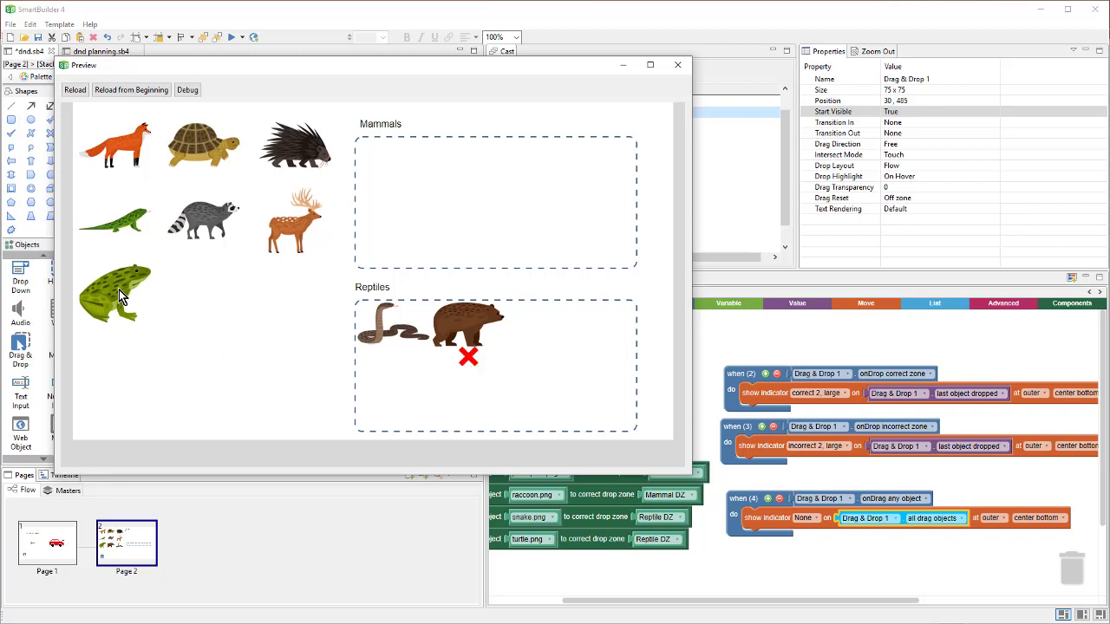
{"action": "left_click_drag", "start_coordinate": [119, 295], "coordinate": [461, 200]}
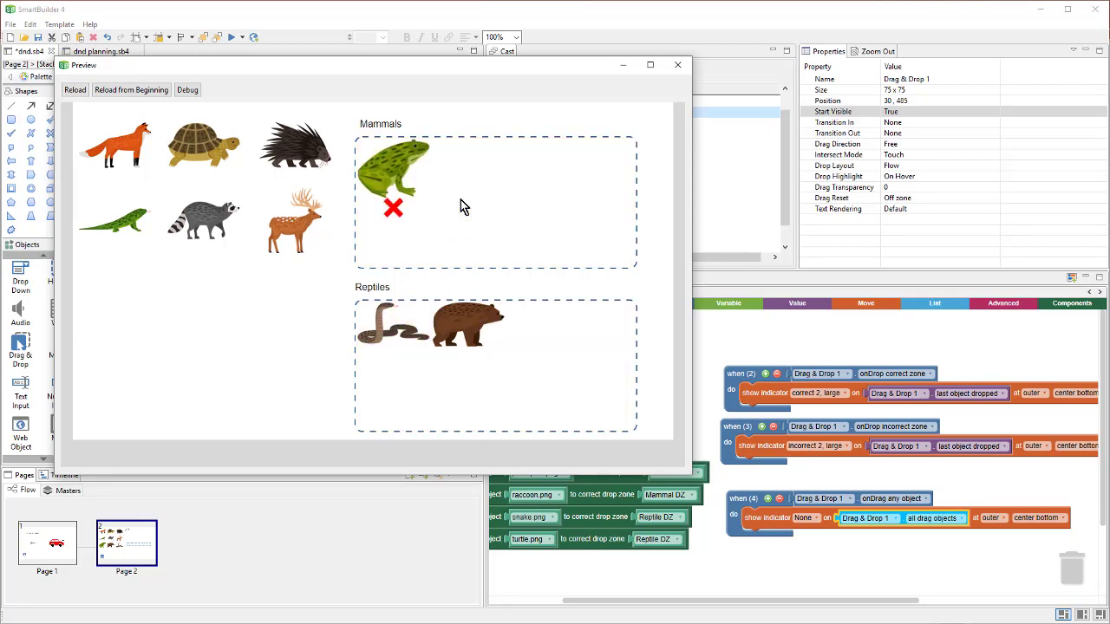
{"action": "left_click_drag", "start_coordinate": [291, 227], "coordinate": [564, 342]}
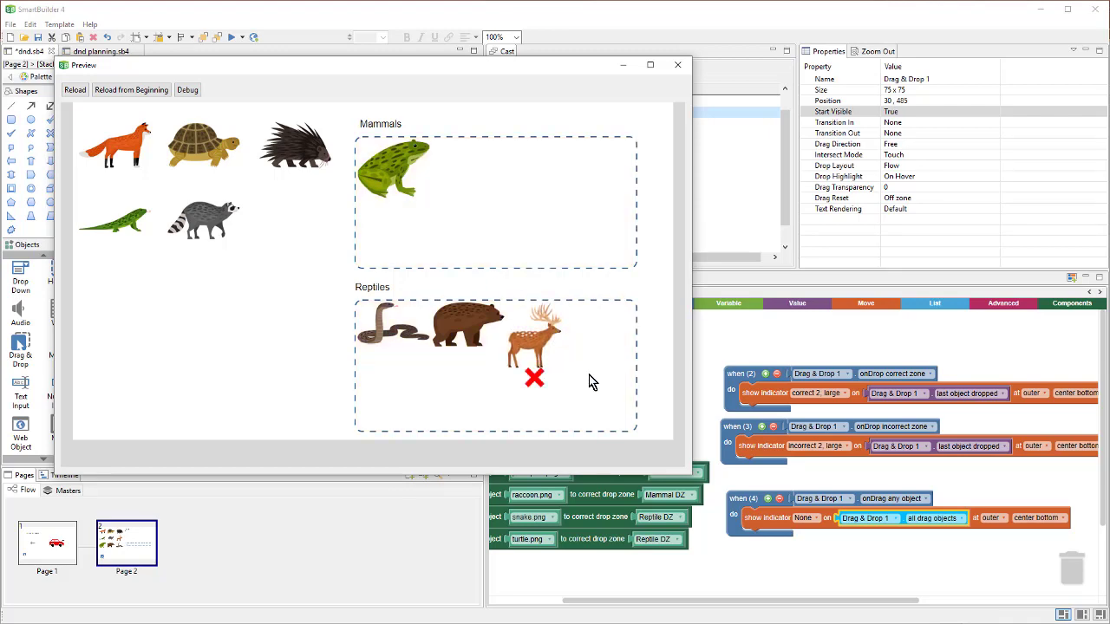
{"action": "left_click", "coordinate": [679, 68]}
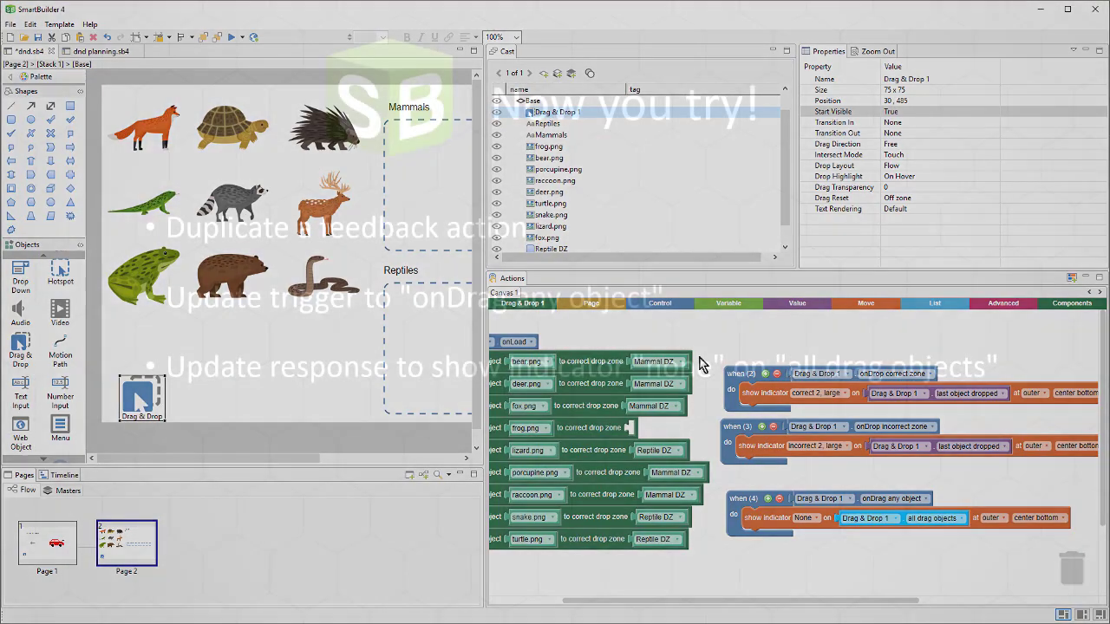
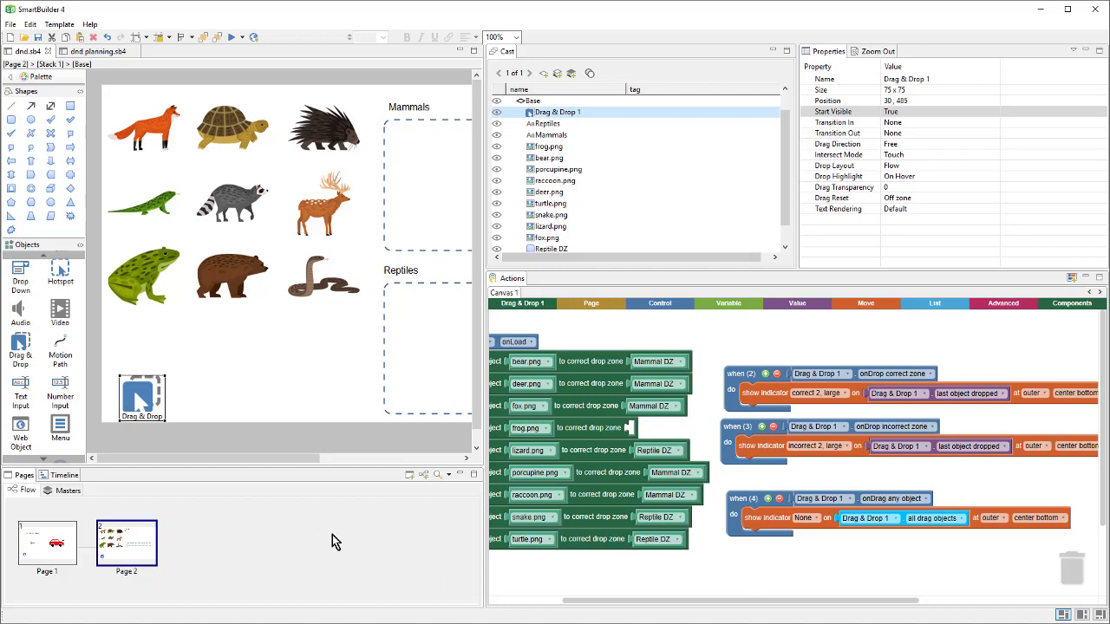
Step: Duplicate Page 2 in the page flow and rename the copy Delayed FB
{"action": "right_click", "coordinate": [145, 548]}
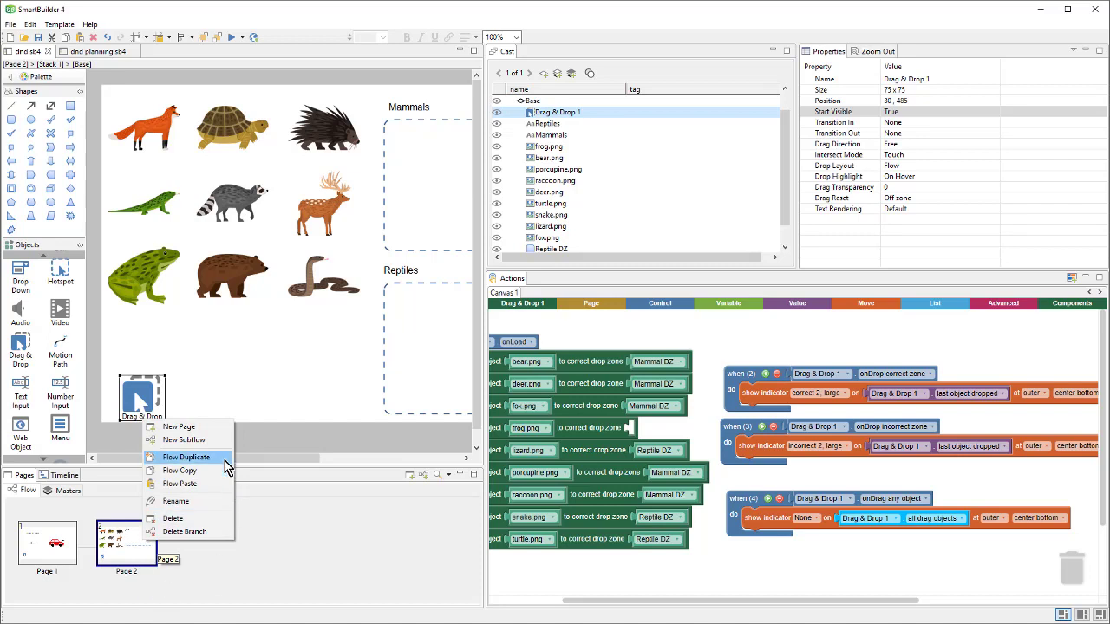
{"action": "left_click", "coordinate": [187, 457]}
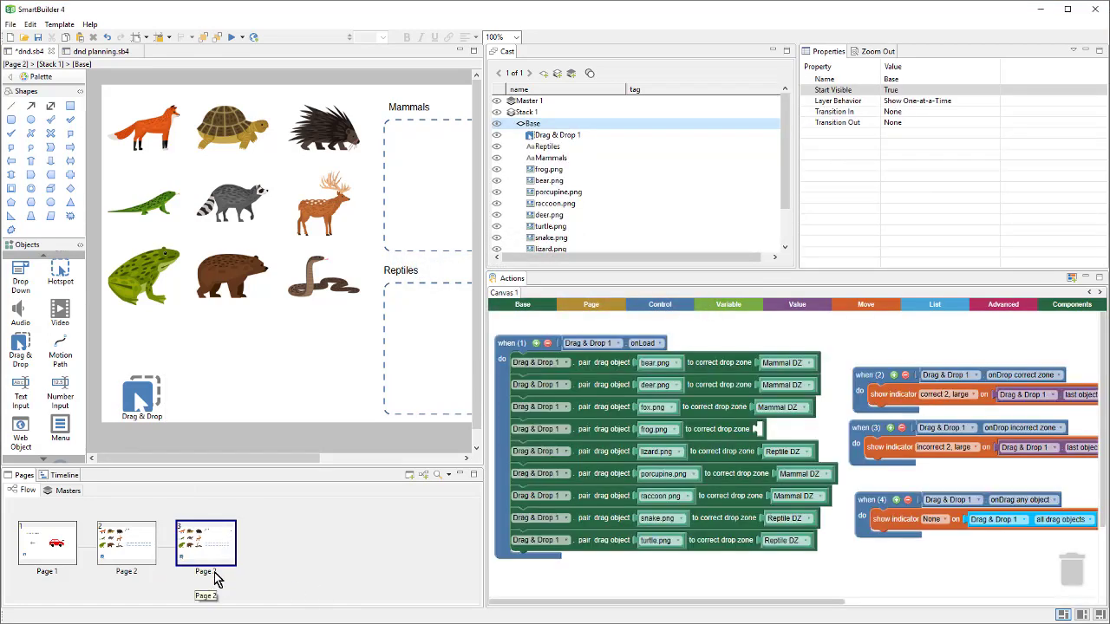
{"action": "left_click", "coordinate": [218, 575]}
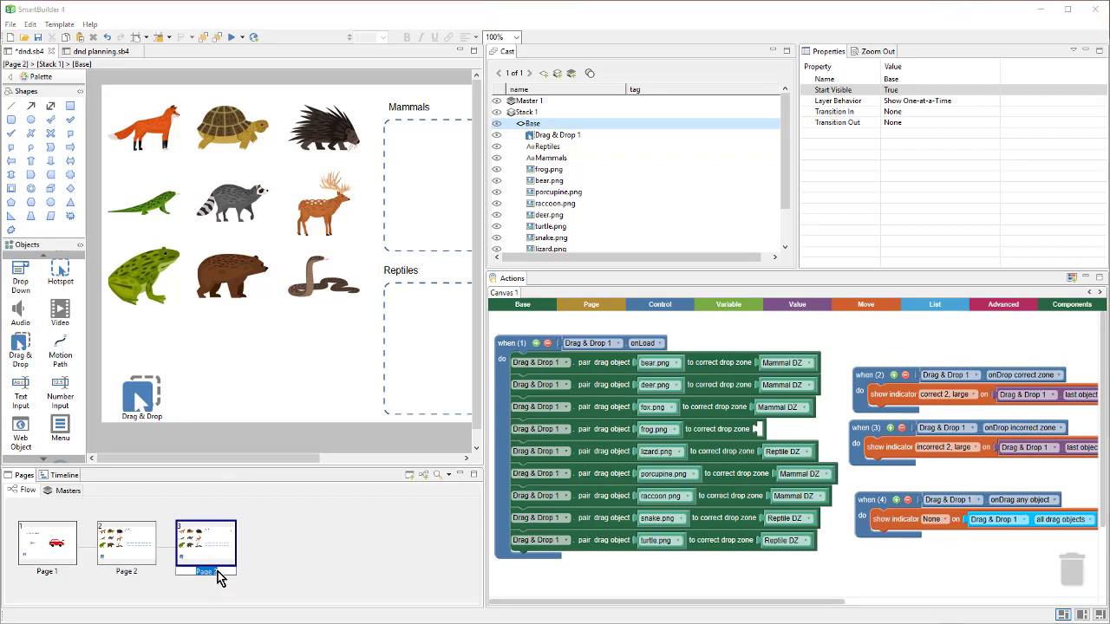
{"action": "type", "text": "Delayed FB"}
{"action": "key", "text": "Return"}
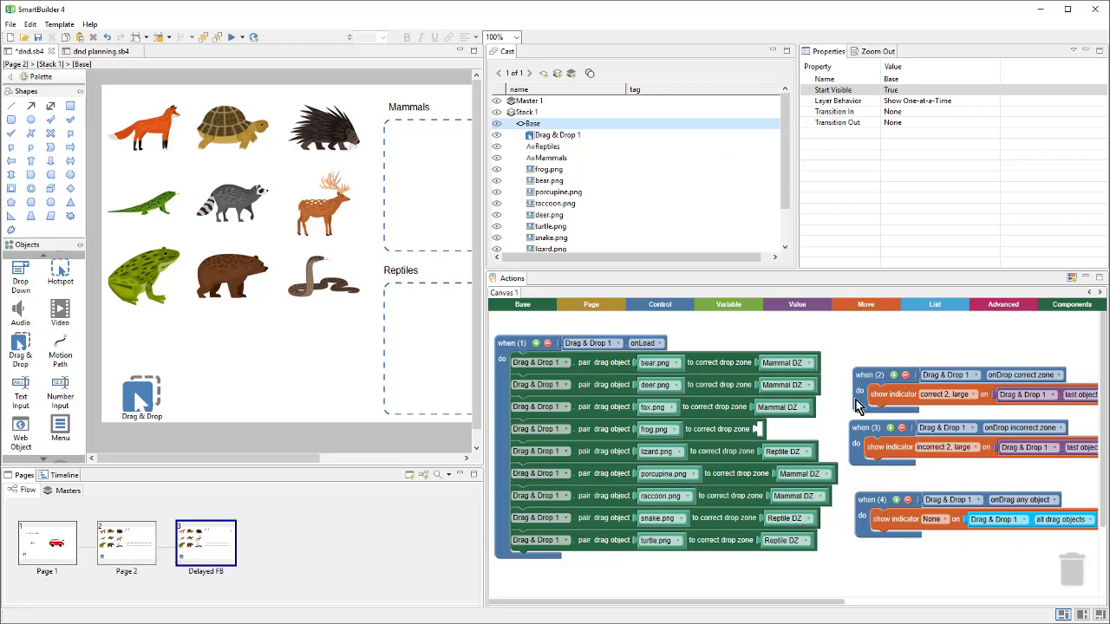
Step: Delete the onDrop correct zone, onDrop incorrect zone and onDrag any object event blocks from the Delayed FB page's actions
{"action": "left_click_drag", "start_coordinate": [907, 488], "coordinate": [791, 490]}
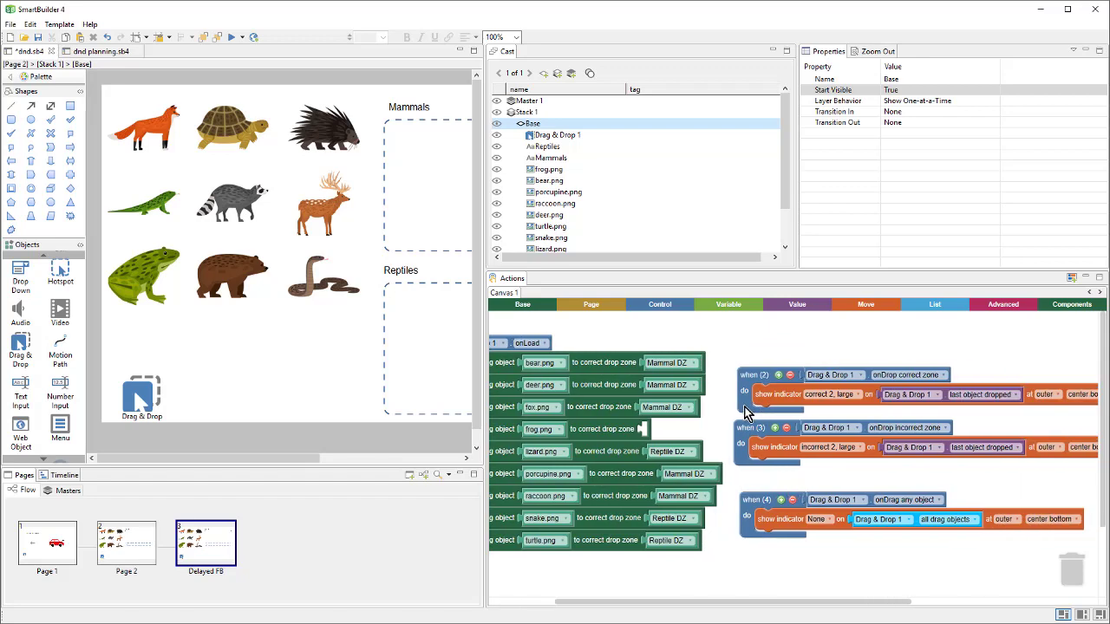
{"action": "left_click_drag", "start_coordinate": [747, 409], "coordinate": [1072, 564]}
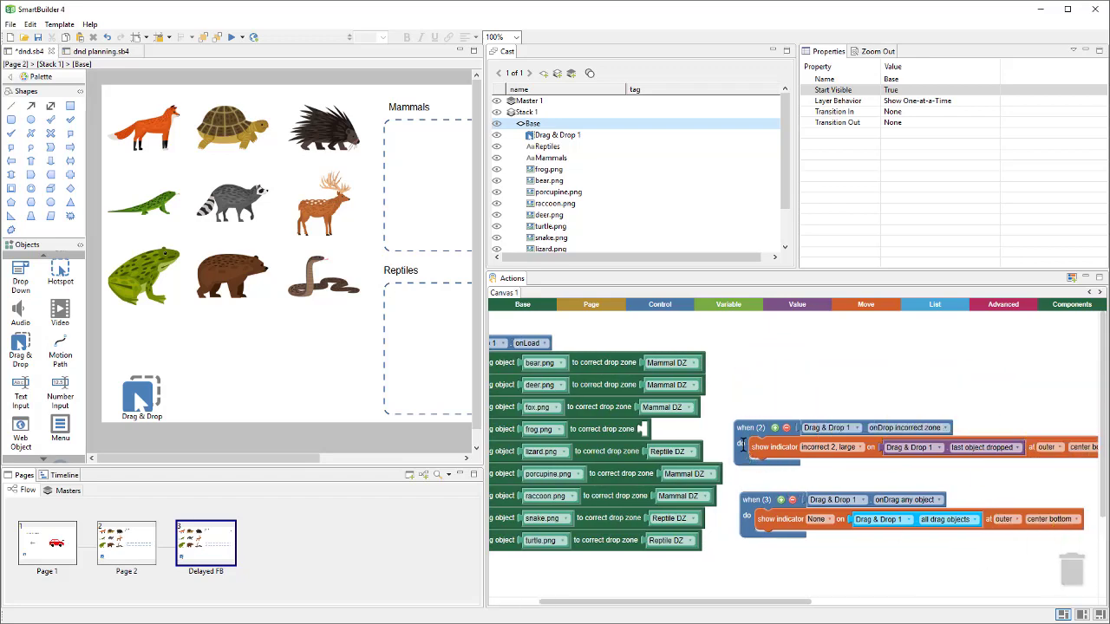
{"action": "left_click_drag", "start_coordinate": [742, 439], "coordinate": [1070, 565]}
{"action": "left_click_drag", "start_coordinate": [758, 520], "coordinate": [1072, 564]}
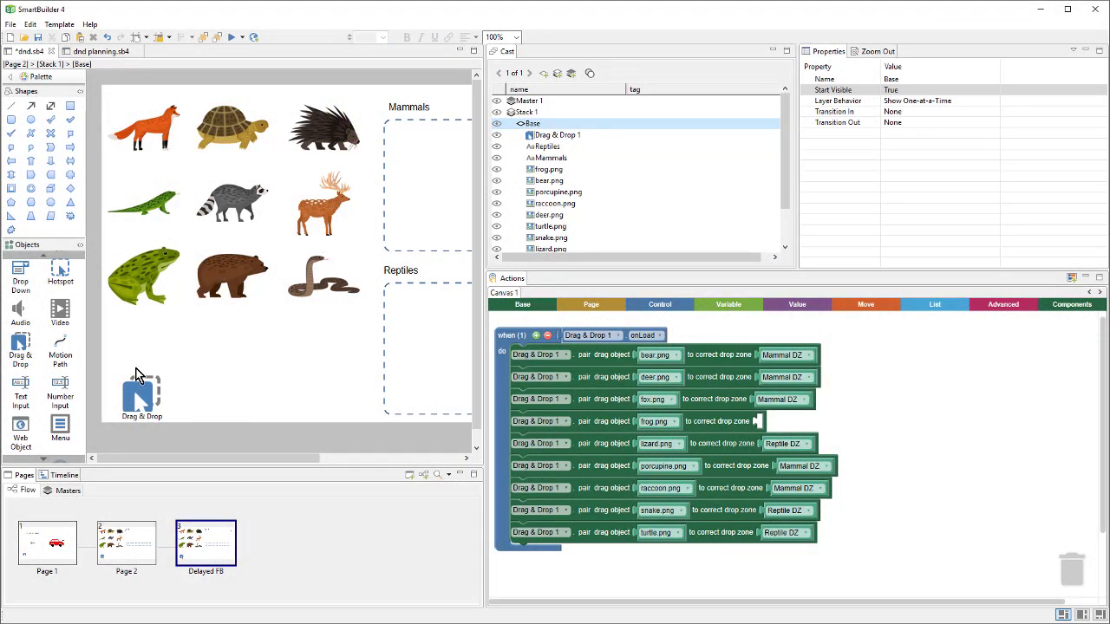
Step: Place a button below the animals, near the Reptiles box, and label it Submit
{"action": "left_click", "coordinate": [42, 263]}
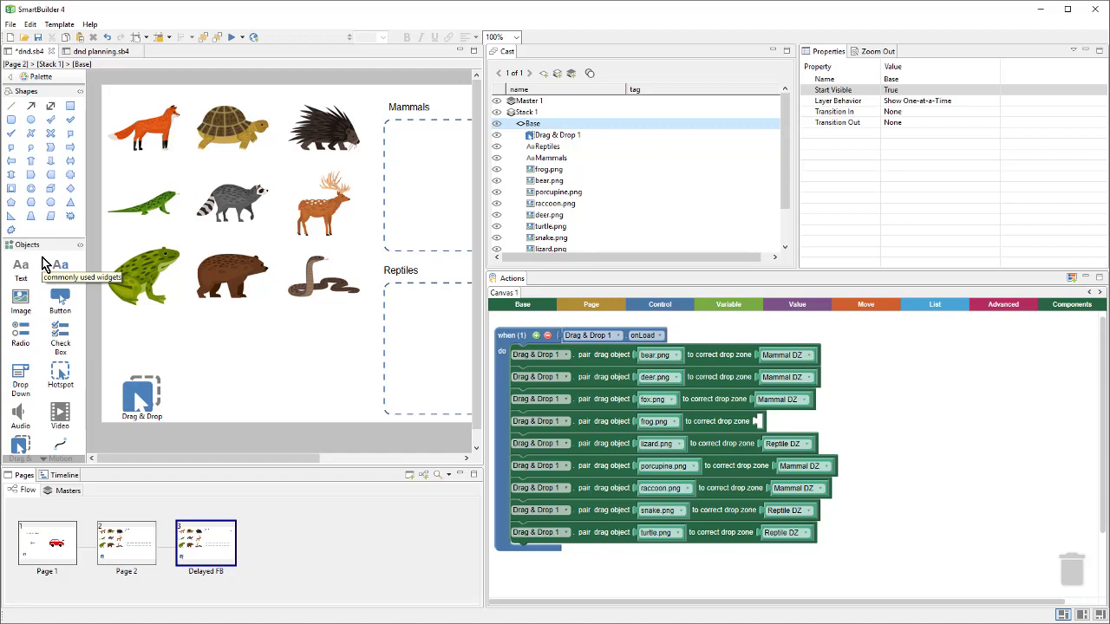
{"action": "left_click", "coordinate": [64, 301]}
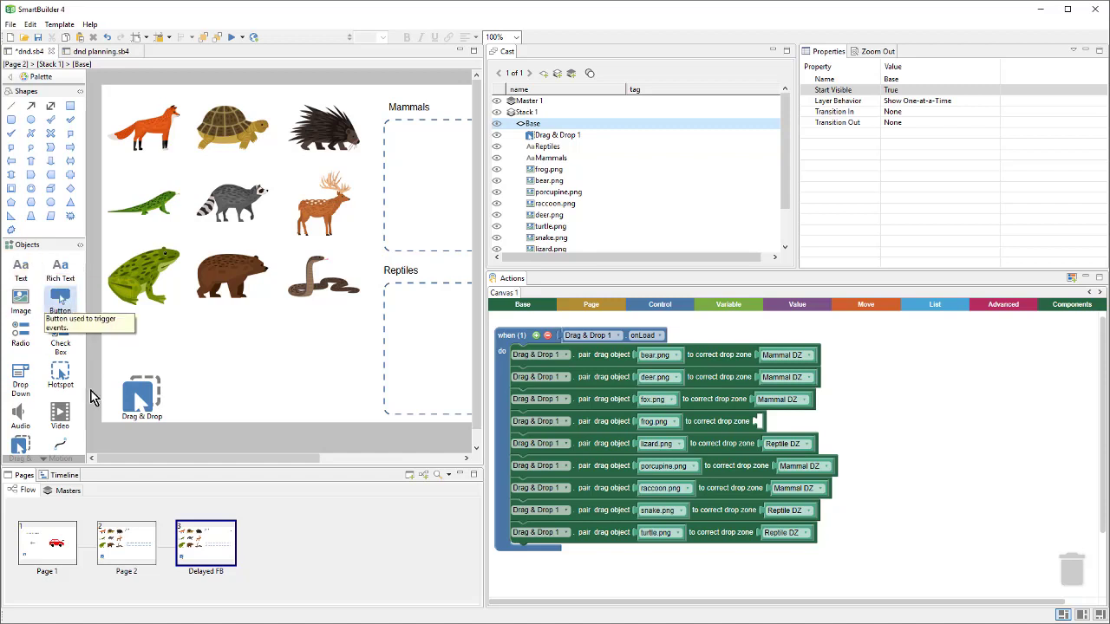
{"action": "left_click", "coordinate": [277, 385]}
{"action": "left_click", "coordinate": [322, 393]}
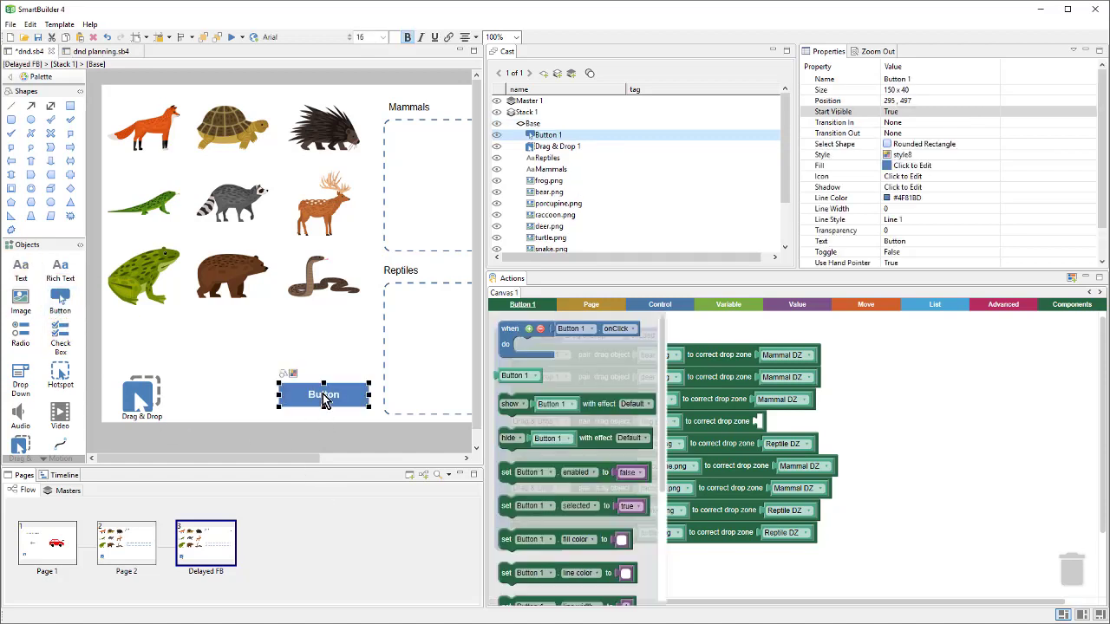
{"action": "double_click", "coordinate": [359, 400]}
{"action": "type", "text": "Submit"}
{"action": "left_click", "coordinate": [367, 423]}
Step: Add an onClick event block for the Submit button beside the onLoad block in the actions canvas
{"action": "left_click", "coordinate": [338, 394]}
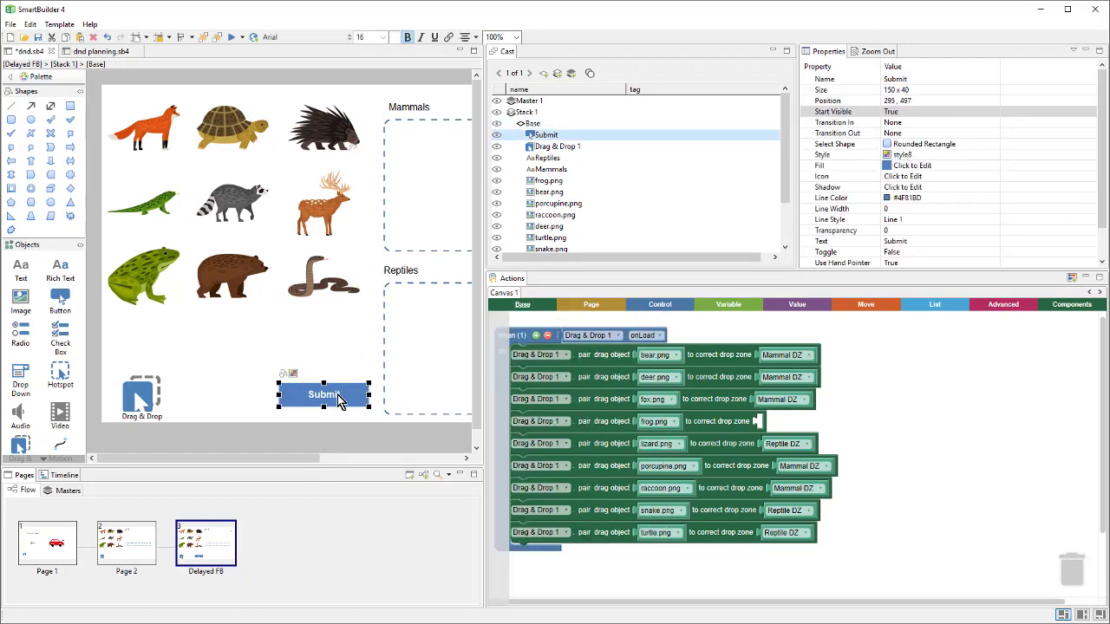
{"action": "left_click", "coordinate": [538, 336]}
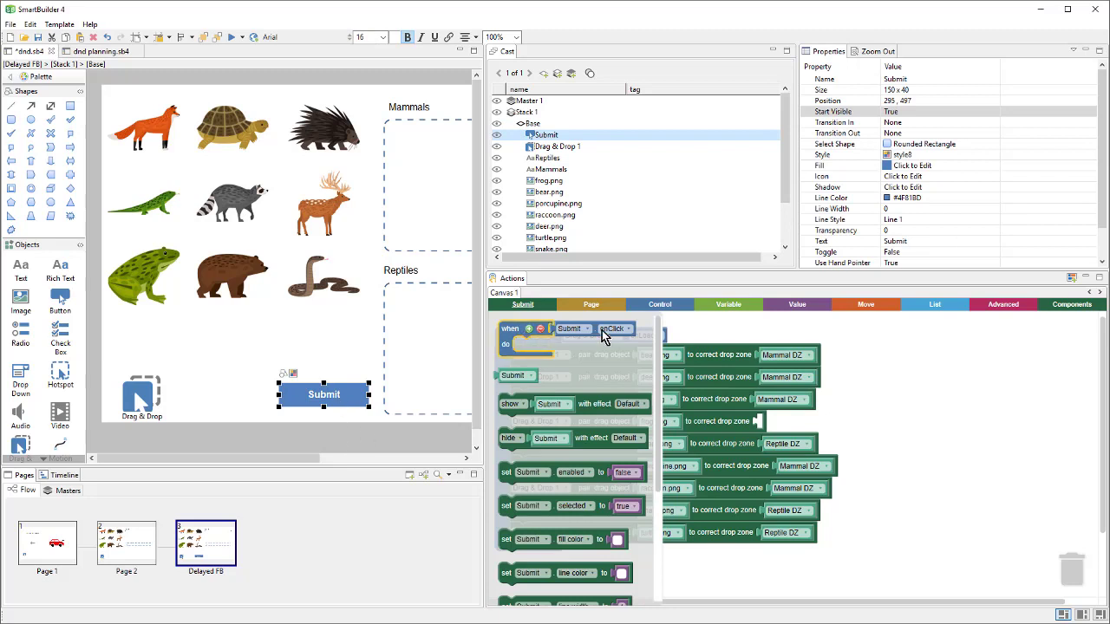
{"action": "left_click_drag", "start_coordinate": [514, 332], "coordinate": [885, 340]}
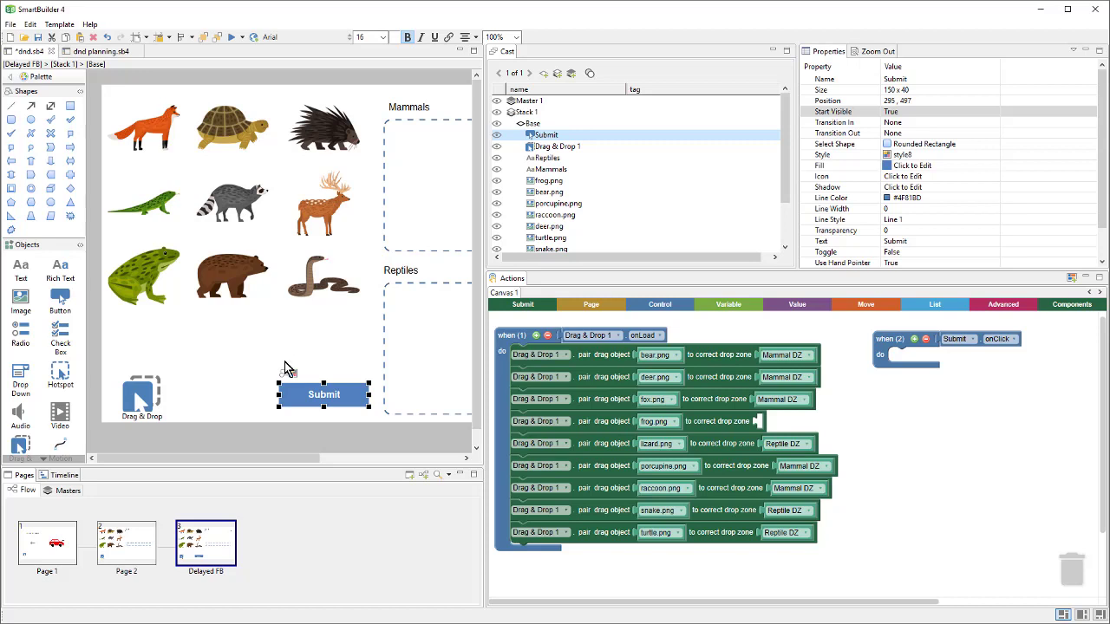
Step: Add a new layer above Base in Stack 1 and name it Cor FB
{"action": "double_click", "coordinate": [532, 123]}
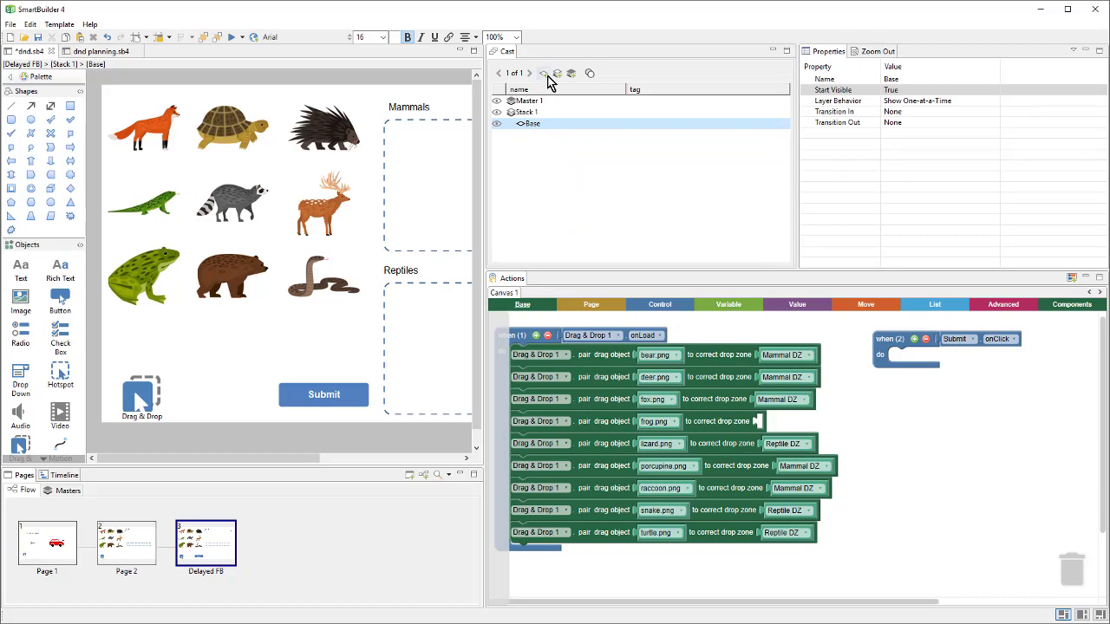
{"action": "left_click_drag", "start_coordinate": [483, 192], "coordinate": [652, 187]}
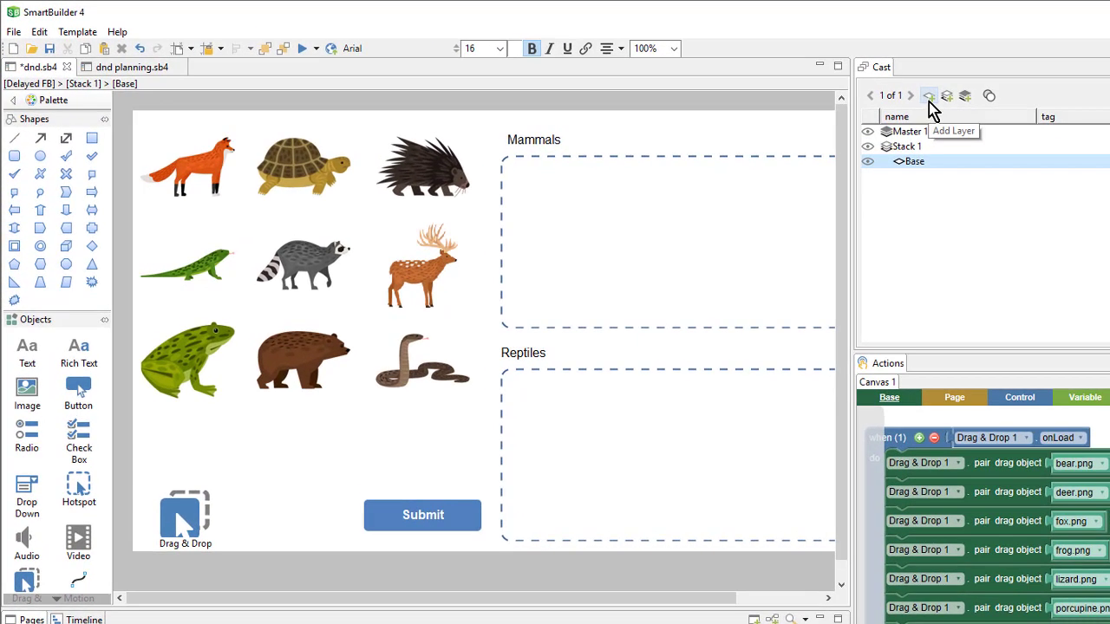
{"action": "left_click", "coordinate": [928, 102]}
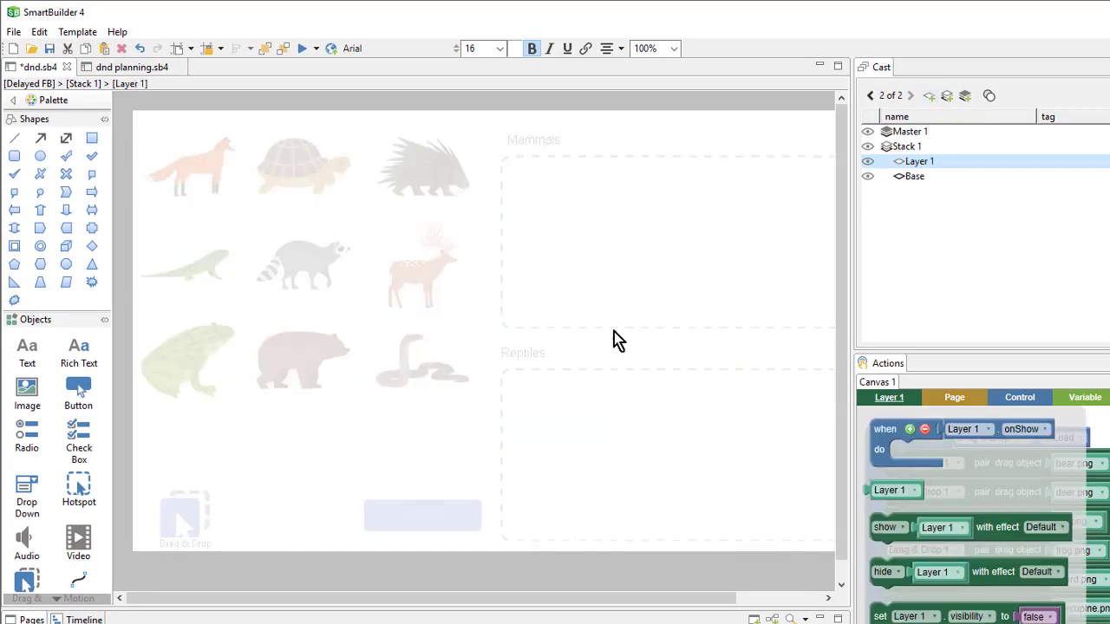
{"action": "left_click", "coordinate": [921, 164]}
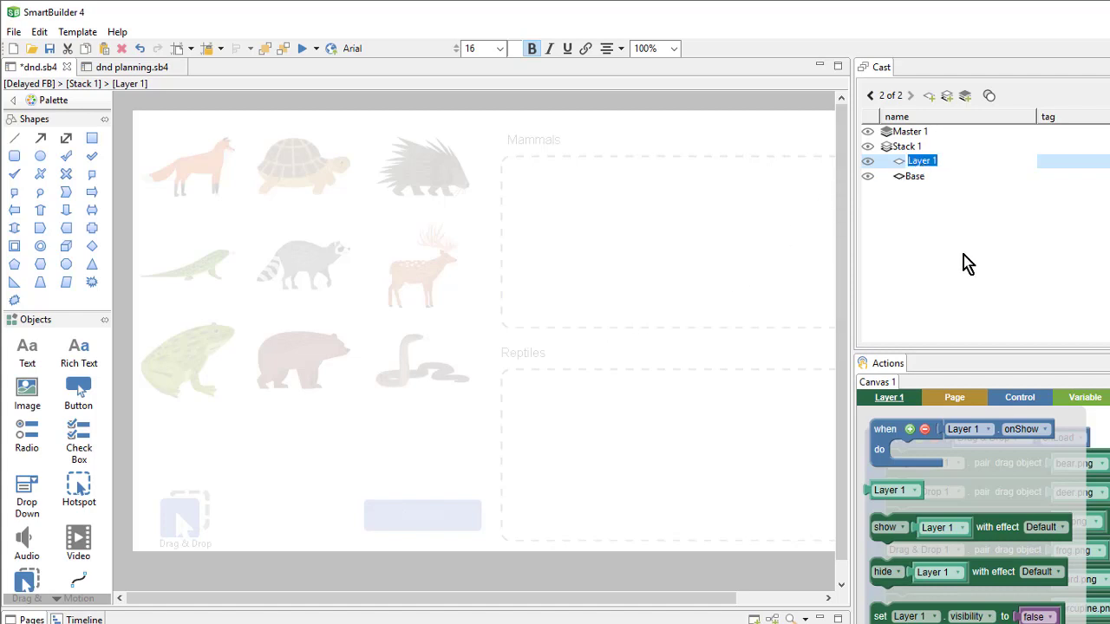
{"action": "type", "text": "Cor FB"}
{"action": "key", "text": "Return"}
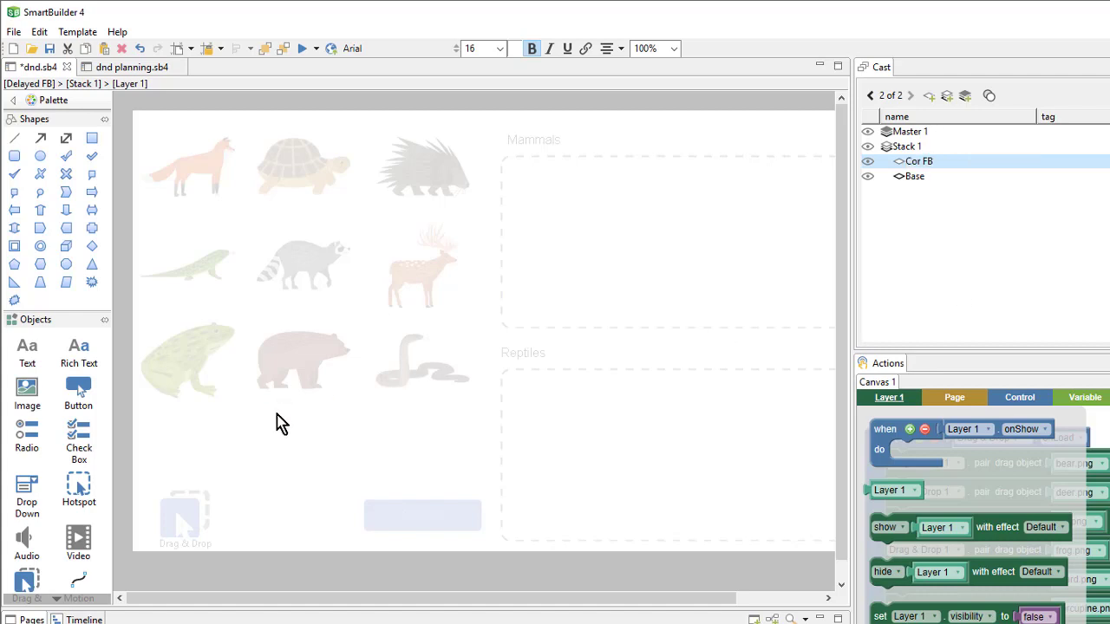
Step: Draw a rounded rectangle over the upper animals on the Cor FB layer, shorten its height, and apply the solid green style
{"action": "left_click", "coordinate": [14, 158]}
{"action": "left_click_drag", "start_coordinate": [142, 136], "coordinate": [477, 407]}
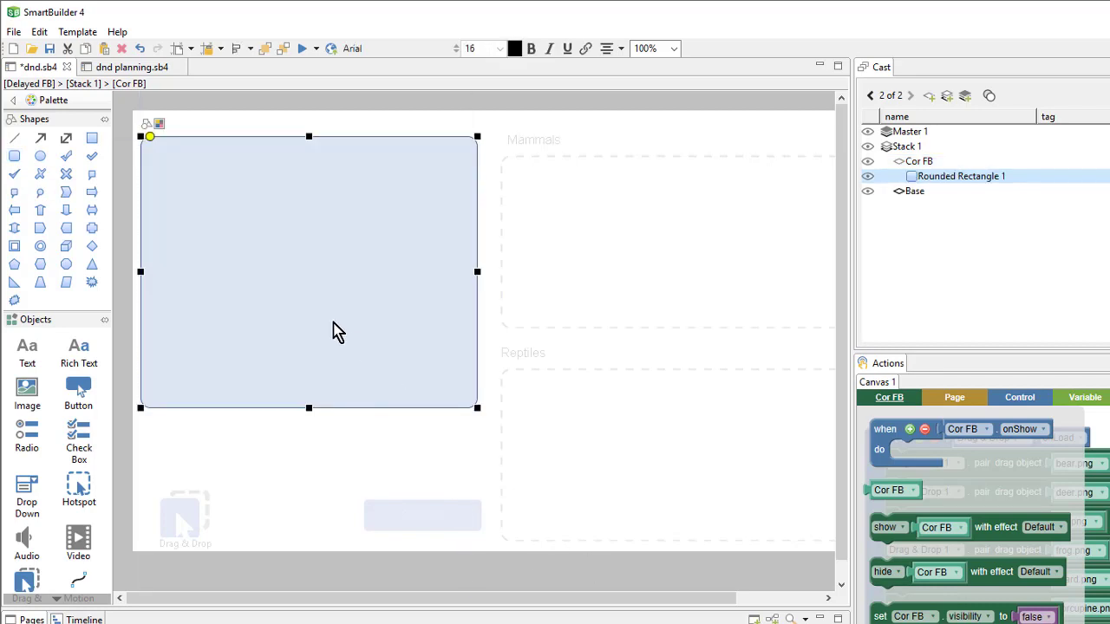
{"action": "left_click_drag", "start_coordinate": [309, 407], "coordinate": [315, 290]}
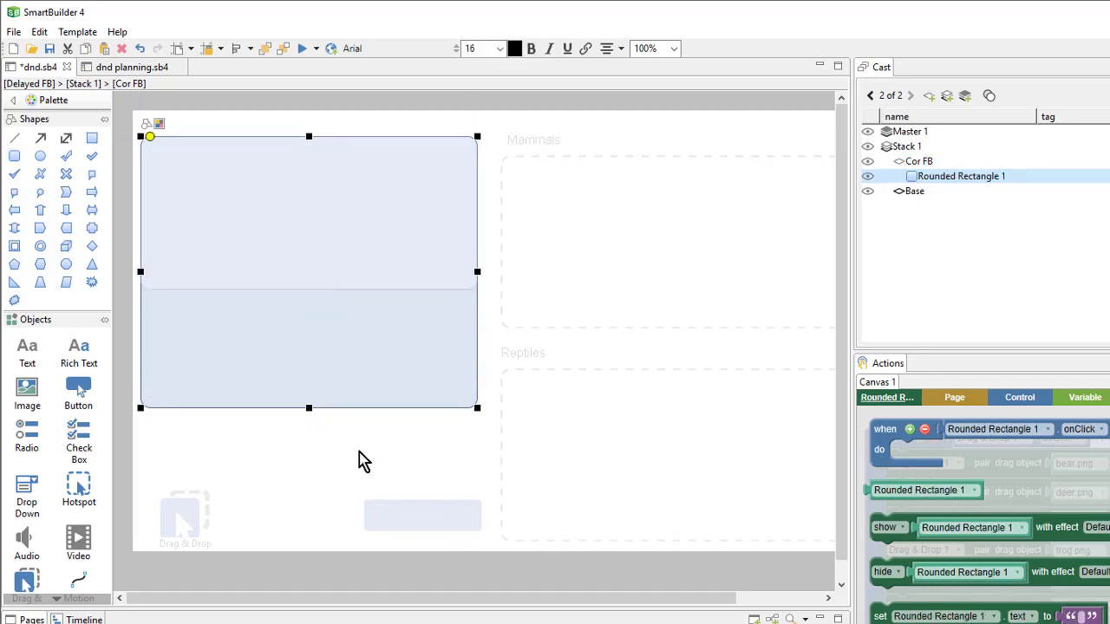
{"action": "left_click", "coordinate": [160, 124]}
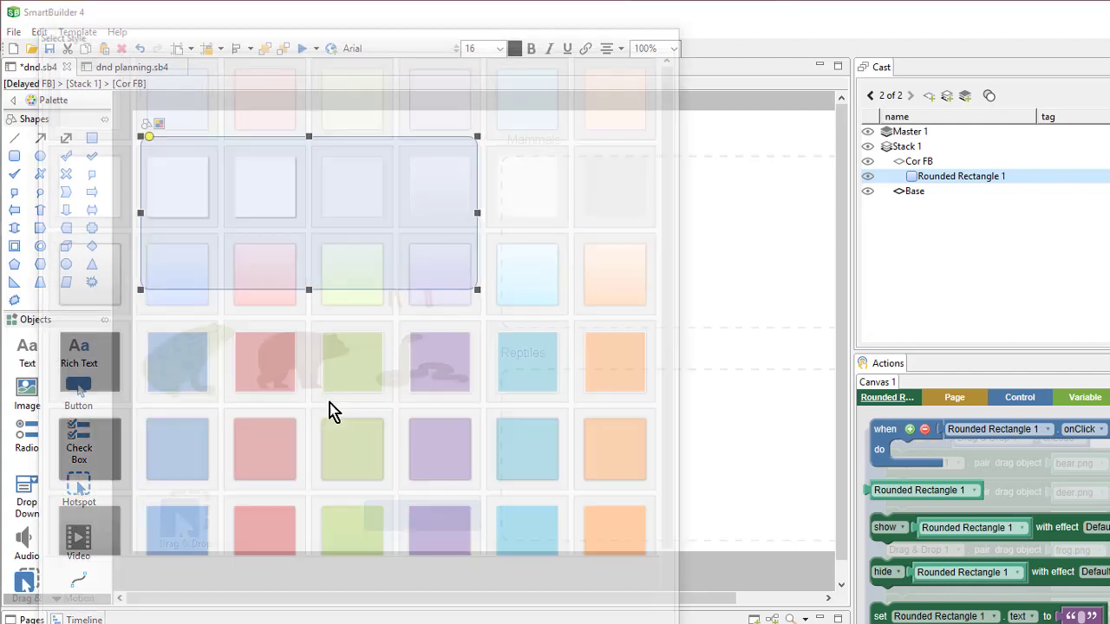
{"action": "left_click_drag", "start_coordinate": [421, 36], "coordinate": [511, 280]}
{"action": "double_click", "coordinate": [456, 592]}
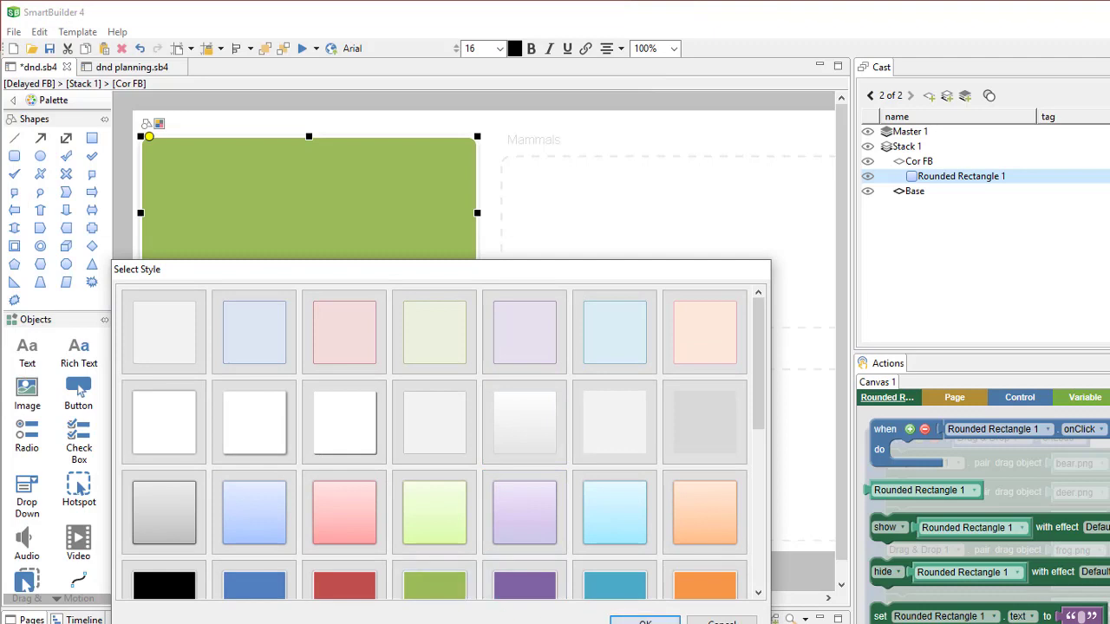
Step: Add a text object reading "That's correct!" along the green rectangle's upper edge and narrow its text box
{"action": "left_click", "coordinate": [27, 351]}
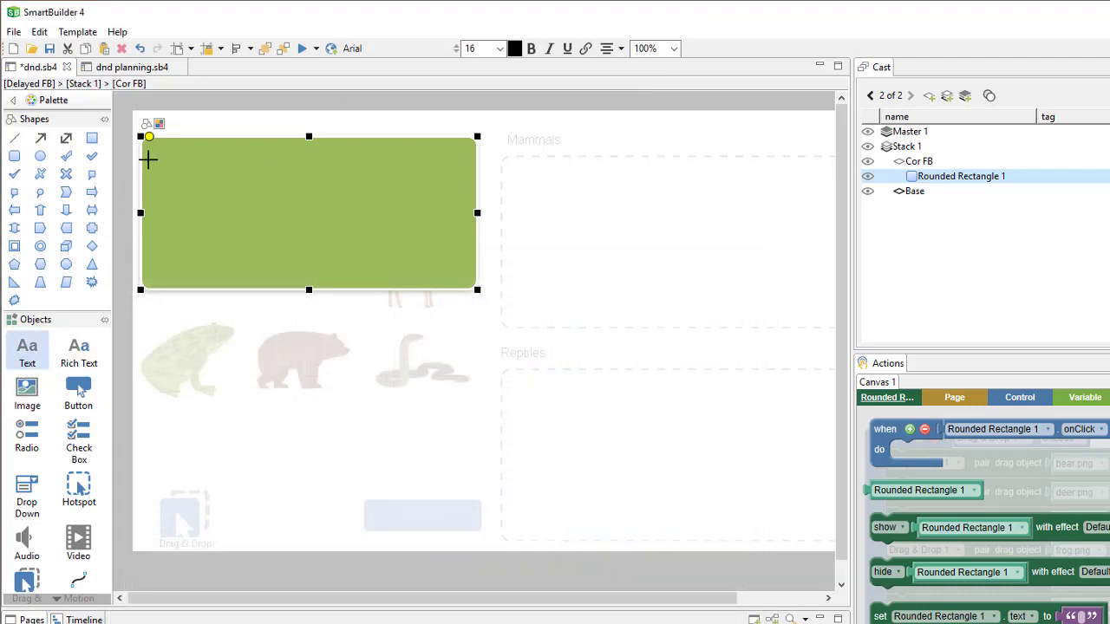
{"action": "left_click_drag", "start_coordinate": [156, 145], "coordinate": [392, 186]}
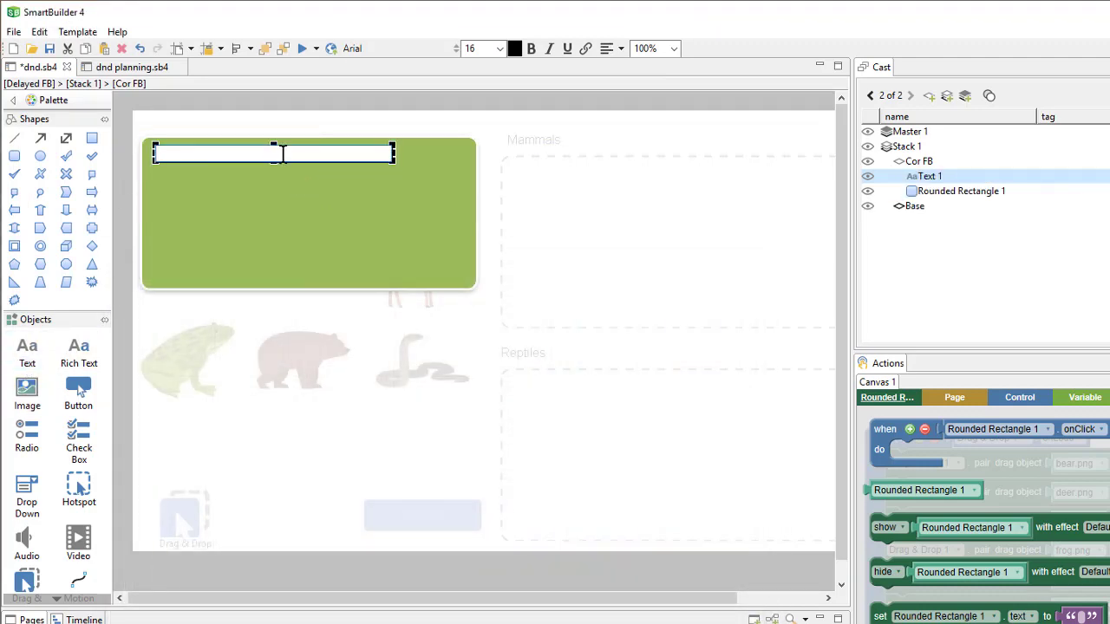
{"action": "type", "text": "That's correct!"}
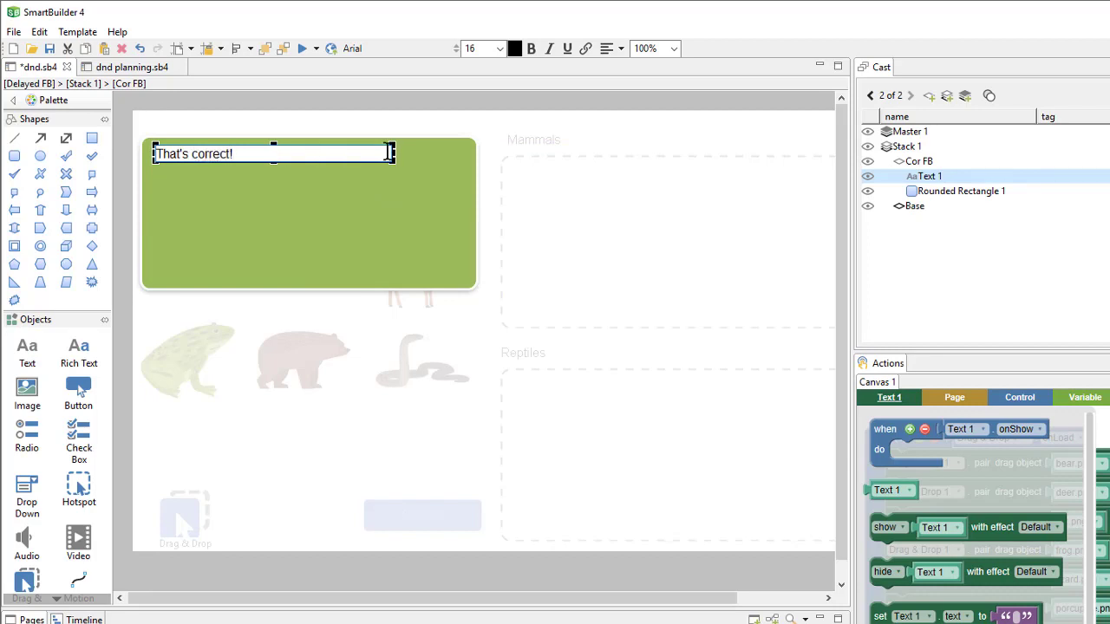
{"action": "left_click_drag", "start_coordinate": [392, 153], "coordinate": [348, 153]}
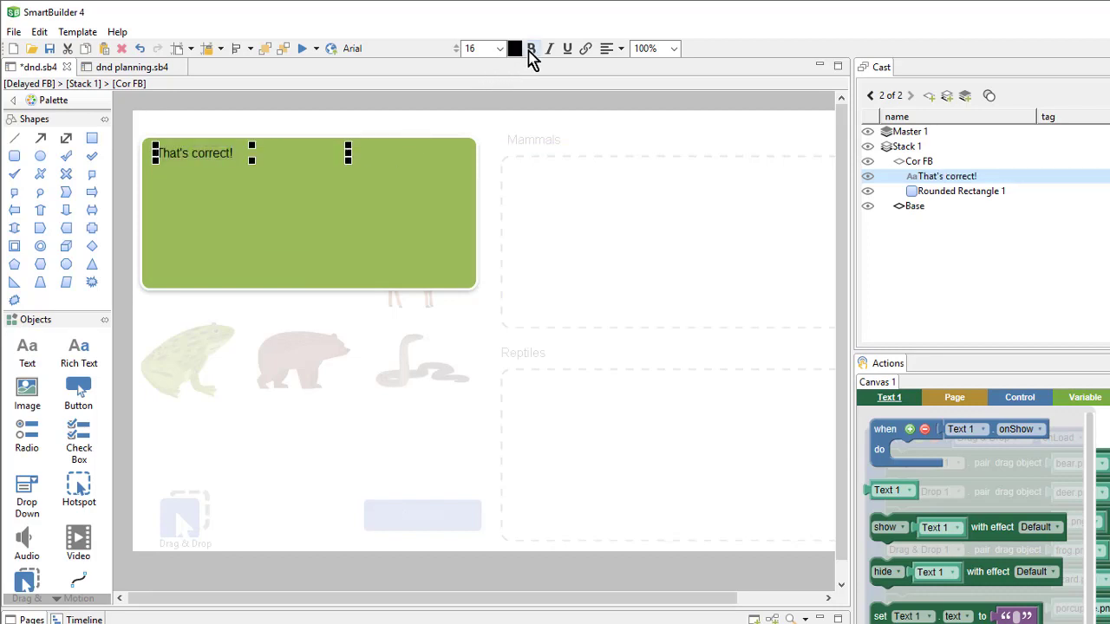
Step: Format the "That's correct!" text as bold, white and size 24
{"action": "left_click", "coordinate": [531, 52]}
{"action": "left_click", "coordinate": [515, 48]}
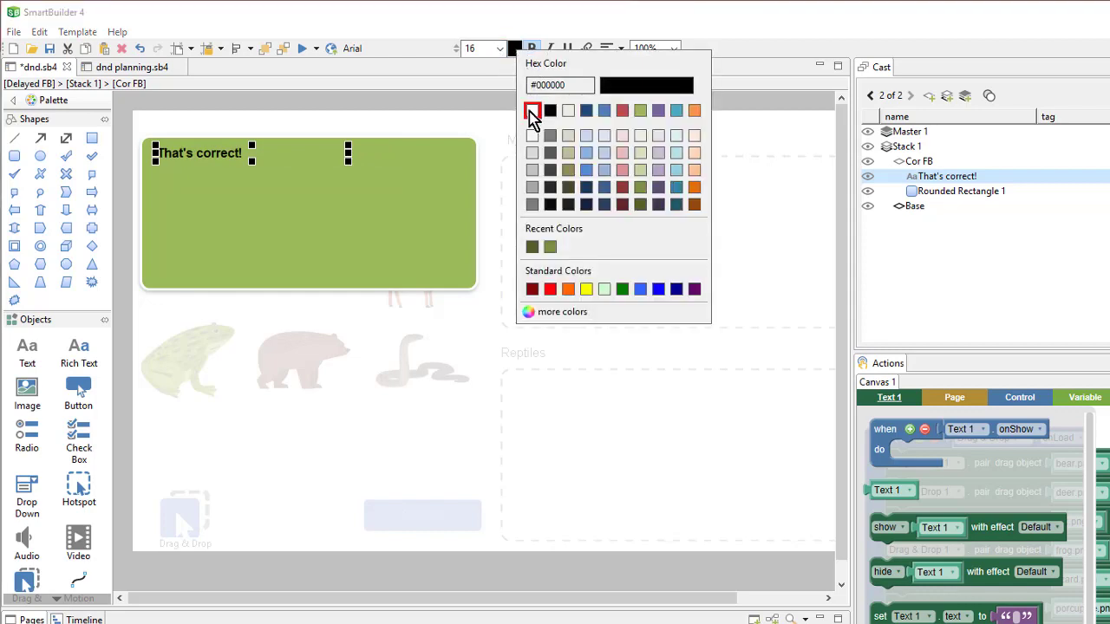
{"action": "left_click", "coordinate": [530, 109]}
{"action": "left_click", "coordinate": [499, 49]}
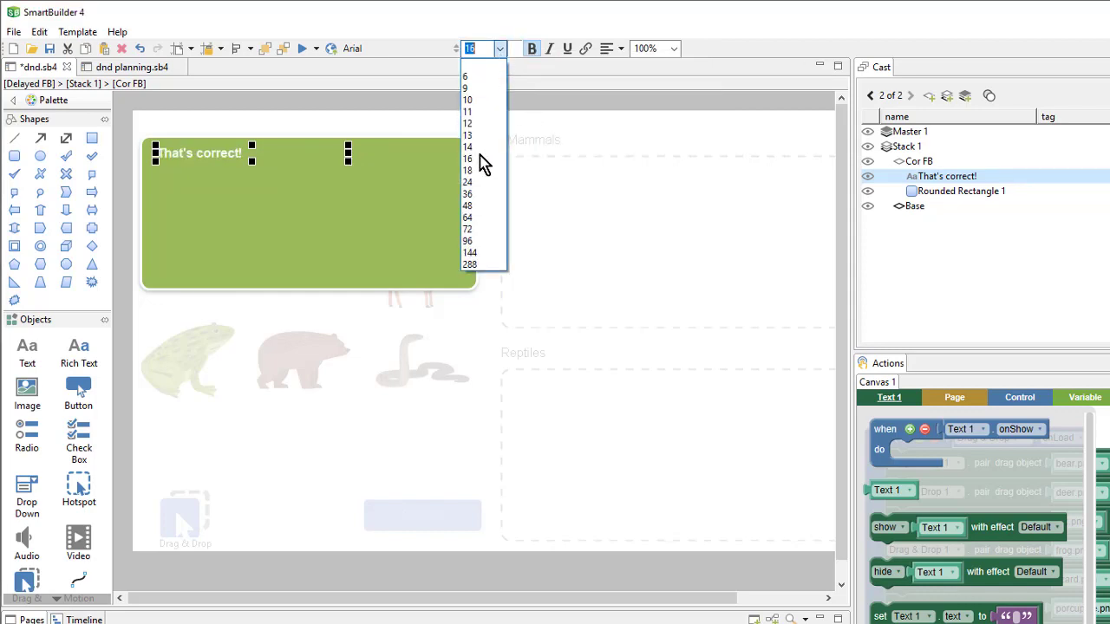
{"action": "left_click", "coordinate": [489, 189]}
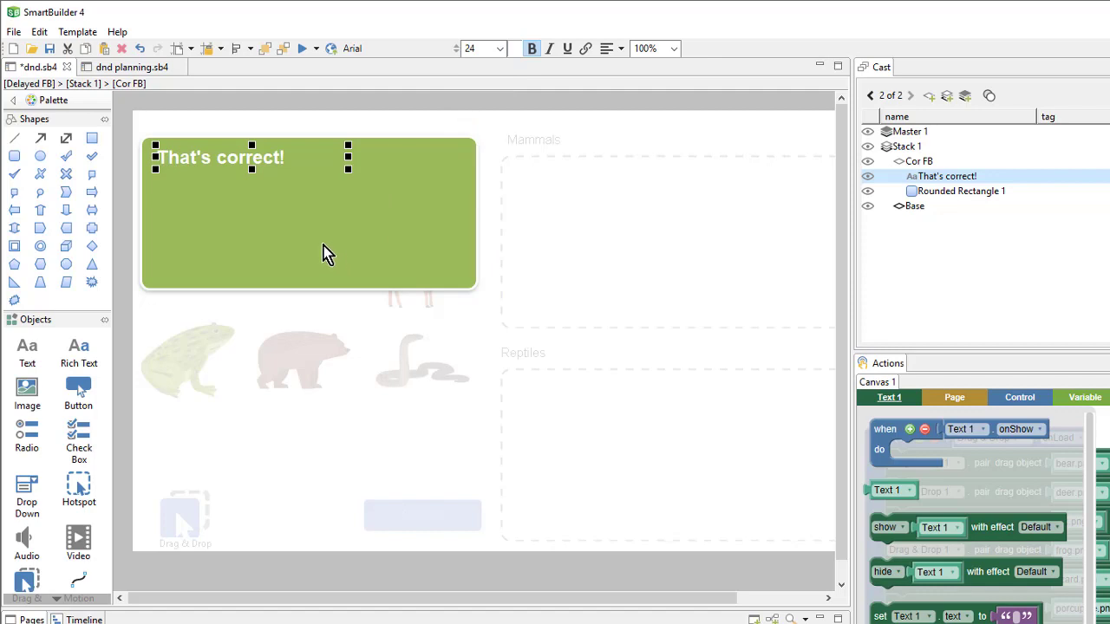
Step: Shrink the green rectangle around the feedback text and add a button labelled Continue inside it, below the text
{"action": "left_click", "coordinate": [353, 274]}
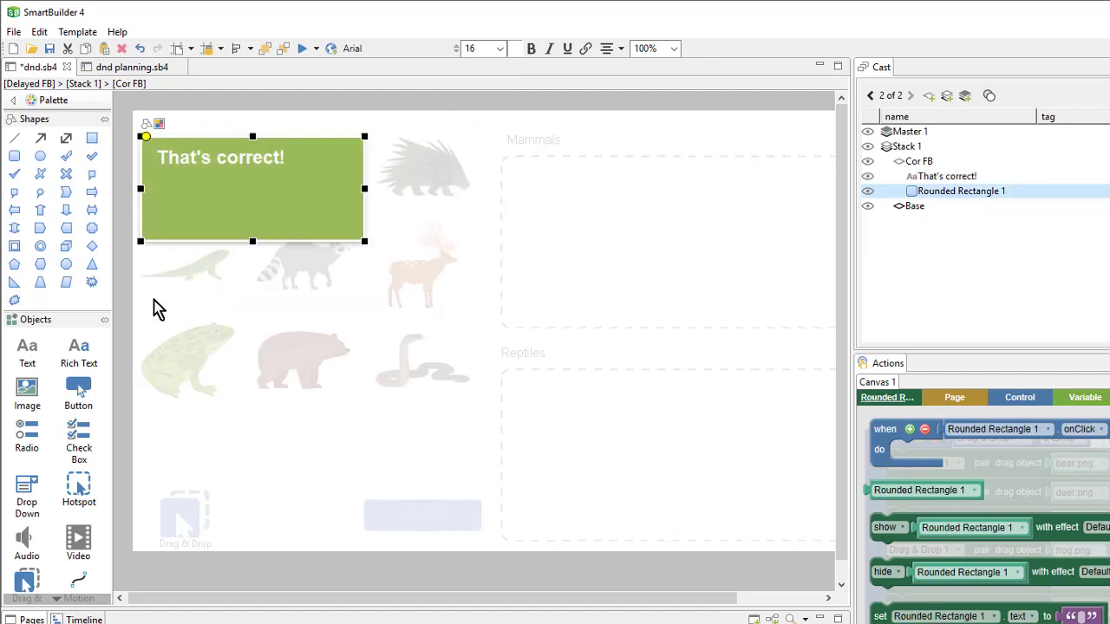
{"action": "left_click", "coordinate": [78, 392]}
{"action": "left_click", "coordinate": [211, 194]}
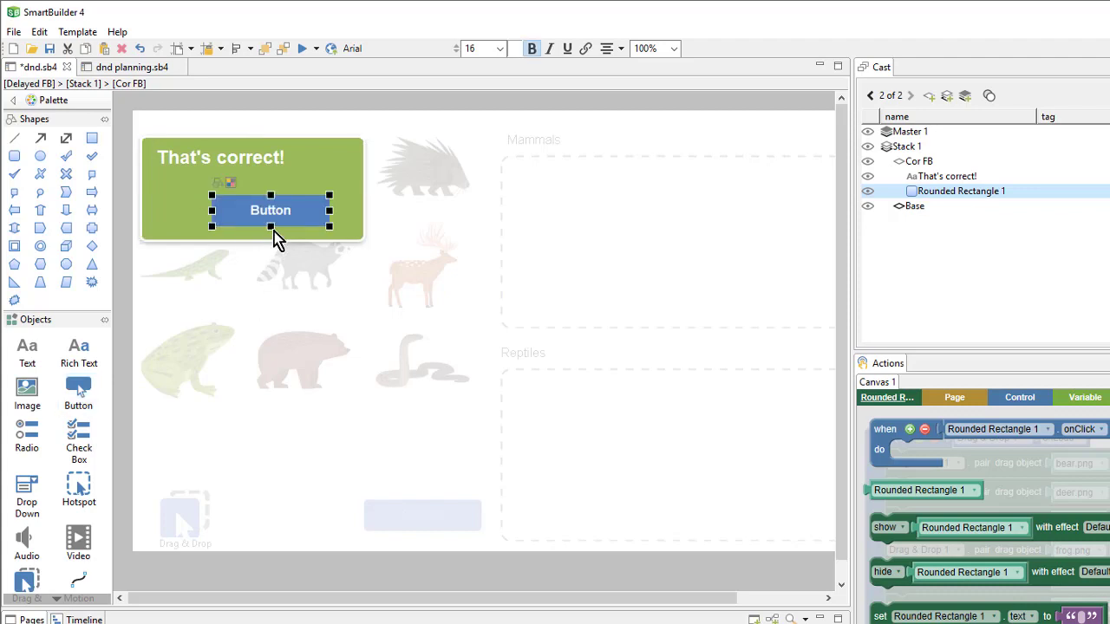
{"action": "type", "text": "Continue"}
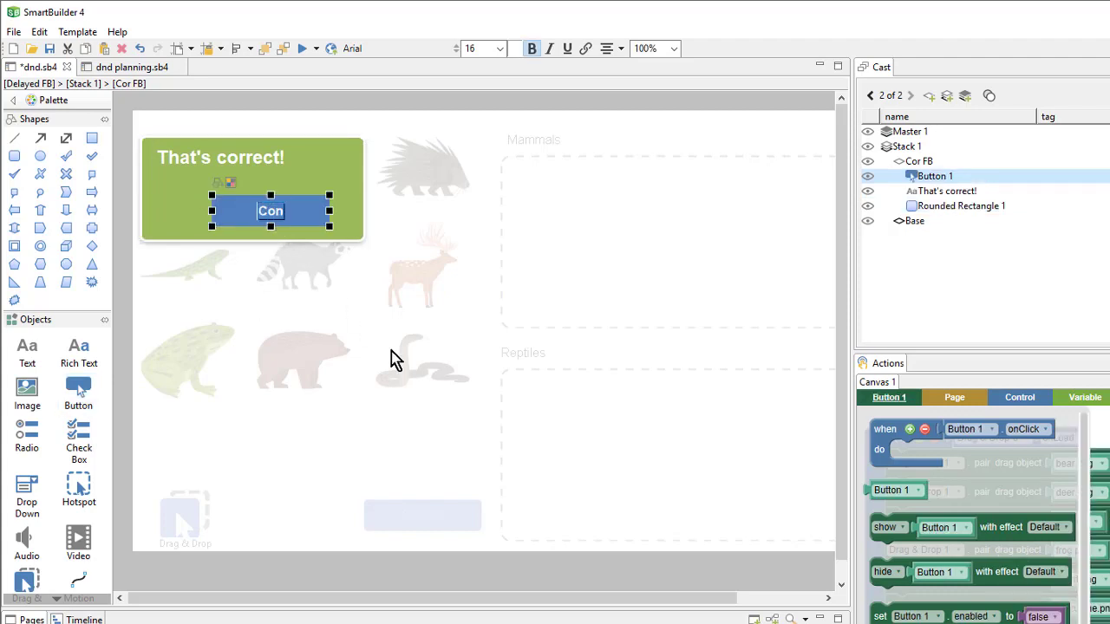
{"action": "left_click", "coordinate": [388, 464]}
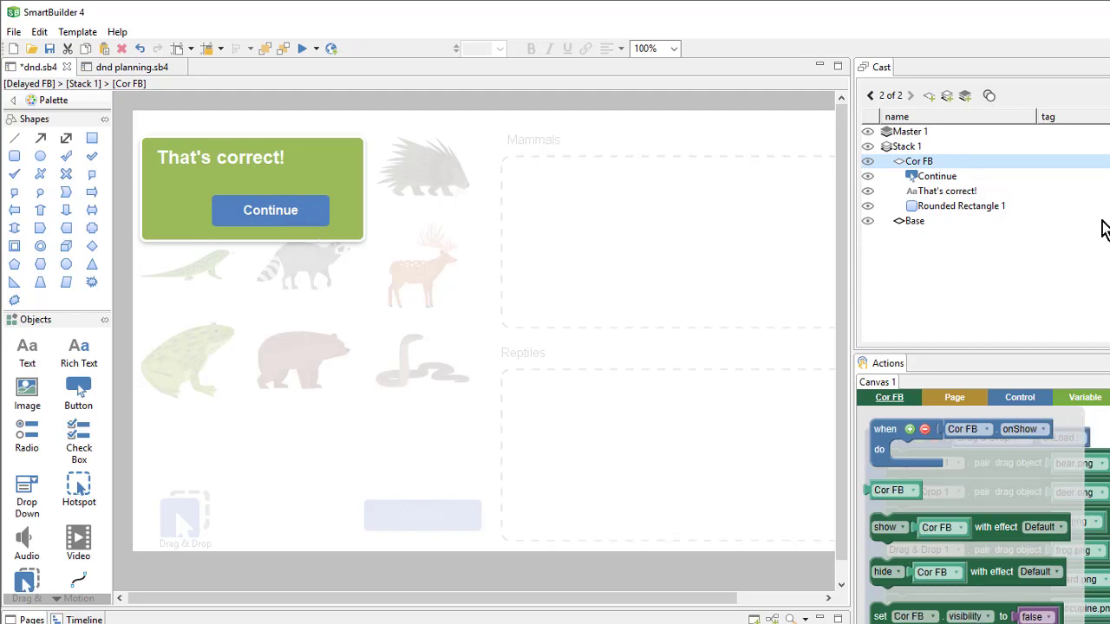
Step: Duplicate the Cor FB layer together with its feedback contents
{"action": "right_click", "coordinate": [924, 168]}
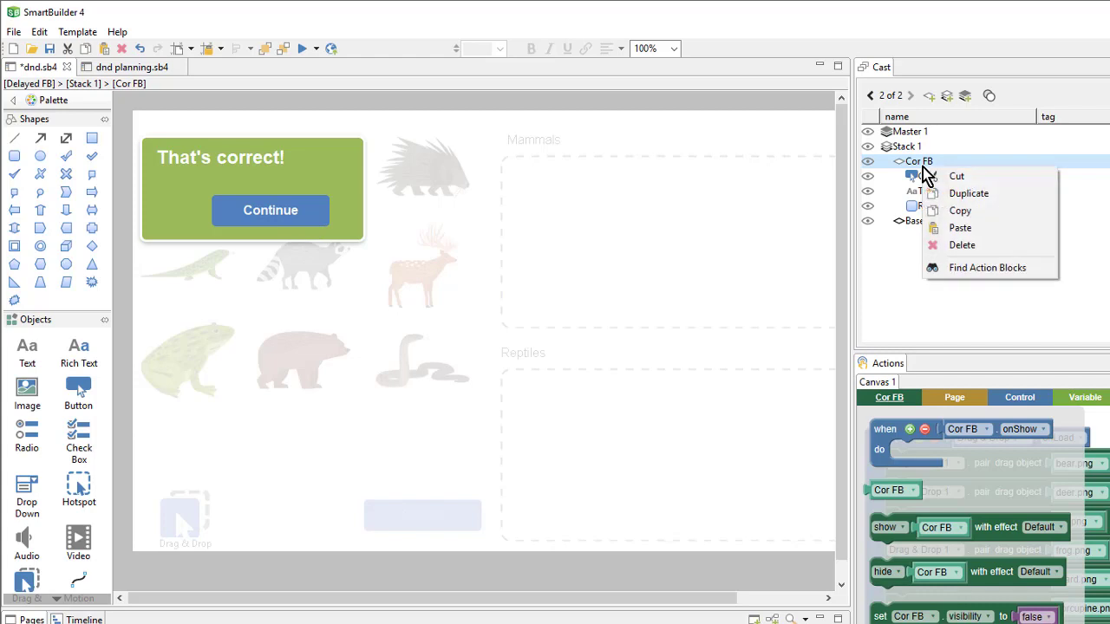
{"action": "left_click", "coordinate": [1002, 196]}
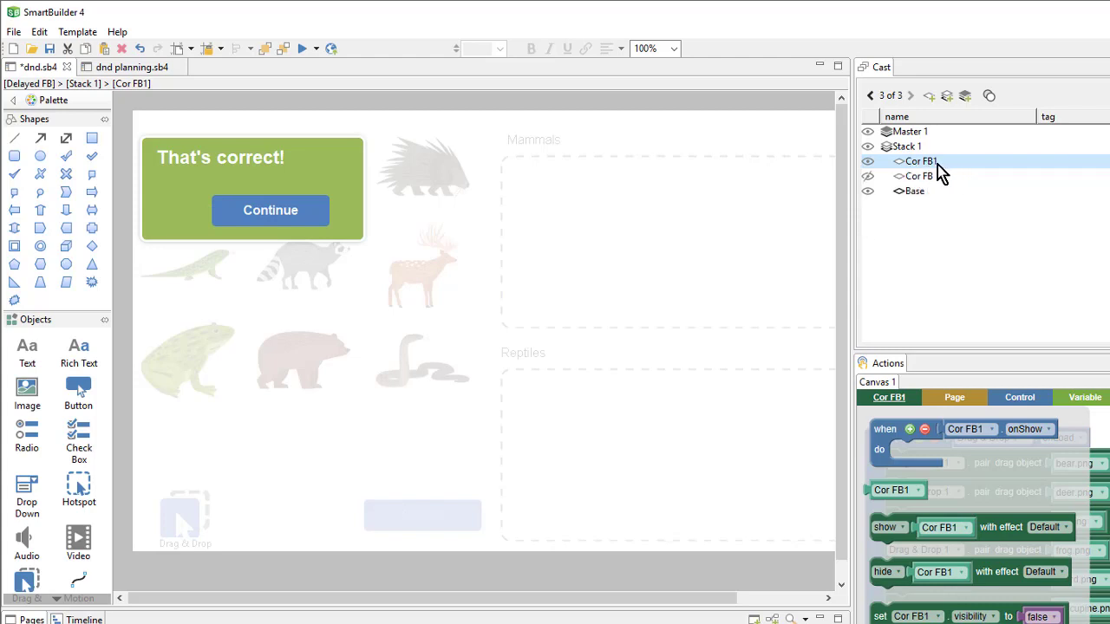
Step: Rename the duplicated Cor FB1 layer as Inc FB and expand it to list its contents
{"action": "left_click", "coordinate": [937, 164]}
{"action": "left_click", "coordinate": [925, 162]}
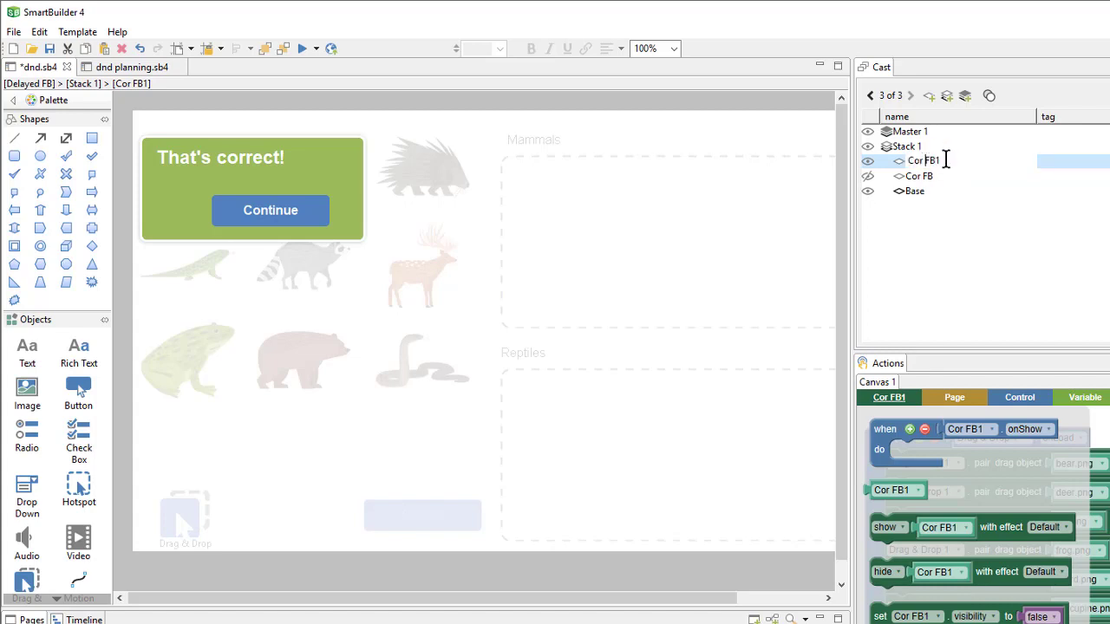
{"action": "key", "text": "shift+Home"}
{"action": "type", "text": "Inc"}
{"action": "left_click", "coordinate": [941, 160]}
{"action": "key", "text": "BackSpace"}
{"action": "key", "text": "Return"}
{"action": "left_click", "coordinate": [902, 161]}
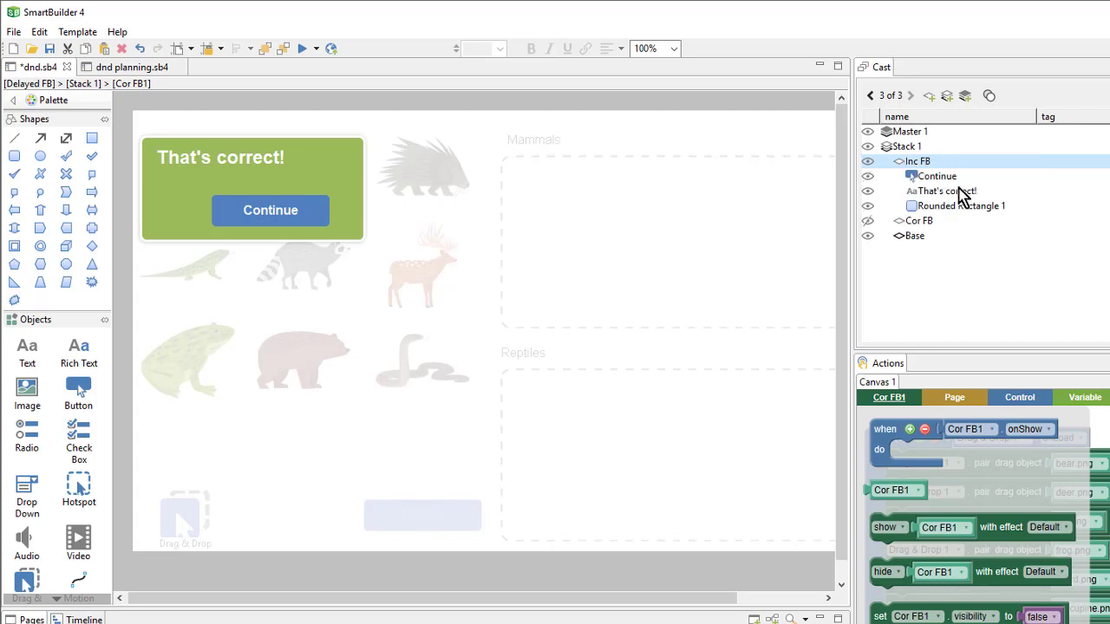
Step: Replace the feedback text on the Inc FB layer with "That's not right."
{"action": "left_click", "coordinate": [230, 161]}
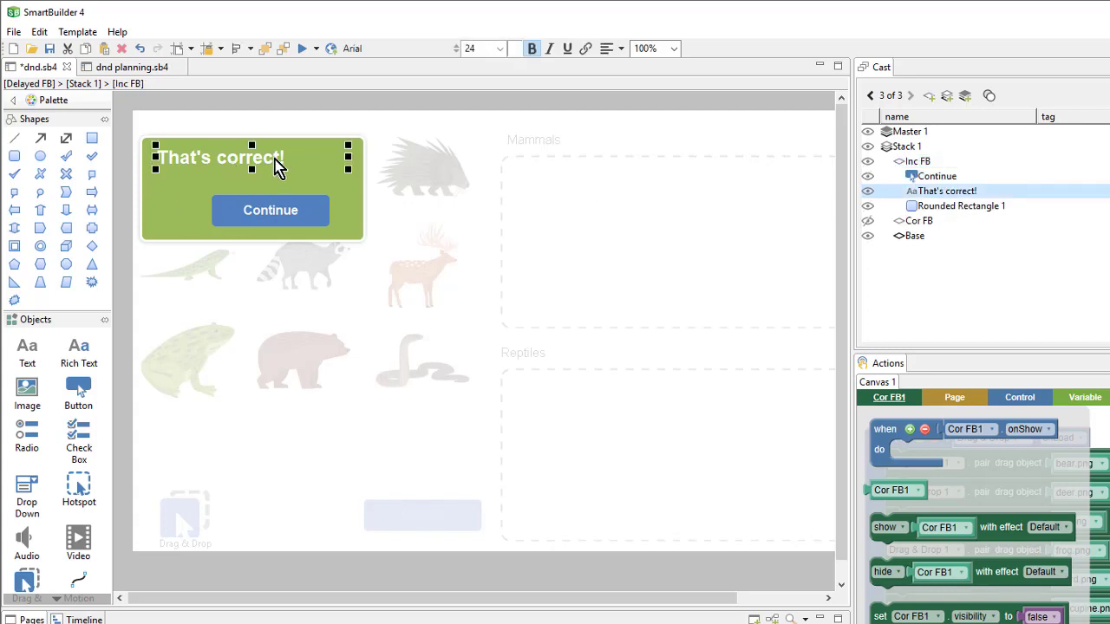
{"action": "double_click", "coordinate": [289, 168]}
{"action": "key", "text": "ctrl+a"}
{"action": "key", "text": "BackSpace"}
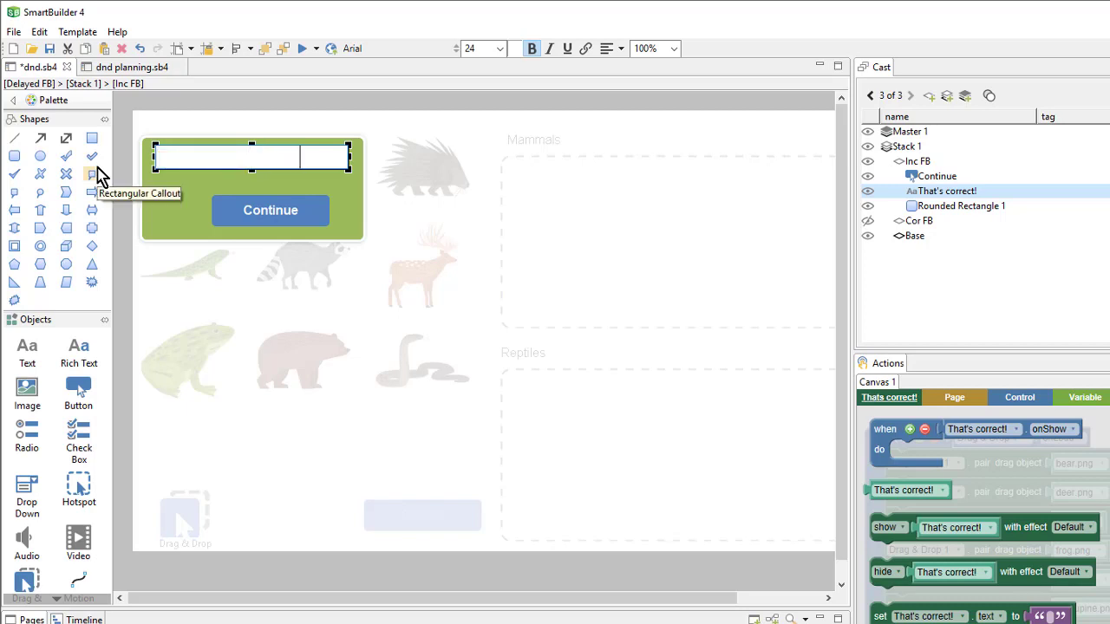
{"action": "type", "text": "That's not right."}
Step: Relabel the Continue button on the Inc FB layer as Retry
{"action": "left_click", "coordinate": [271, 221]}
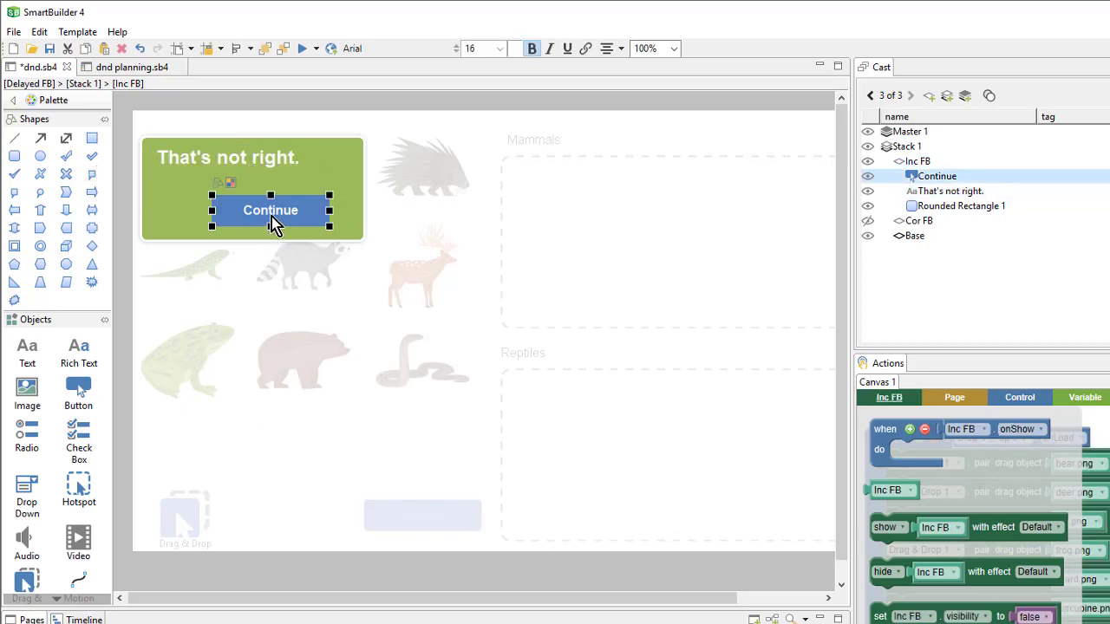
{"action": "double_click", "coordinate": [271, 217]}
{"action": "type", "text": "Retry"}
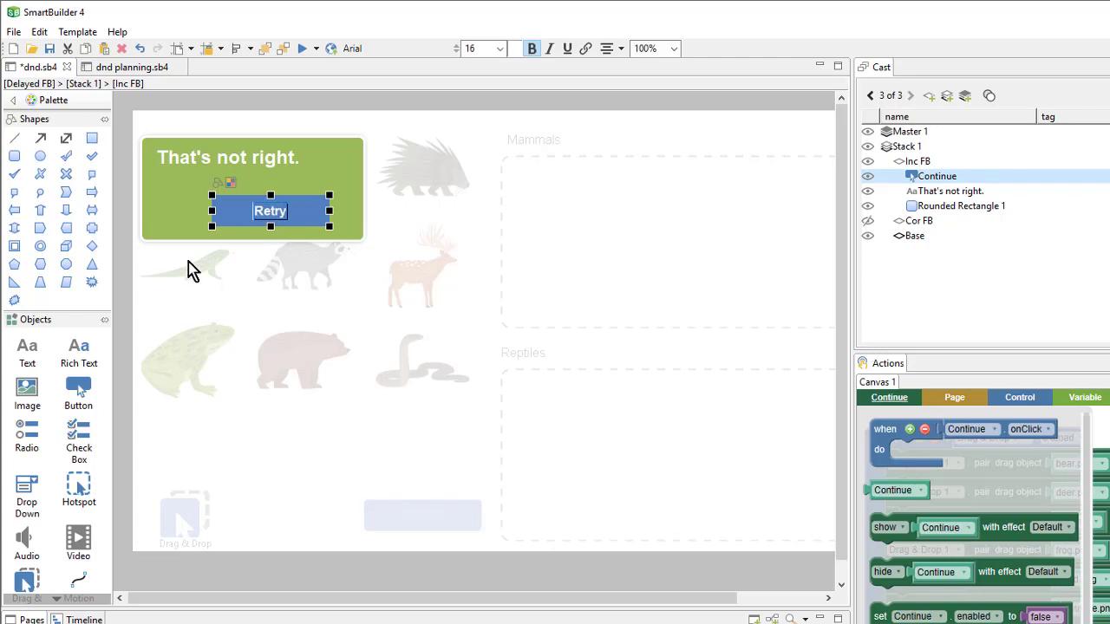
Step: Apply the solid red style to the rounded rectangle behind the "That's not right." text
{"action": "left_click", "coordinate": [166, 229]}
{"action": "left_click", "coordinate": [167, 228]}
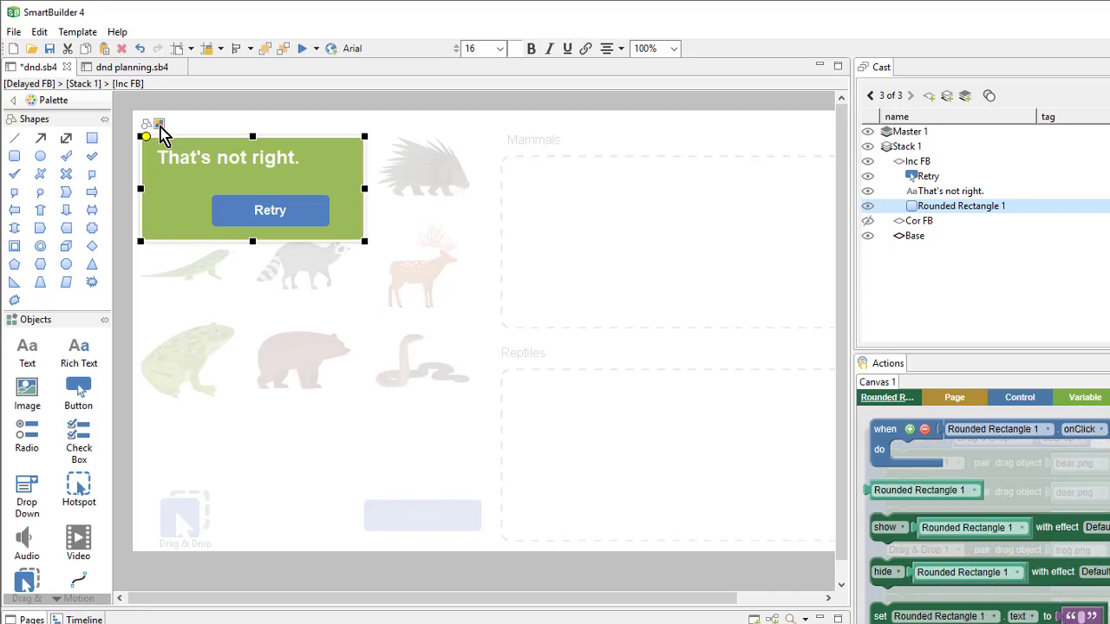
{"action": "left_click", "coordinate": [160, 127]}
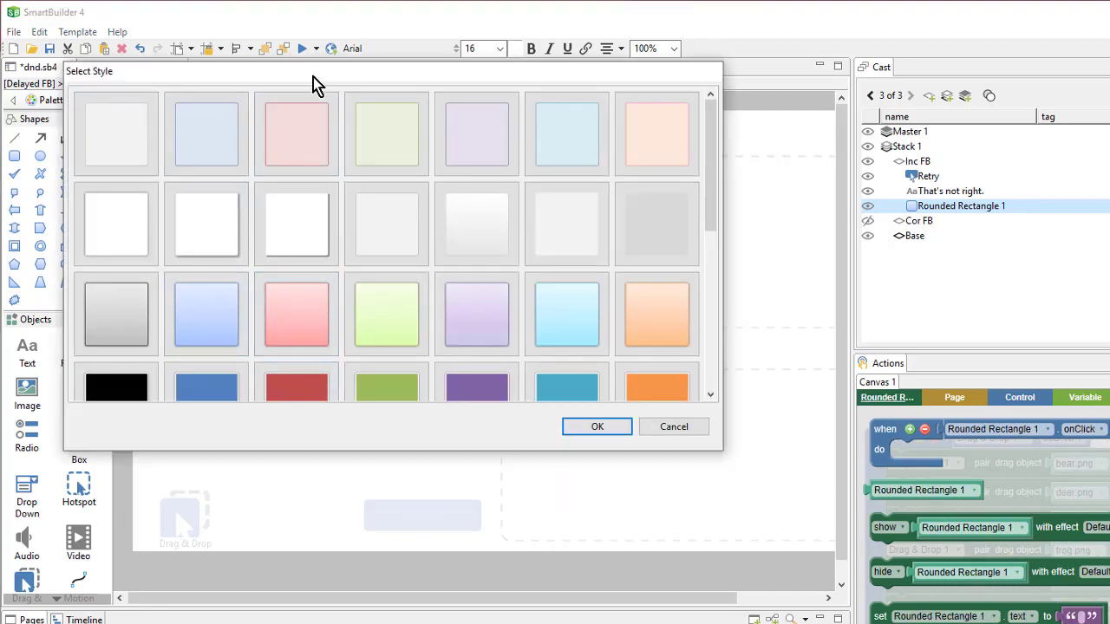
{"action": "left_click_drag", "start_coordinate": [313, 77], "coordinate": [318, 226]}
{"action": "left_click", "coordinate": [287, 539]}
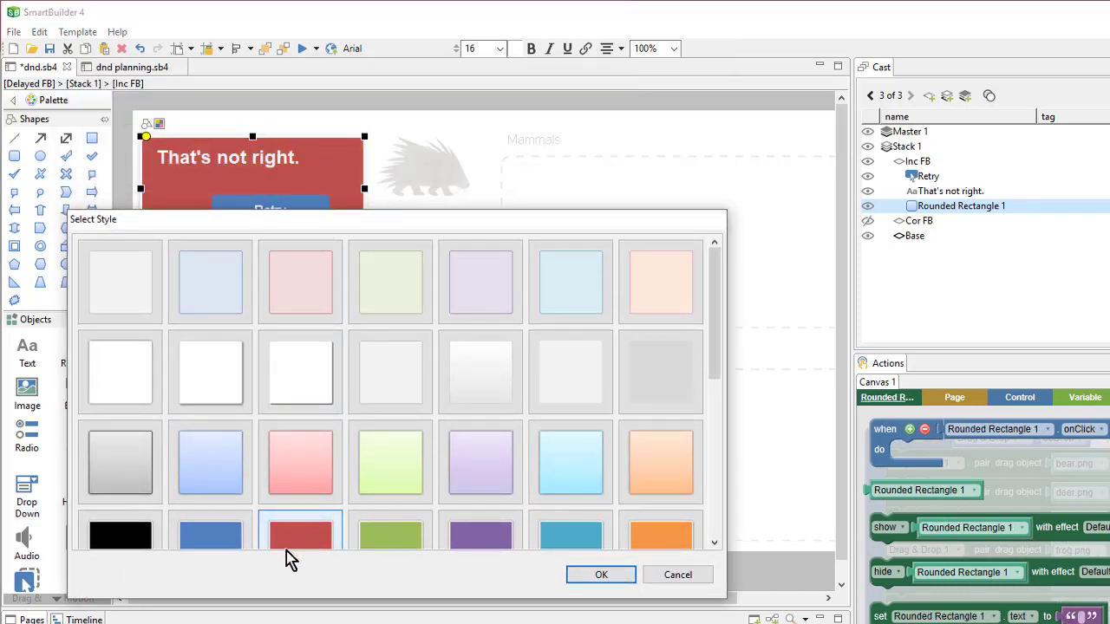
{"action": "left_click", "coordinate": [605, 579]}
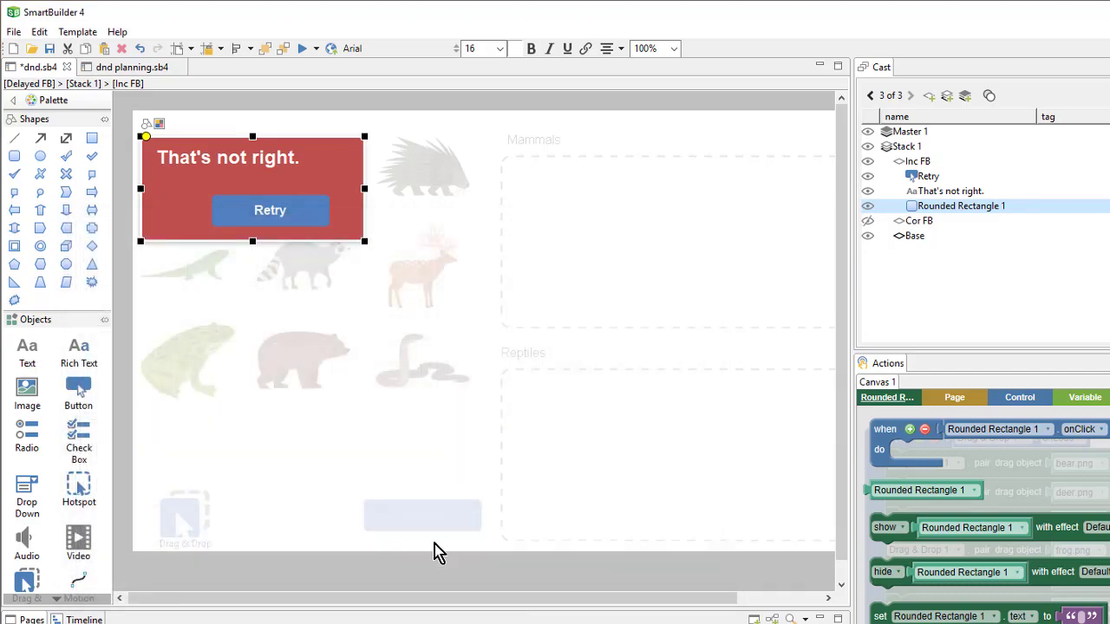
{"action": "left_click", "coordinate": [387, 456]}
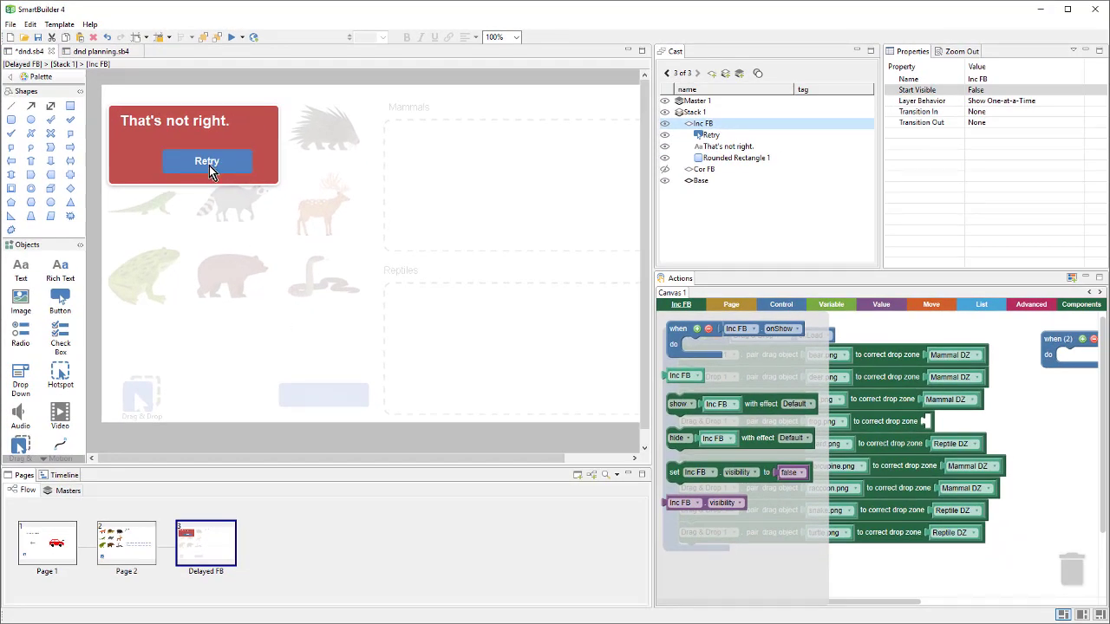
Step: Add an onClick event for the Retry button below the pairing blocks and make it reload the page
{"action": "left_click", "coordinate": [209, 166]}
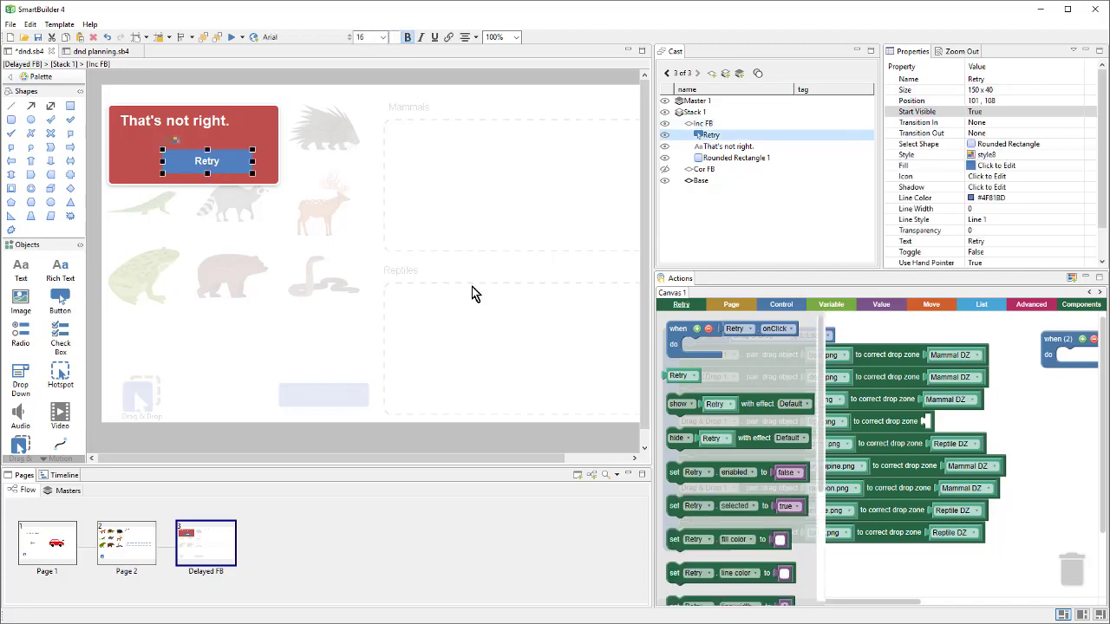
{"action": "left_click_drag", "start_coordinate": [678, 332], "coordinate": [791, 573]}
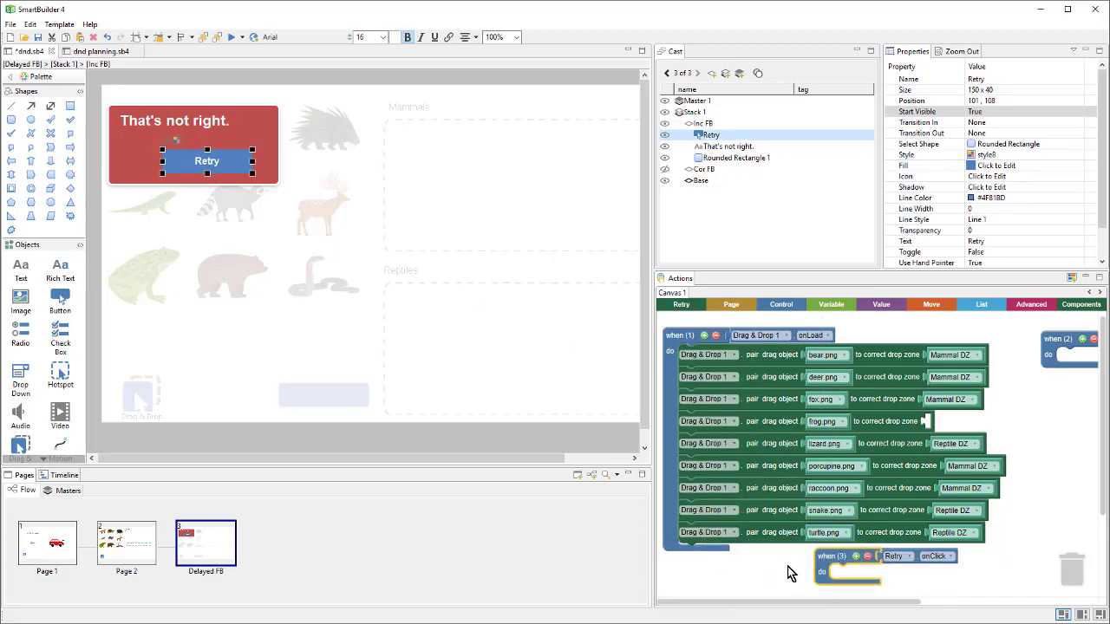
{"action": "scroll", "coordinate": [791, 574], "scroll_direction": "down", "scroll_amount": 3}
{"action": "left_click_drag", "start_coordinate": [812, 461], "coordinate": [785, 515]}
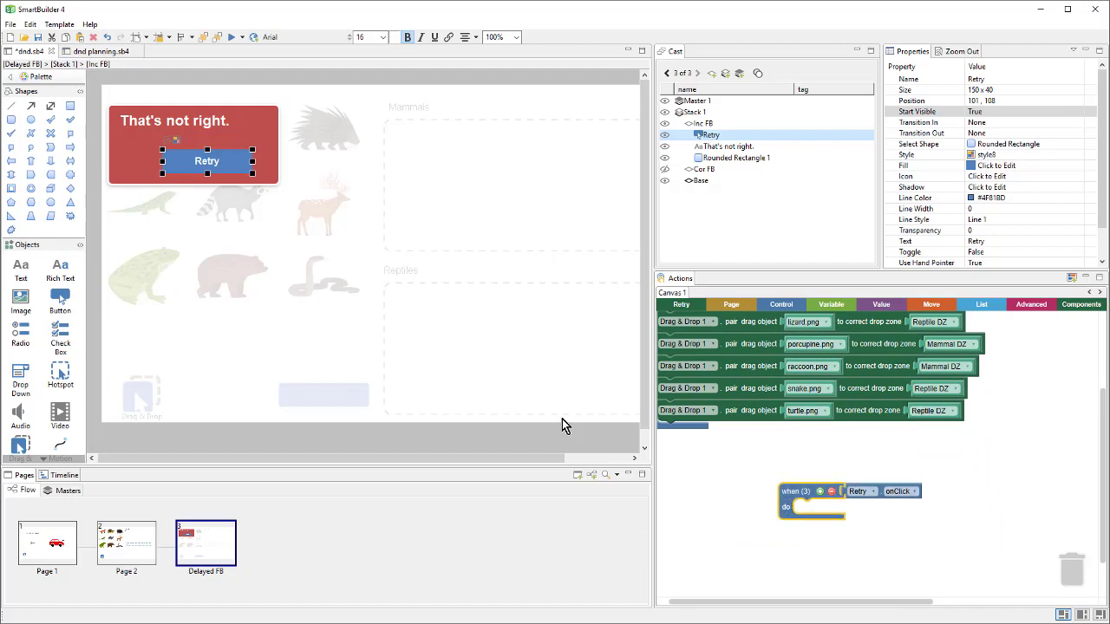
{"action": "left_click", "coordinate": [736, 308]}
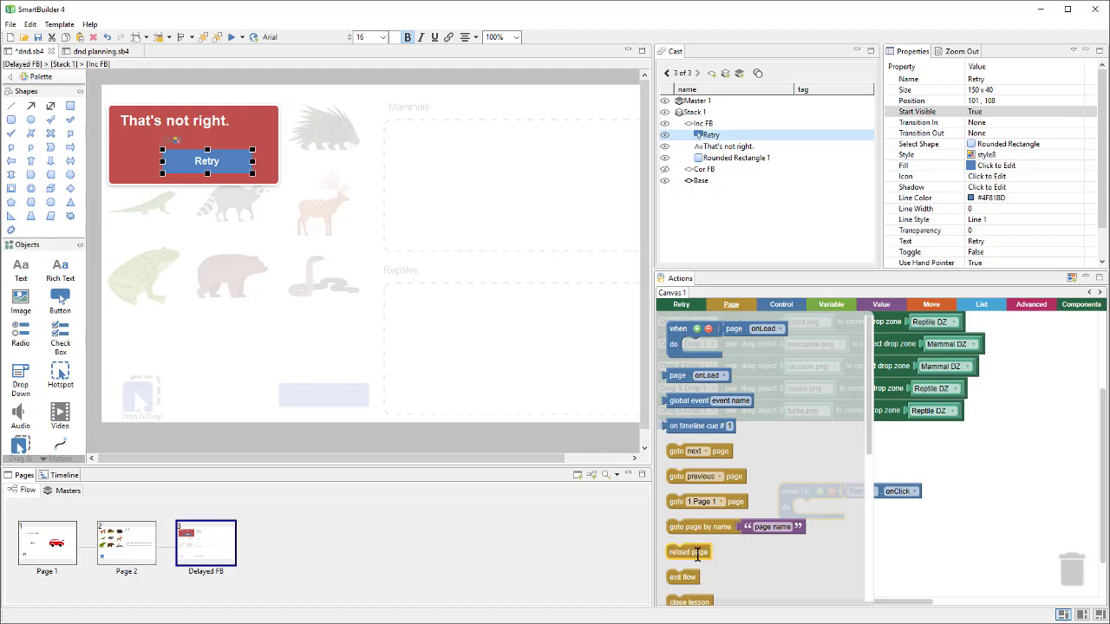
{"action": "left_click_drag", "start_coordinate": [697, 555], "coordinate": [868, 522]}
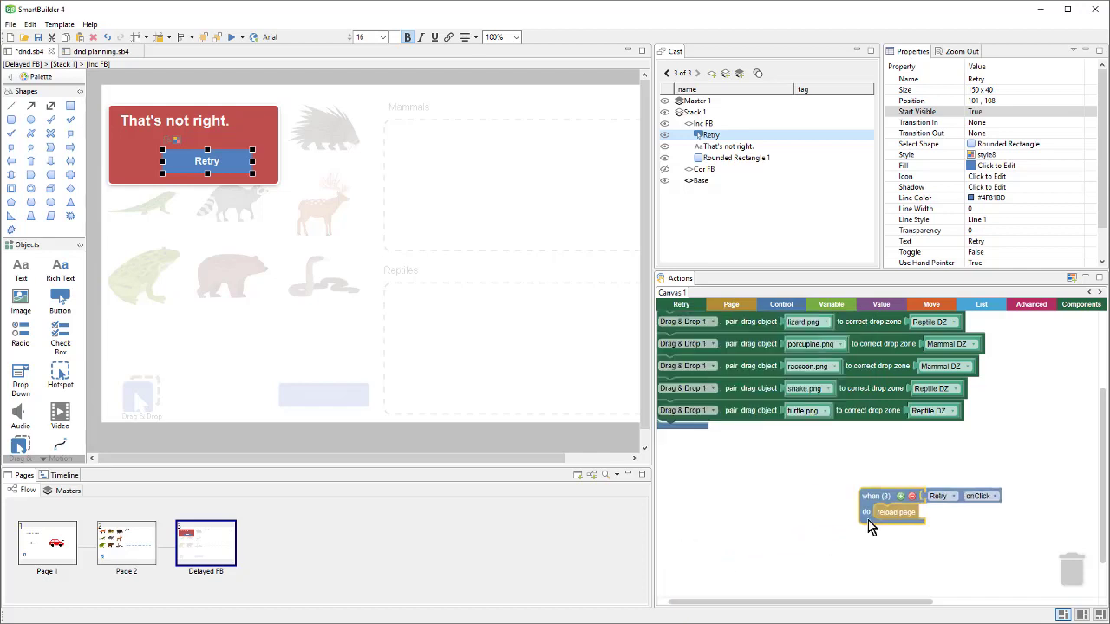
Step: Add an onClick event for the Cor FB layer's Continue button beside the Retry event, going to the next page
{"action": "left_click", "coordinate": [705, 170]}
{"action": "left_click", "coordinate": [707, 147]}
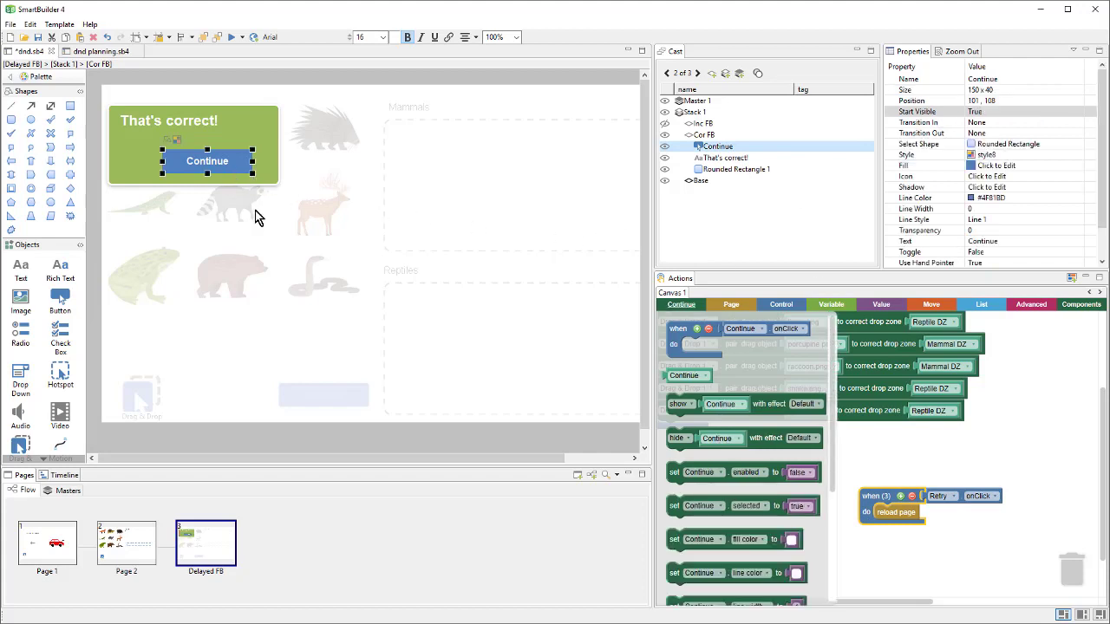
{"action": "left_click_drag", "start_coordinate": [675, 347], "coordinate": [707, 520]}
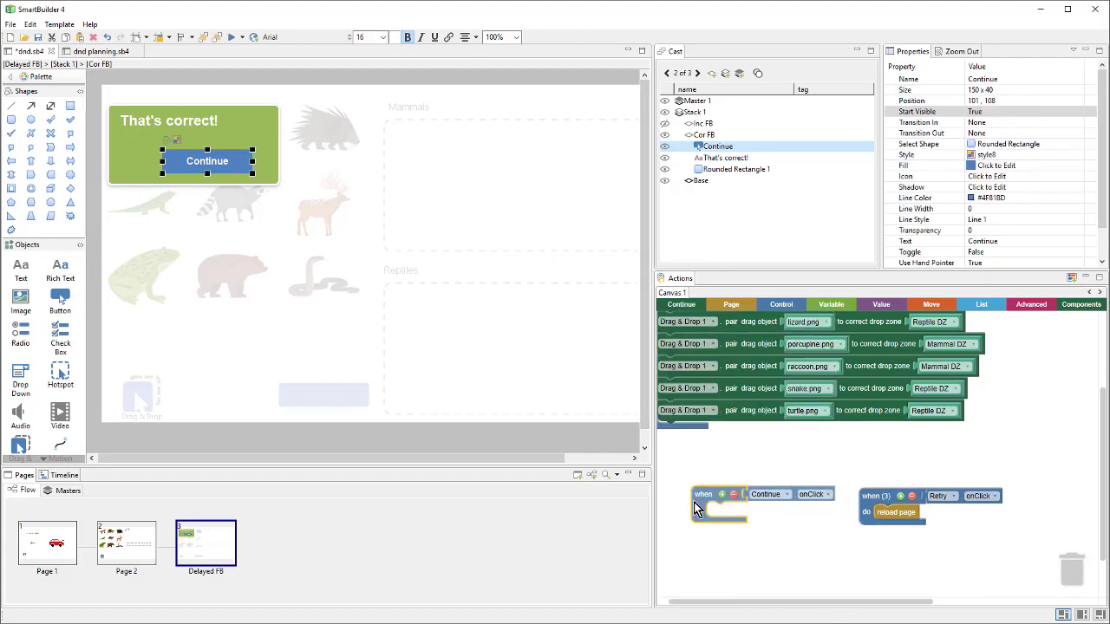
{"action": "left_click", "coordinate": [729, 306]}
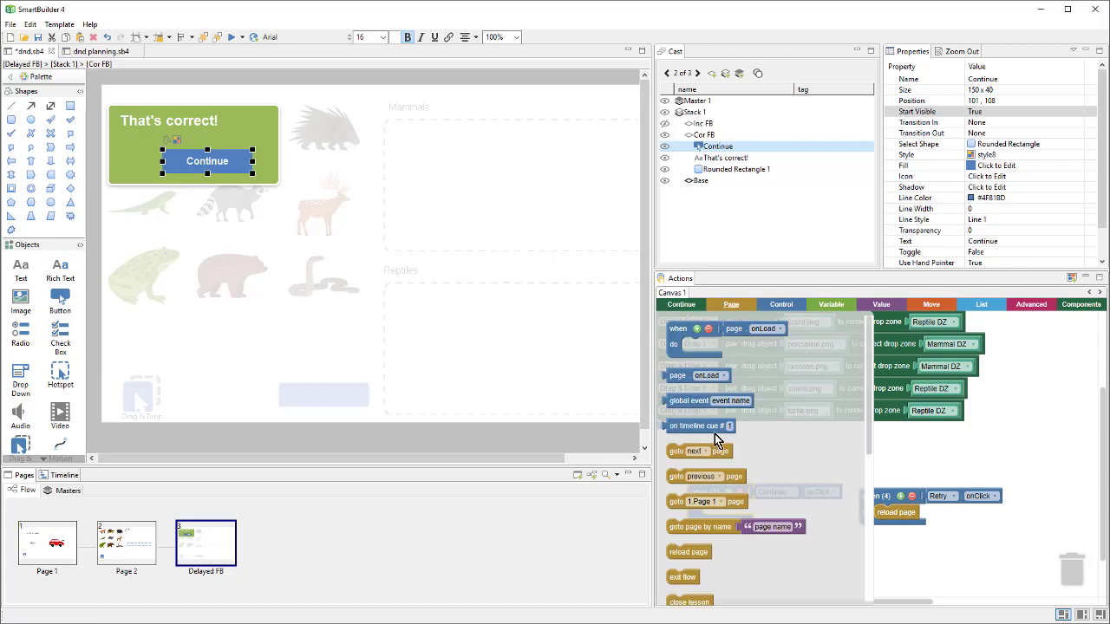
{"action": "left_click_drag", "start_coordinate": [704, 455], "coordinate": [742, 514]}
{"action": "left_click_drag", "start_coordinate": [868, 521], "coordinate": [870, 518]}
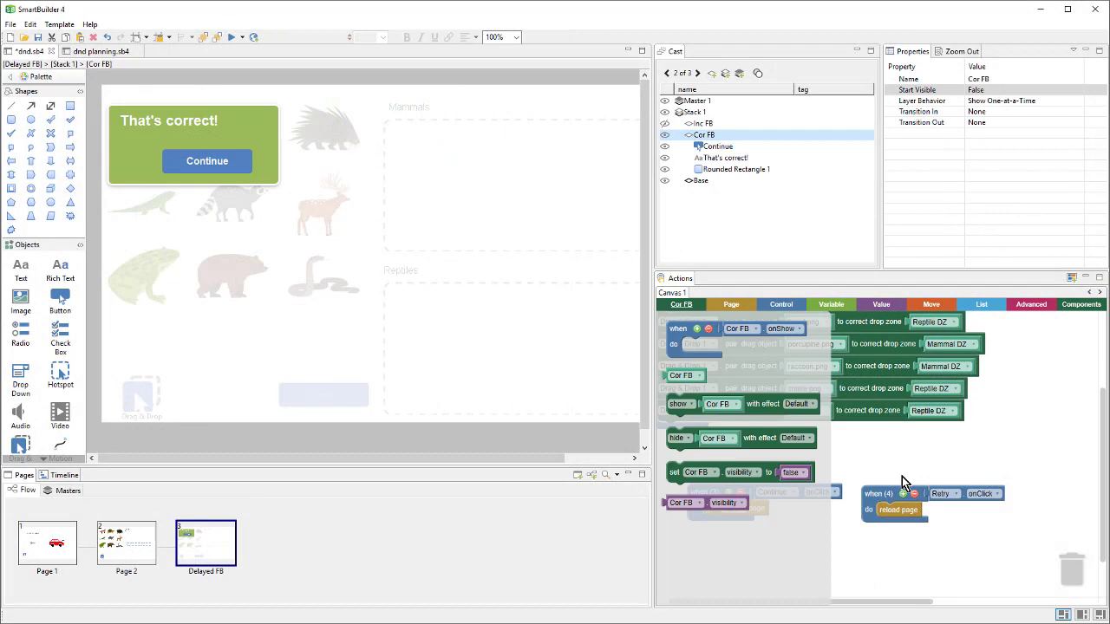
Step: Insert an if/else block into the Submit button's onClick event
{"action": "left_click", "coordinate": [968, 438]}
{"action": "left_click_drag", "start_coordinate": [1035, 404], "coordinate": [979, 541]}
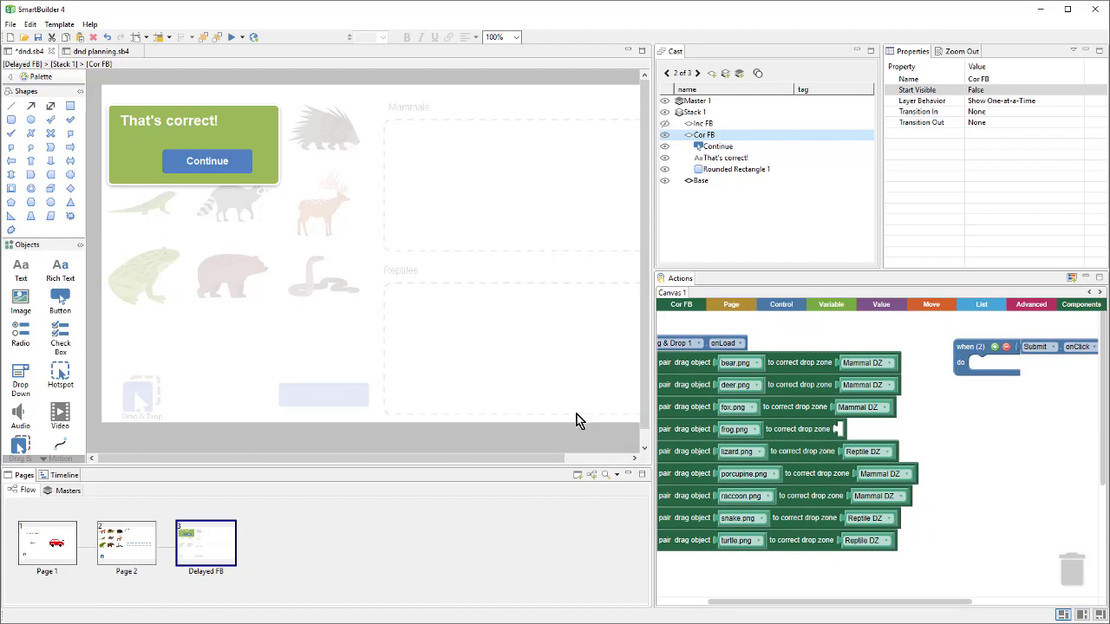
{"action": "left_click", "coordinate": [348, 398]}
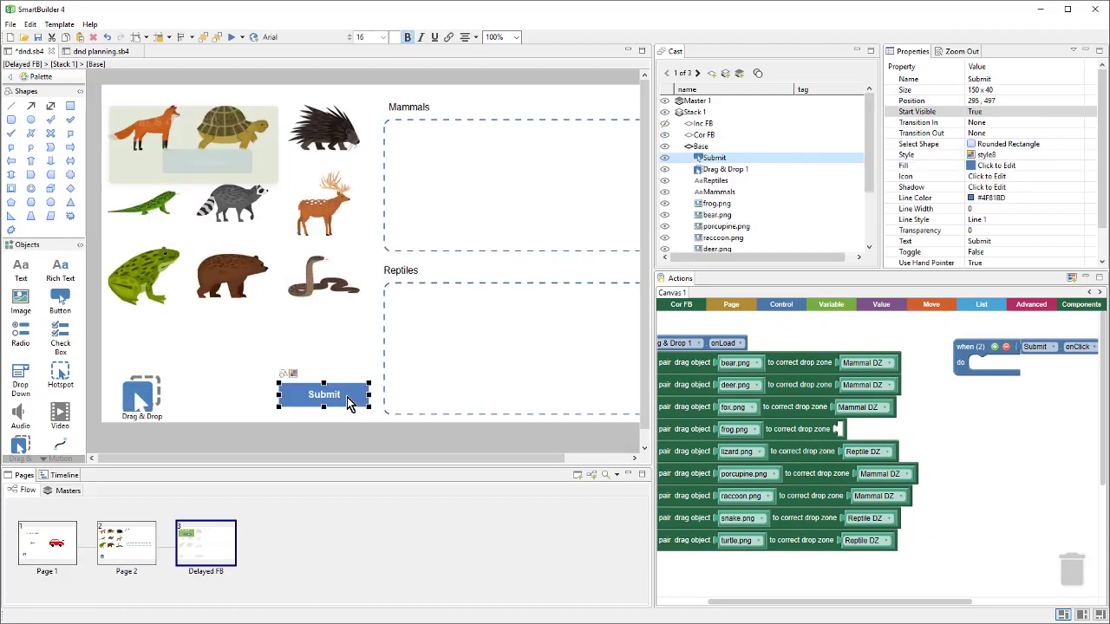
{"action": "left_click", "coordinate": [1015, 437]}
{"action": "left_click_drag", "start_coordinate": [1016, 437], "coordinate": [916, 395]}
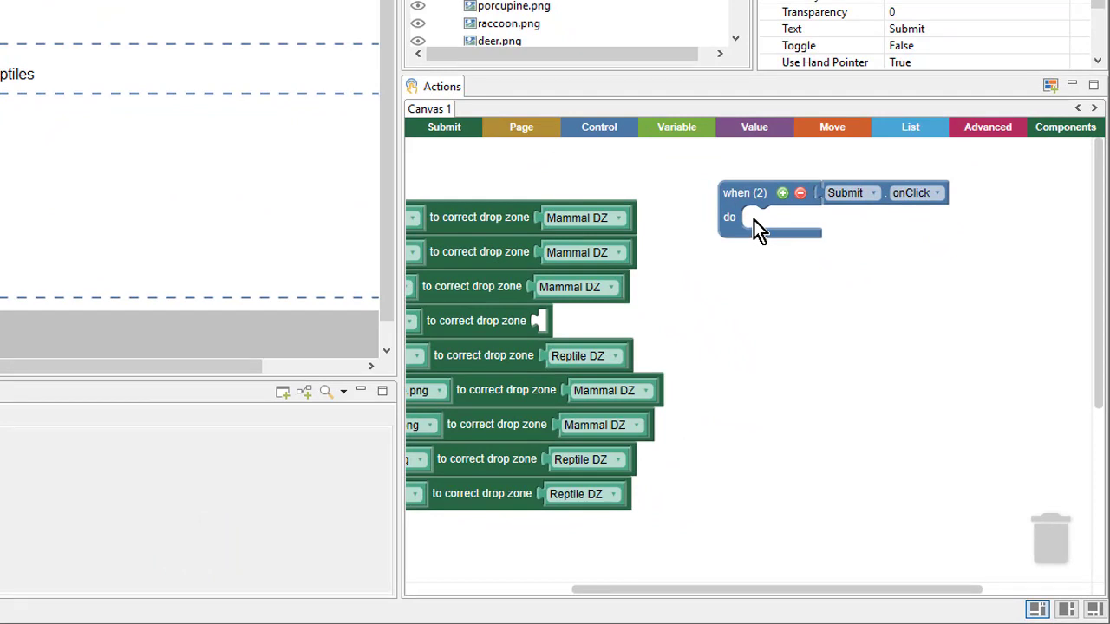
{"action": "left_click", "coordinate": [621, 131]}
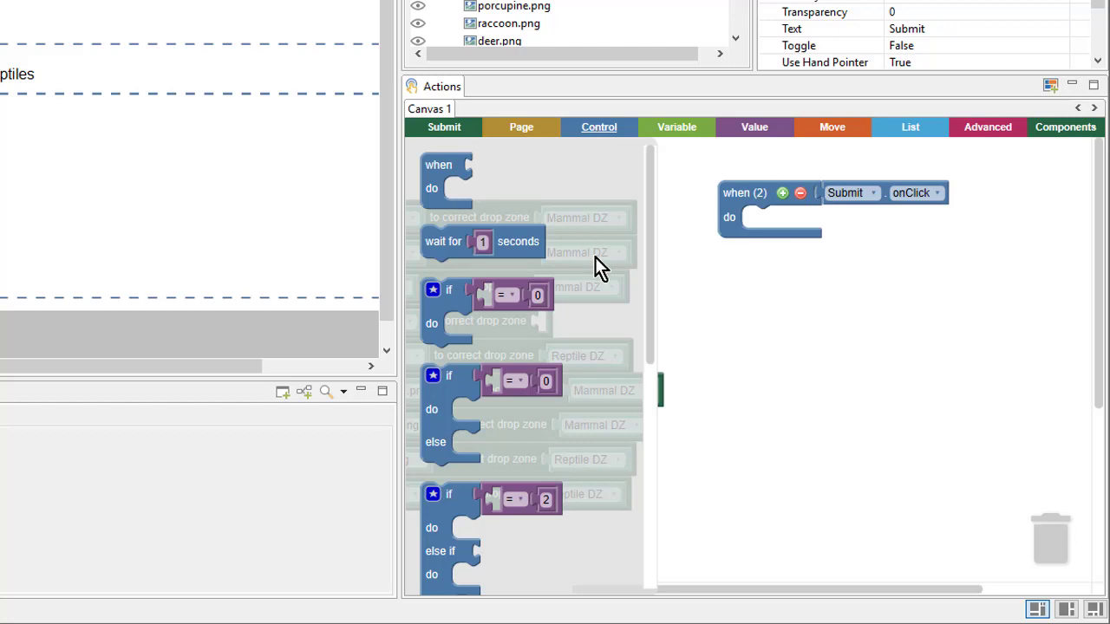
{"action": "left_click", "coordinate": [479, 438]}
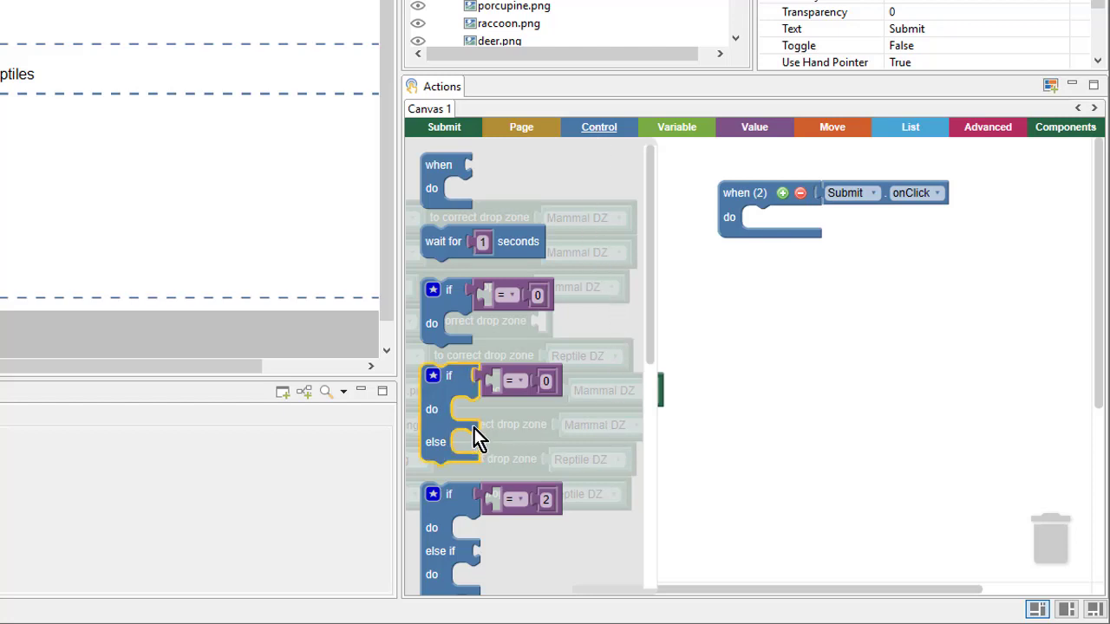
{"action": "left_click_drag", "start_coordinate": [480, 438], "coordinate": [800, 314]}
{"action": "left_click", "coordinate": [880, 289]}
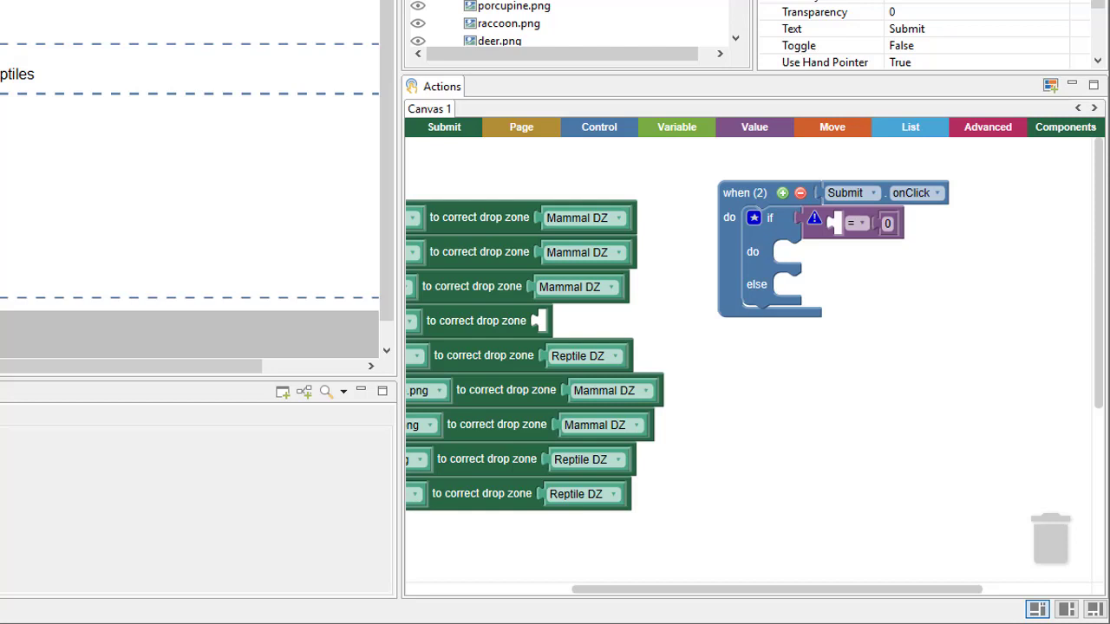
Step: Set the if condition to check whether Drag & Drop 1's correct object count equals 9
{"action": "left_click", "coordinate": [494, 2]}
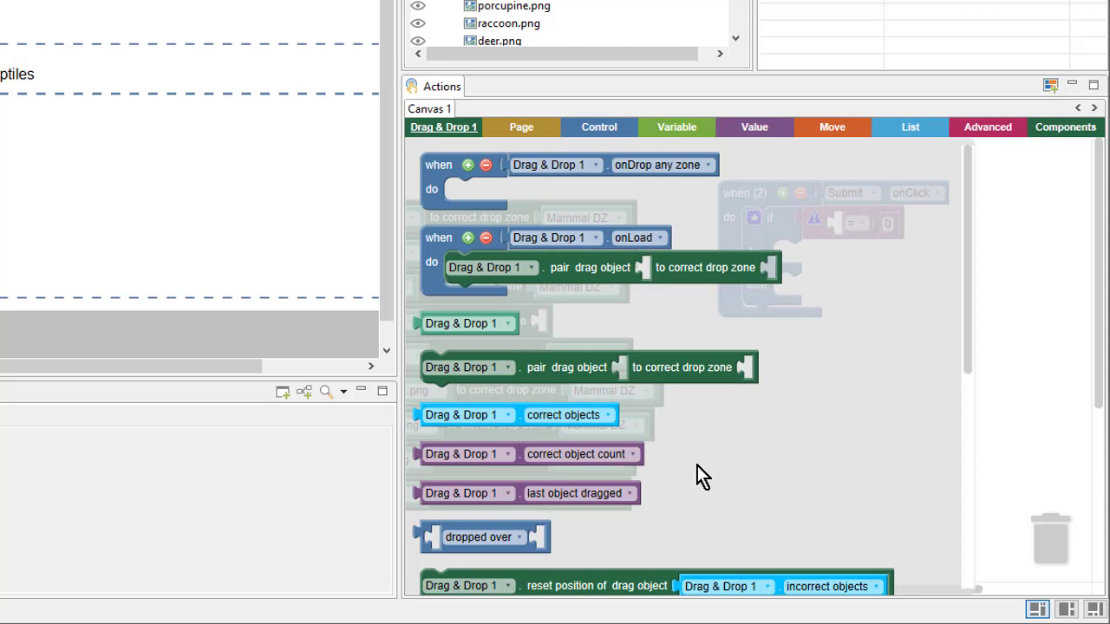
{"action": "left_click", "coordinate": [583, 464]}
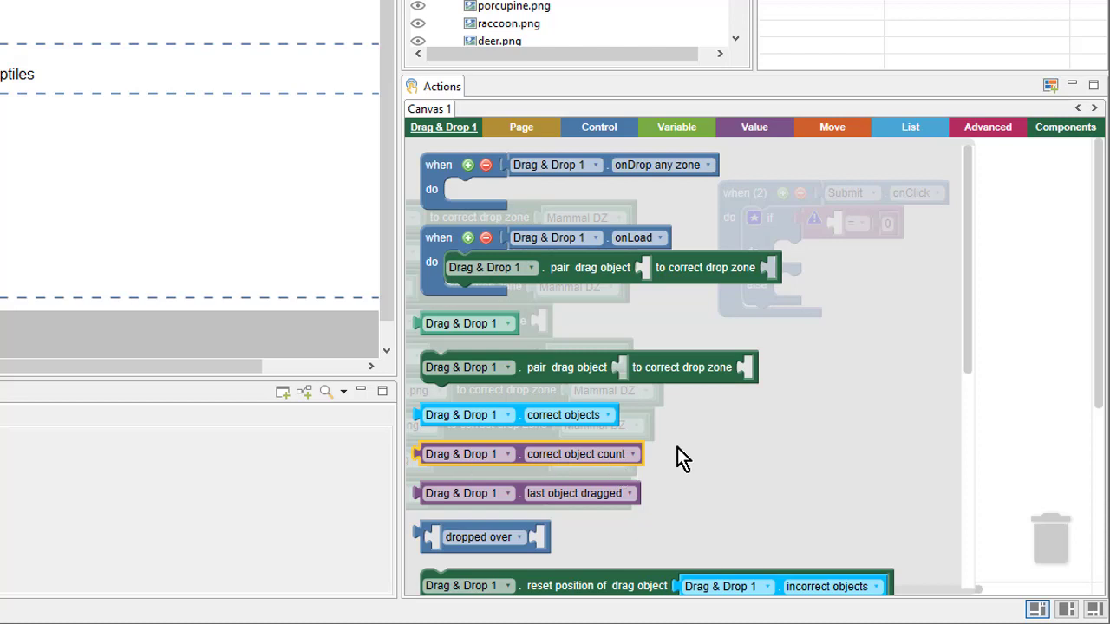
{"action": "left_click_drag", "start_coordinate": [469, 455], "coordinate": [876, 227]}
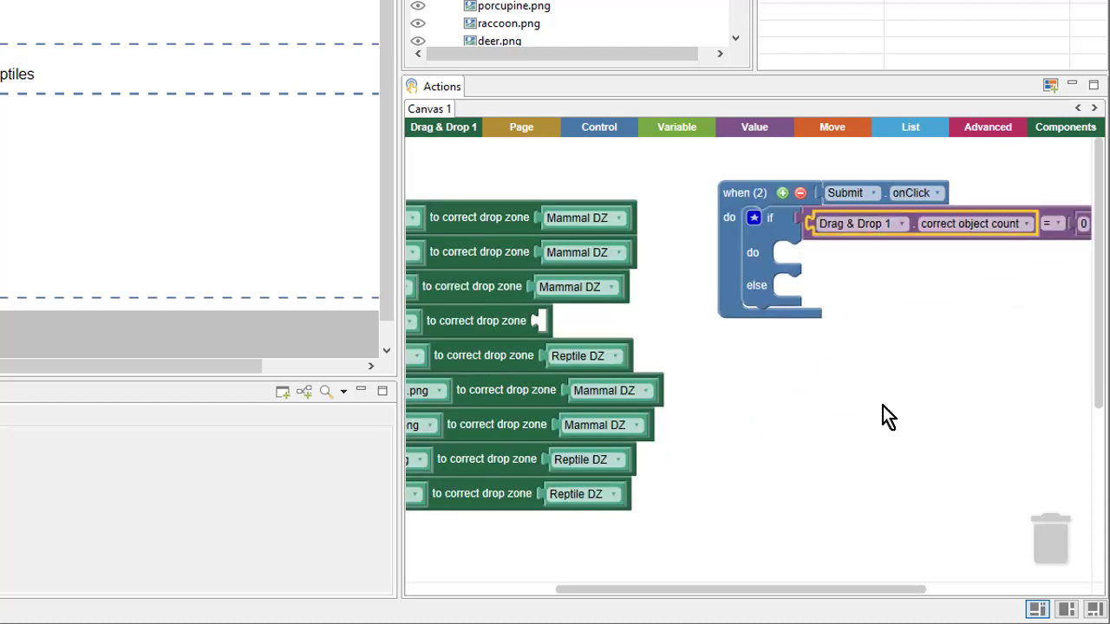
{"action": "left_click_drag", "start_coordinate": [954, 387], "coordinate": [767, 413]}
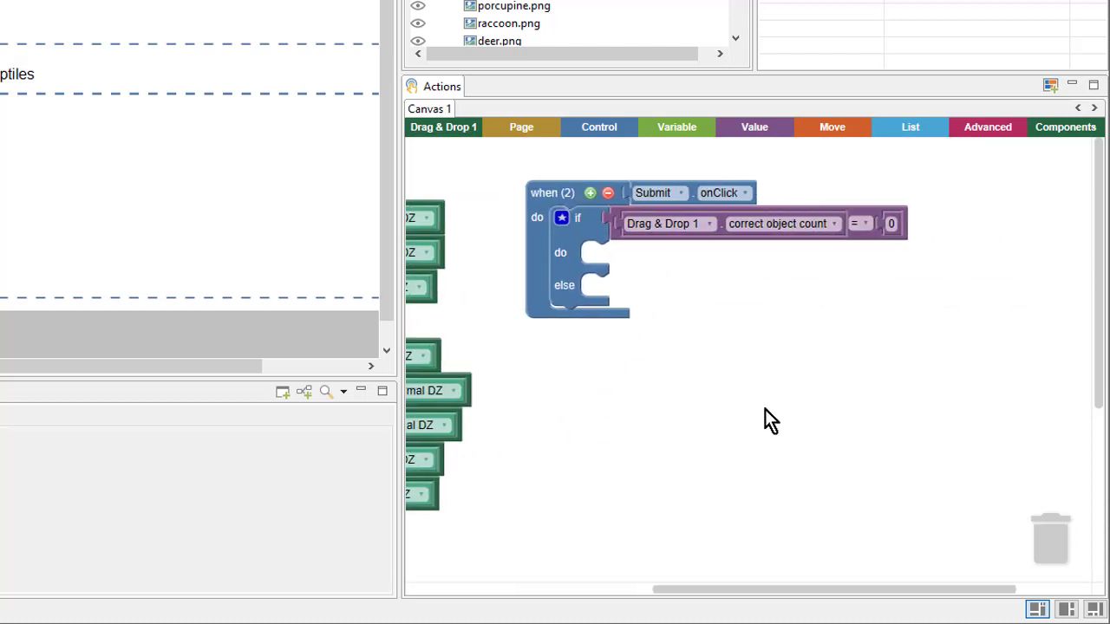
{"action": "left_click", "coordinate": [886, 225]}
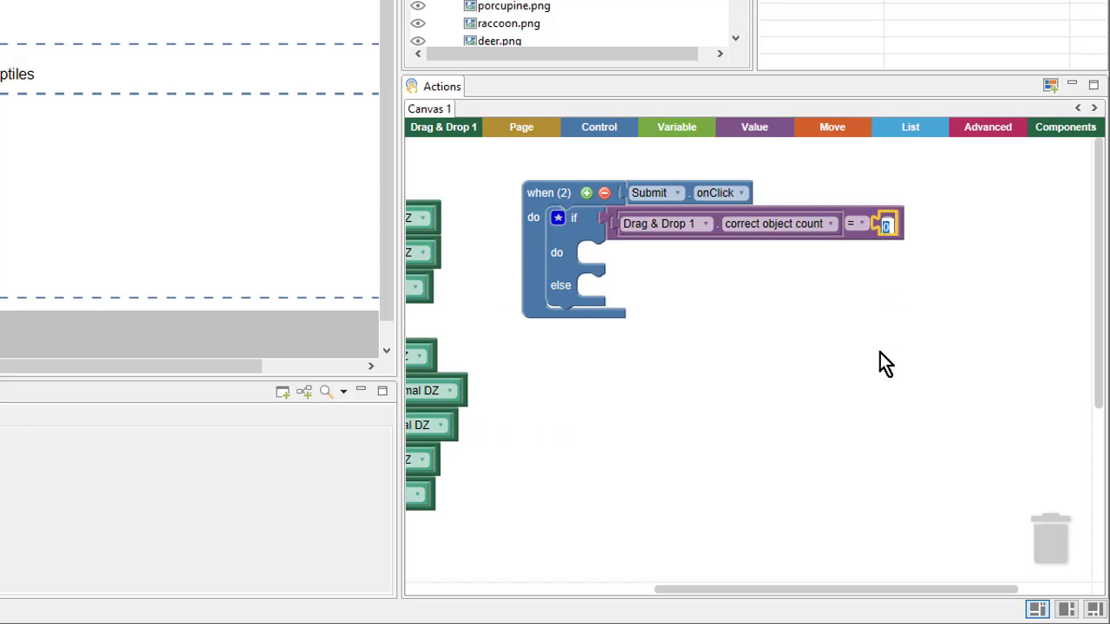
{"action": "type", "text": "9"}
{"action": "left_click", "coordinate": [834, 292]}
Step: Replace the 9 in the condition with a duplicate of the count block set to total drag object count
{"action": "right_click", "coordinate": [724, 224]}
{"action": "left_click", "coordinate": [769, 287]}
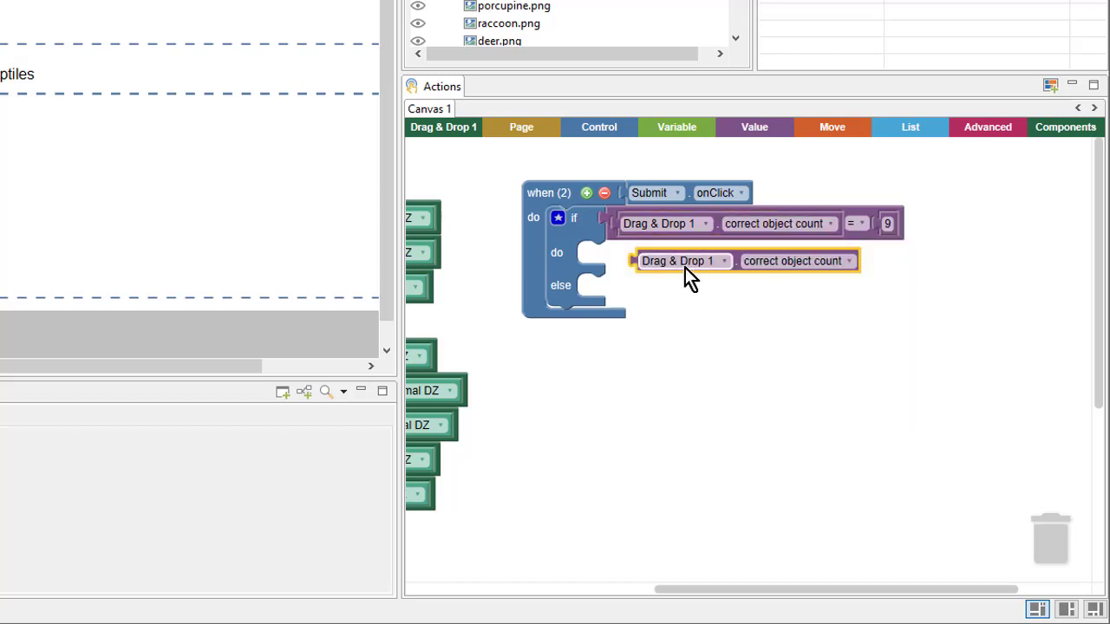
{"action": "left_click_drag", "start_coordinate": [816, 251], "coordinate": [920, 229]}
{"action": "left_click_drag", "start_coordinate": [946, 348], "coordinate": [710, 356]}
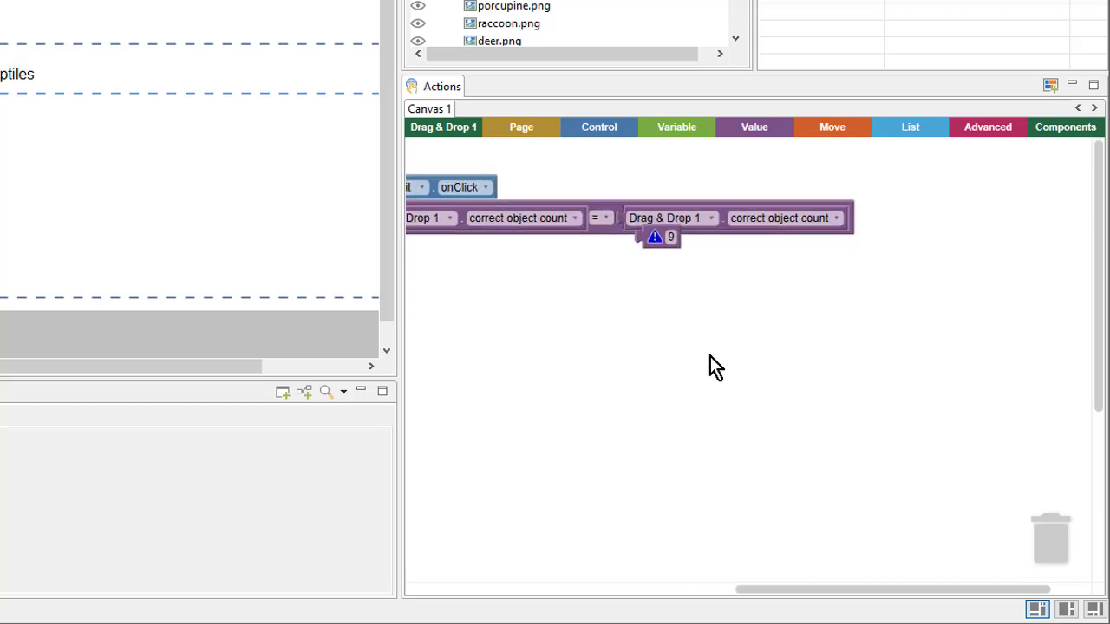
{"action": "left_click", "coordinate": [811, 217]}
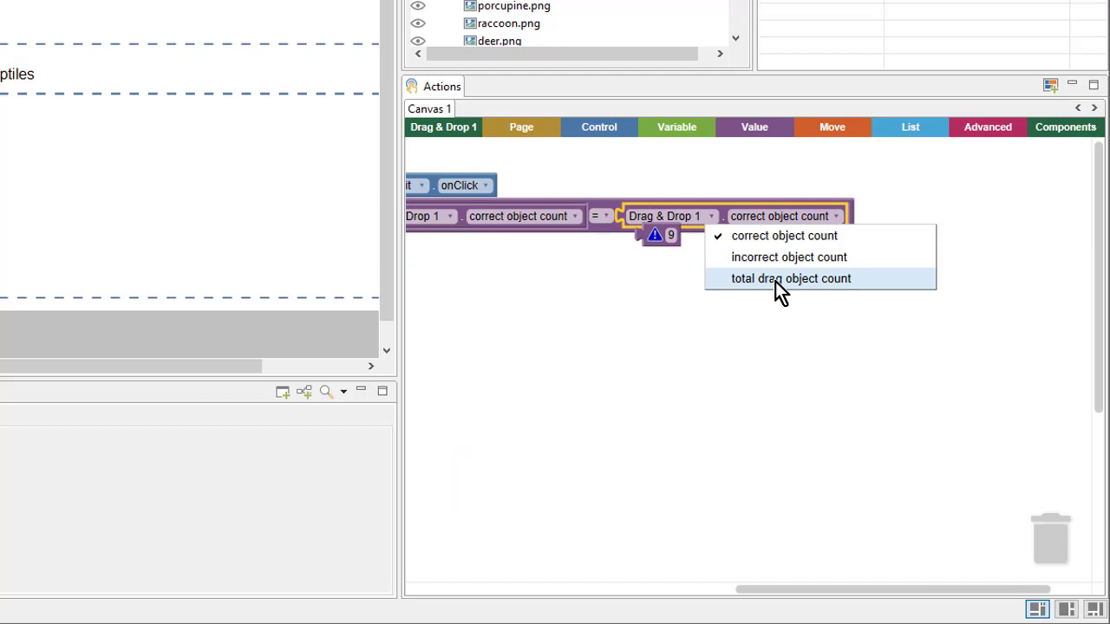
{"action": "left_click", "coordinate": [880, 290]}
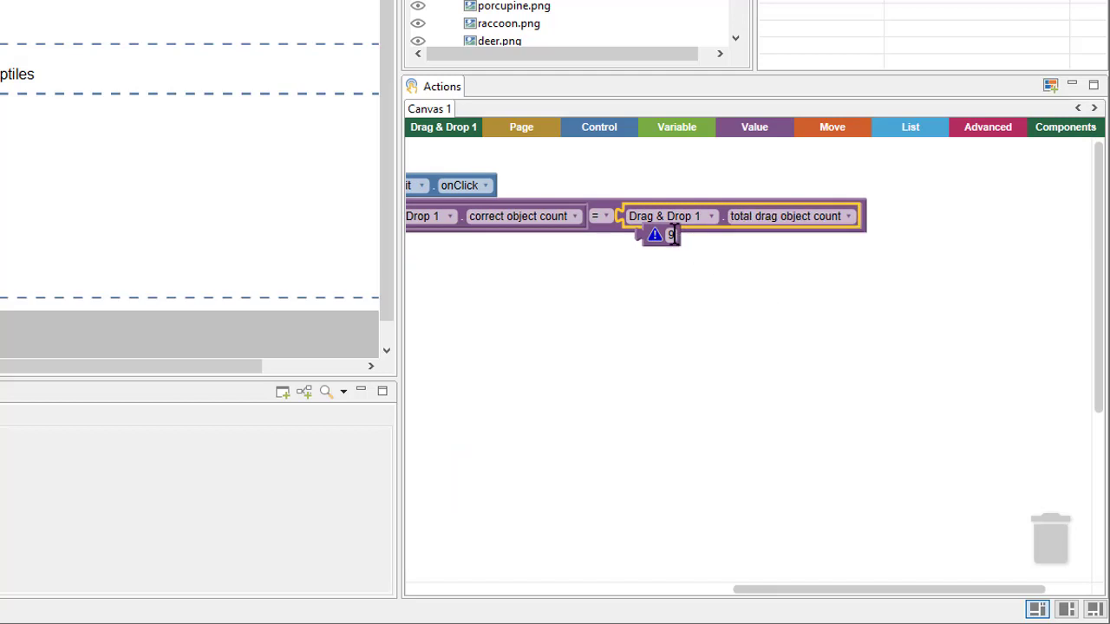
Step: Delete the detached 9 block and switch the comparison block in the Submit event's condition to external inputs
{"action": "left_click_drag", "start_coordinate": [673, 235], "coordinate": [1045, 533]}
{"action": "left_click_drag", "start_coordinate": [583, 397], "coordinate": [760, 389]}
{"action": "left_click_drag", "start_coordinate": [400, 239], "coordinate": [128, 320]}
{"action": "left_click_drag", "start_coordinate": [465, 432], "coordinate": [554, 434]}
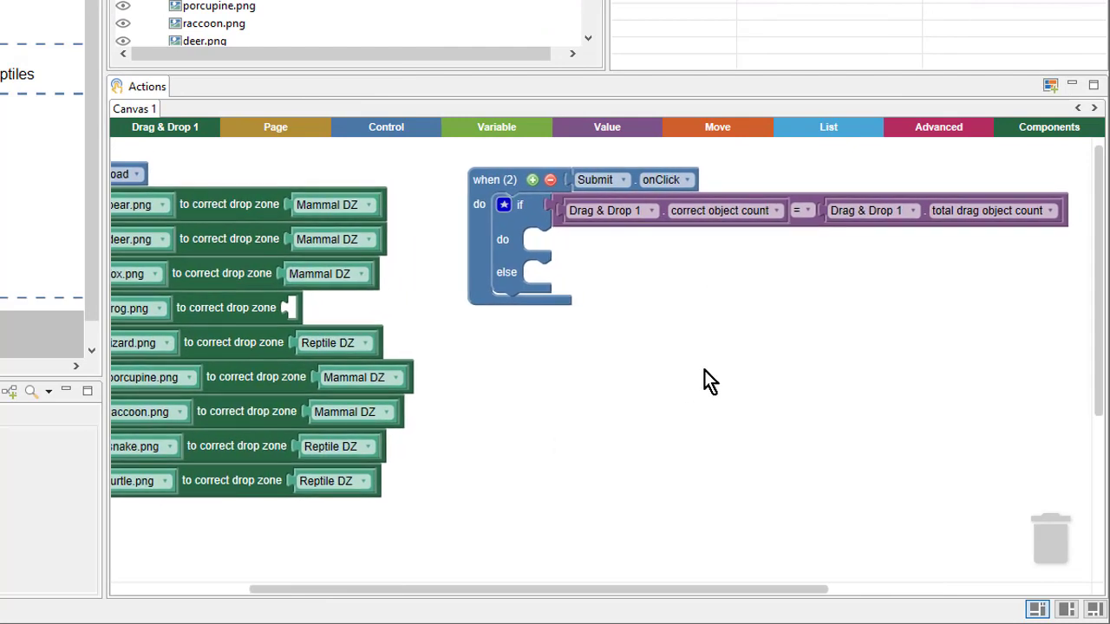
{"action": "right_click", "coordinate": [815, 225]}
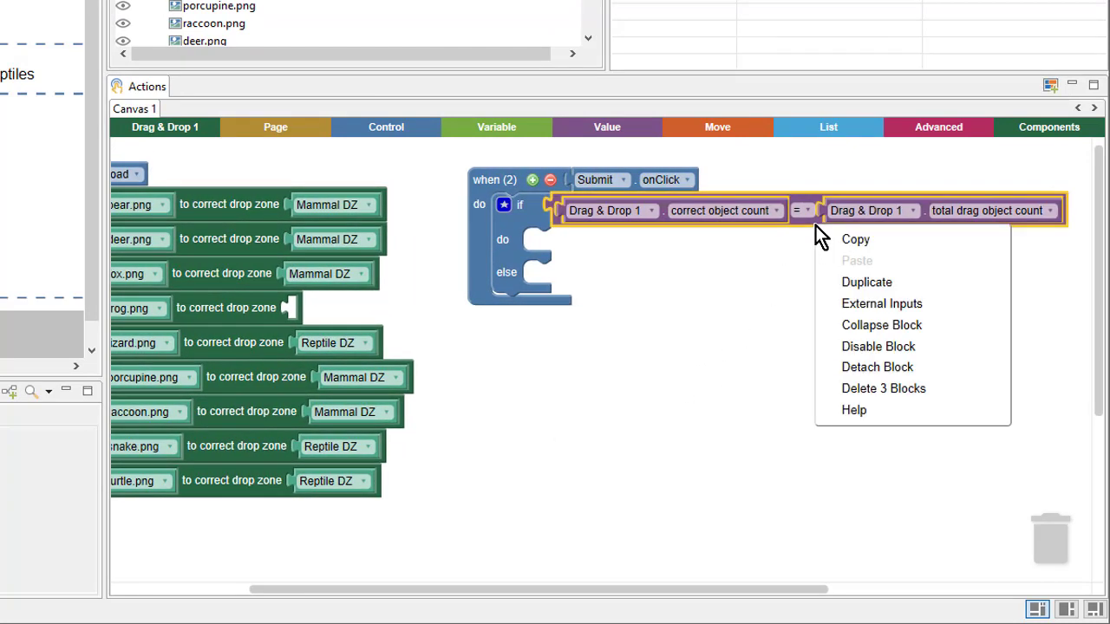
{"action": "left_click", "coordinate": [970, 301]}
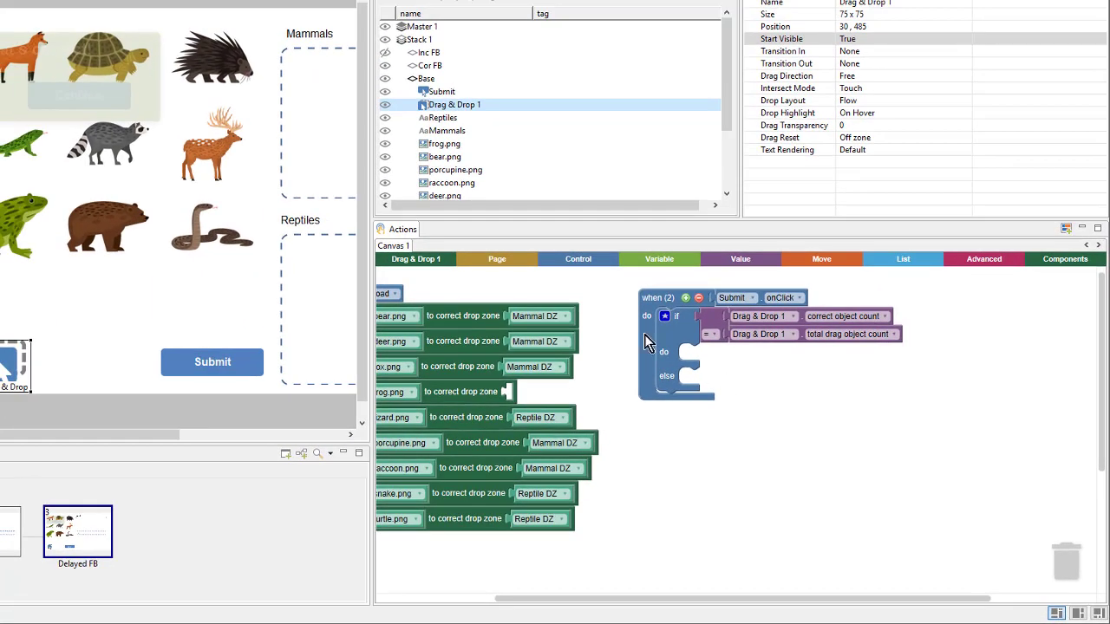
Step: Add a show Cor FB action with the Default effect to the do branch of the Submit event's if block
{"action": "left_click", "coordinate": [431, 66]}
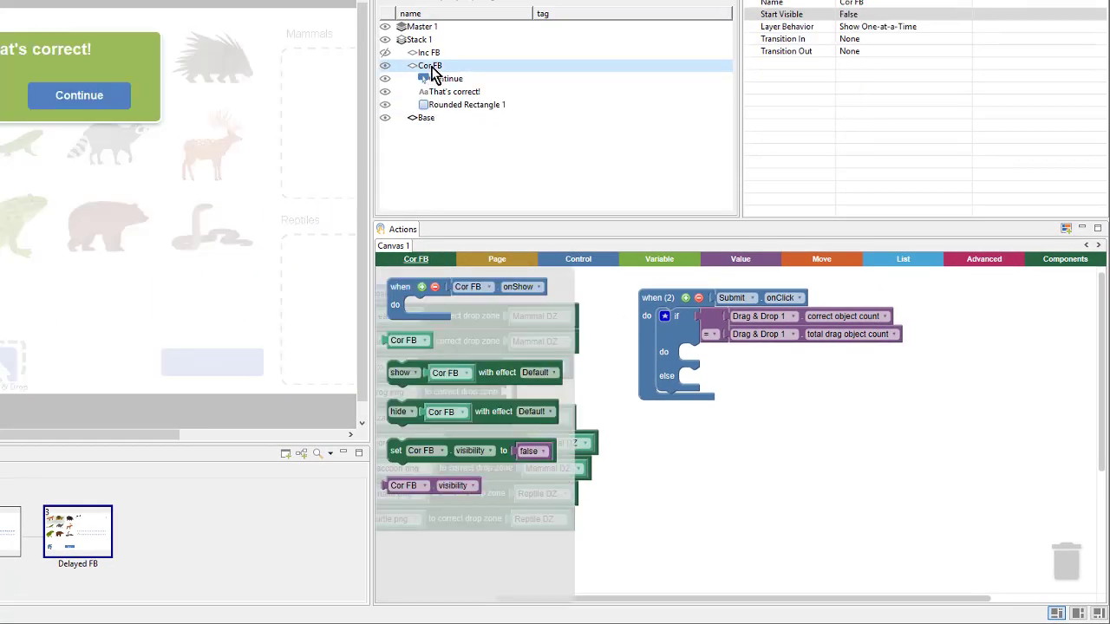
{"action": "left_click", "coordinate": [409, 373]}
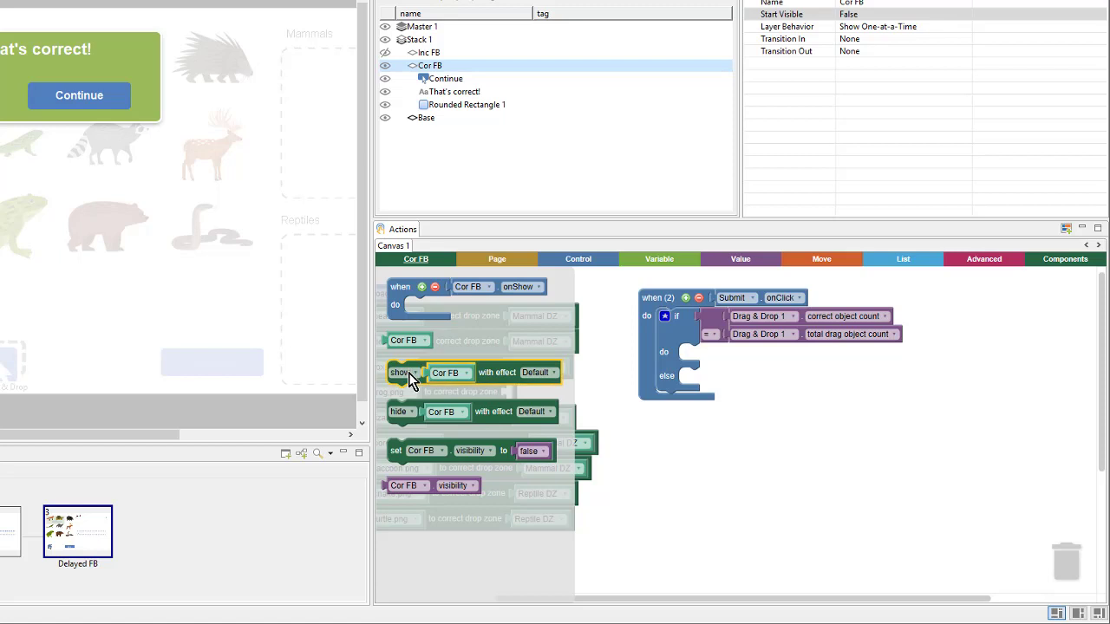
{"action": "left_click_drag", "start_coordinate": [408, 372], "coordinate": [698, 362]}
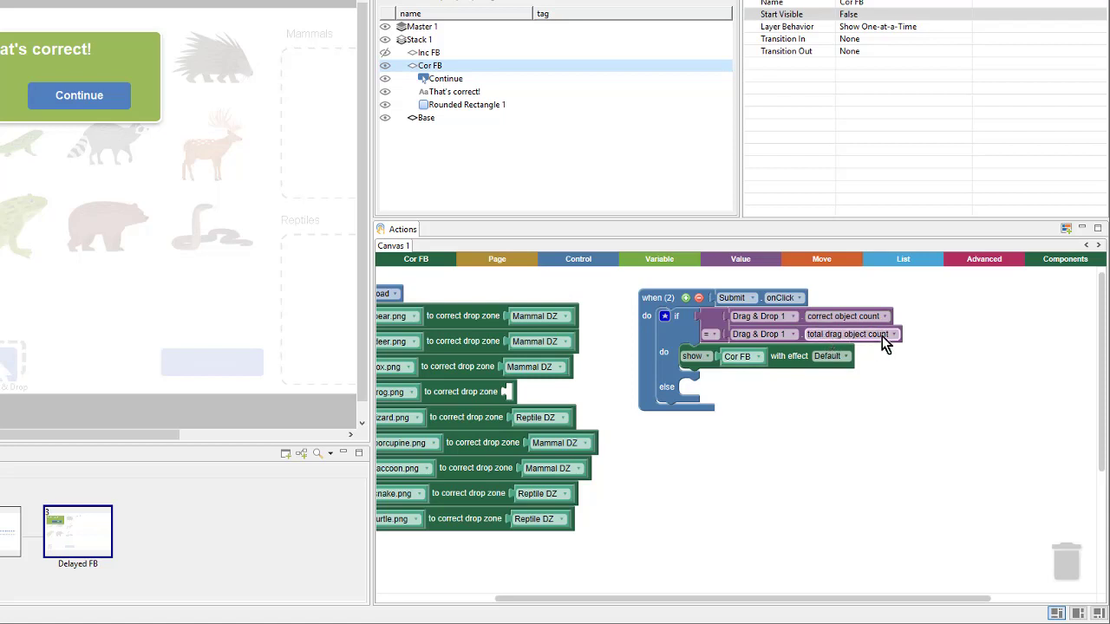
Step: Add a show Inc FB action with the Default effect to the else branch of the Submit event's if block
{"action": "left_click", "coordinate": [429, 52]}
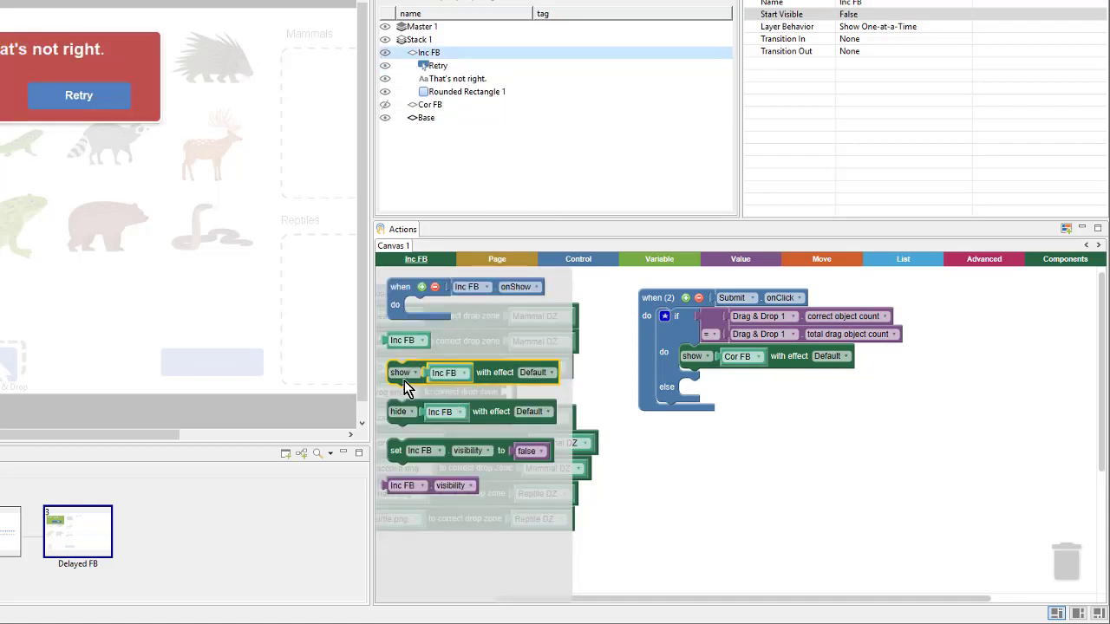
{"action": "left_click_drag", "start_coordinate": [404, 381], "coordinate": [701, 410]}
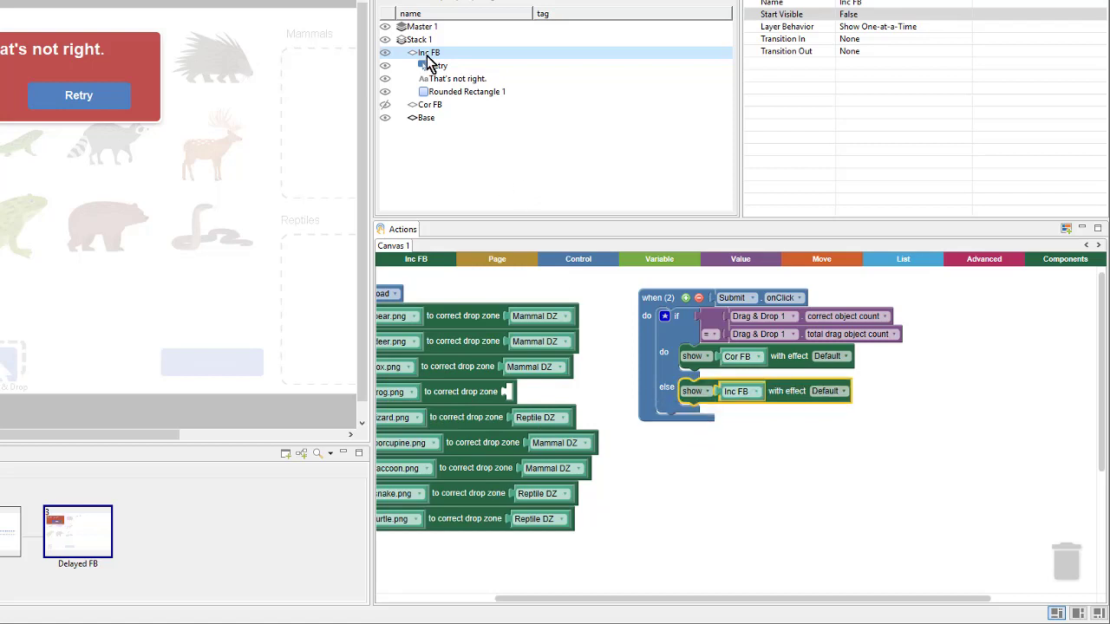
{"action": "left_click", "coordinate": [427, 259]}
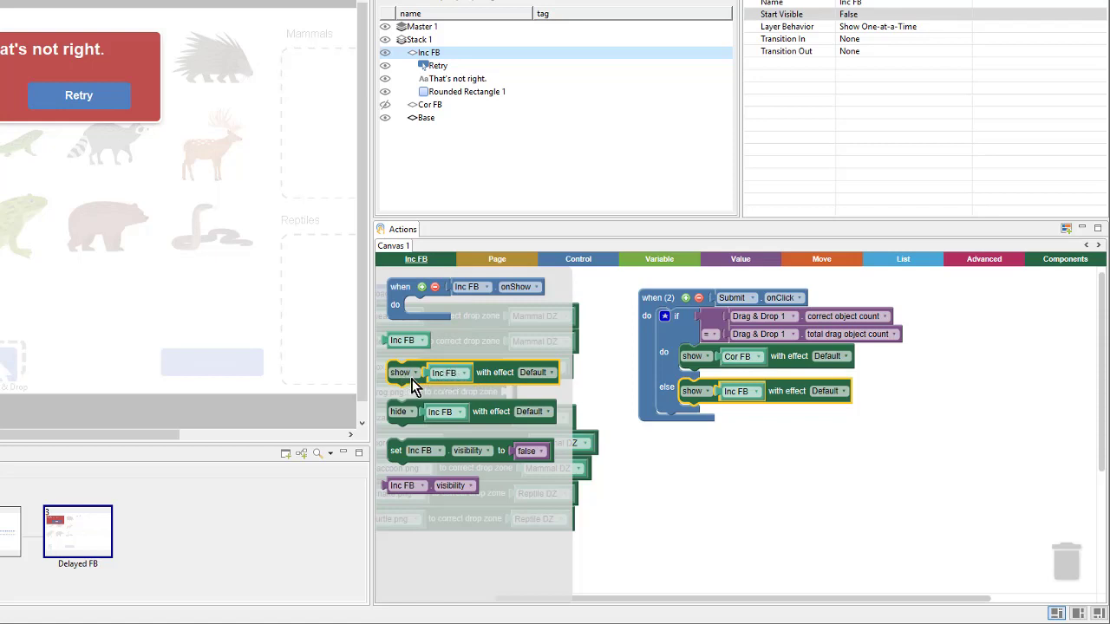
{"action": "left_click", "coordinate": [737, 418]}
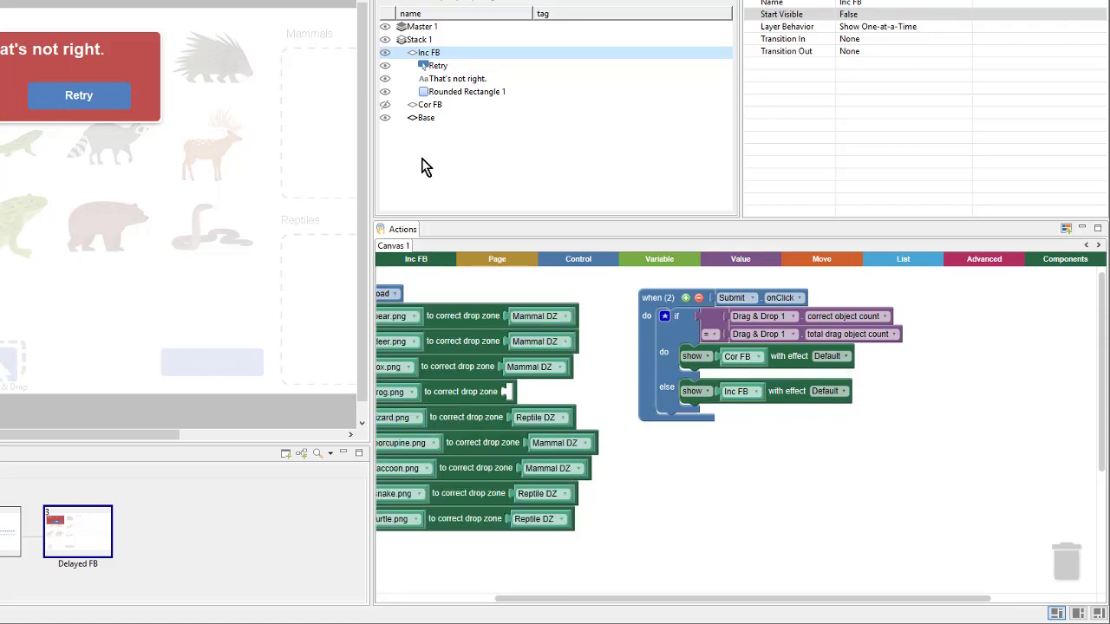
{"action": "left_click", "coordinate": [424, 105]}
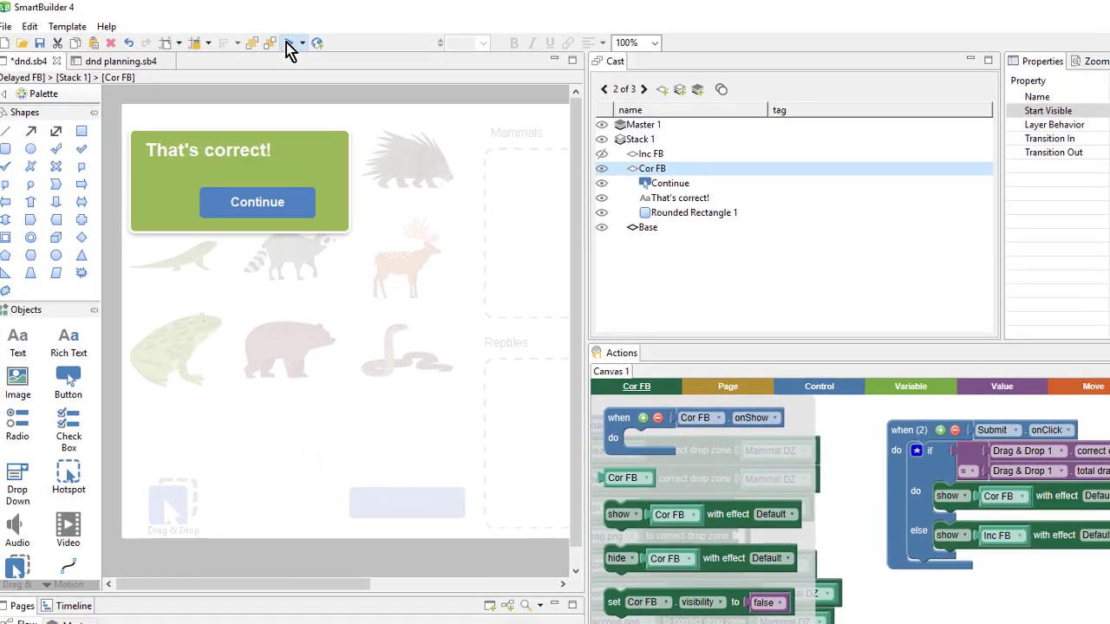
Step: Preview the page and test the incorrect feedback by misplacing several animals, submitting the answers and retrying
{"action": "left_click", "coordinate": [291, 45]}
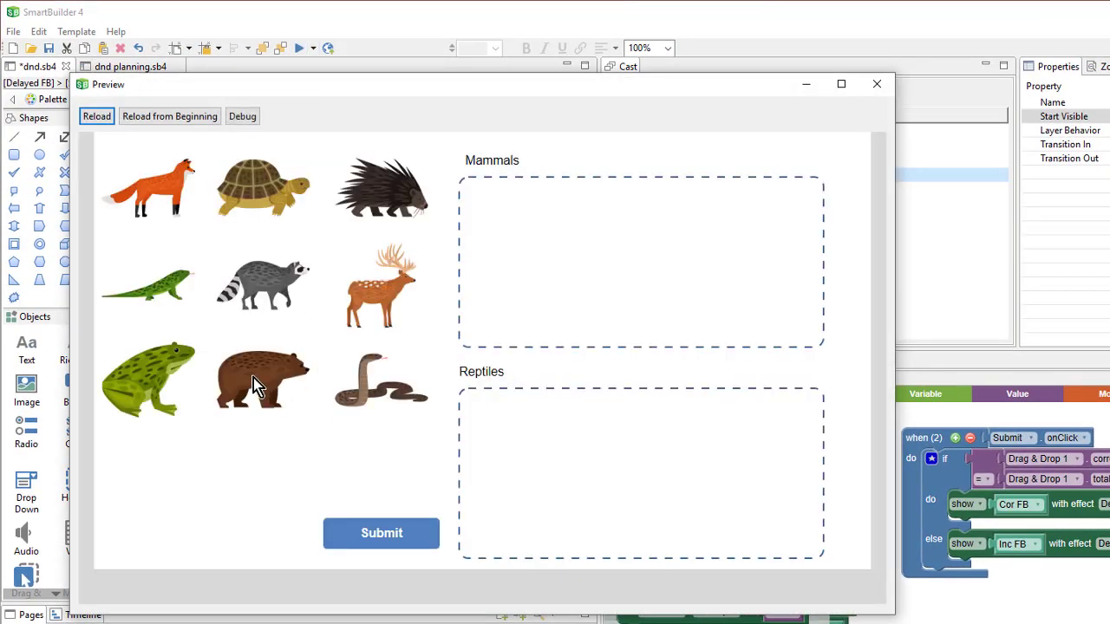
{"action": "left_click_drag", "start_coordinate": [258, 381], "coordinate": [490, 245]}
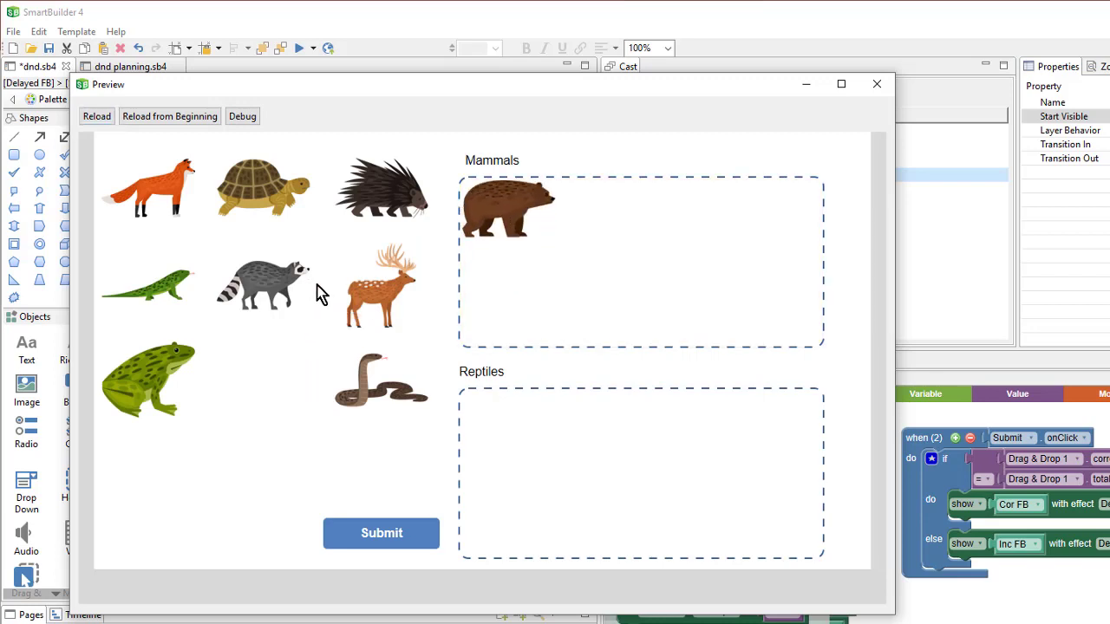
{"action": "left_click_drag", "start_coordinate": [376, 299], "coordinate": [594, 224]}
{"action": "left_click_drag", "start_coordinate": [382, 403], "coordinate": [646, 312]}
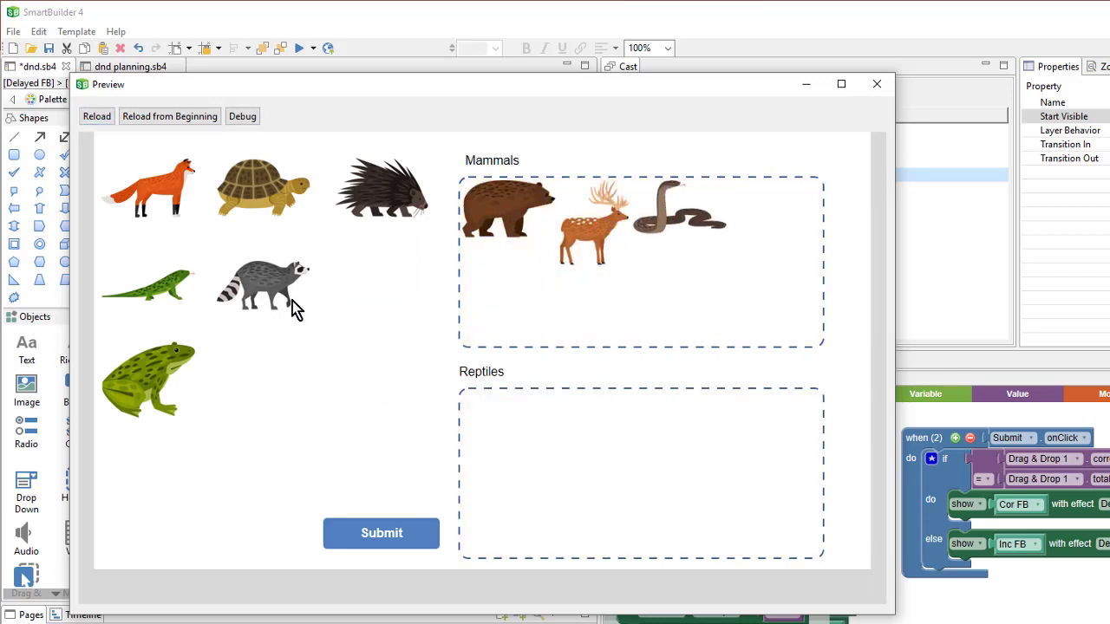
{"action": "left_click_drag", "start_coordinate": [293, 312], "coordinate": [520, 425]}
{"action": "left_click_drag", "start_coordinate": [381, 186], "coordinate": [607, 423]}
{"action": "left_click_drag", "start_coordinate": [260, 190], "coordinate": [688, 460]}
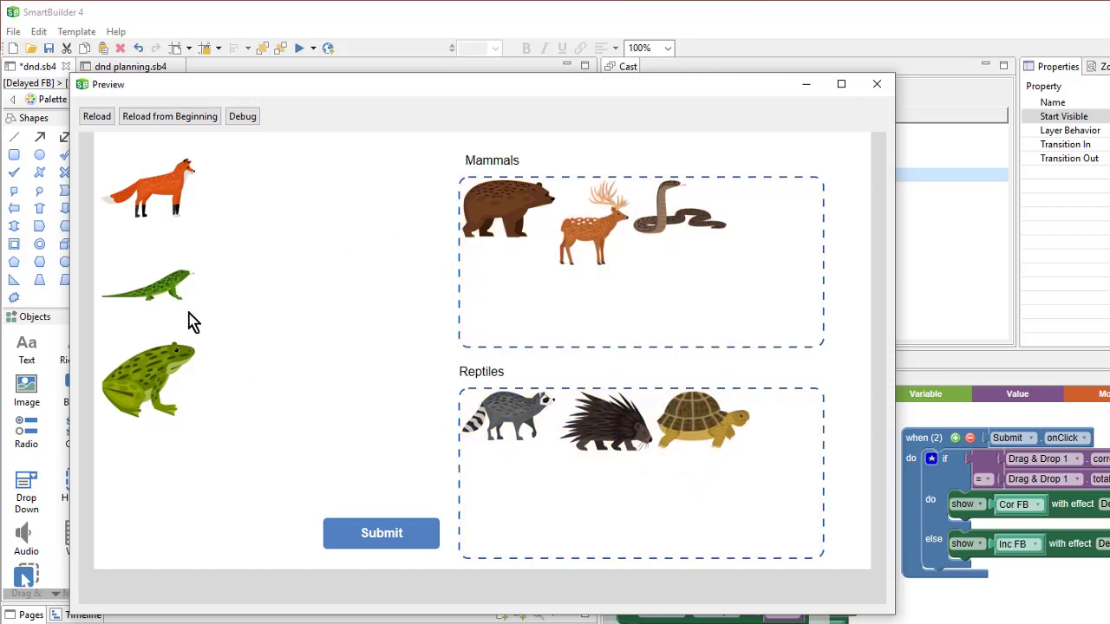
{"action": "left_click_drag", "start_coordinate": [178, 290], "coordinate": [459, 311]}
{"action": "left_click_drag", "start_coordinate": [170, 182], "coordinate": [527, 340]}
{"action": "left_click_drag", "start_coordinate": [156, 362], "coordinate": [525, 505]}
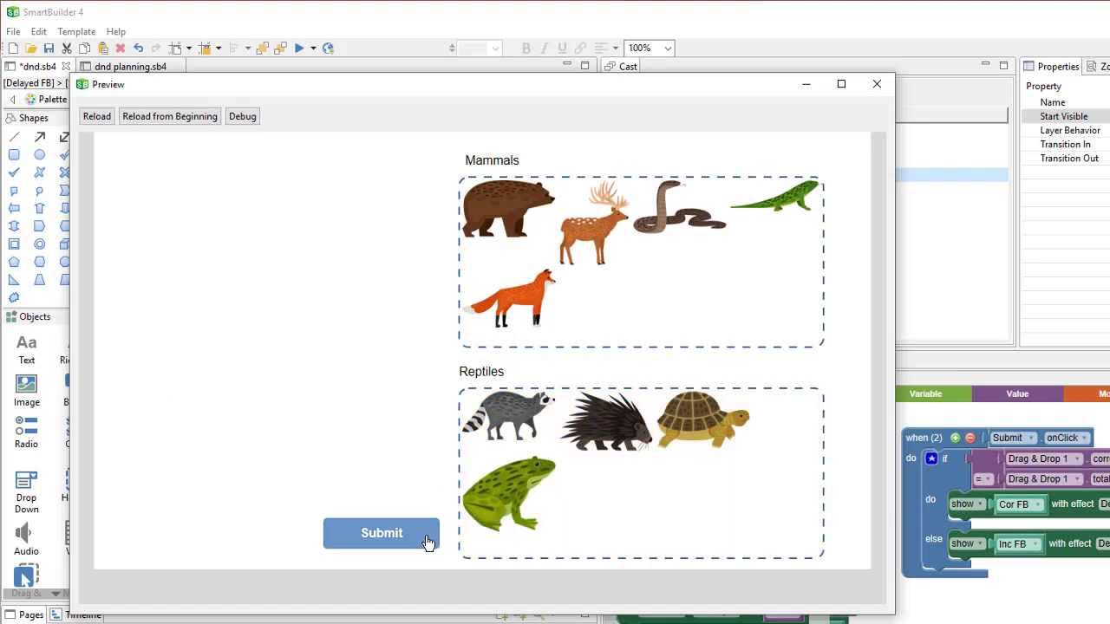
{"action": "left_click", "coordinate": [427, 540]}
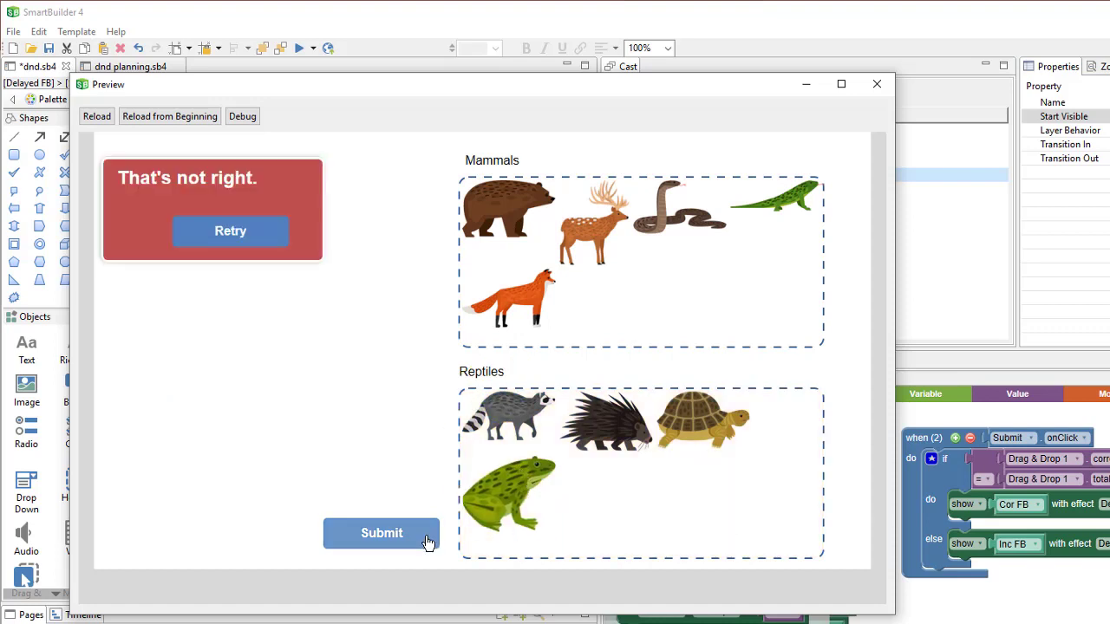
{"action": "left_click", "coordinate": [247, 239]}
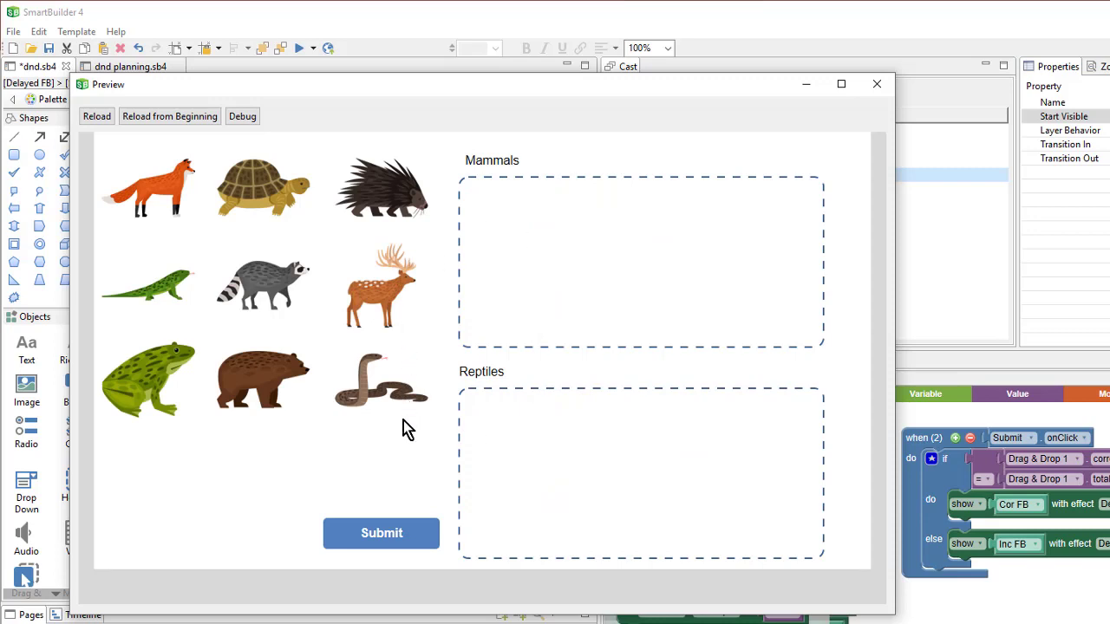
Step: Sort every animal except the frog into its correct Mammals or Reptiles zone and submit the answers
{"action": "left_click_drag", "start_coordinate": [372, 401], "coordinate": [589, 449]}
{"action": "left_click_drag", "start_coordinate": [274, 385], "coordinate": [560, 256]}
{"action": "left_click_drag", "start_coordinate": [386, 286], "coordinate": [607, 251]}
{"action": "left_click_drag", "start_coordinate": [356, 215], "coordinate": [530, 321]}
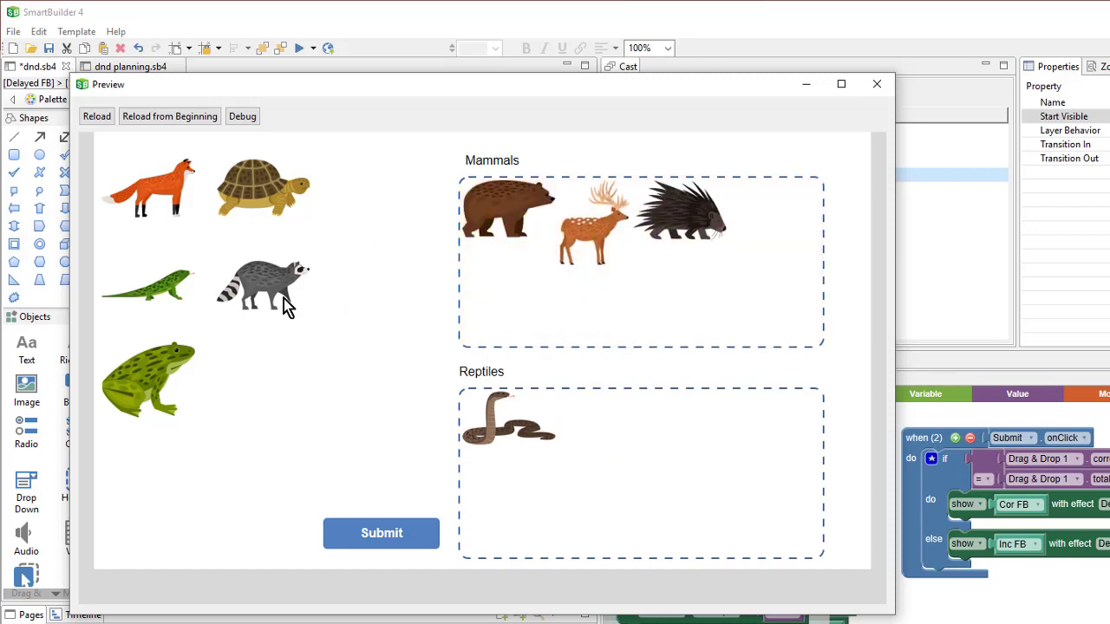
{"action": "left_click_drag", "start_coordinate": [286, 299], "coordinate": [627, 297]}
{"action": "left_click_drag", "start_coordinate": [149, 189], "coordinate": [570, 322]}
{"action": "left_click_drag", "start_coordinate": [260, 228], "coordinate": [605, 473]}
{"action": "left_click_drag", "start_coordinate": [178, 283], "coordinate": [708, 431]}
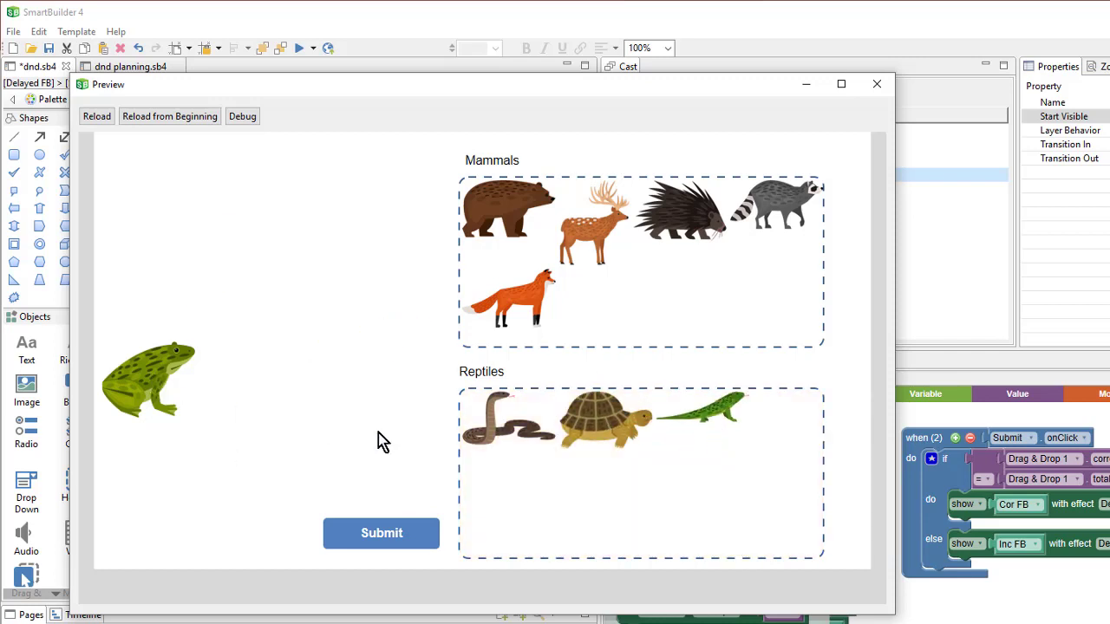
{"action": "left_click", "coordinate": [369, 545]}
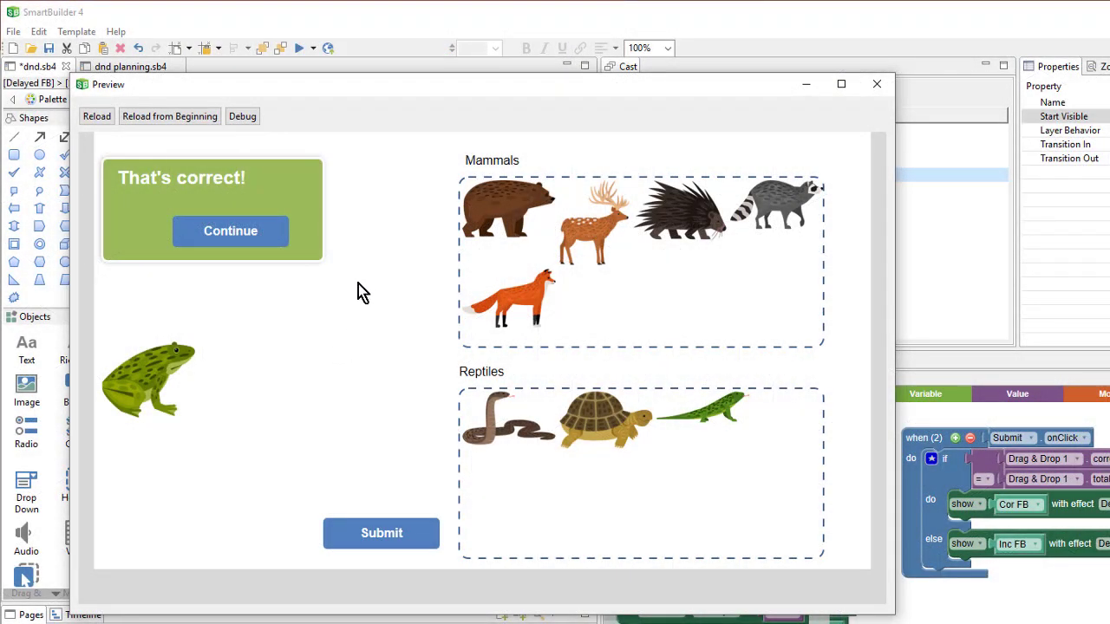
Step: Test moving the fox to Reptiles and the snake and frog to Mammals while the feedback is showing, and close the preview
{"action": "left_click_drag", "start_coordinate": [529, 308], "coordinate": [582, 504]}
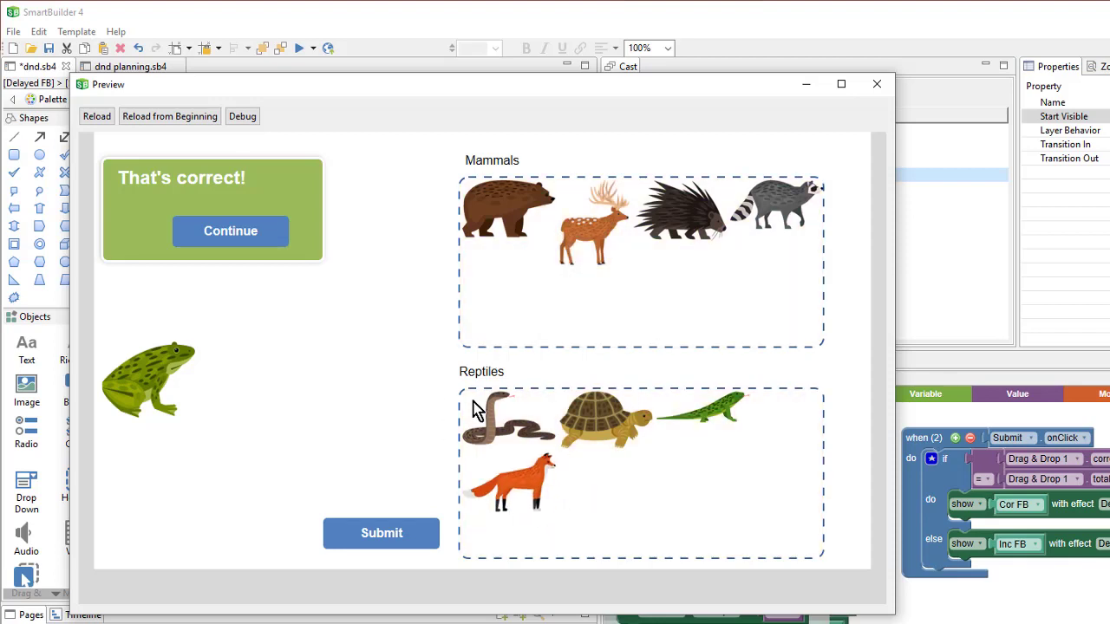
{"action": "left_click_drag", "start_coordinate": [474, 401], "coordinate": [527, 280]}
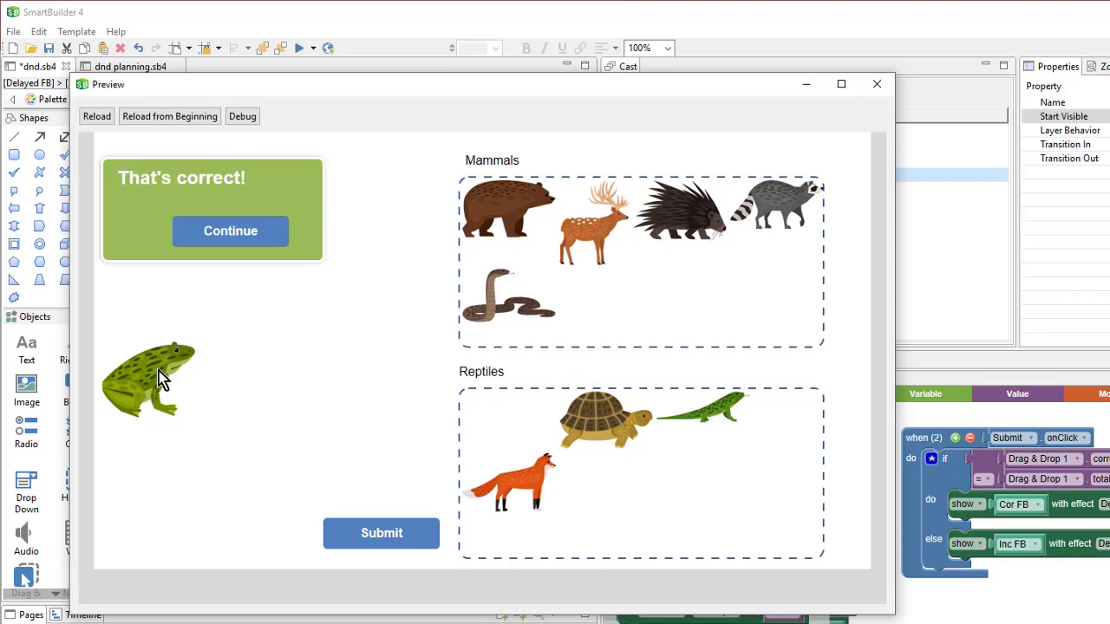
{"action": "left_click_drag", "start_coordinate": [157, 371], "coordinate": [694, 304]}
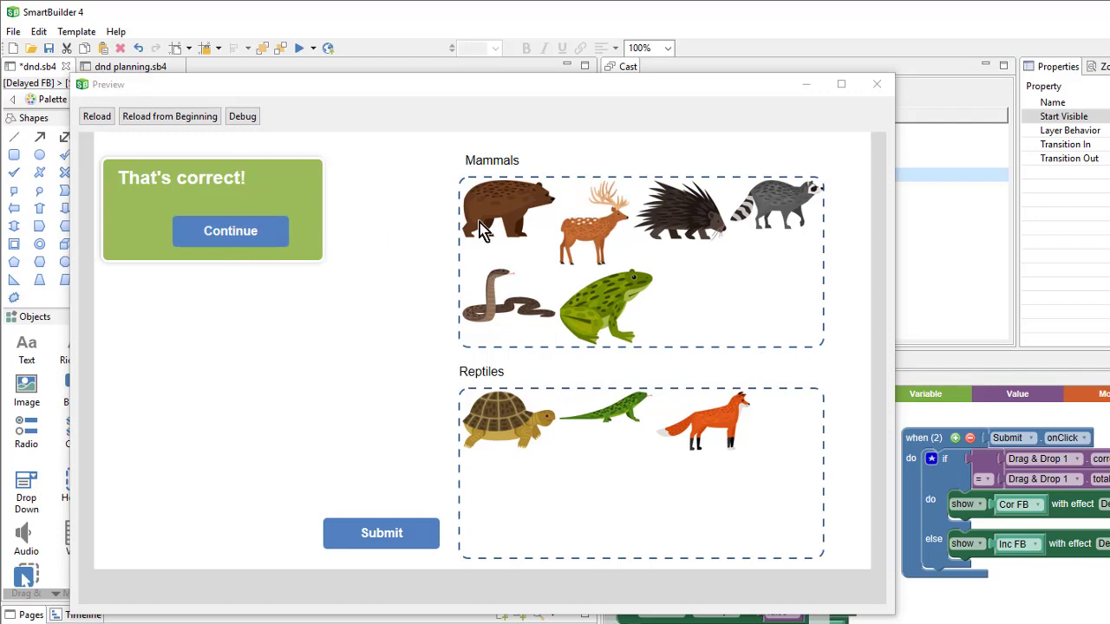
{"action": "left_click", "coordinate": [877, 84]}
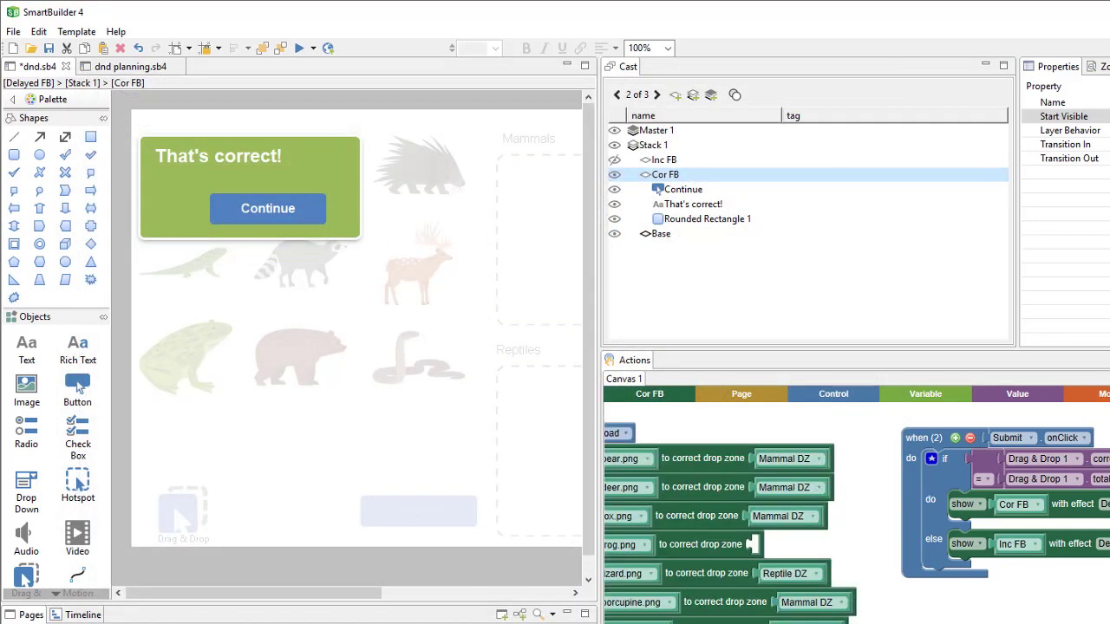
Step: Draw a 1000 x 563 rectangle covering the whole page on the Cor FB layer
{"action": "left_click_drag", "start_coordinate": [596, 406], "coordinate": [902, 420]}
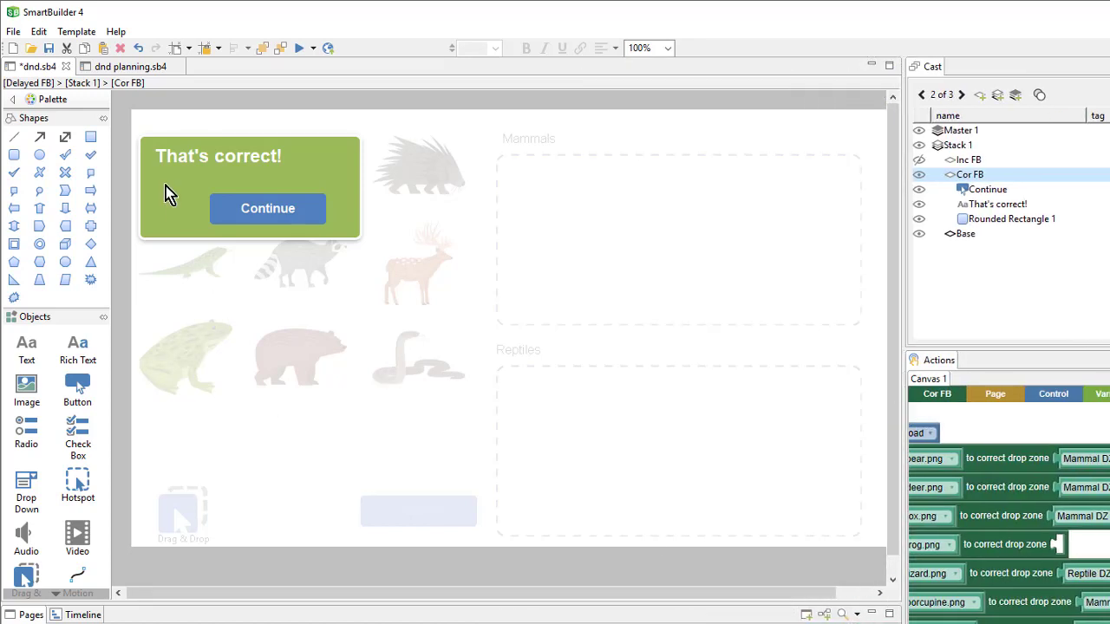
{"action": "left_click", "coordinate": [90, 139]}
{"action": "left_click_drag", "start_coordinate": [127, 109], "coordinate": [922, 549]}
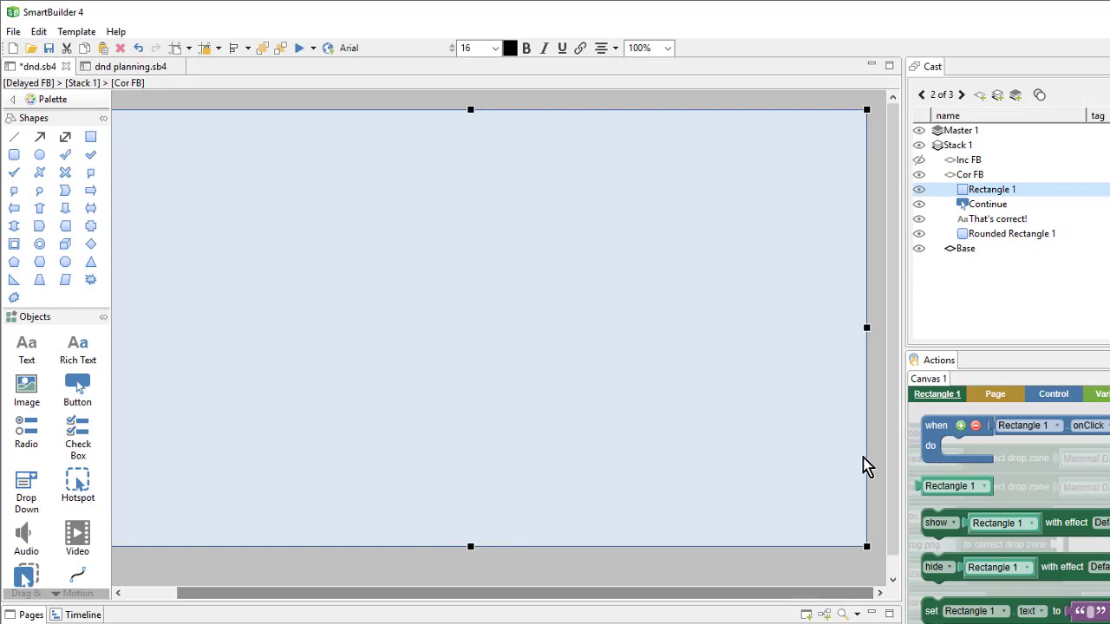
{"action": "mouse_move", "coordinate": [867, 327]}
{"action": "left_mouse_down"}
{"action": "mouse_move", "coordinate": [800, 326]}
{"action": "mouse_move", "coordinate": [862, 320]}
{"action": "left_mouse_up"}
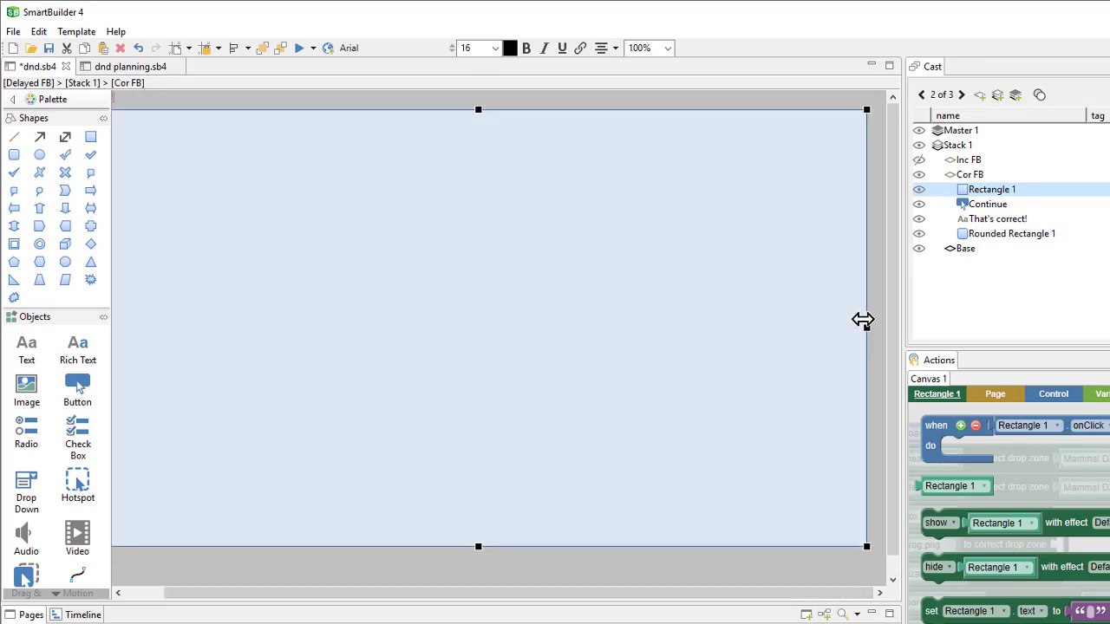
{"action": "left_click_drag", "start_coordinate": [572, 599], "coordinate": [496, 599]}
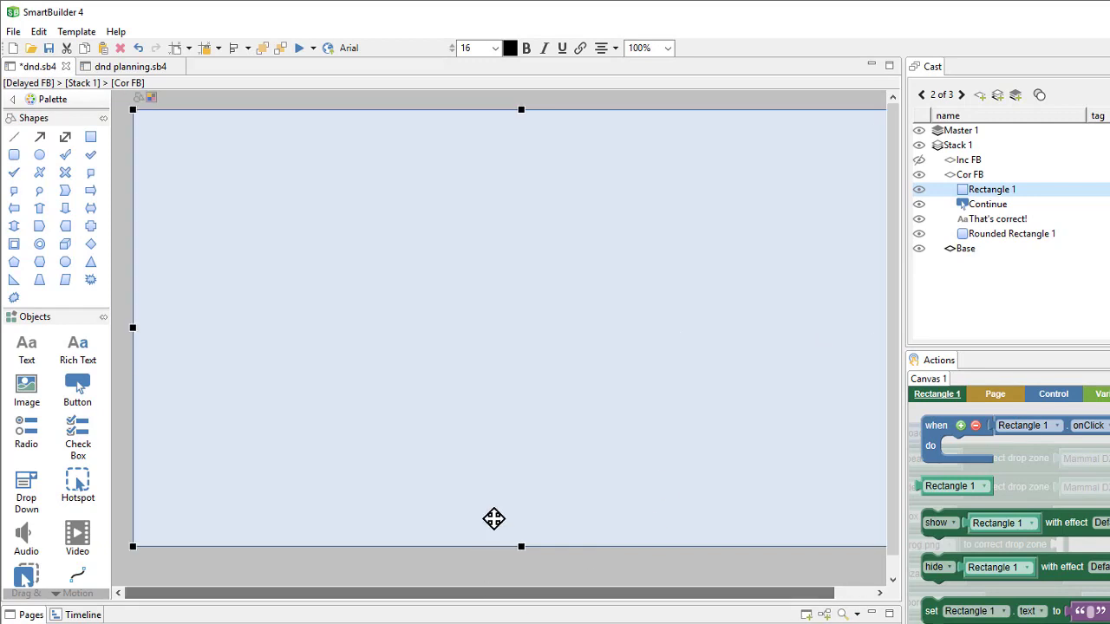
Step: Move the full-page rectangle beneath Rounded Rectangle 1 in the Cor FB layer and rename it Mask
{"action": "left_click_drag", "start_coordinate": [995, 234], "coordinate": [986, 248]}
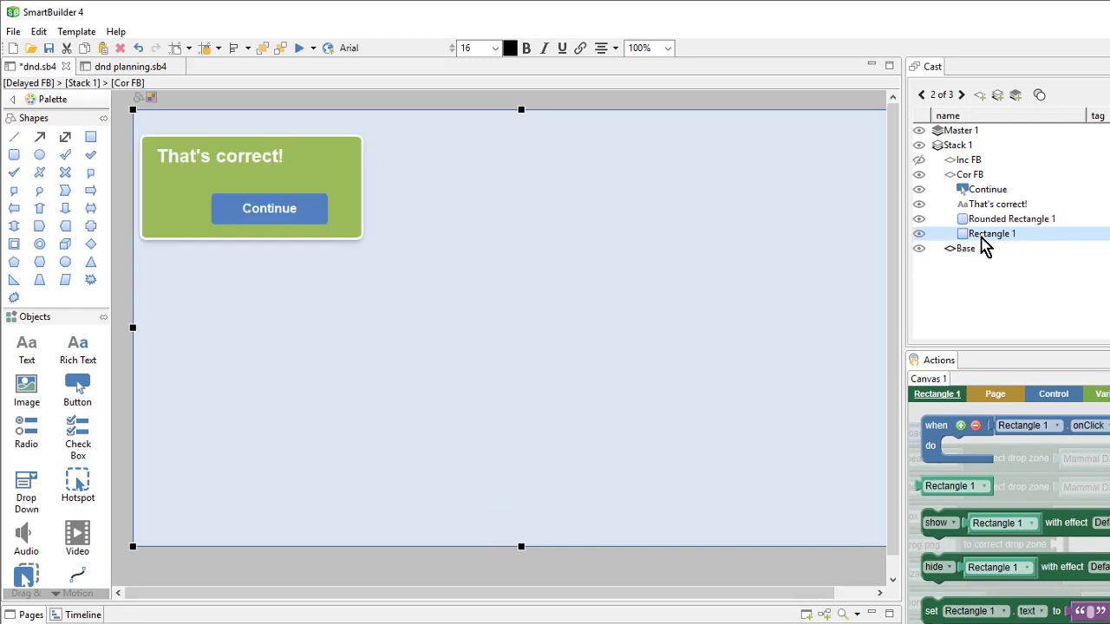
{"action": "type", "text": "Mask"}
{"action": "key", "text": "Return"}
{"action": "left_click", "coordinate": [973, 222]}
Step: Set the transparency of the Mask rectangle to 50
{"action": "left_click", "coordinate": [974, 235]}
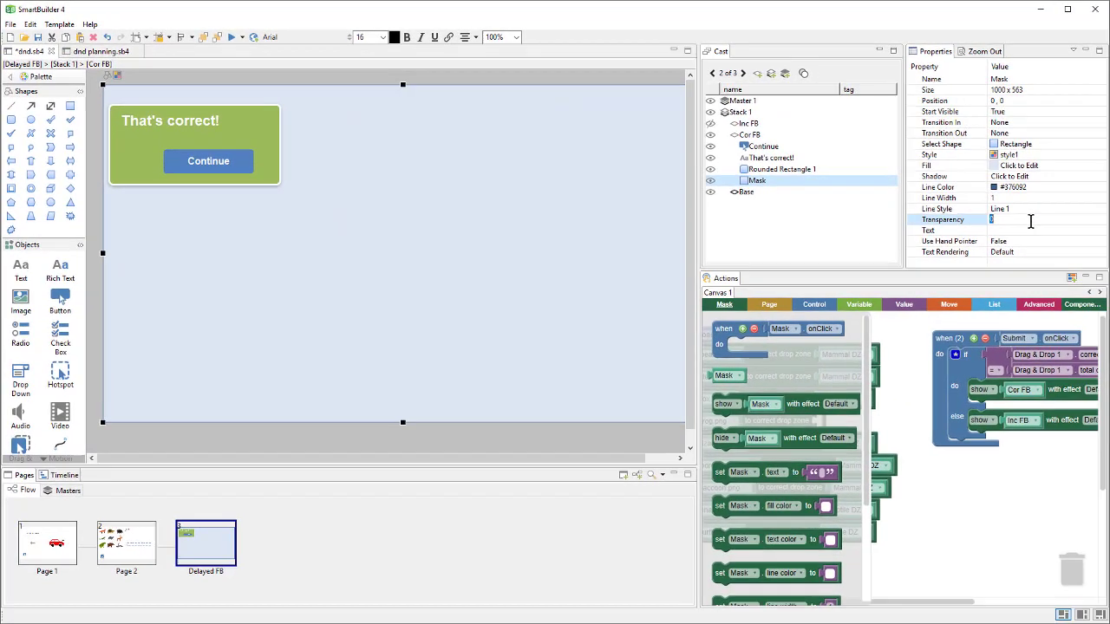
{"action": "left_click", "coordinate": [1109, 252]}
{"action": "type", "text": "50"}
{"action": "key", "text": "Return"}
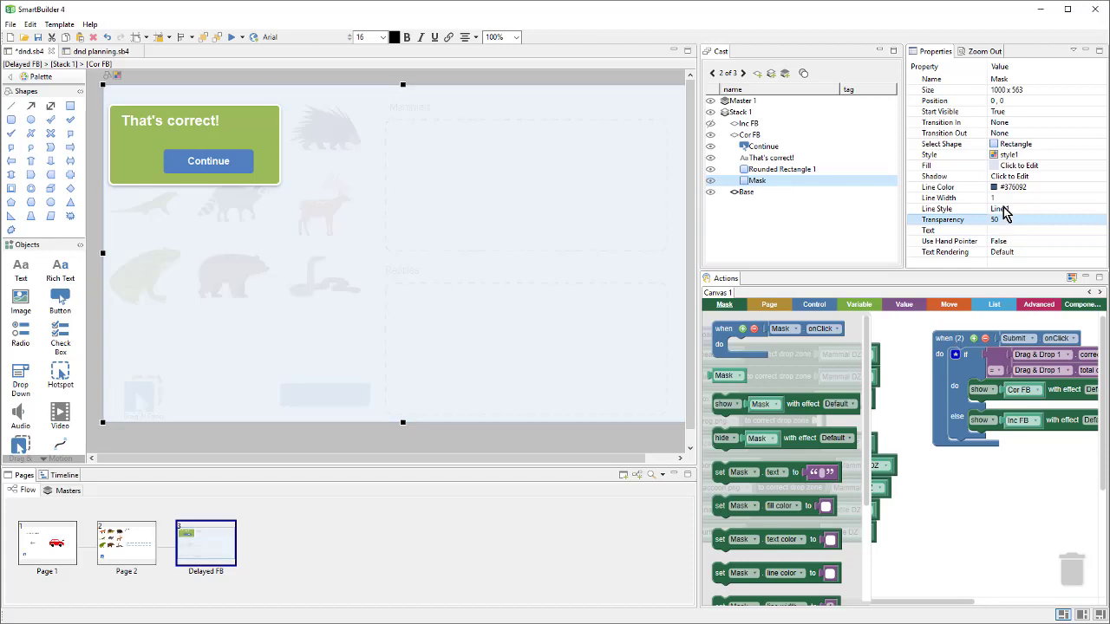
Step: Change the Mask rectangle's solid fill on the Cor FB layer to a light gray
{"action": "left_click", "coordinate": [1016, 165]}
{"action": "left_click", "coordinate": [1016, 165]}
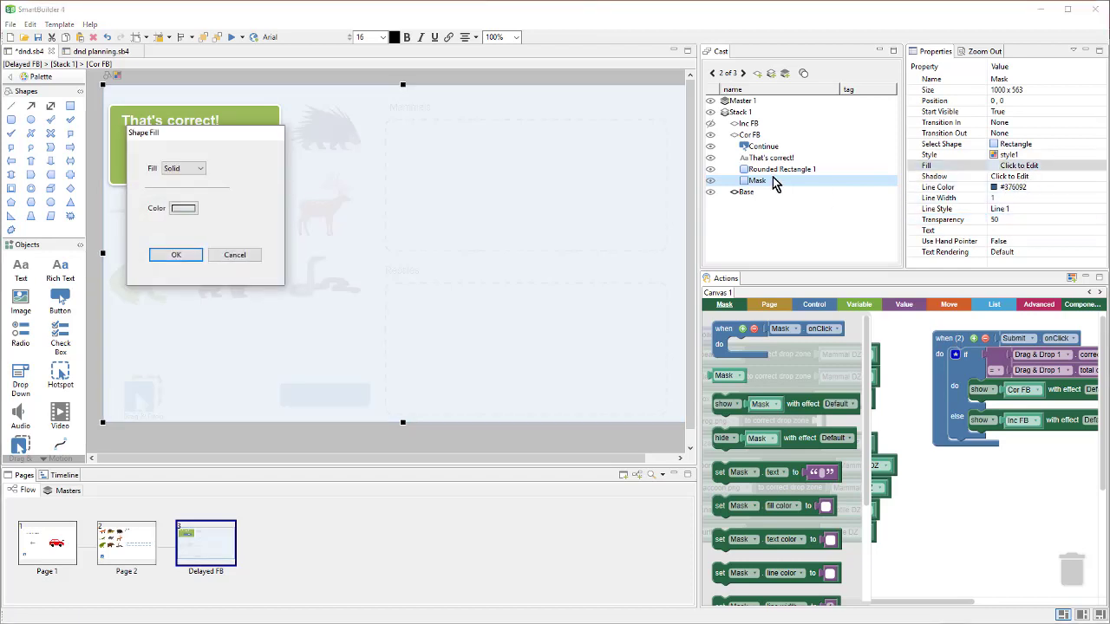
{"action": "left_click_drag", "start_coordinate": [195, 136], "coordinate": [778, 162]}
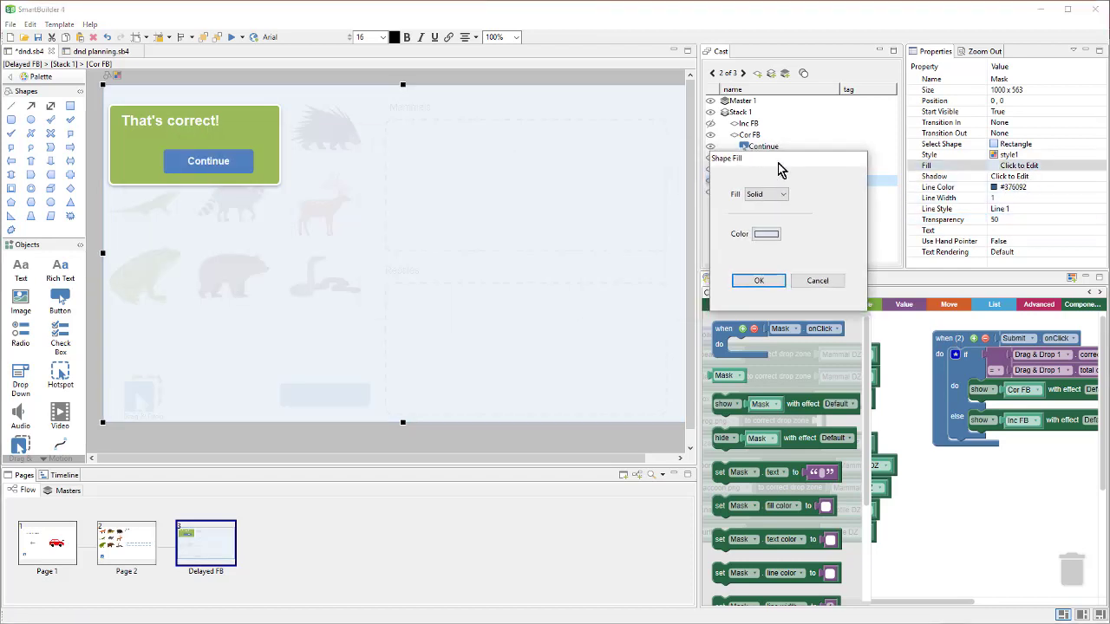
{"action": "left_click", "coordinate": [775, 239]}
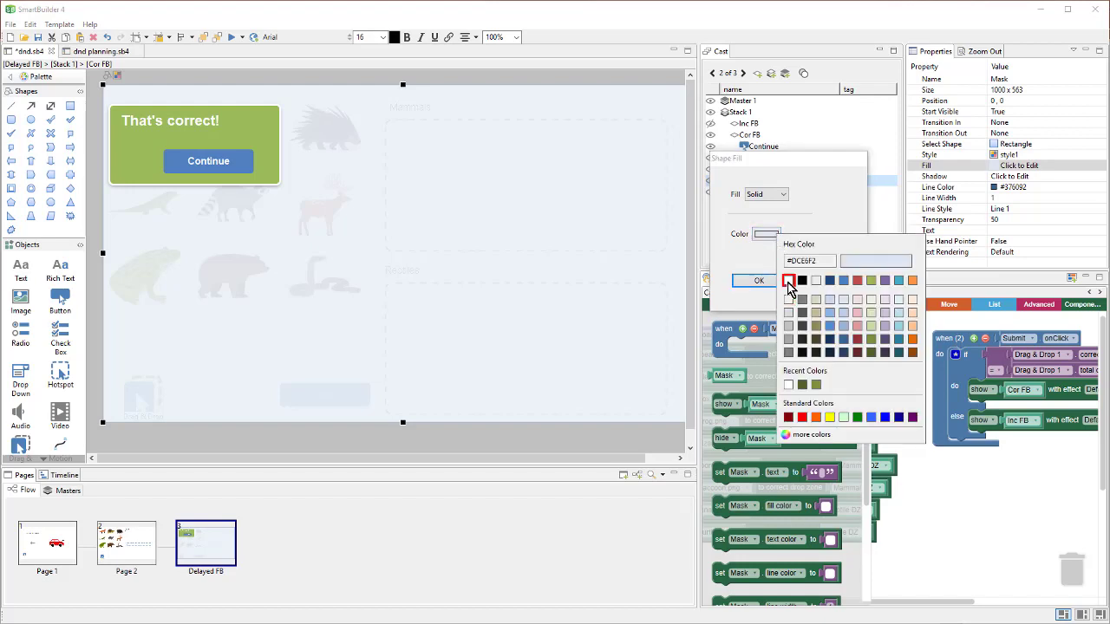
{"action": "left_click", "coordinate": [788, 313]}
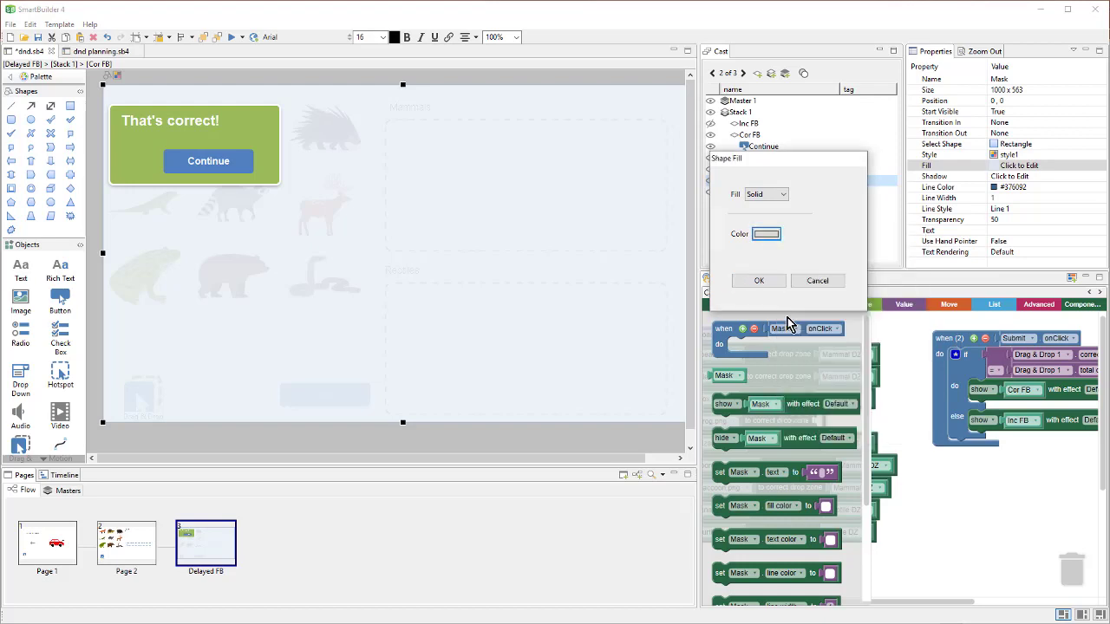
{"action": "left_click", "coordinate": [759, 282]}
Step: Set the line width of the Mask rectangle to 0
{"action": "left_click", "coordinate": [997, 199]}
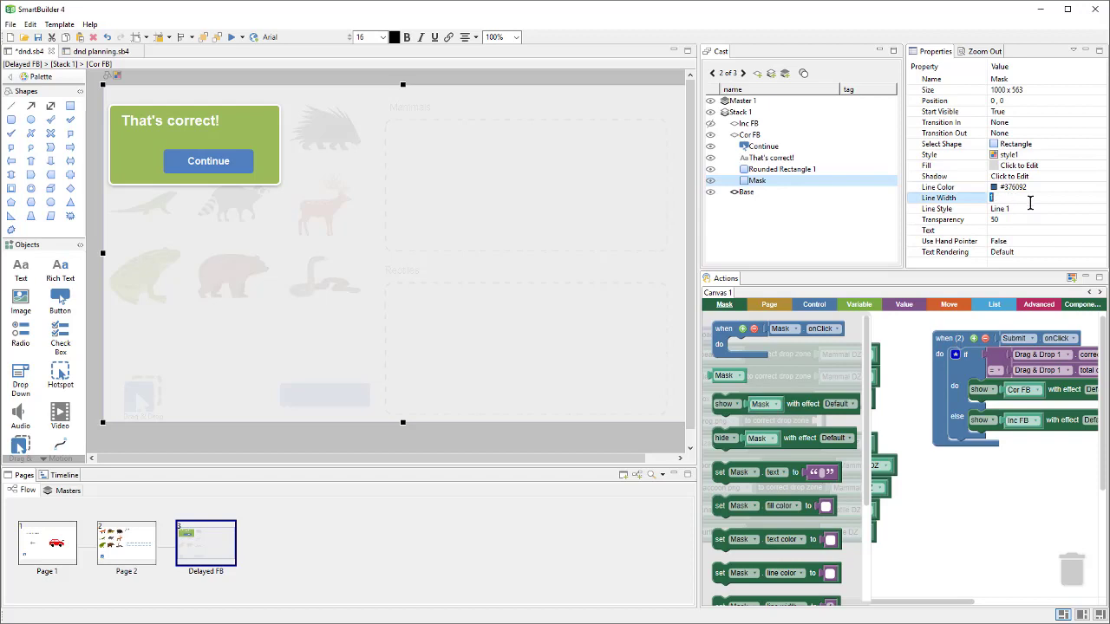
{"action": "type", "text": "0"}
{"action": "key", "text": "Return"}
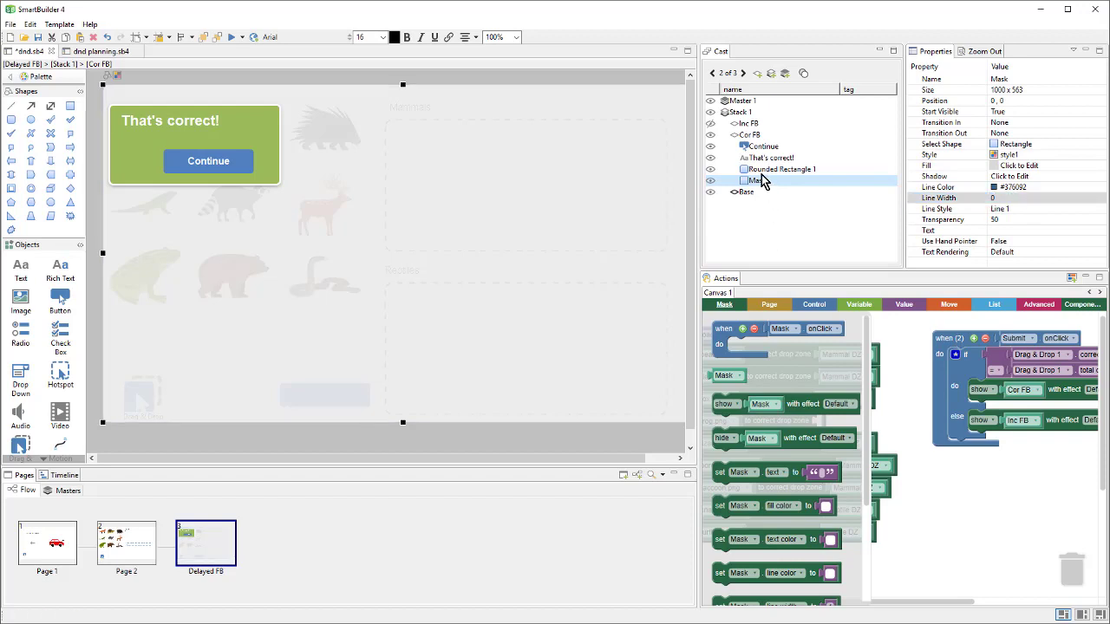
Step: Copy the Mask rectangle from Cor FB into the Inc FB layer and place it beneath Rounded Rectangle 1
{"action": "right_click", "coordinate": [762, 180]}
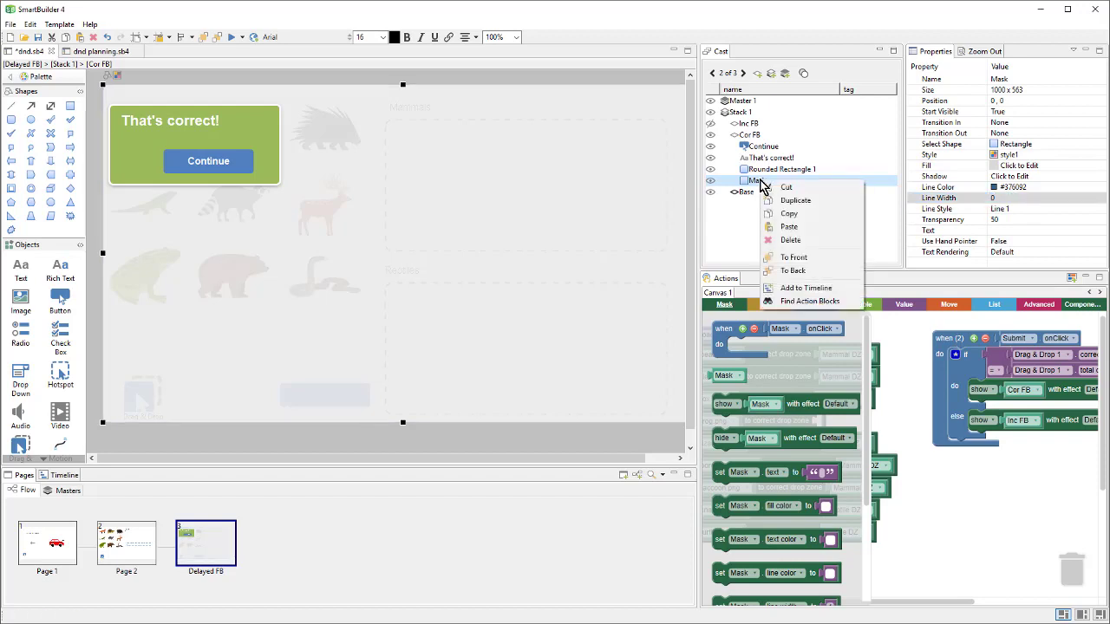
{"action": "left_click", "coordinate": [853, 217]}
{"action": "left_click", "coordinate": [751, 126]}
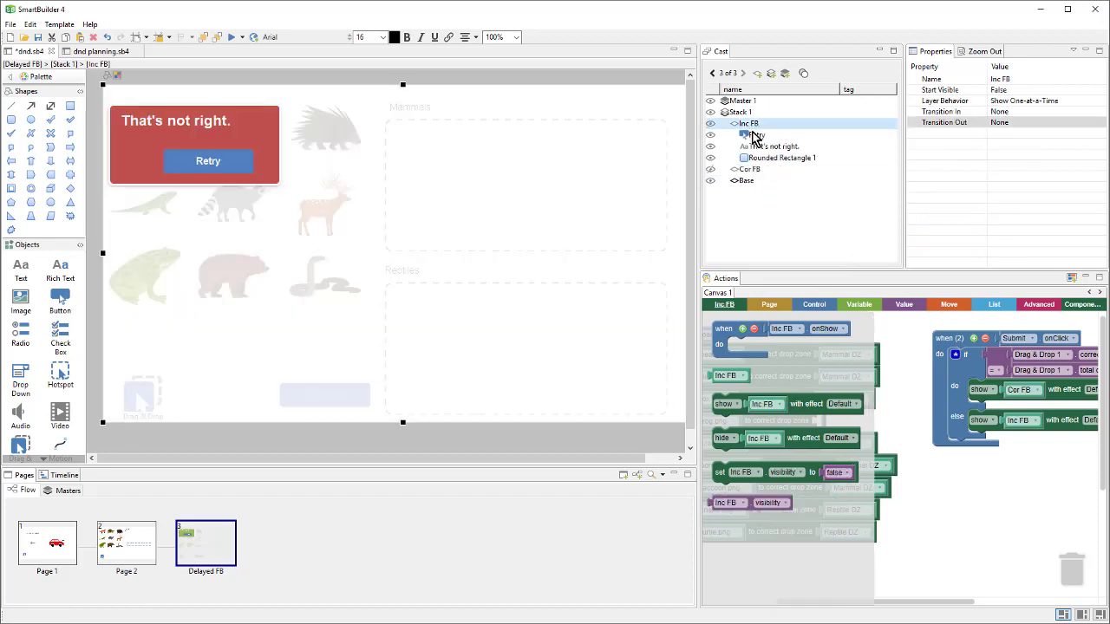
{"action": "right_click", "coordinate": [752, 129]}
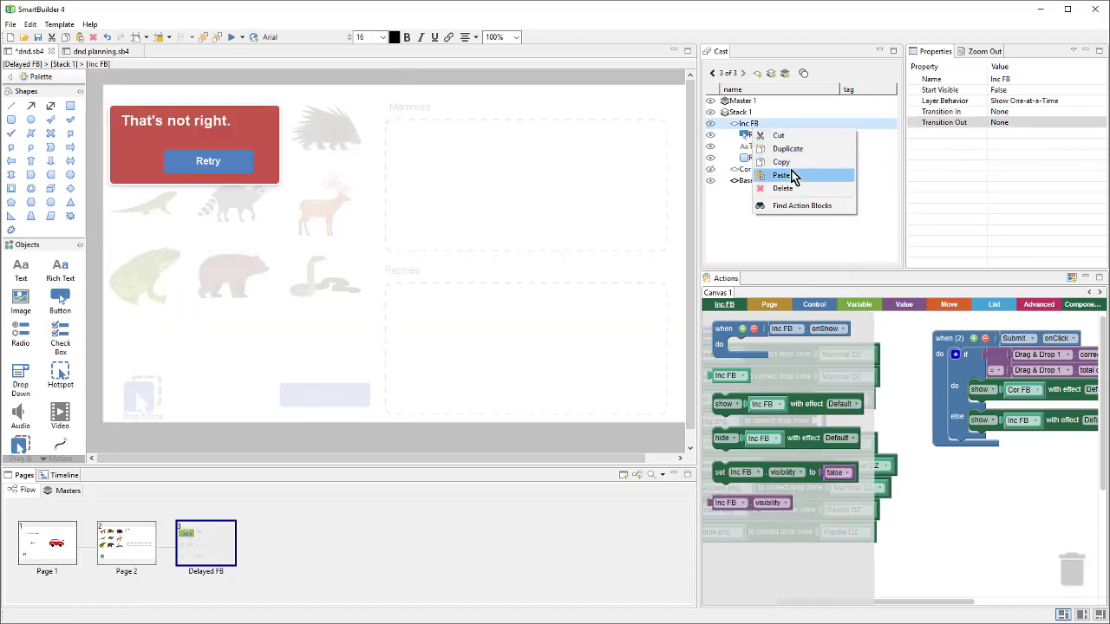
{"action": "left_click", "coordinate": [785, 175]}
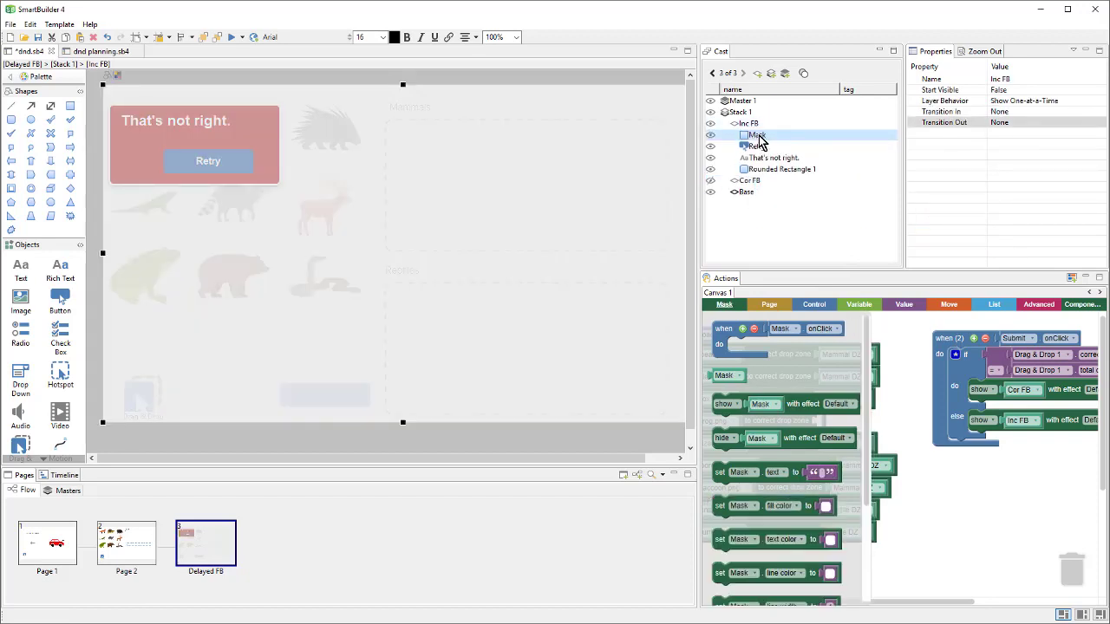
{"action": "left_click_drag", "start_coordinate": [760, 142], "coordinate": [754, 180]}
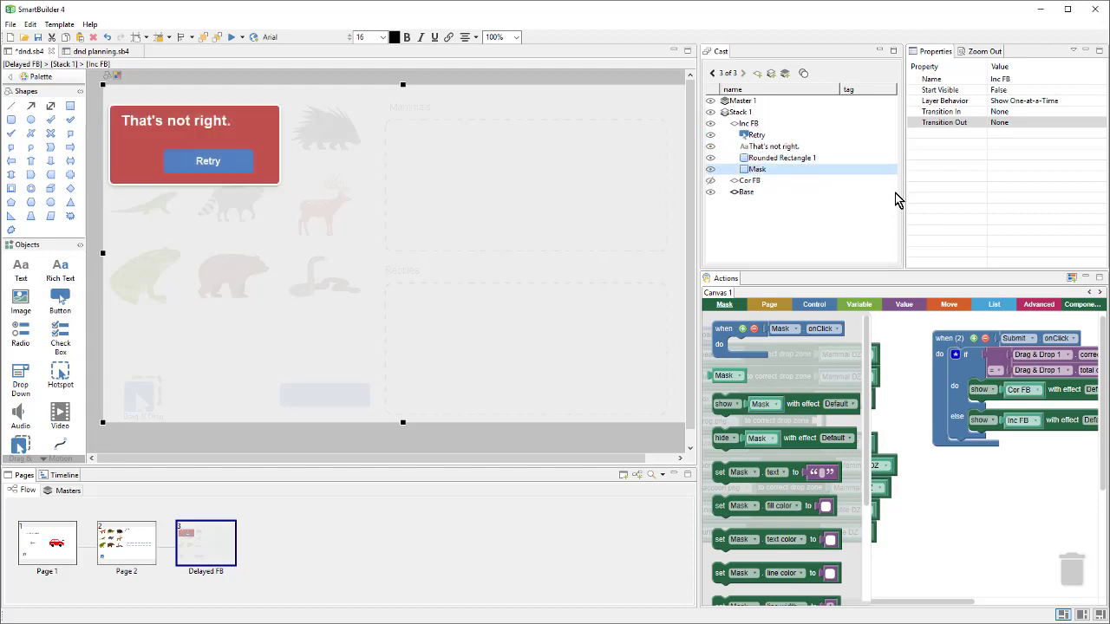
Step: Add a hide Submit action with the Default effect before the if block in Submit's onClick event
{"action": "left_click", "coordinate": [967, 518]}
{"action": "left_click_drag", "start_coordinate": [1032, 507], "coordinate": [876, 515]}
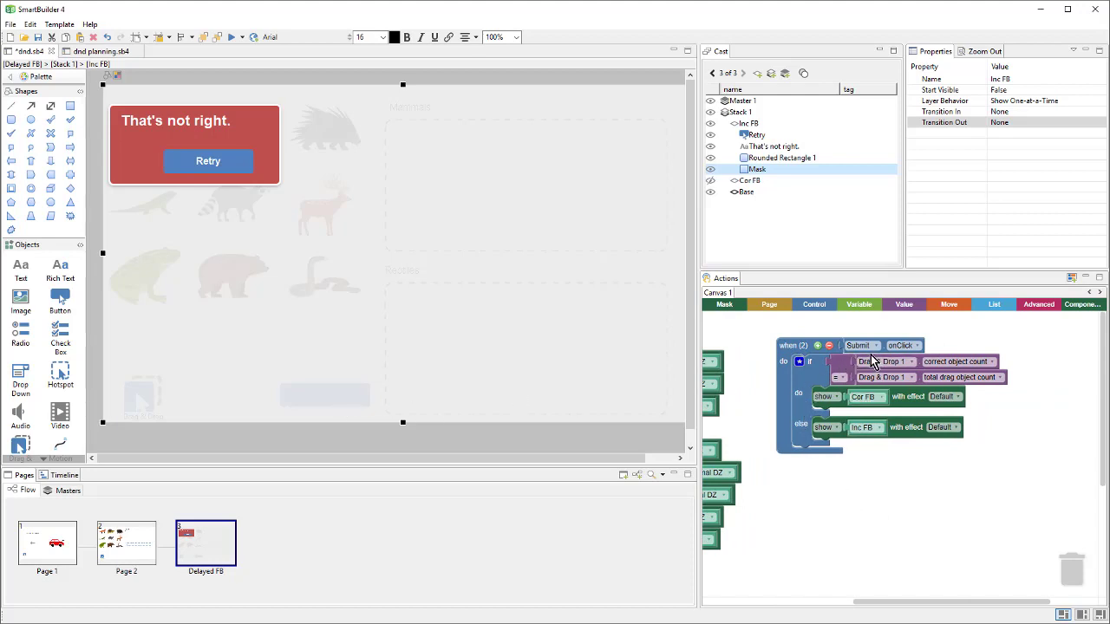
{"action": "left_click", "coordinate": [751, 193]}
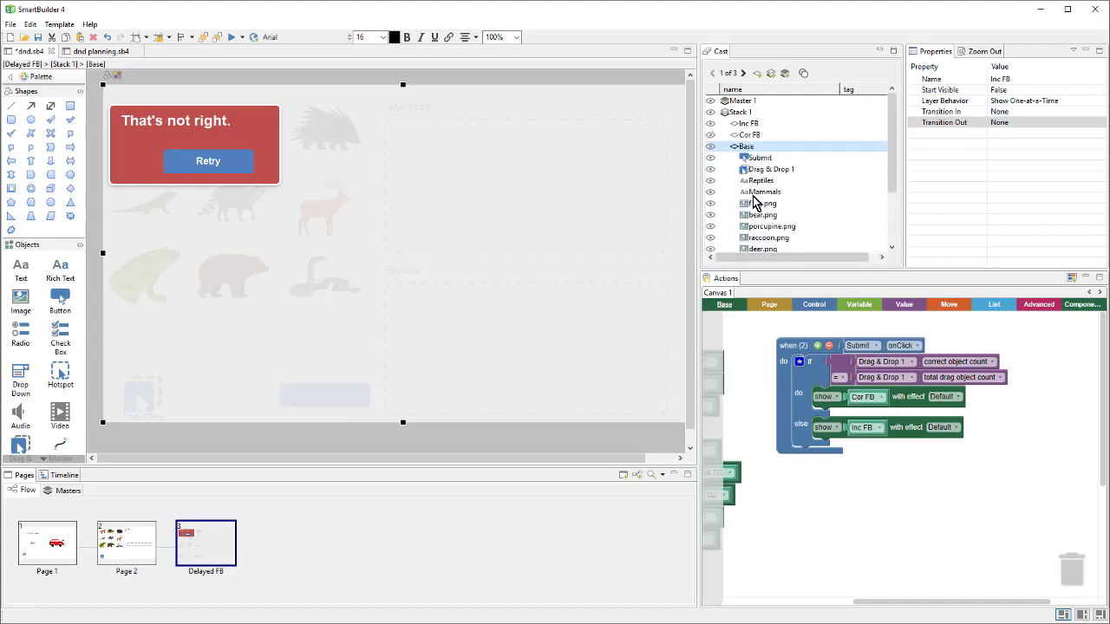
{"action": "left_click", "coordinate": [759, 160]}
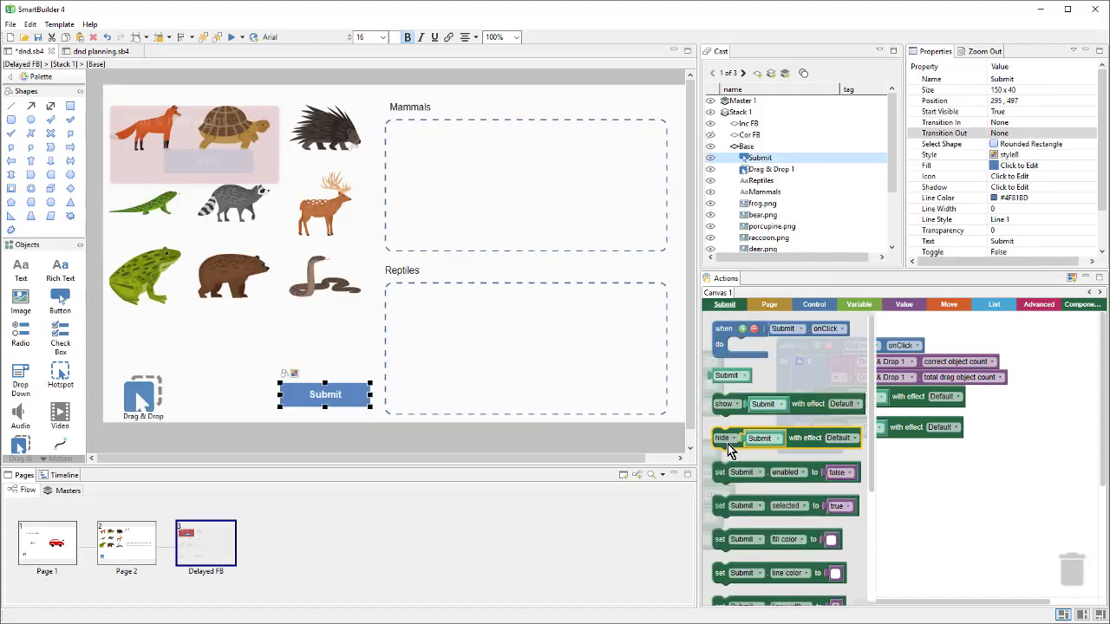
{"action": "left_click_drag", "start_coordinate": [726, 451], "coordinate": [810, 374]}
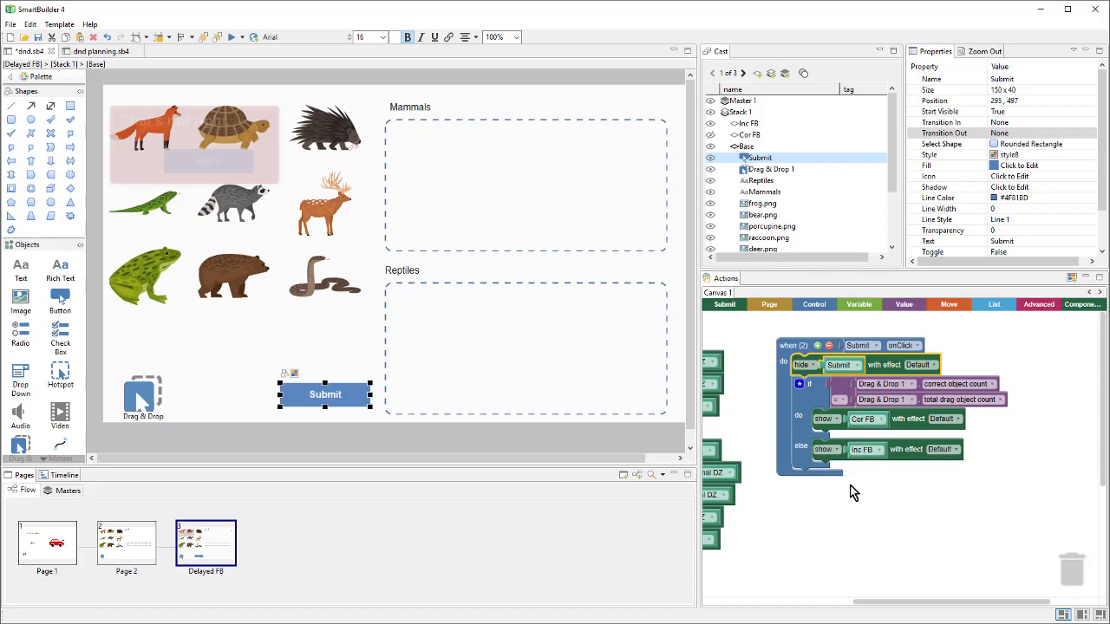
Step: Test submitting in preview with the raccoon, turtle, porcupine and snake in Mammals and the deer and bear in Reptiles, and close the preview
{"action": "left_click", "coordinate": [231, 38]}
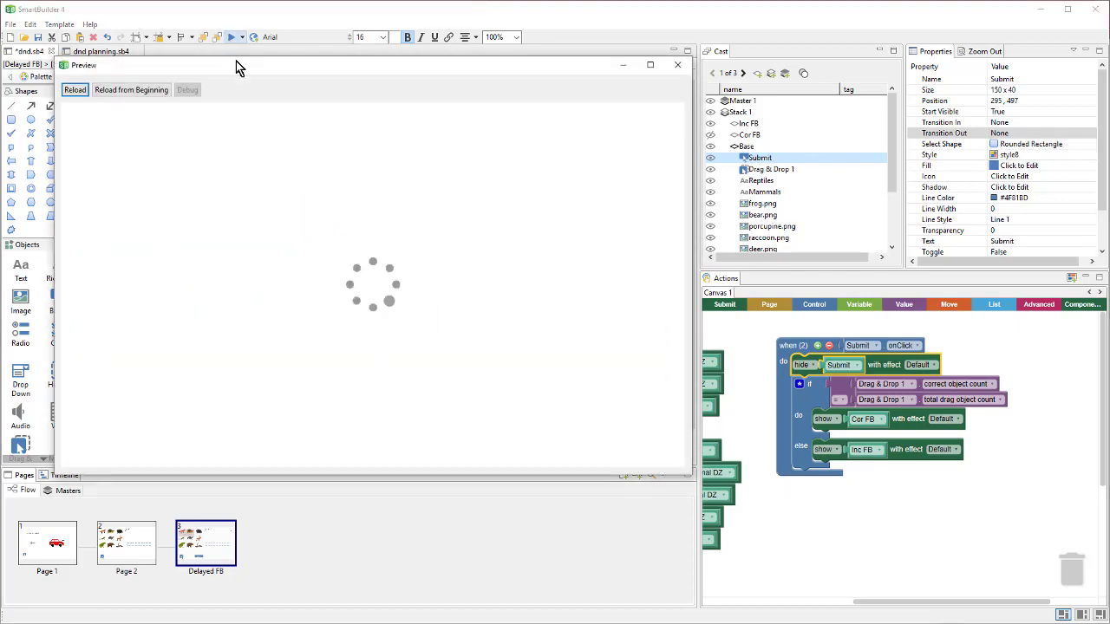
{"action": "left_click_drag", "start_coordinate": [221, 227], "coordinate": [451, 195]}
{"action": "left_click_drag", "start_coordinate": [199, 152], "coordinate": [389, 218]}
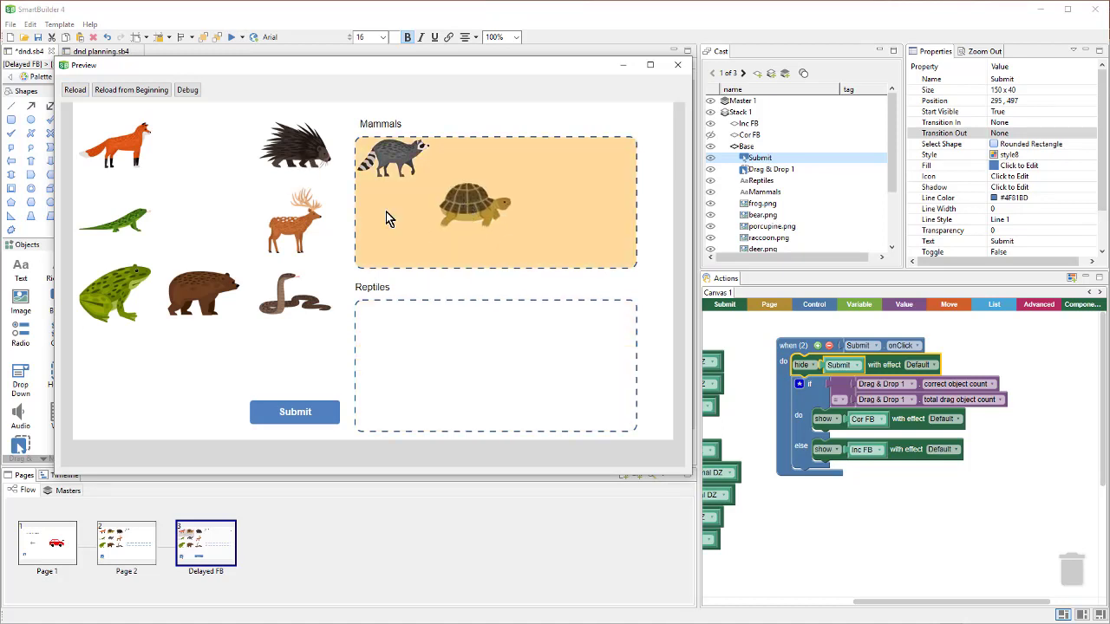
{"action": "left_click_drag", "start_coordinate": [296, 222], "coordinate": [433, 338]}
{"action": "left_click_drag", "start_coordinate": [295, 182], "coordinate": [390, 206]}
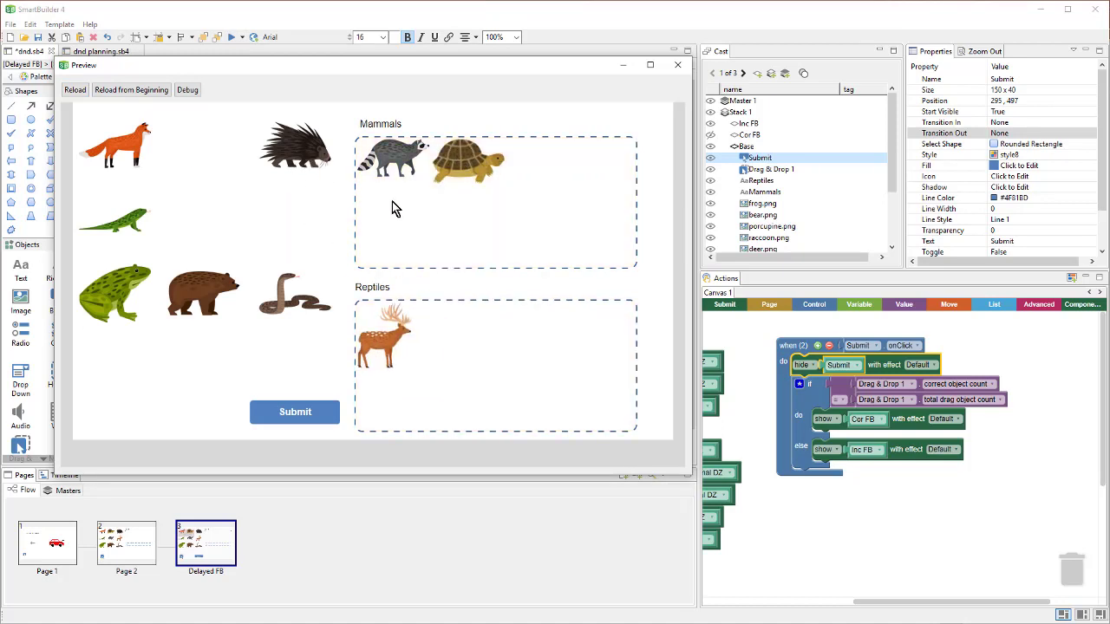
{"action": "left_click_drag", "start_coordinate": [295, 281], "coordinate": [399, 213]}
{"action": "left_click_drag", "start_coordinate": [228, 284], "coordinate": [560, 377]}
{"action": "left_click", "coordinate": [318, 421]}
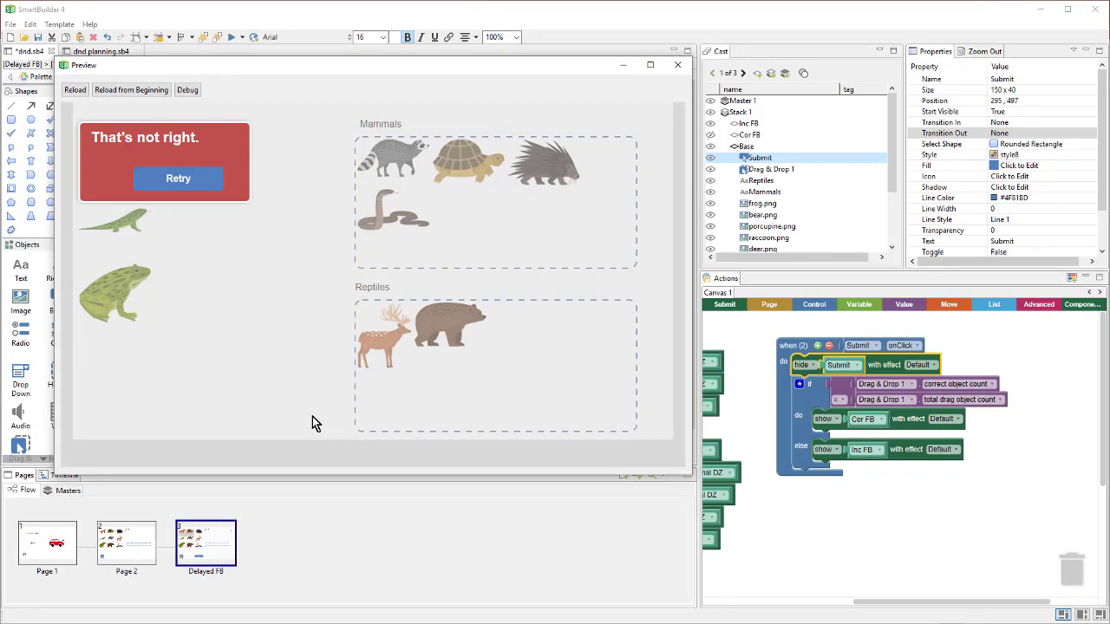
{"action": "left_click", "coordinate": [678, 65]}
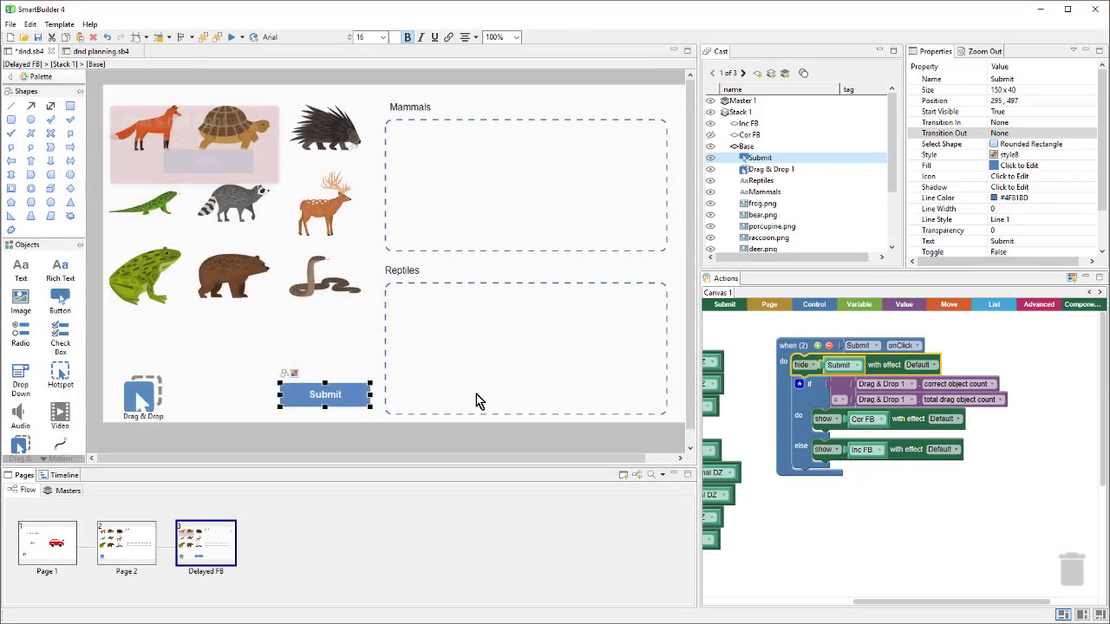